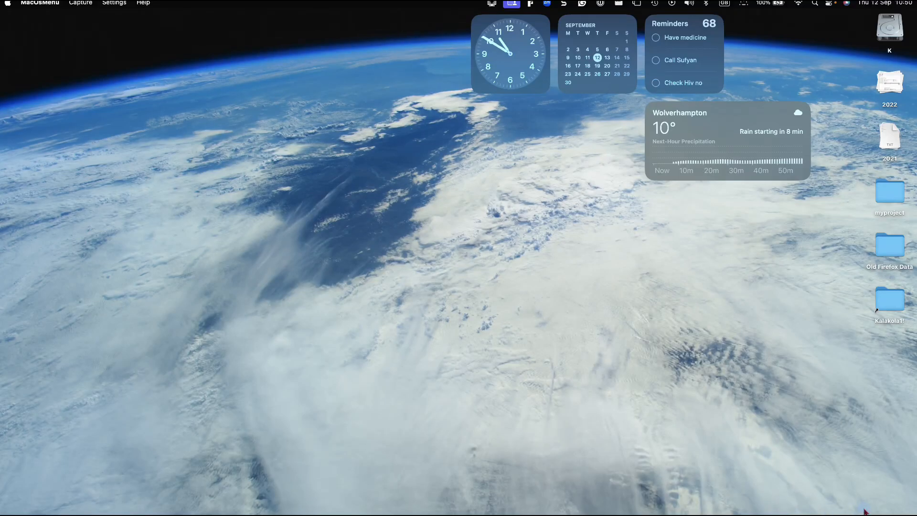
# Switch to the Chrome browser, search Google for "azure project generator" in a new tab and open the Azure DevOps Demo Generator site.
pyautogui.hotkey('ctrl', 'Right')
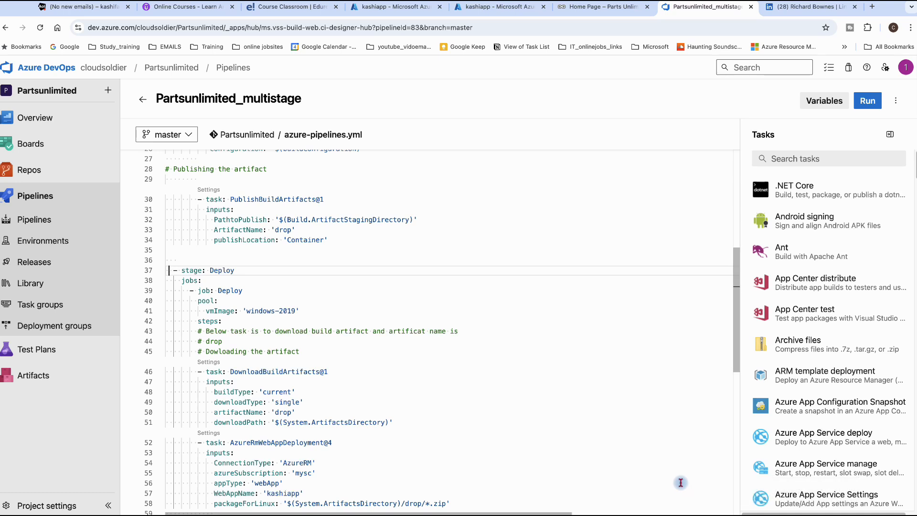
pyautogui.moveTo(682, 502)
pyautogui.moveTo(386, 513)
pyautogui.moveTo(893, 50)
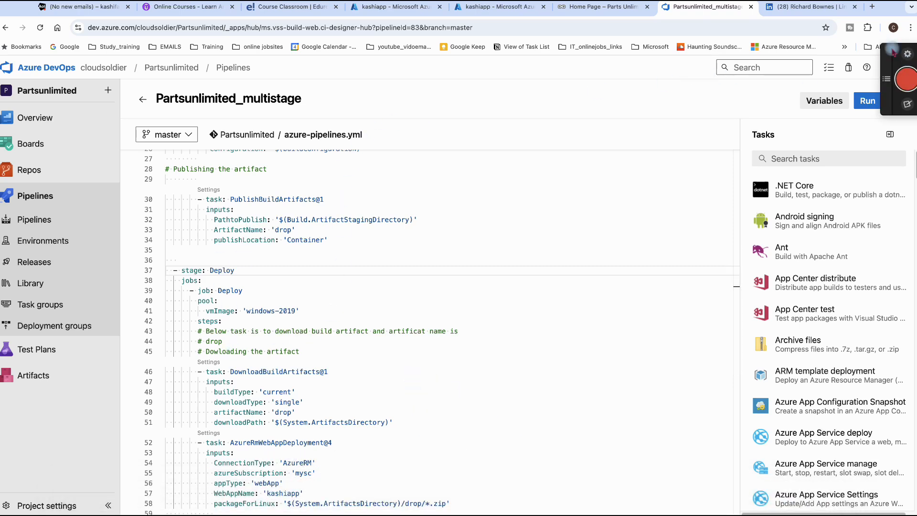
pyautogui.click(871, 8)
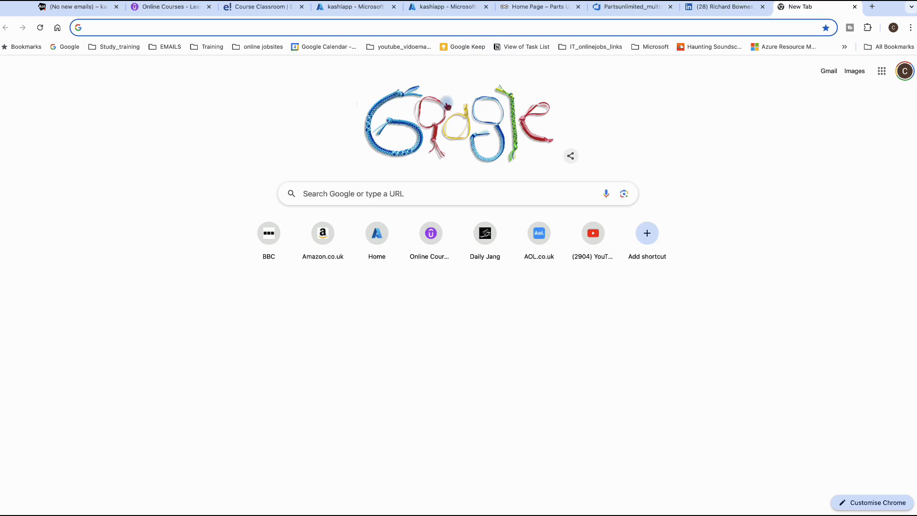
pyautogui.click(395, 190)
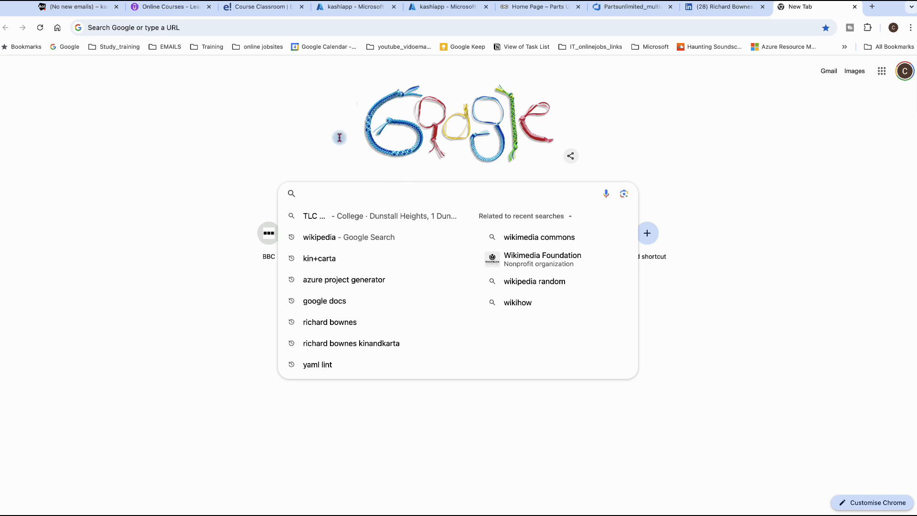
pyautogui.moveTo(444, 514)
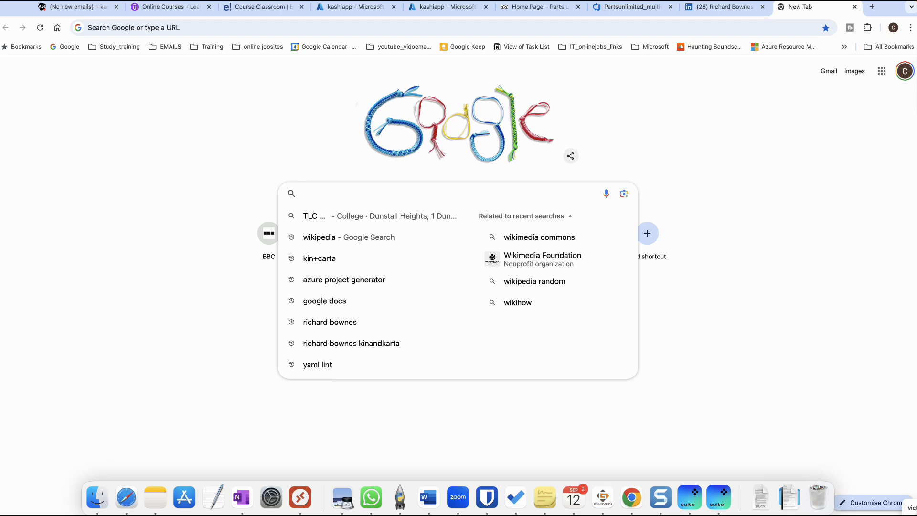
pyautogui.write('az')
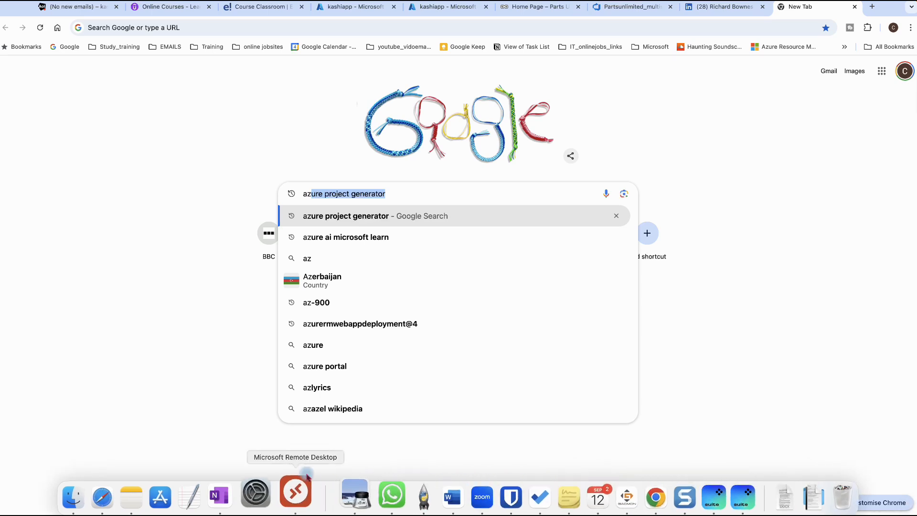
pyautogui.click(342, 196)
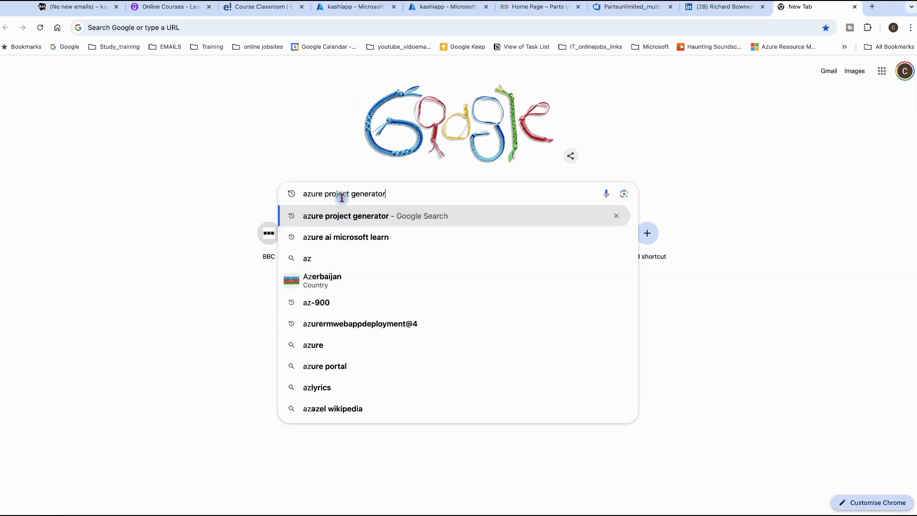
pyautogui.press('Return')
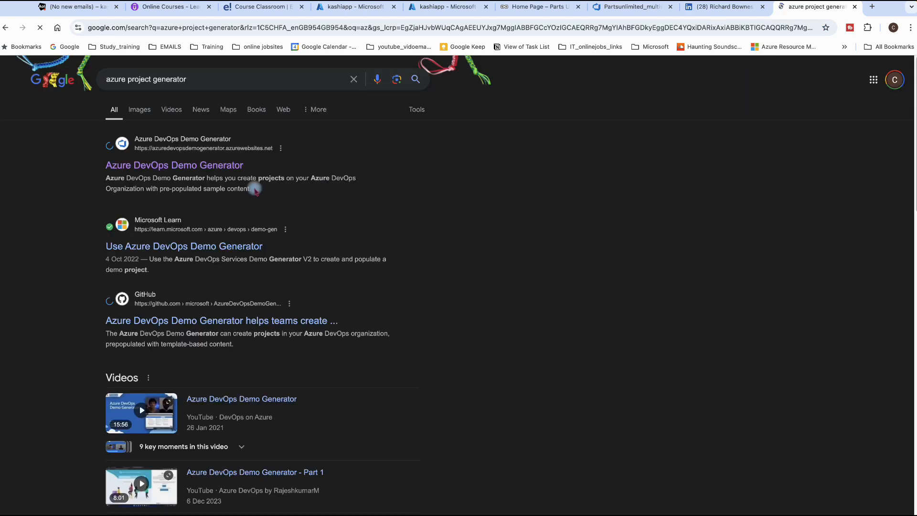
pyautogui.click(138, 165)
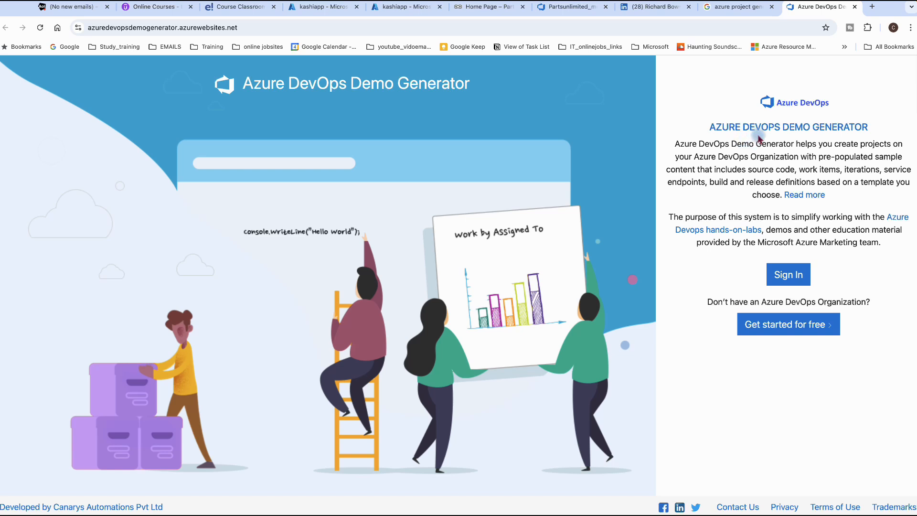
pyautogui.moveTo(687, 3)
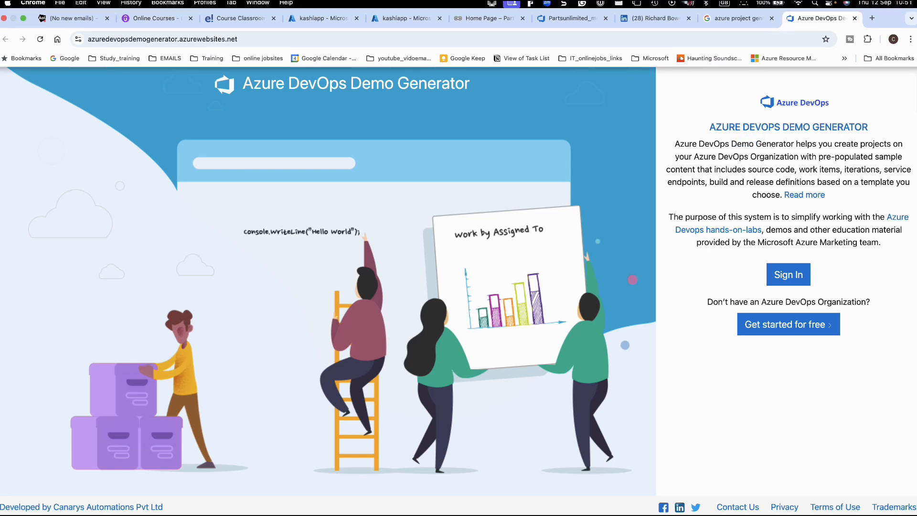
pyautogui.click(689, 4)
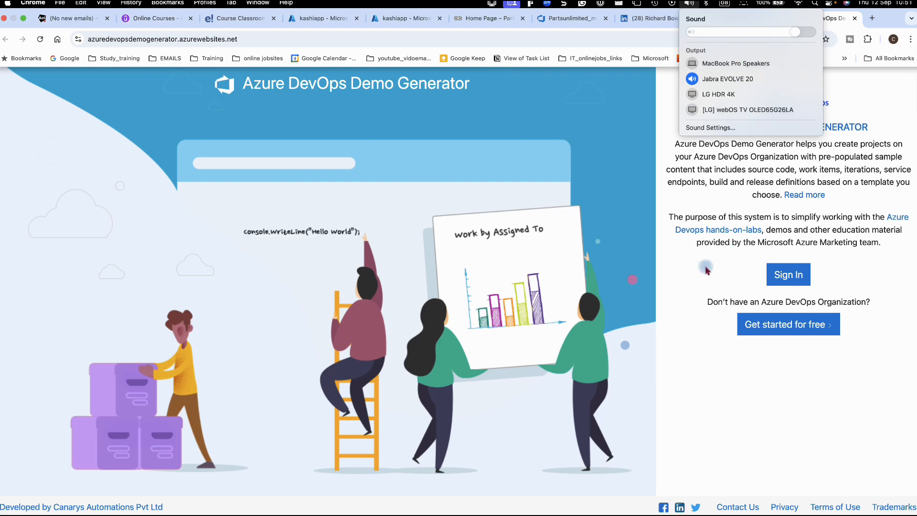
pyautogui.click(750, 400)
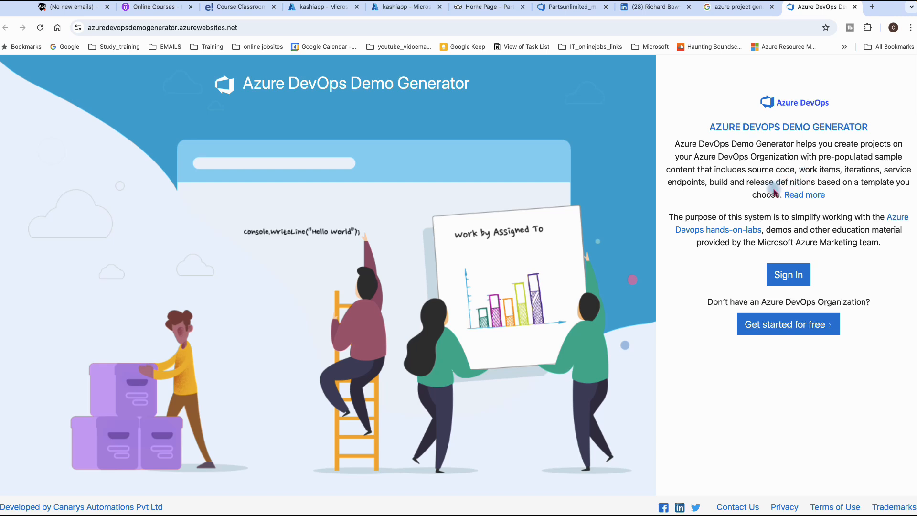
# Sign in to the Azure DevOps Demo Generator and open the template gallery for the new project.
pyautogui.click(783, 279)
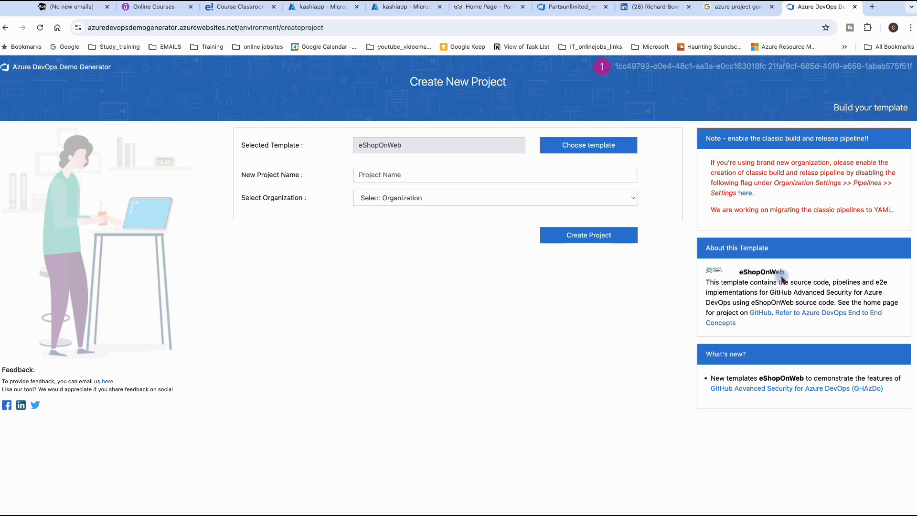
pyautogui.click(573, 151)
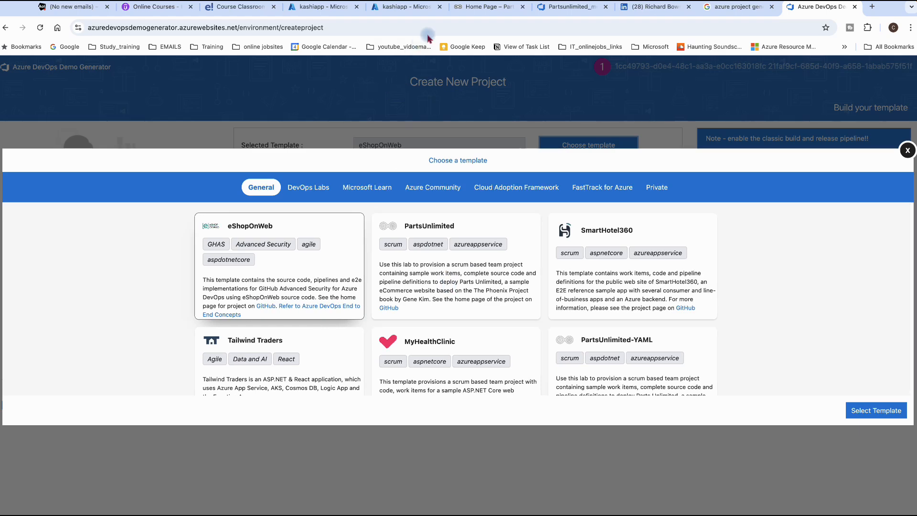
# Browse the Lighting, Wheels & Tires and Batteries categories of the deployed Parts Unlimited website.
pyautogui.click(514, 11)
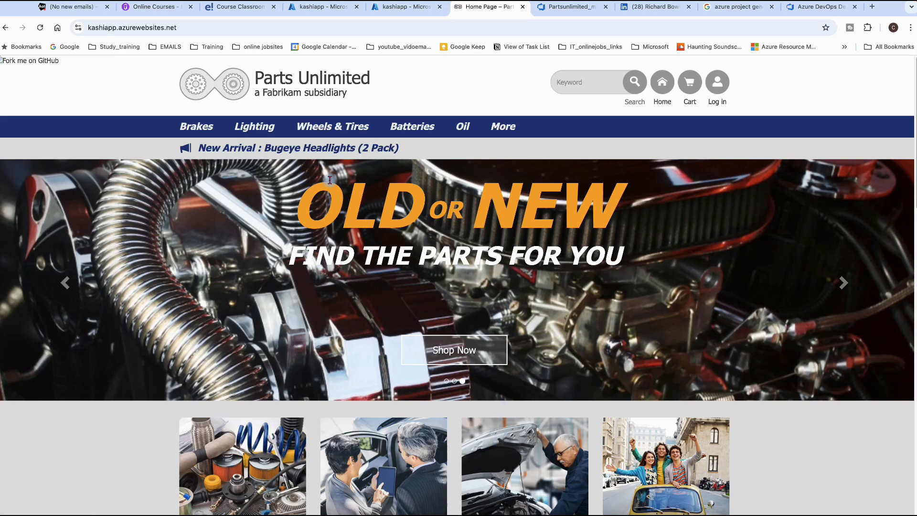
pyautogui.click(263, 128)
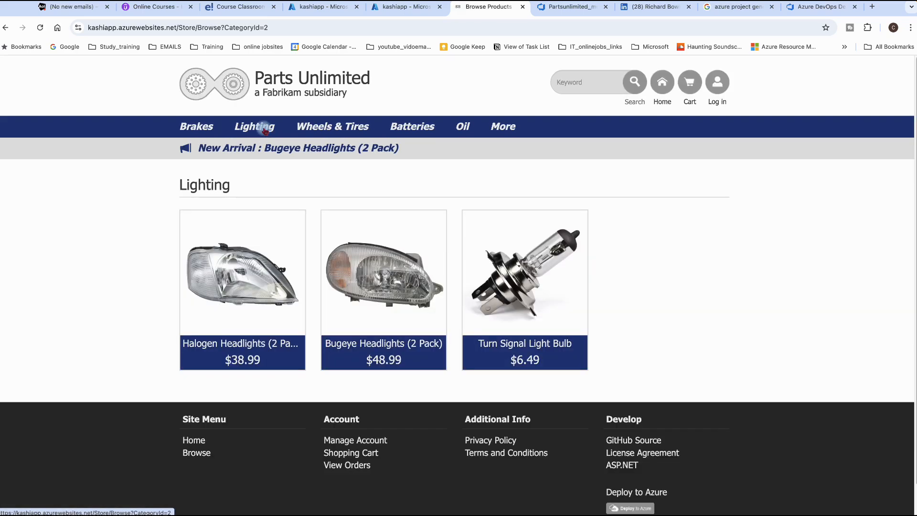
pyautogui.click(321, 129)
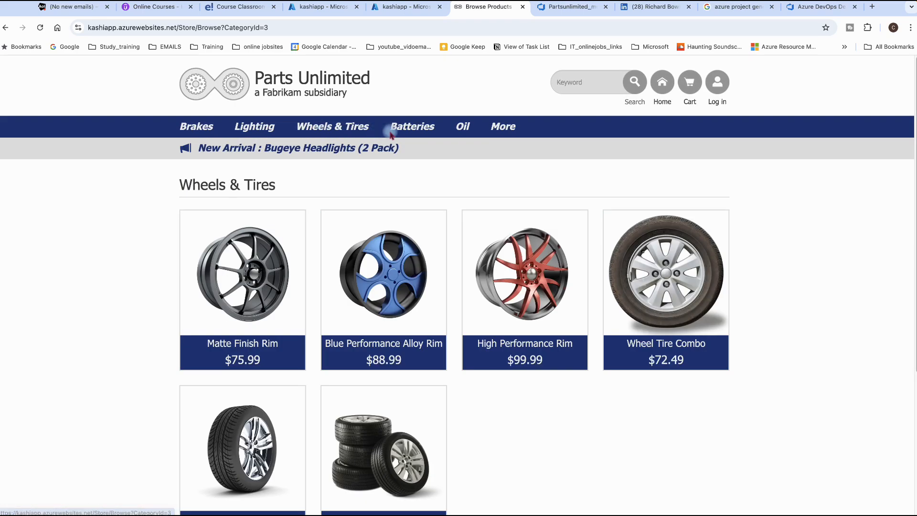
pyautogui.click(407, 130)
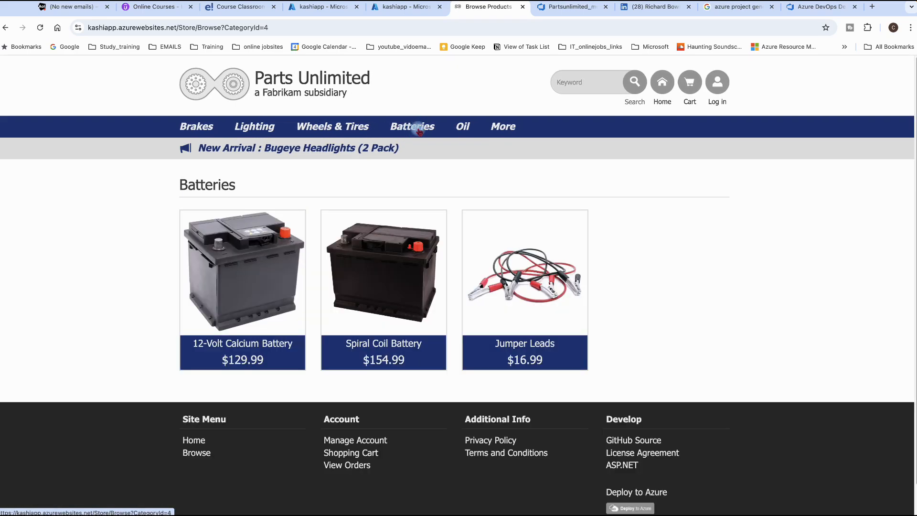
pyautogui.click(496, 137)
# View the Parts Unlimited website's home, shopping cart and login pages, and inspect its home page address.
pyautogui.click(662, 89)
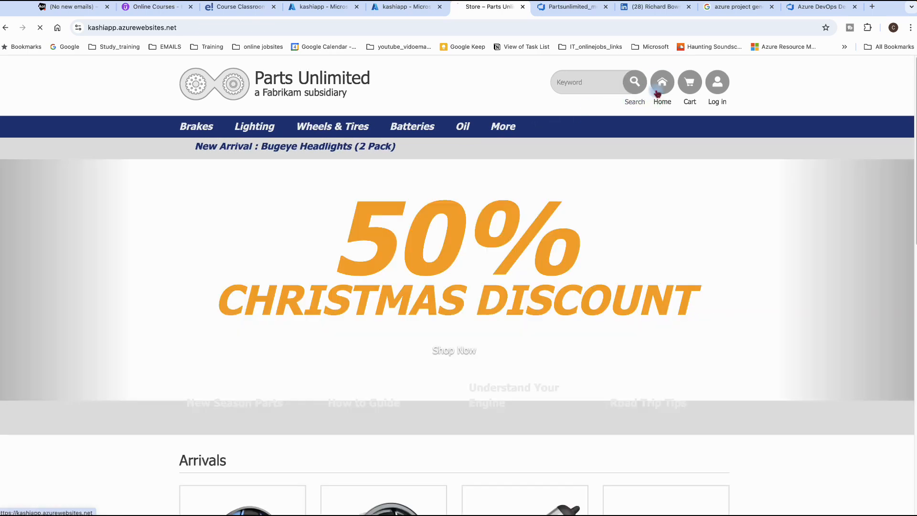
pyautogui.click(684, 94)
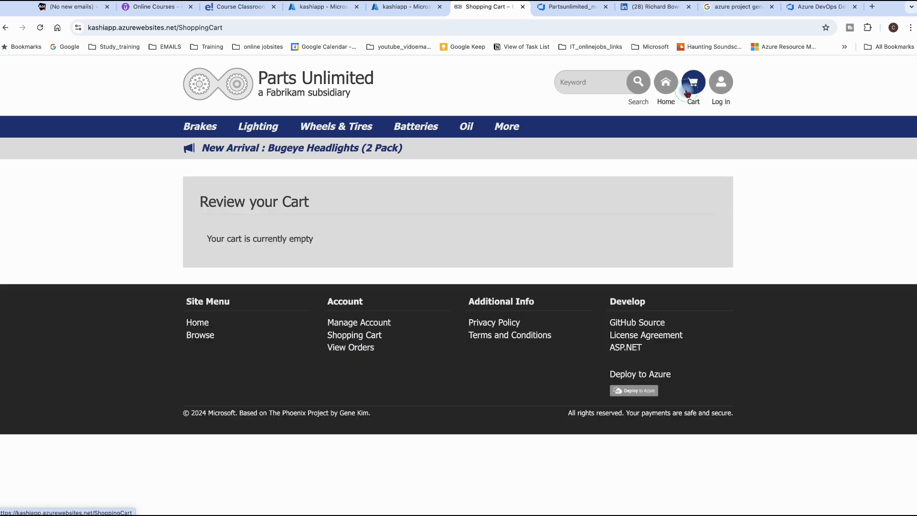
pyautogui.click(724, 88)
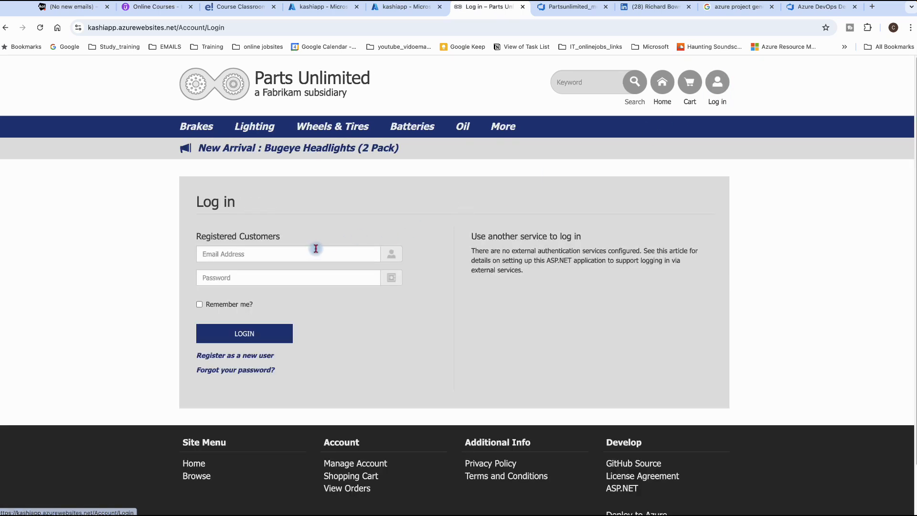
pyautogui.click(660, 85)
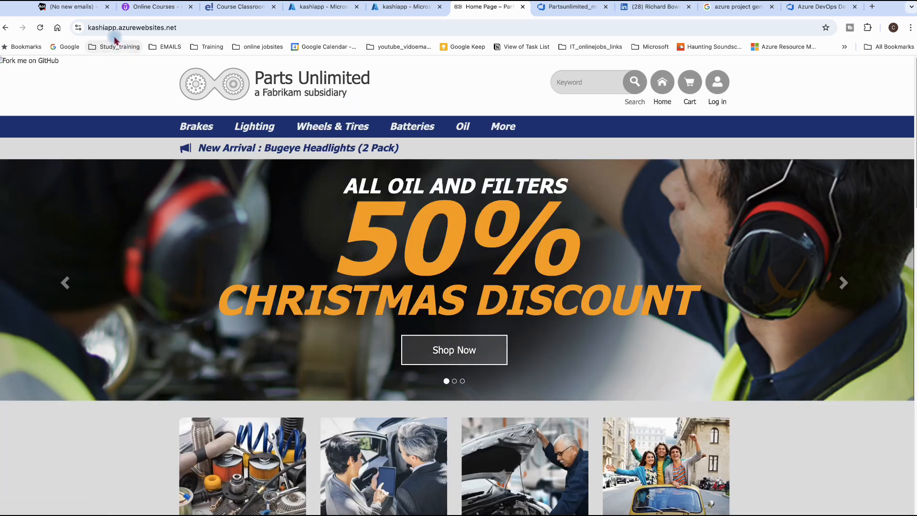
pyautogui.click(118, 28)
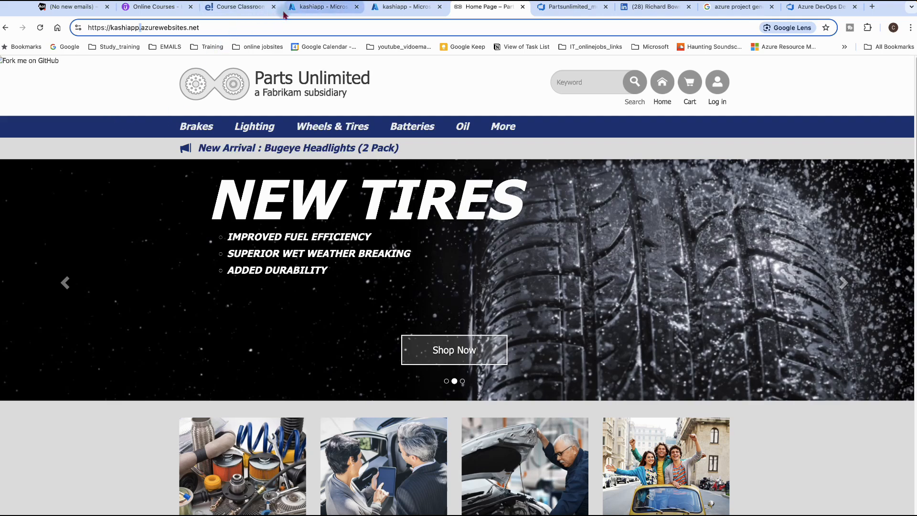
# Open the Partsunlimited project from the cloudsoldier organization in Azure DevOps and view its repository files.
pyautogui.click(553, 9)
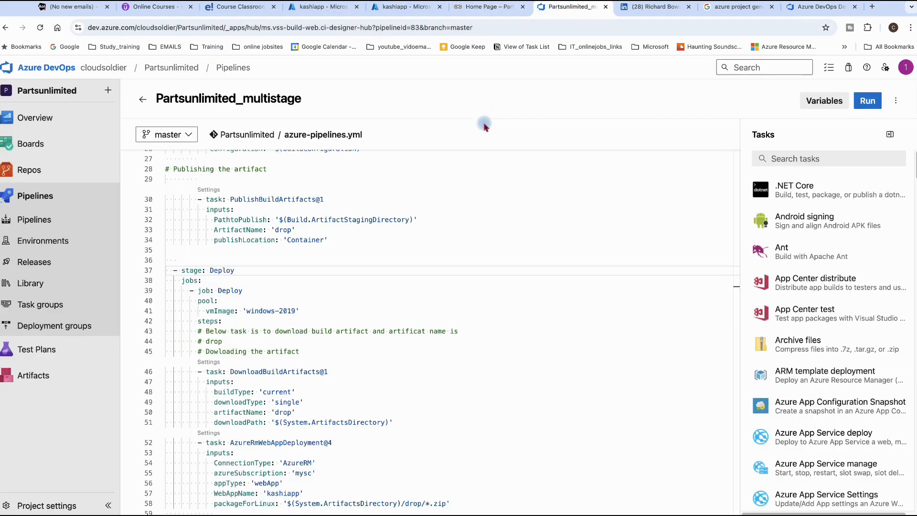
pyautogui.click(33, 176)
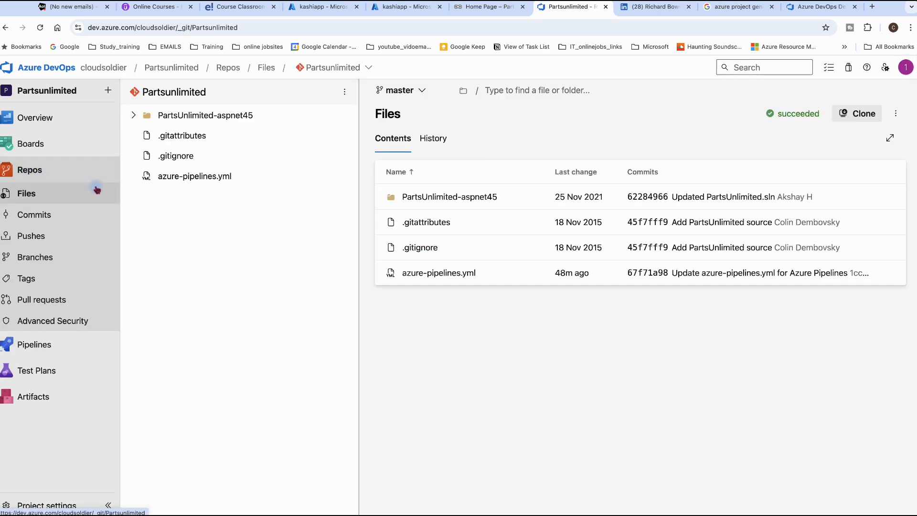
pyautogui.click(45, 72)
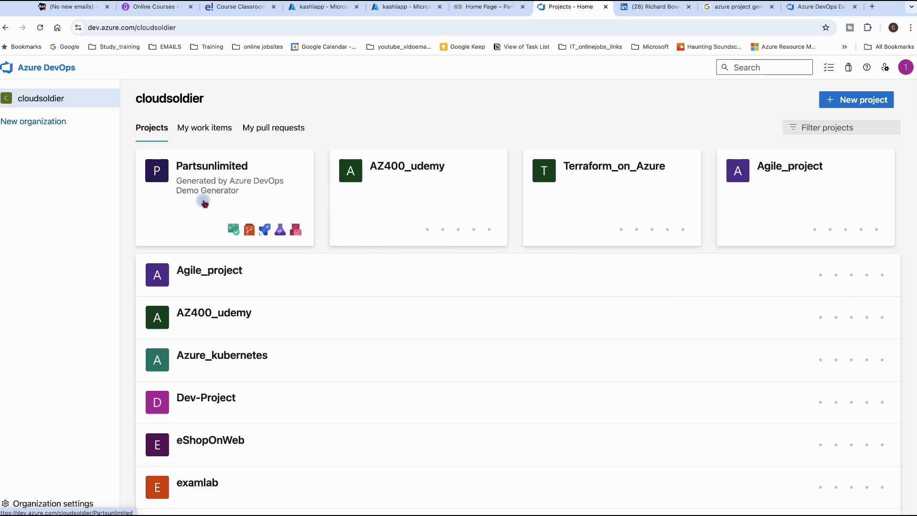
pyautogui.click(199, 178)
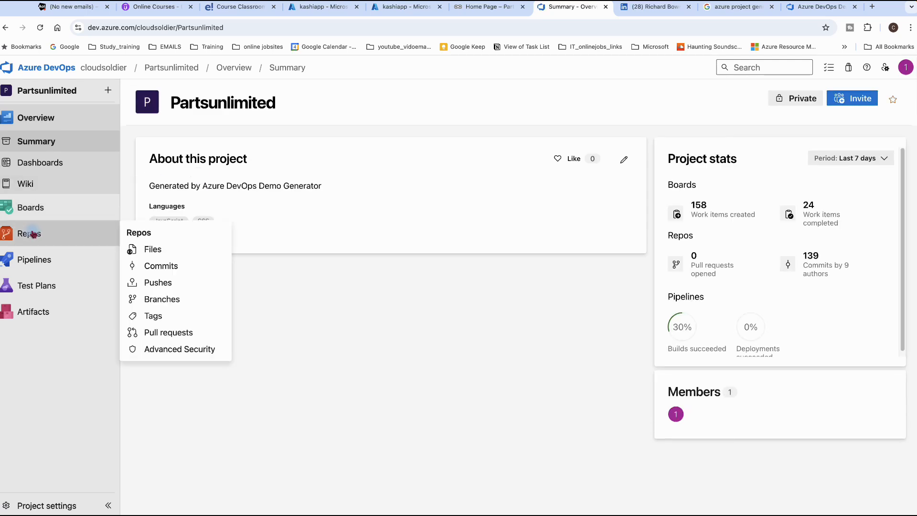
pyautogui.click(32, 234)
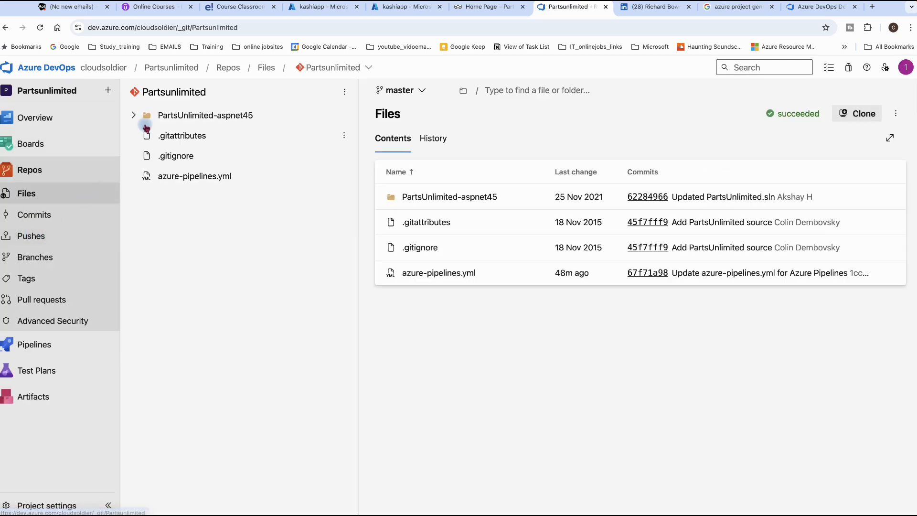
# Expand PartsUnlimited-aspnet45/src/PartsUnlimitedWebsite in the repository and open its Web.config file.
pyautogui.click(134, 116)
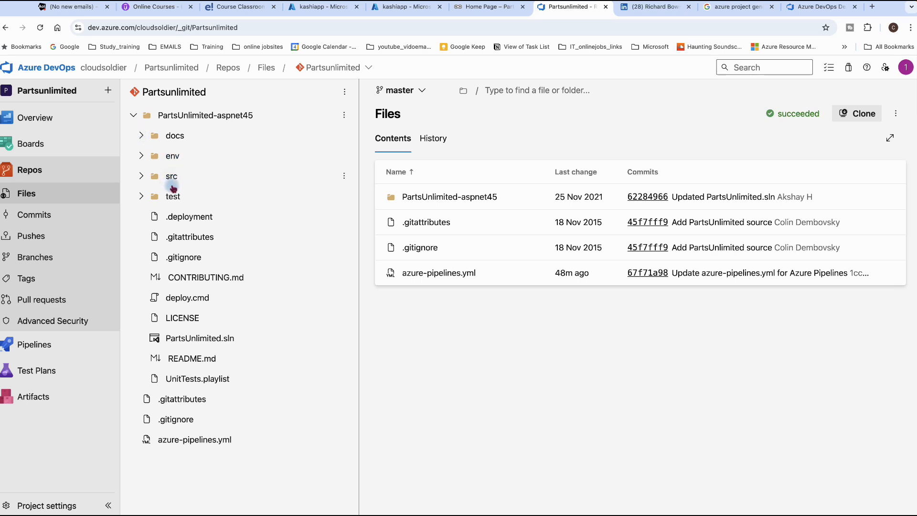
pyautogui.click(141, 176)
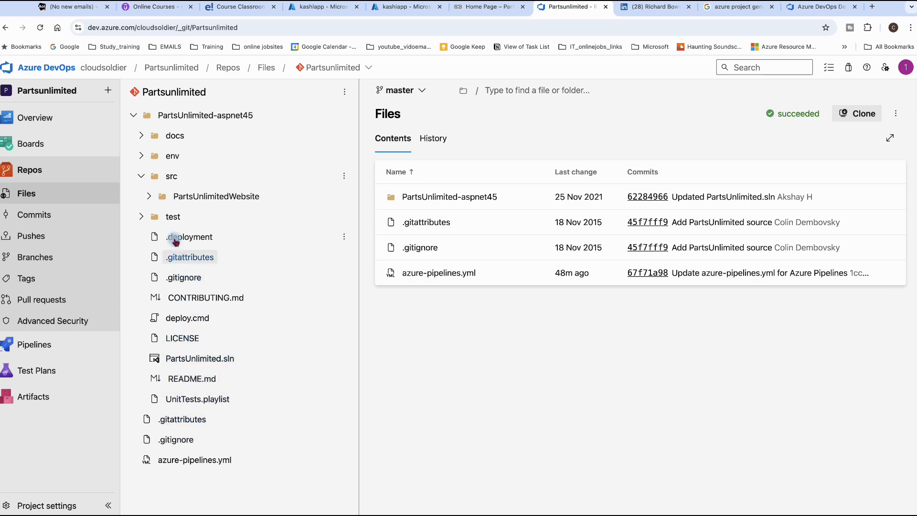
pyautogui.click(184, 198)
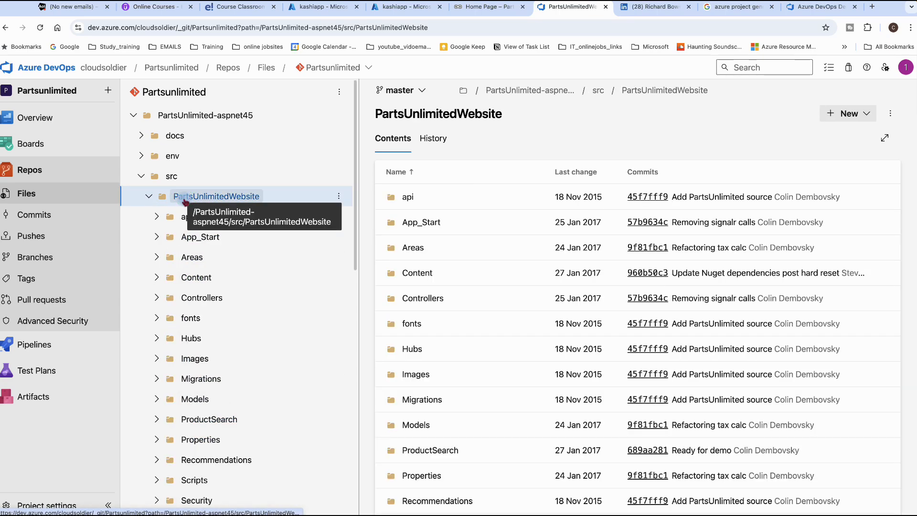
pyautogui.scroll(-5, 206, 351)
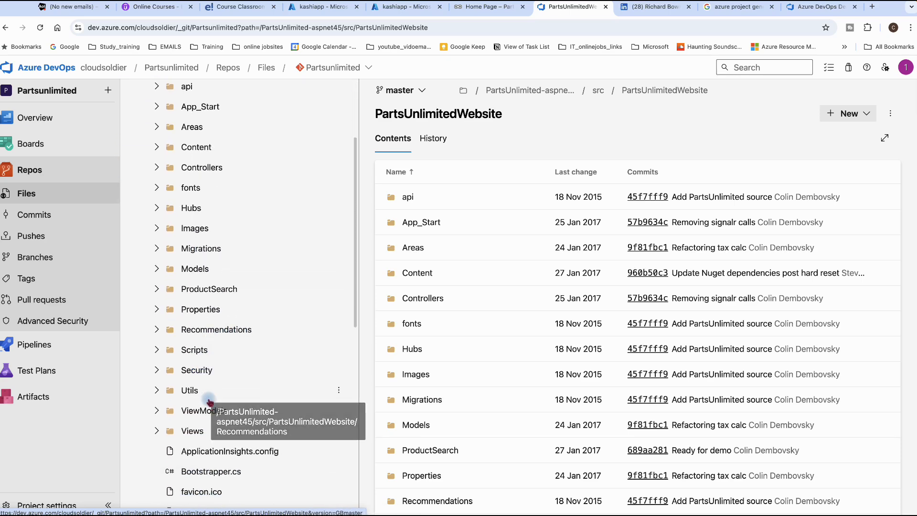
pyautogui.scroll(-3, 205, 397)
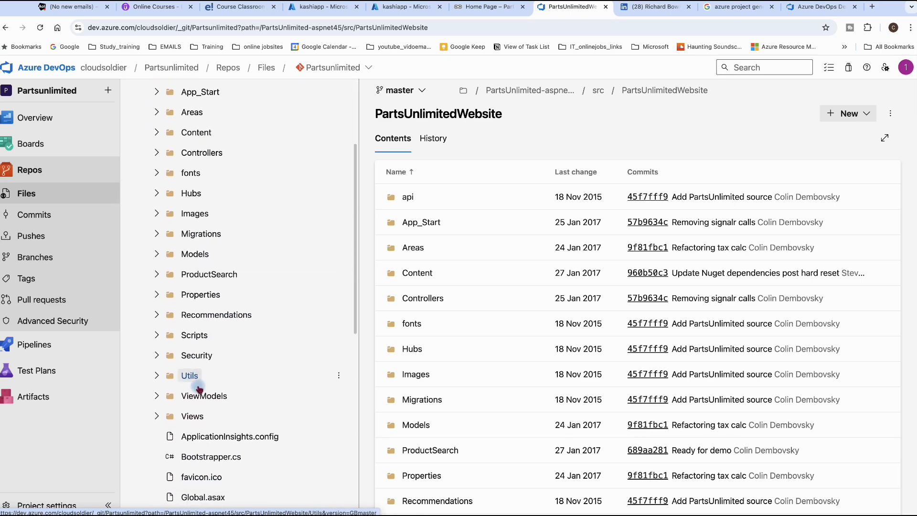
pyautogui.scroll(-5, 200, 390)
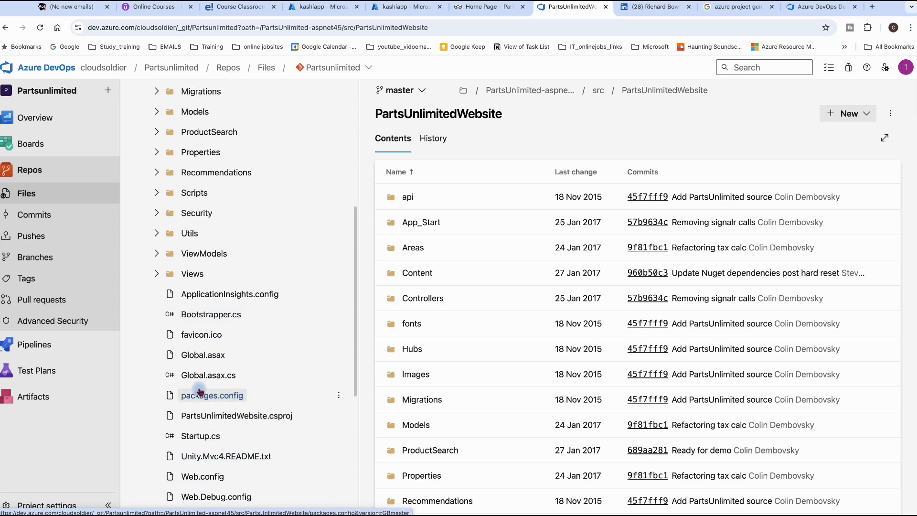
pyautogui.click(192, 428)
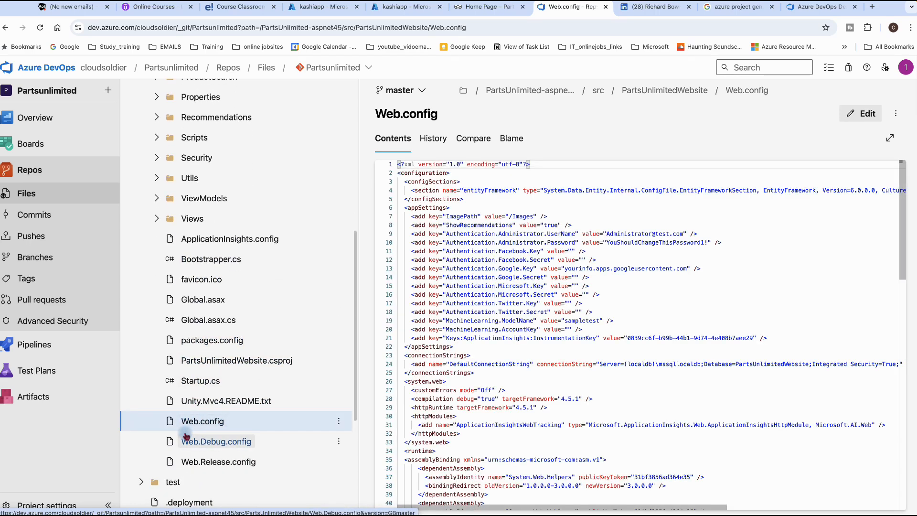
# Examine the connection strings, system.web settings and assembly bindings in Web.config.
pyautogui.scroll(-4, 585, 342)
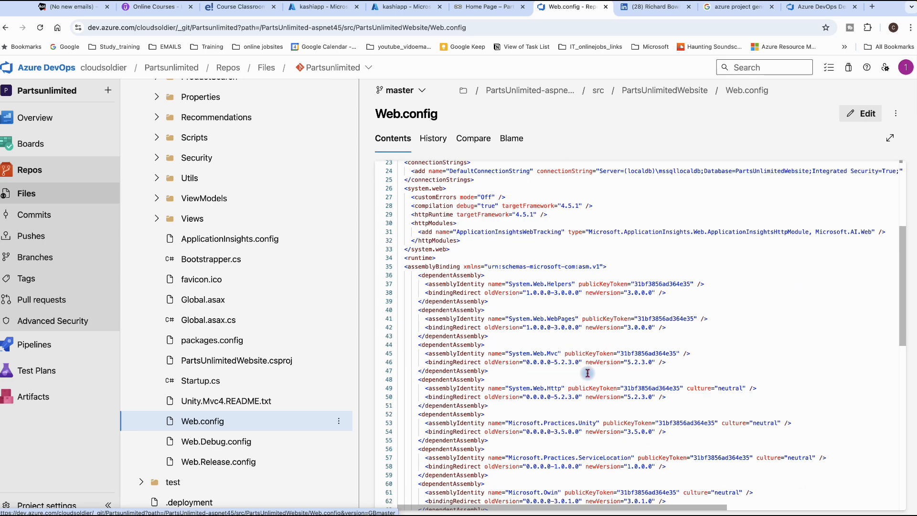
pyautogui.scroll(1, 573, 375)
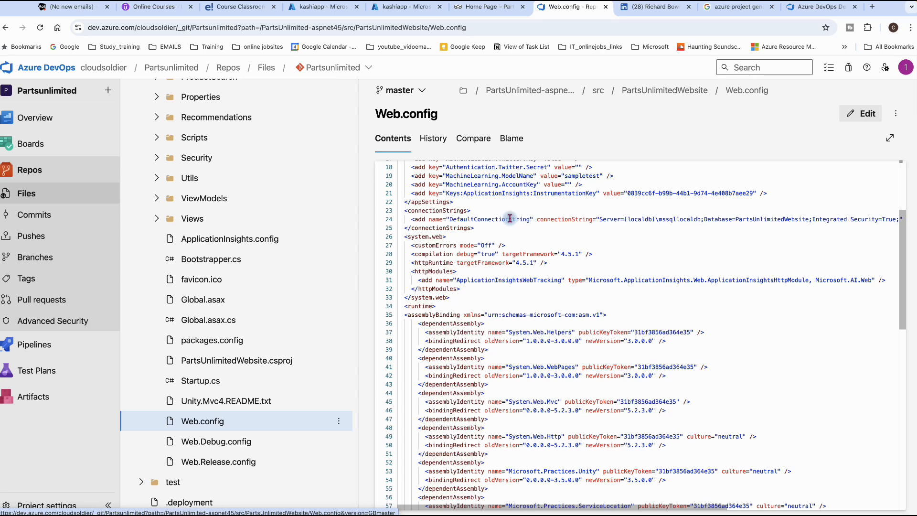
pyautogui.scroll(1, 268, 268)
pyautogui.scroll(2, 268, 268)
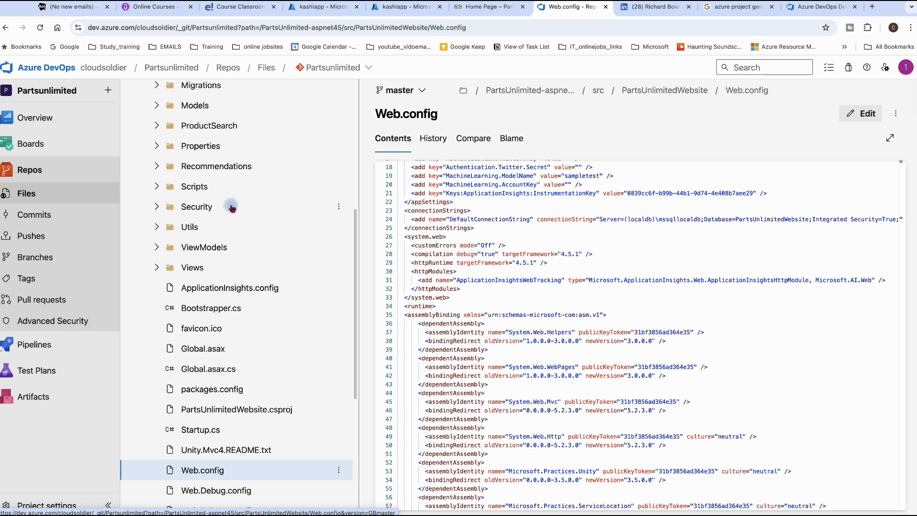
# Switch to the Azure portal and open the party resource group from the list of resource groups.
pyautogui.click(306, 10)
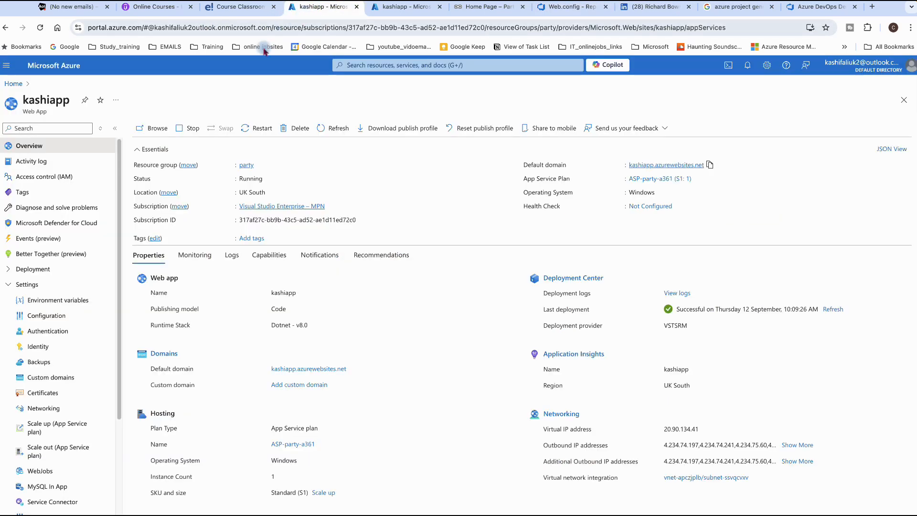
pyautogui.click(14, 83)
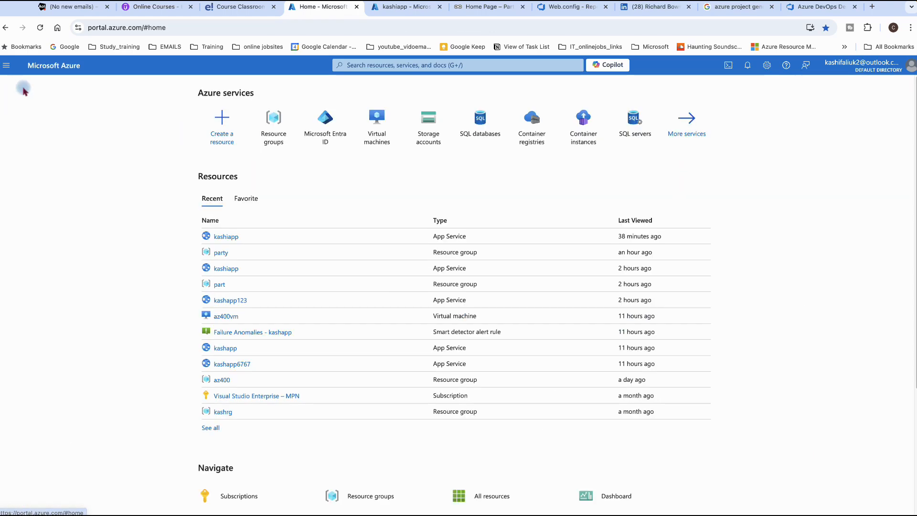
pyautogui.click(284, 139)
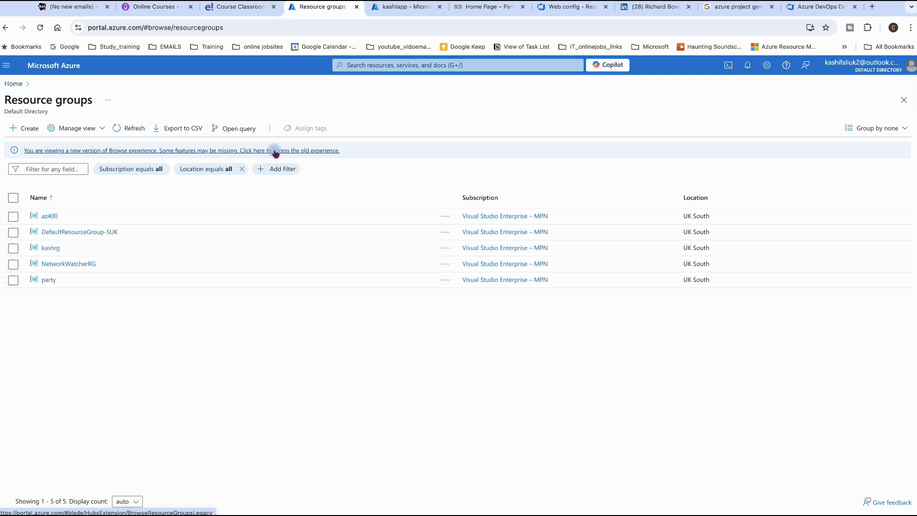
pyautogui.click(50, 282)
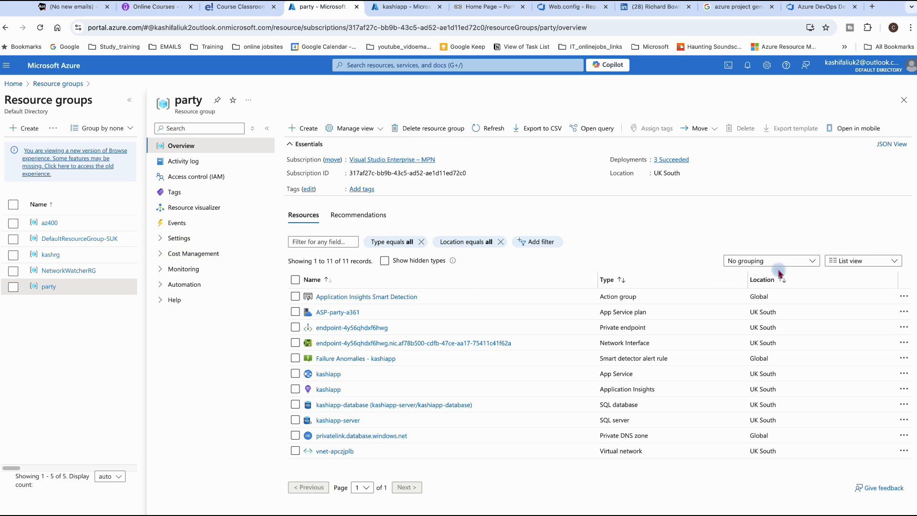
# Group the resources of the party resource group by type and look through the grouped list.
pyautogui.click(813, 265)
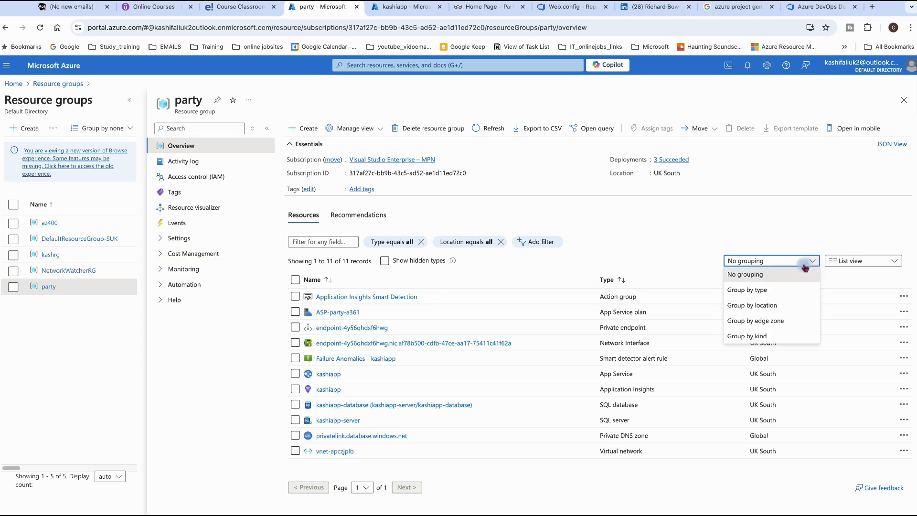
pyautogui.click(759, 291)
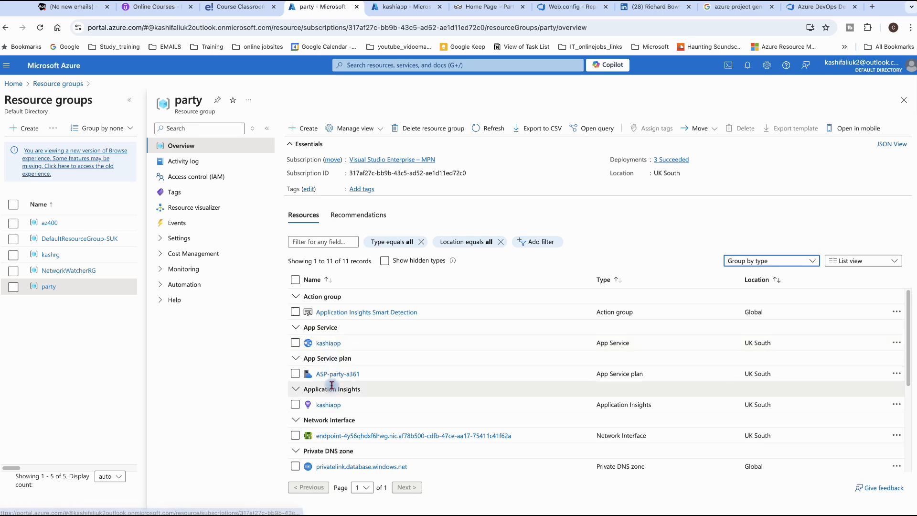
pyautogui.scroll(-1, 346, 436)
pyautogui.scroll(-3, 346, 438)
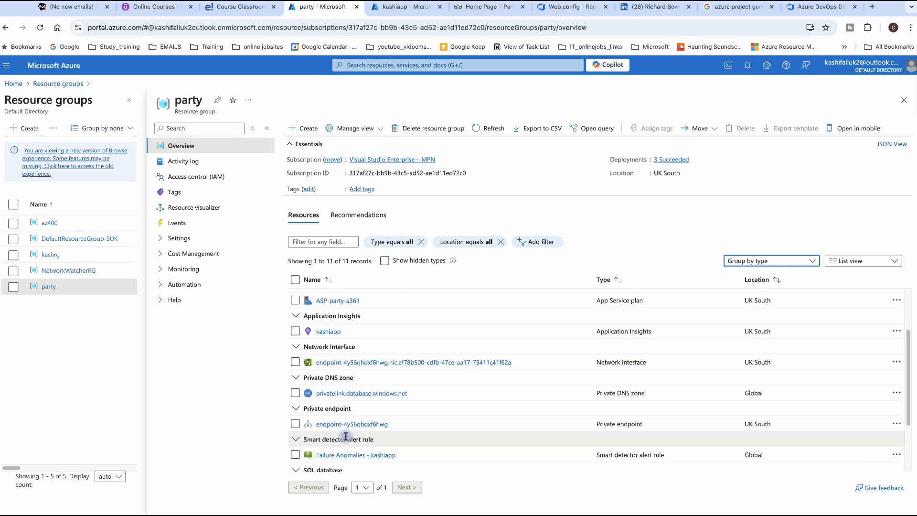
pyautogui.scroll(-2, 346, 440)
pyautogui.scroll(-1, 339, 437)
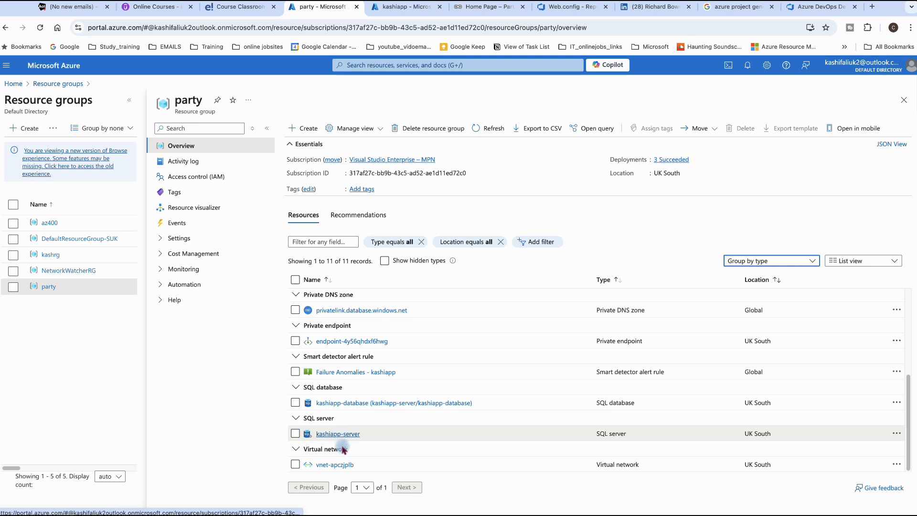
pyautogui.scroll(5, 436, 437)
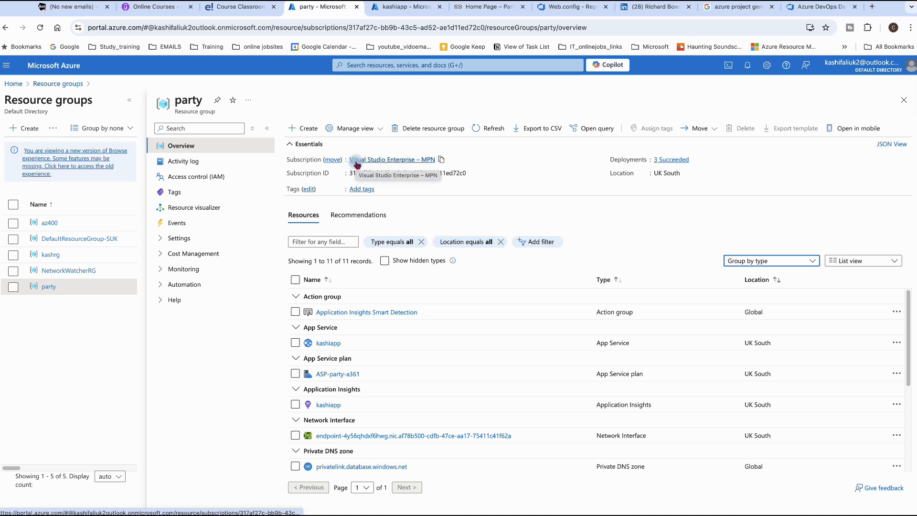
# Delete the party resource group with all its dependent resources, entering its name party as confirmation.
pyautogui.click(433, 129)
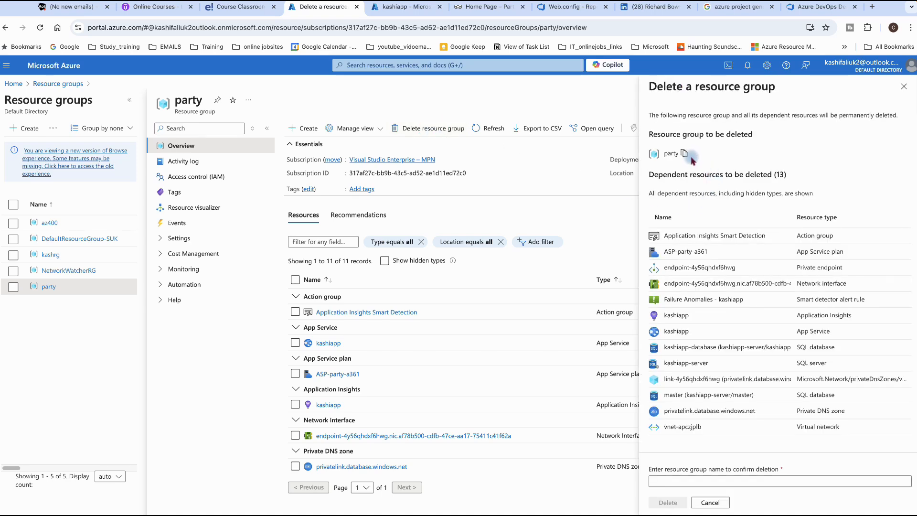
pyautogui.click(684, 154)
pyautogui.click(690, 482)
pyautogui.click(689, 483)
pyautogui.rightClick(689, 483)
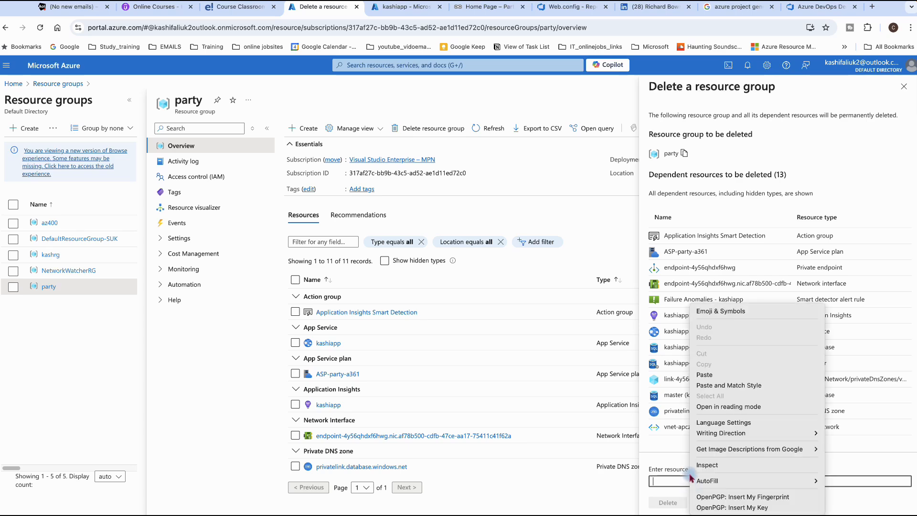
pyautogui.click(700, 380)
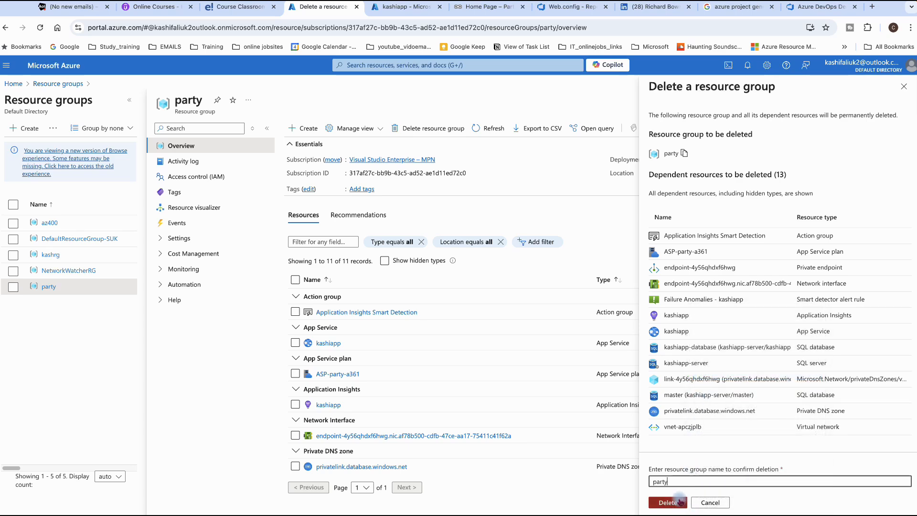
pyautogui.click(678, 502)
pyautogui.click(774, 343)
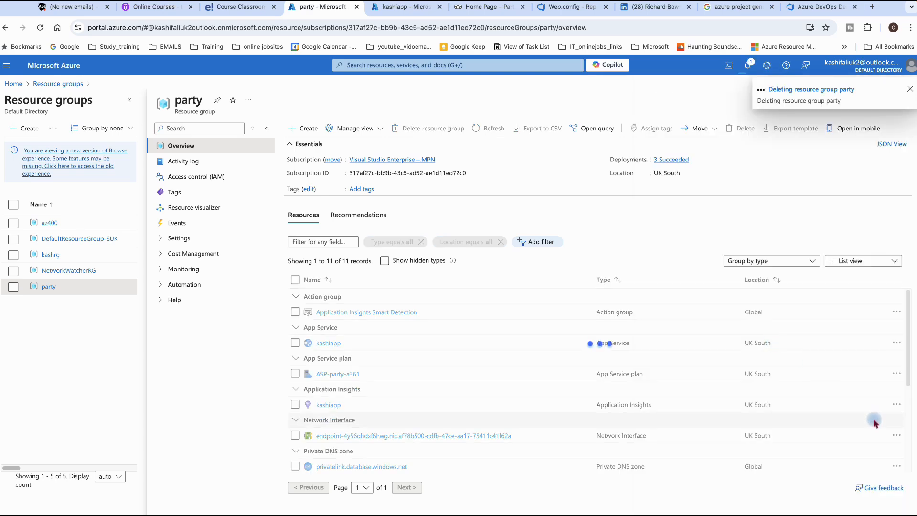
pyautogui.hotkey('ctrl', 'Left')
pyautogui.hotkey('ctrl', 'Right')
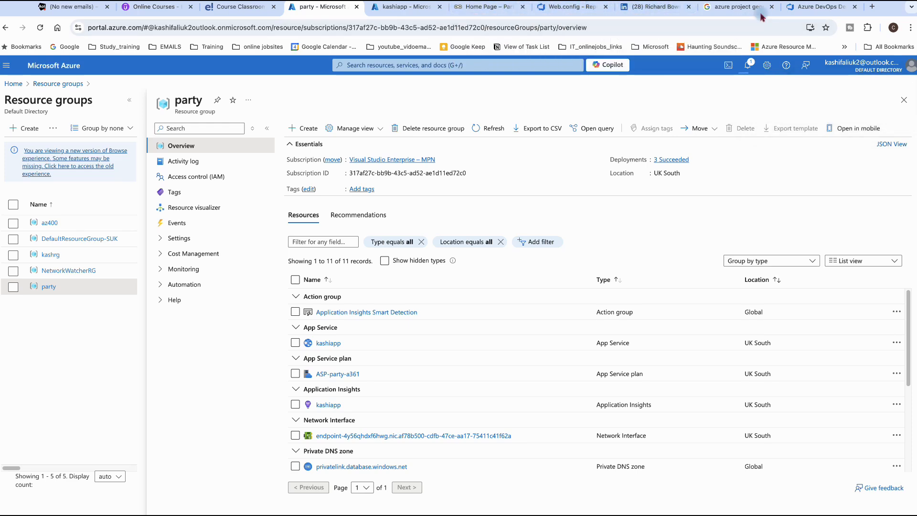
pyautogui.click(810, 8)
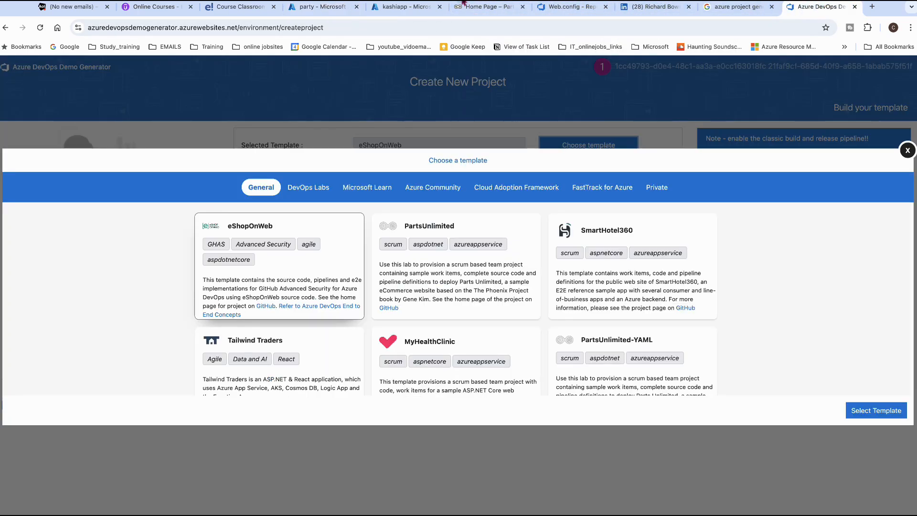
# Switch to the Partsunlimited project in Azure DevOps and open its Partsunlimited_multistage pipeline for editing.
pyautogui.click(548, 11)
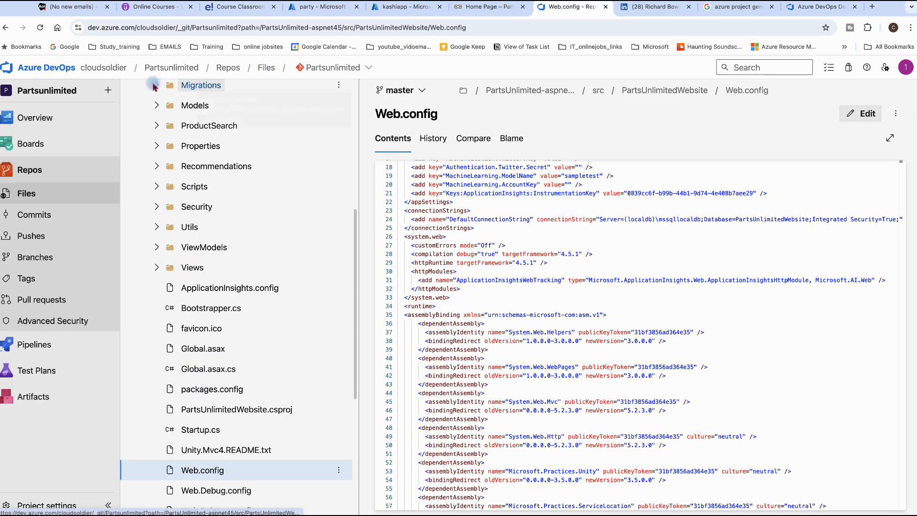
pyautogui.click(27, 345)
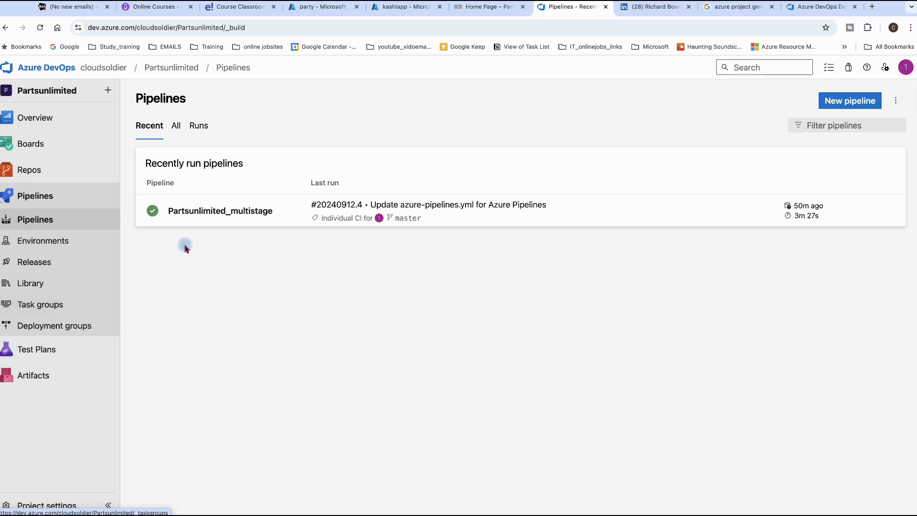
pyautogui.click(195, 219)
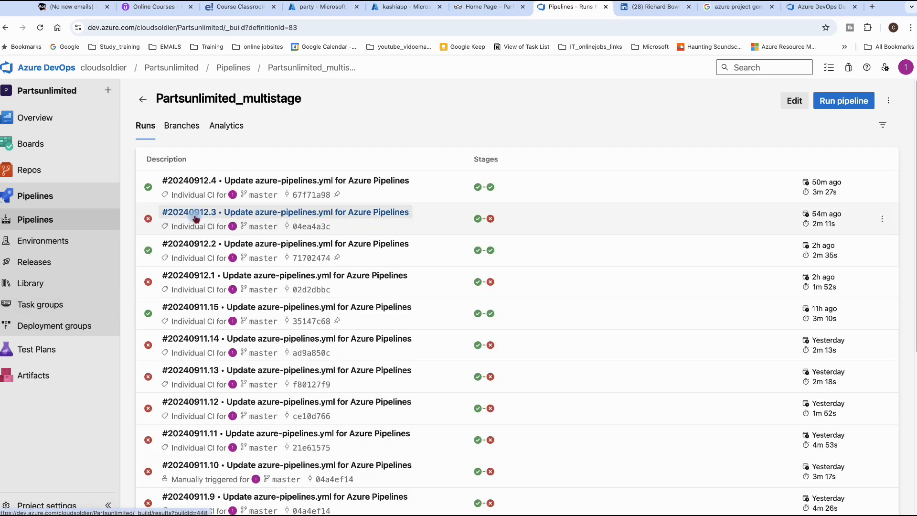
pyautogui.click(790, 105)
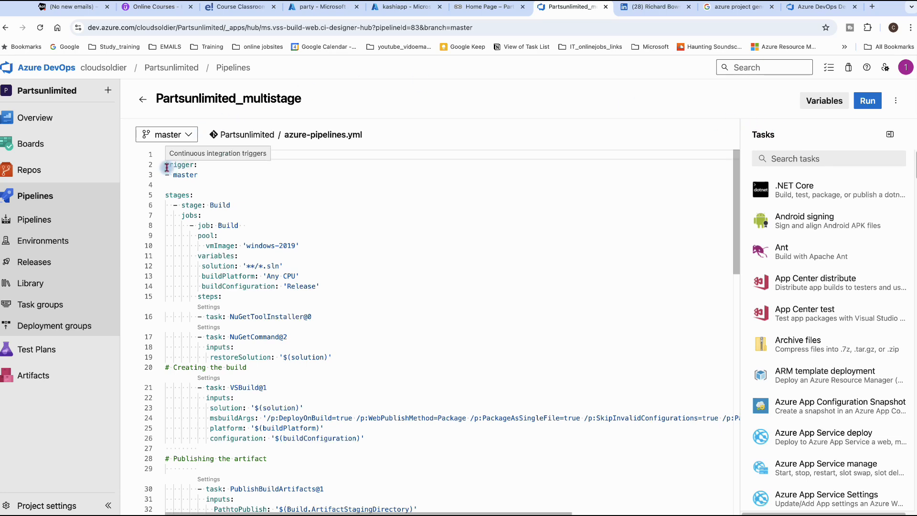
# Copy the YAML code of azure-pipelines.yml from the trigger line through the last comment after the Deploy stage.
pyautogui.moveTo(166, 165); pyautogui.dragTo(191, 511)
pyautogui.moveTo(417, 510); pyautogui.dragTo(492, 480)
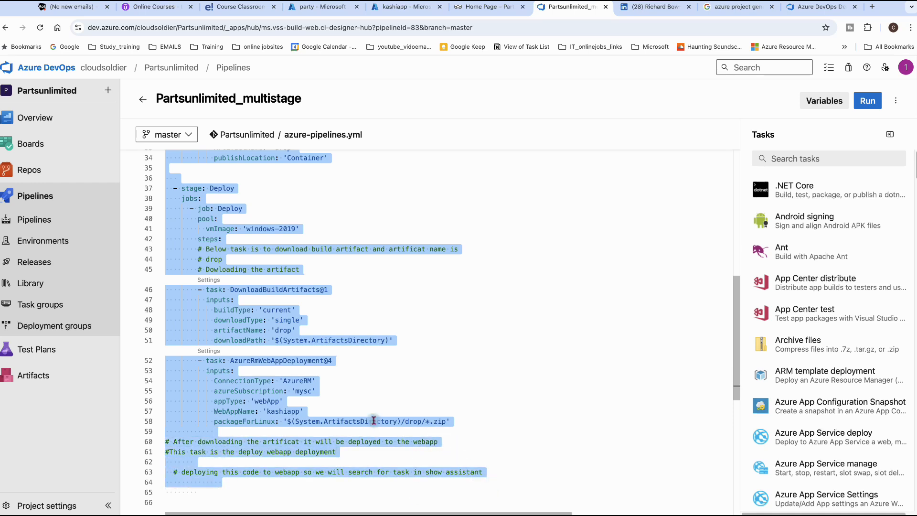
pyautogui.rightClick(276, 396)
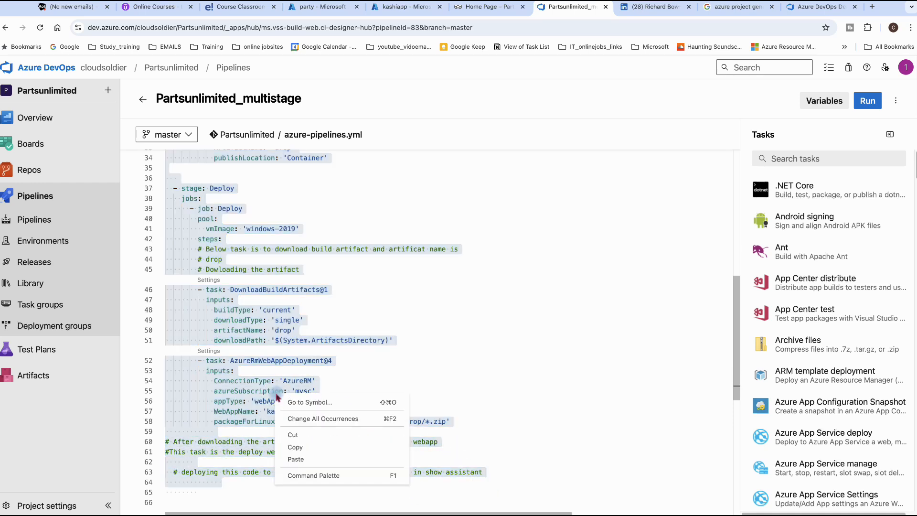
pyautogui.click(294, 446)
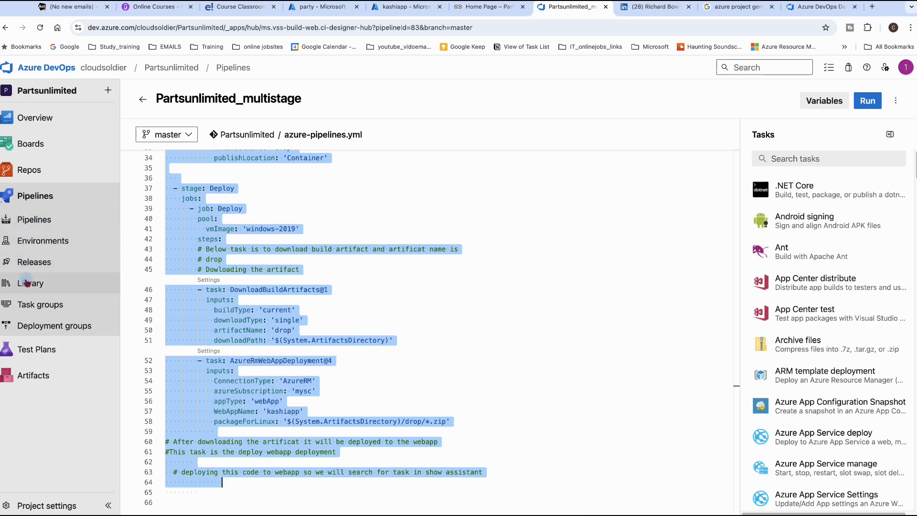
# Open the project's wiki and expand the PartsUnlimitedWiki page to show its subpages.
pyautogui.moveTo(32, 105)
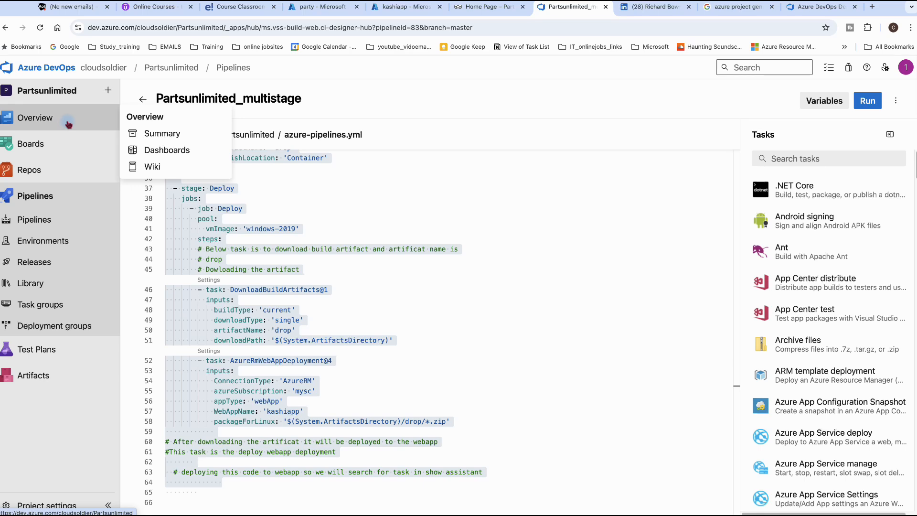
pyautogui.click(151, 168)
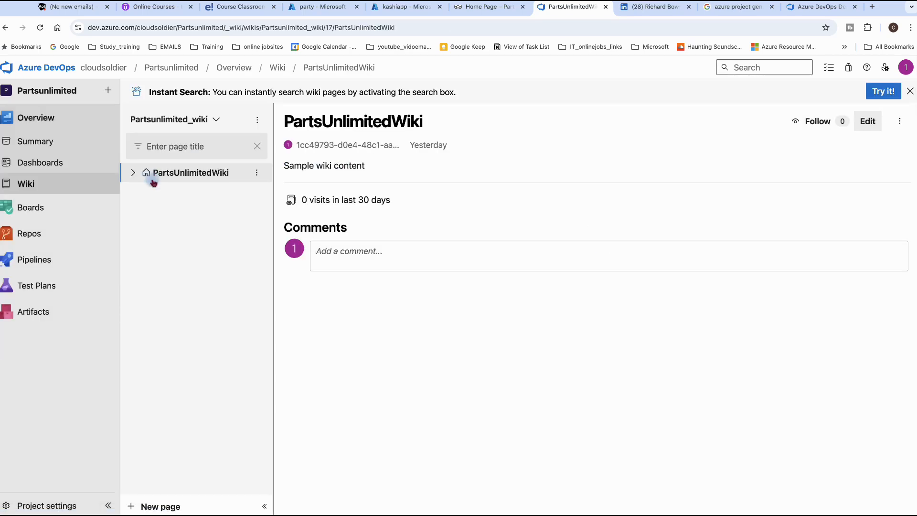
pyautogui.click(133, 174)
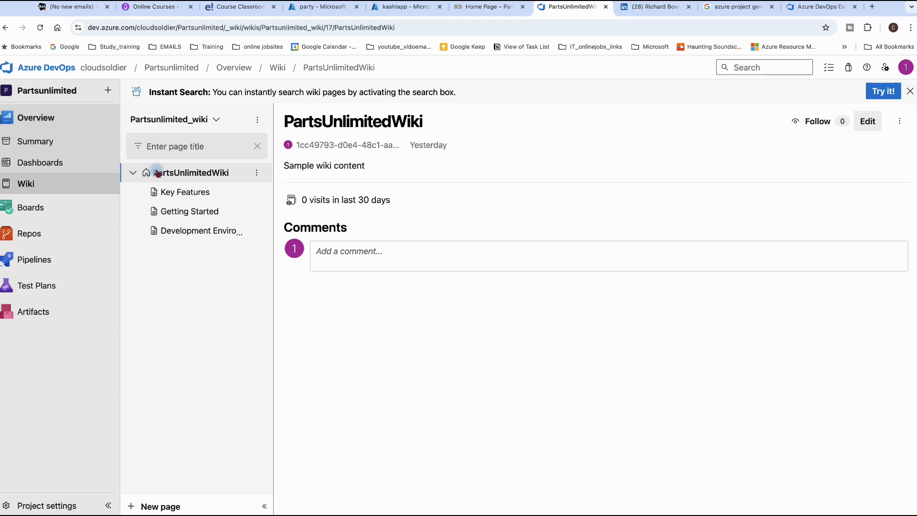
# Filter the wiki pages by the title mypartsunlimited_pipeline.
pyautogui.click(165, 147)
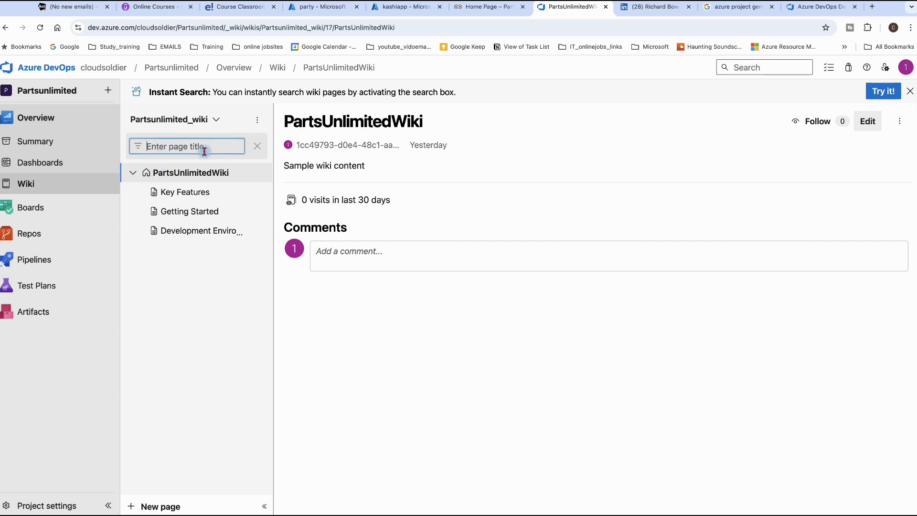
pyautogui.write('mypartsunlimited_p')
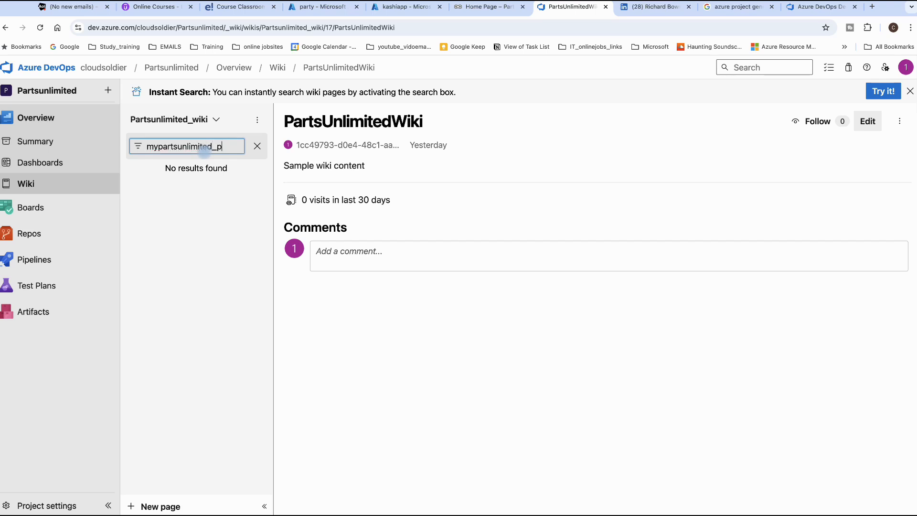
pyautogui.write('ne')
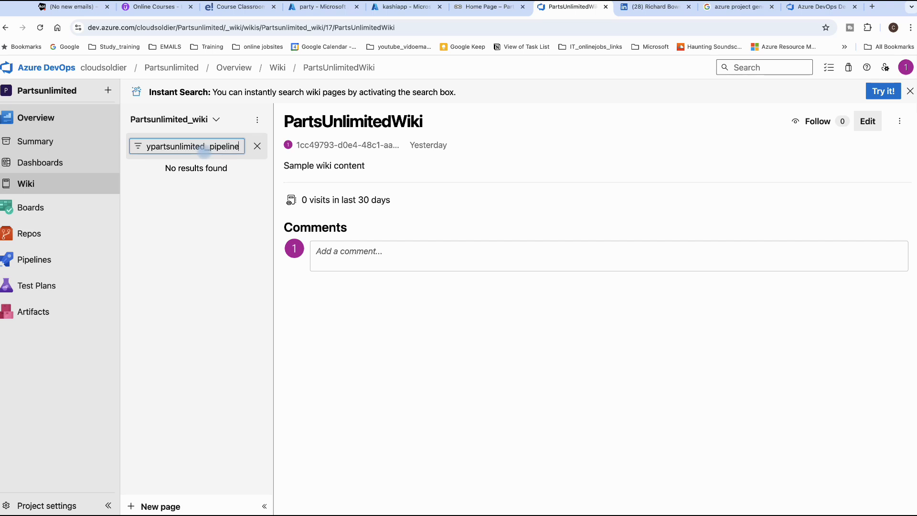
pyautogui.click(211, 215)
pyautogui.click(191, 147)
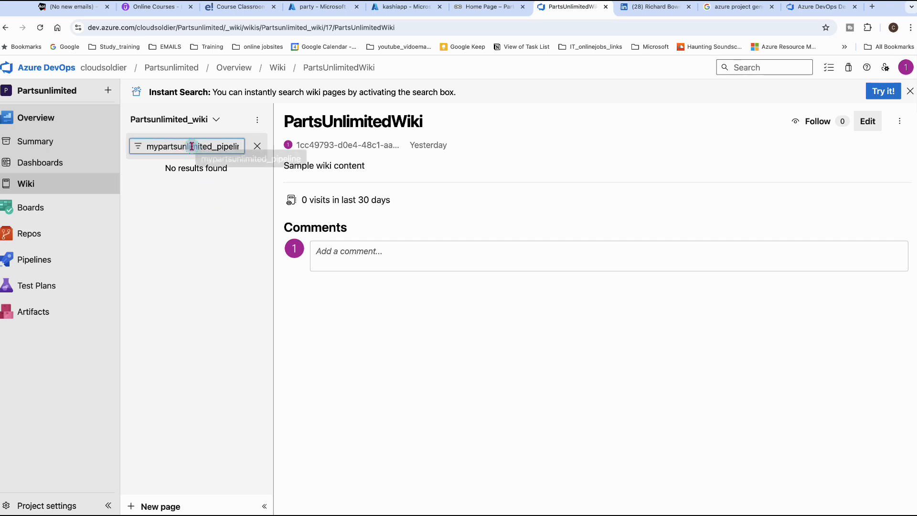
pyautogui.click(139, 151)
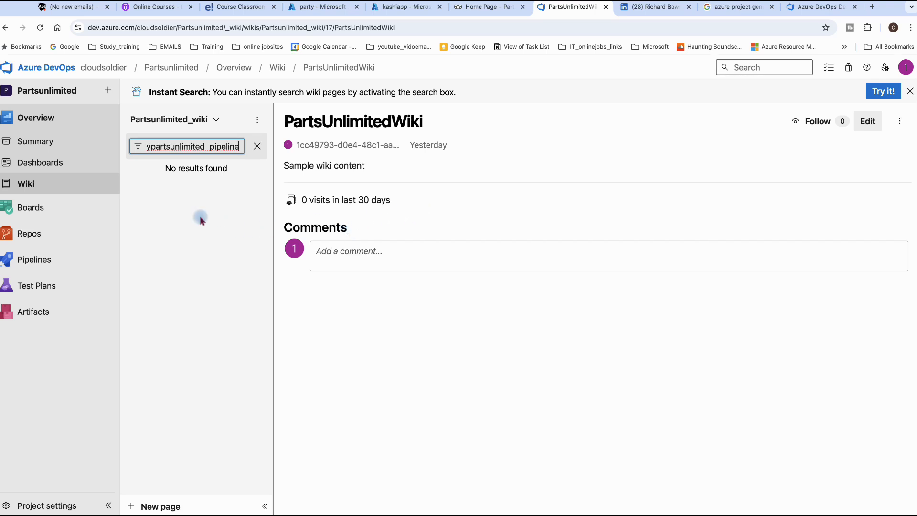
# Start a new page in the Partsunlimited_wiki.
pyautogui.click(216, 121)
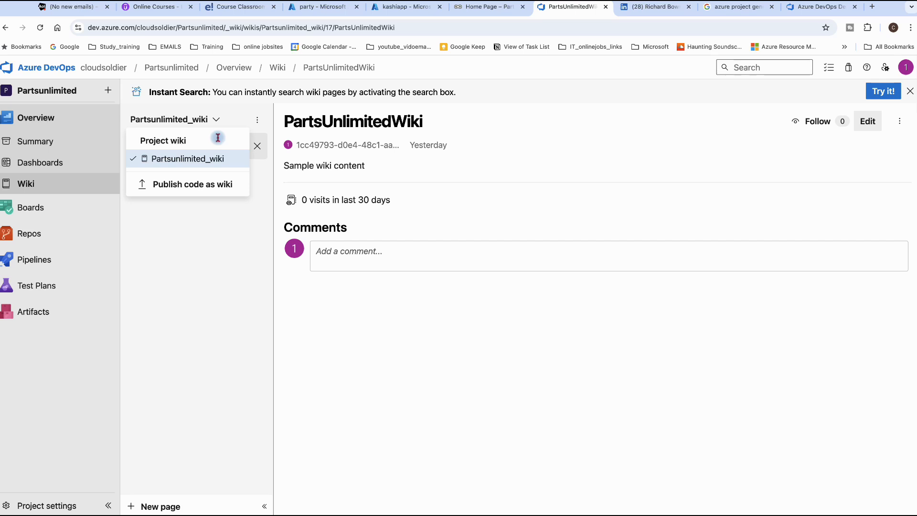
pyautogui.click(257, 121)
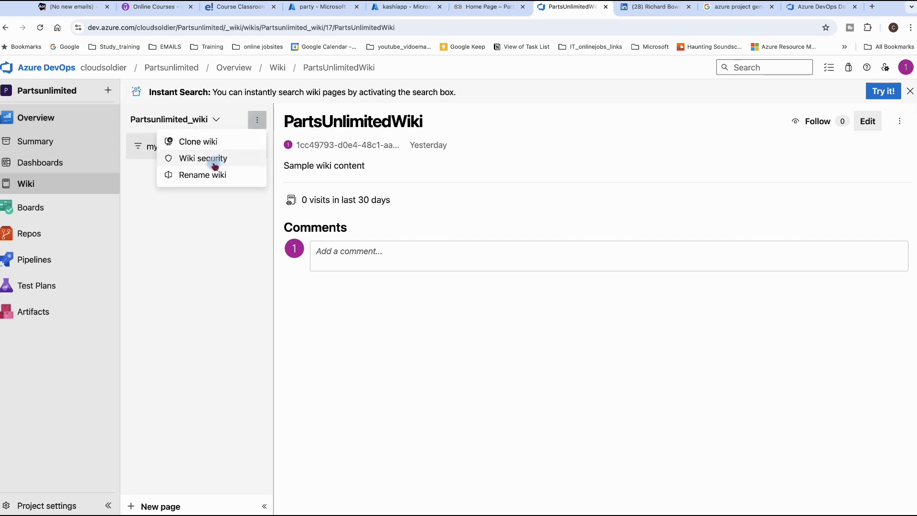
pyautogui.click(208, 200)
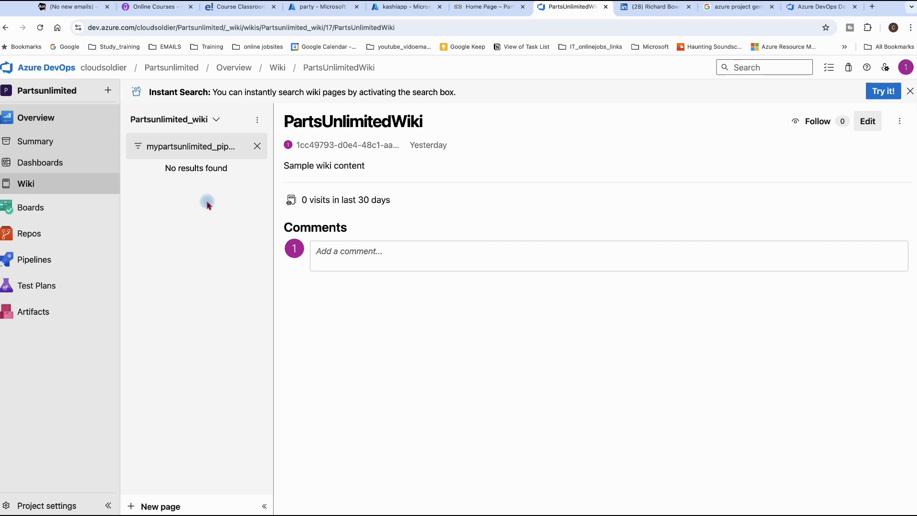
pyautogui.click(150, 507)
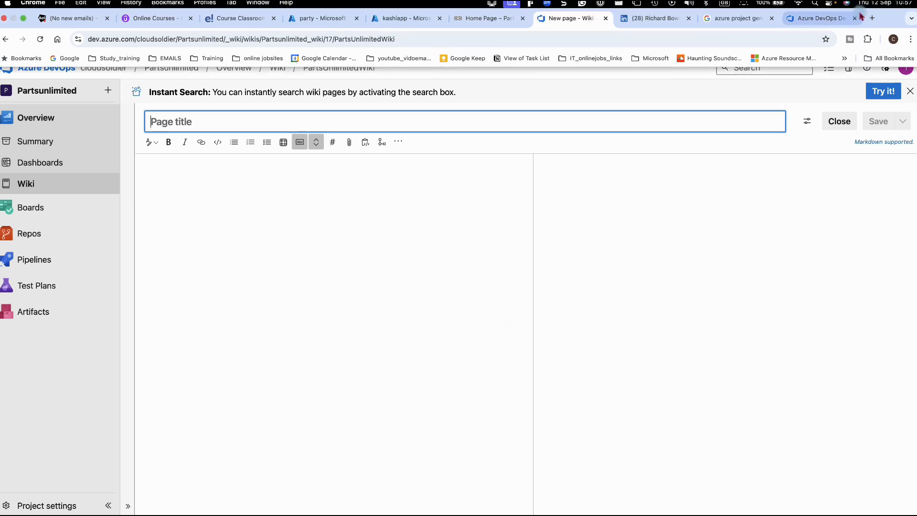
# Switch to TextEdit, paste the copied pipeline YAML into the blank untitled document, and return to the browser.
pyautogui.click(871, 19)
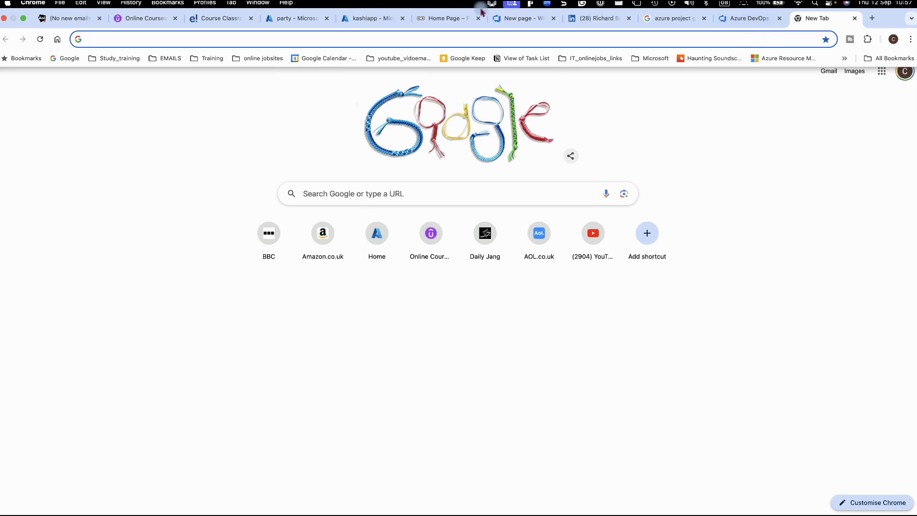
pyautogui.click(221, 500)
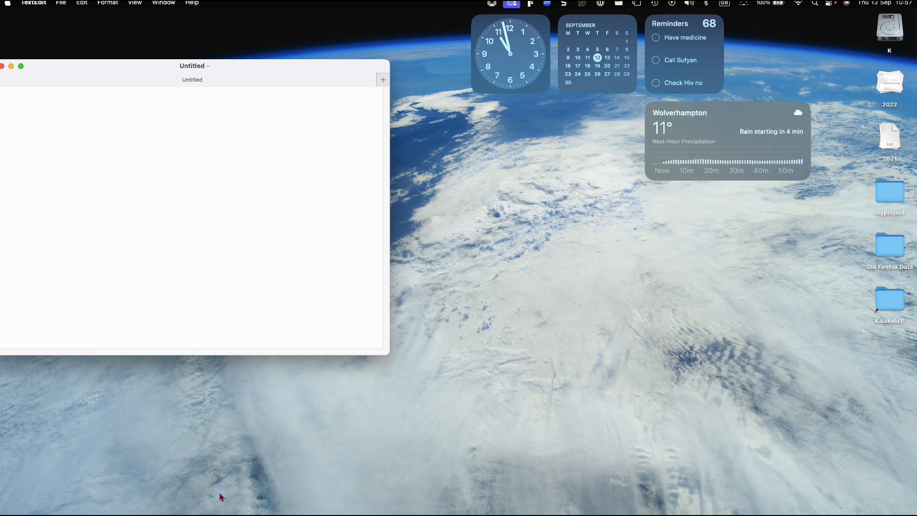
pyautogui.rightClick(59, 100)
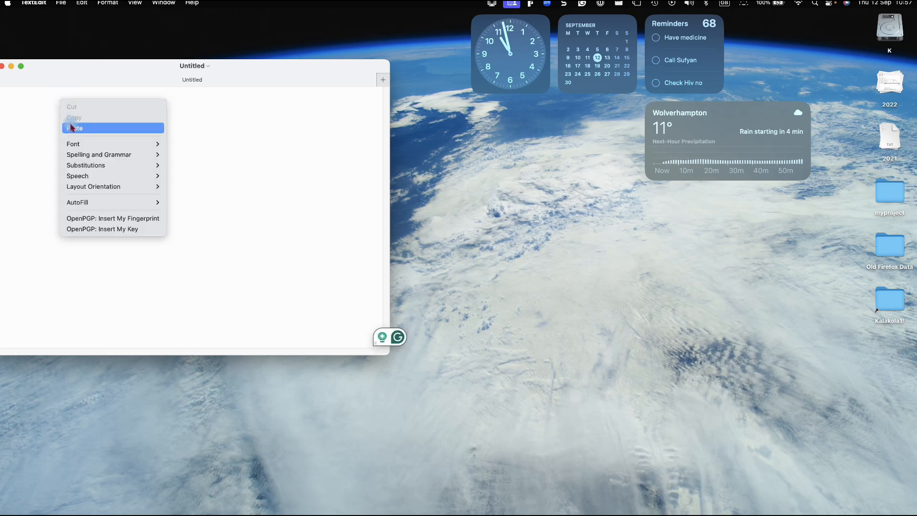
pyautogui.click(70, 128)
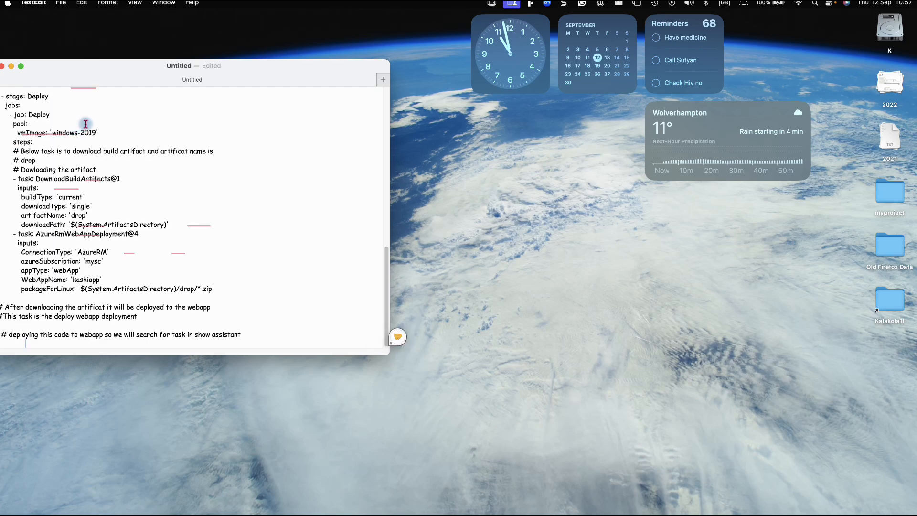
pyautogui.moveTo(76, 65); pyautogui.dragTo(185, 75)
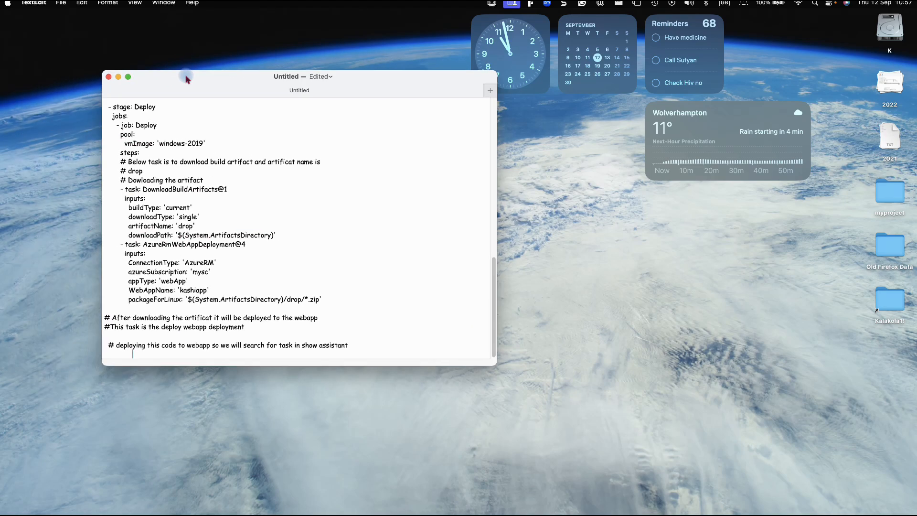
pyautogui.click(639, 267)
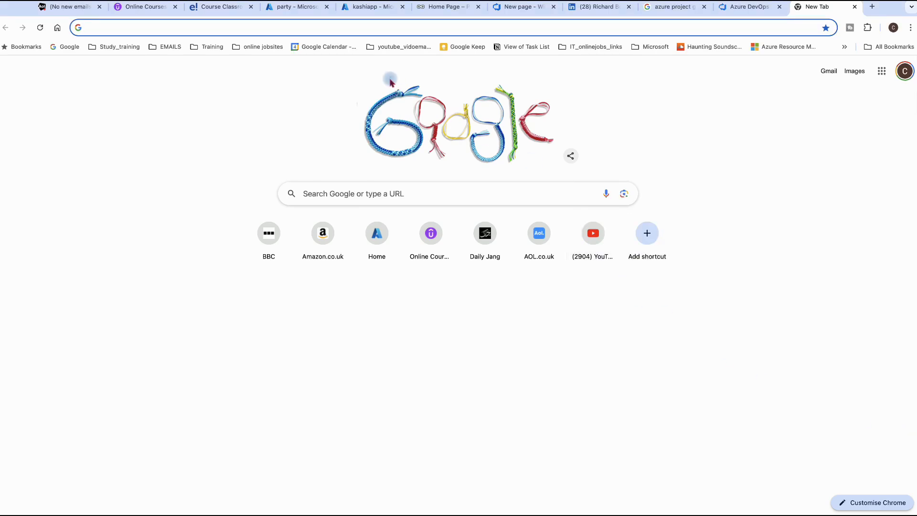
# Refresh the party resource group in the Azure portal and reload the kashiapp.azurewebsites.net site to check the deletion.
pyautogui.click(348, 11)
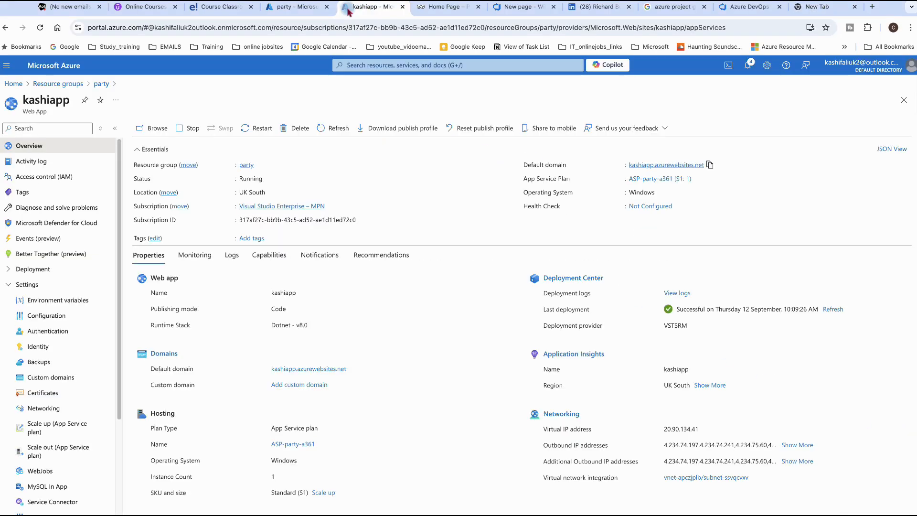
pyautogui.click(305, 9)
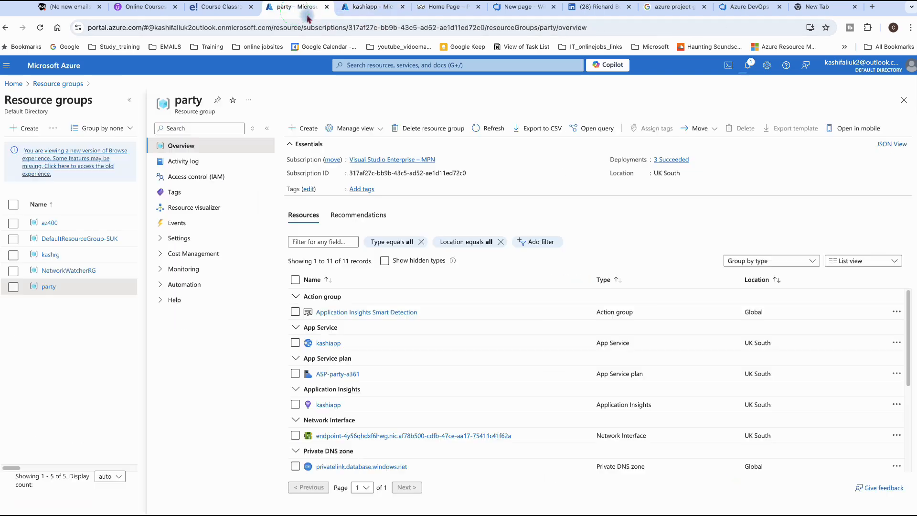
pyautogui.click(487, 129)
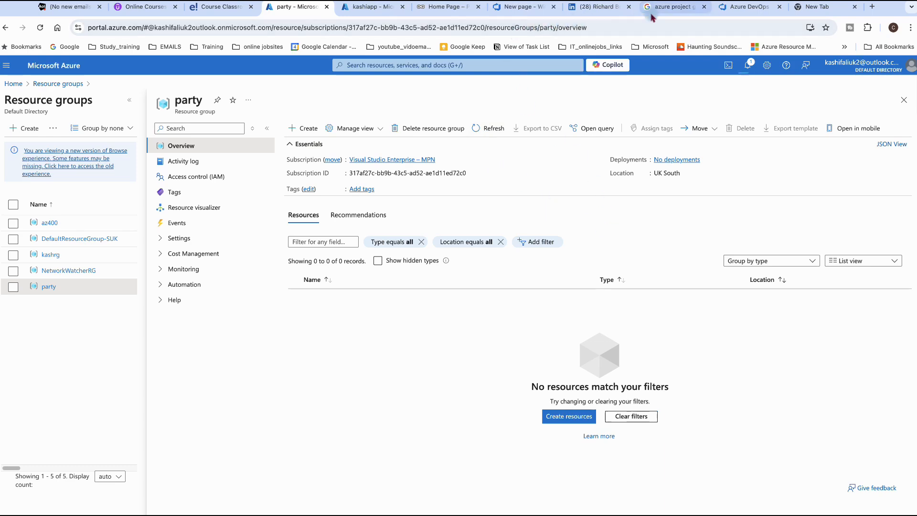
pyautogui.click(448, 8)
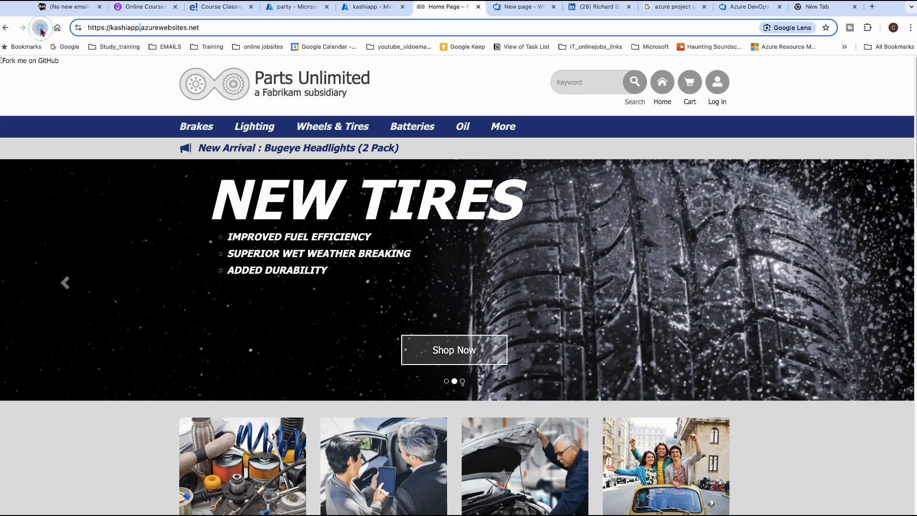
pyautogui.click(41, 27)
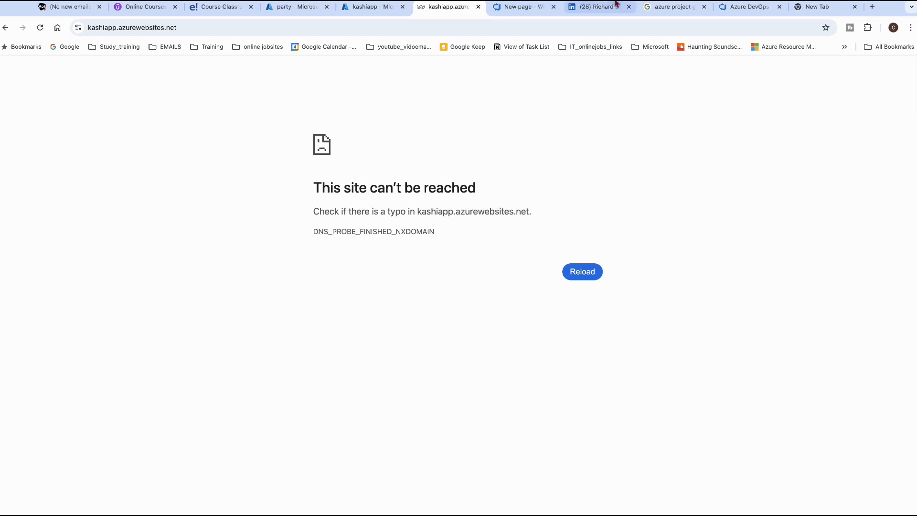
# Title the new wiki page mypartsunlimited_pipeline and paste the copied pipeline YAML as its content.
pyautogui.click(528, 20)
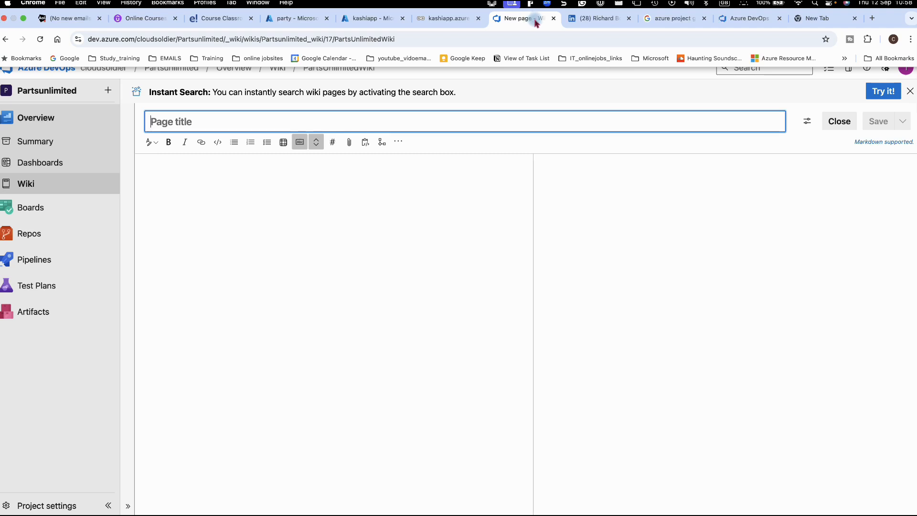
pyautogui.write('mypartsunlimited_pipeline')
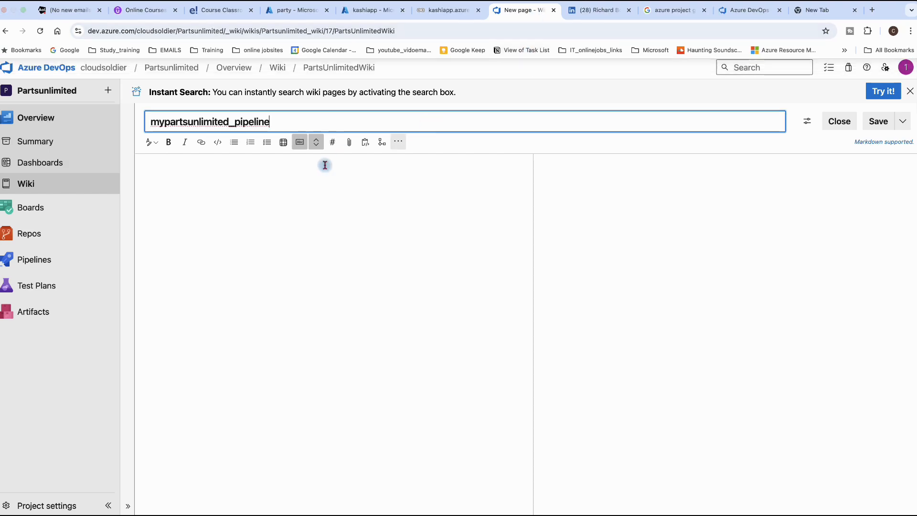
pyautogui.click(275, 170)
pyautogui.rightClick(275, 175)
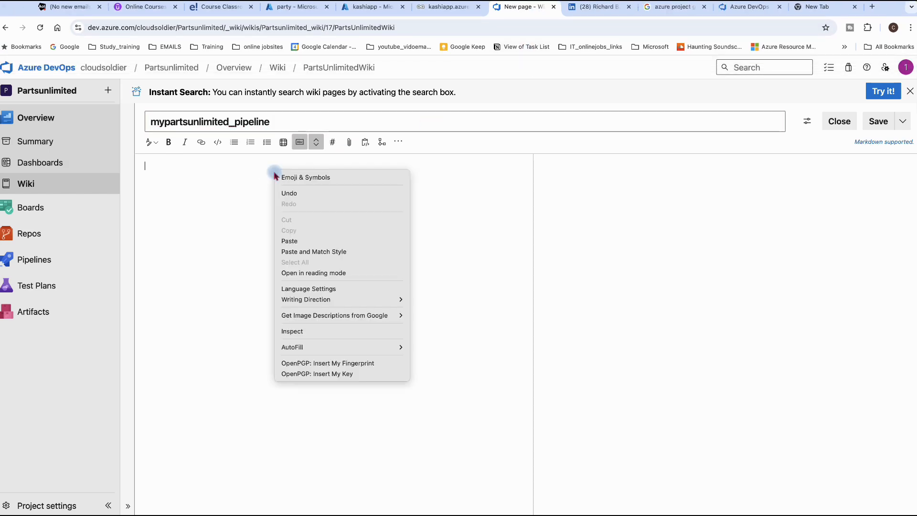
pyautogui.click(289, 240)
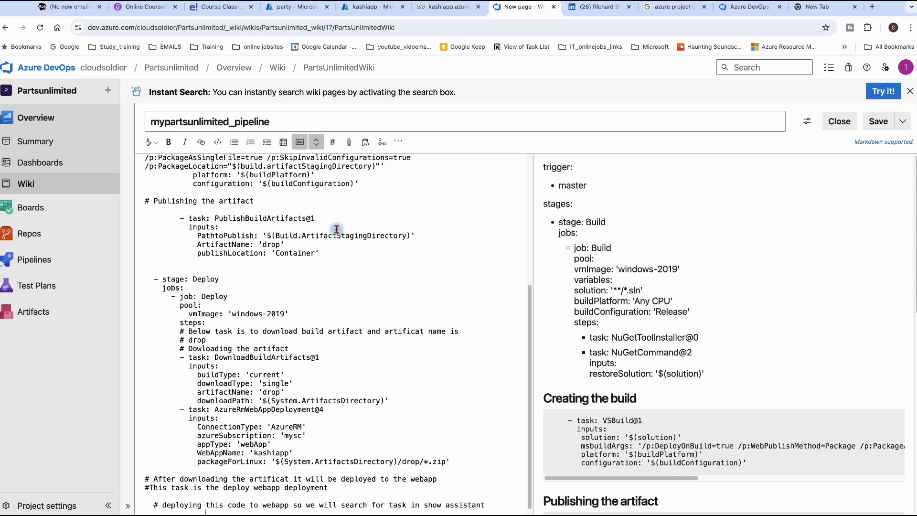
# Check the rendered preview of the pasted YAML and save the wiki page.
pyautogui.scroll(-1, 344, 230)
pyautogui.scroll(-4, 570, 309)
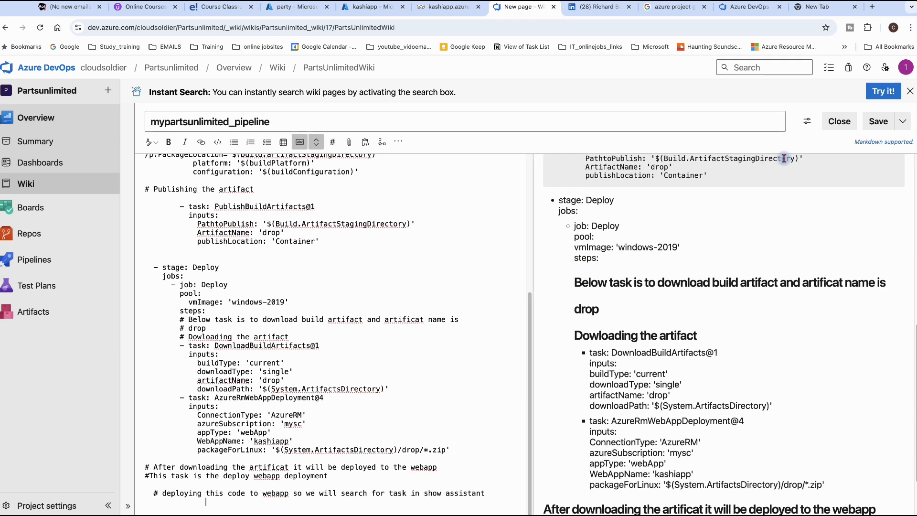
pyautogui.click(872, 122)
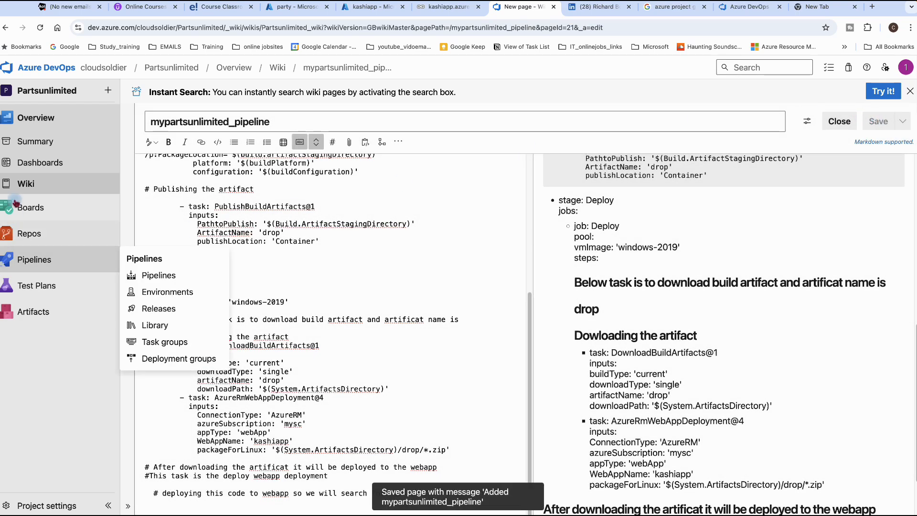
# Return to the project's wiki and review the saved mypartsunlimited_pipeline page from the trigger to the Deploy stage.
pyautogui.click(275, 71)
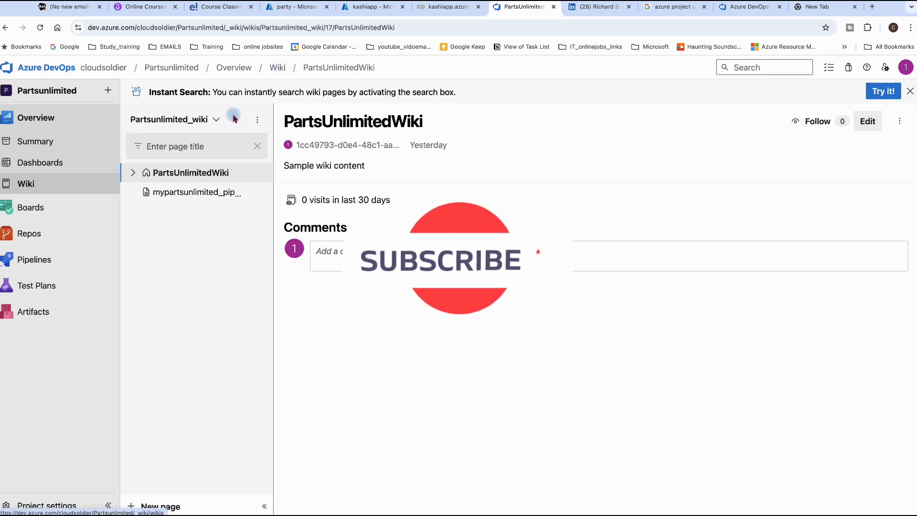
pyautogui.click(170, 196)
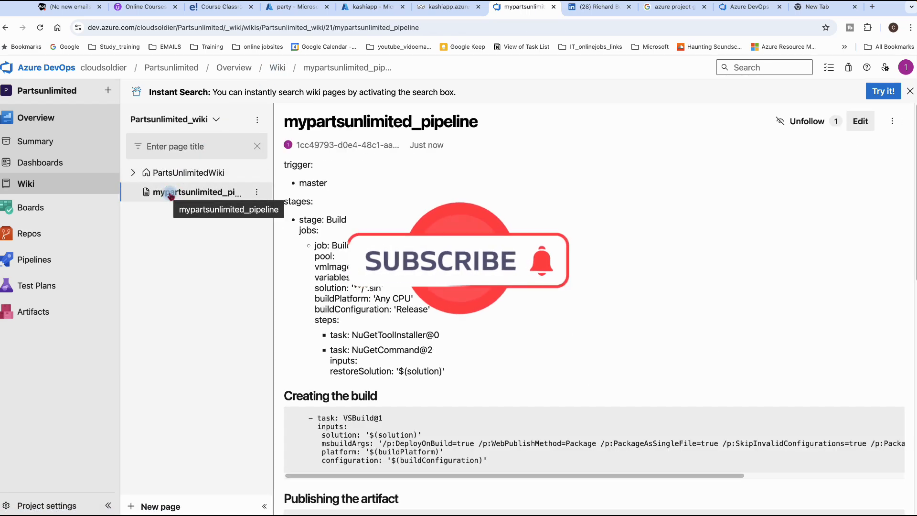
pyautogui.scroll(-6, 388, 329)
pyautogui.scroll(-6, 388, 332)
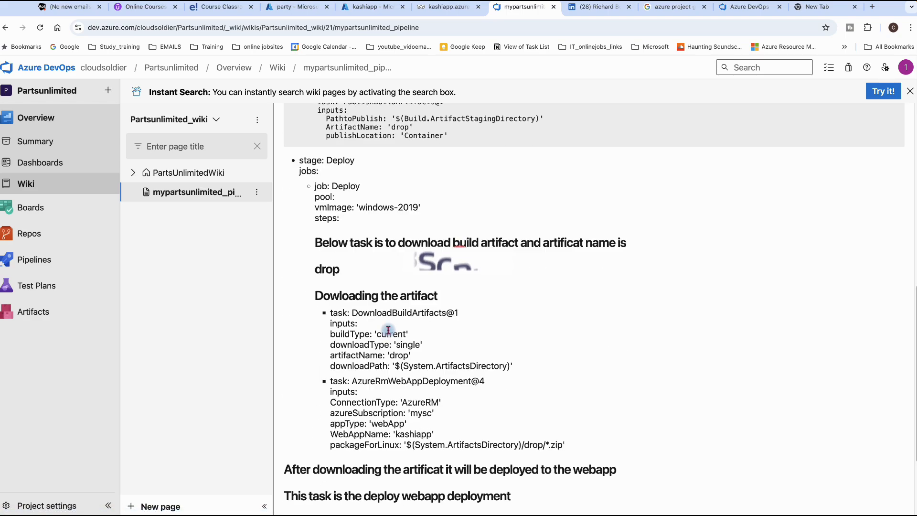
pyautogui.scroll(15, 388, 336)
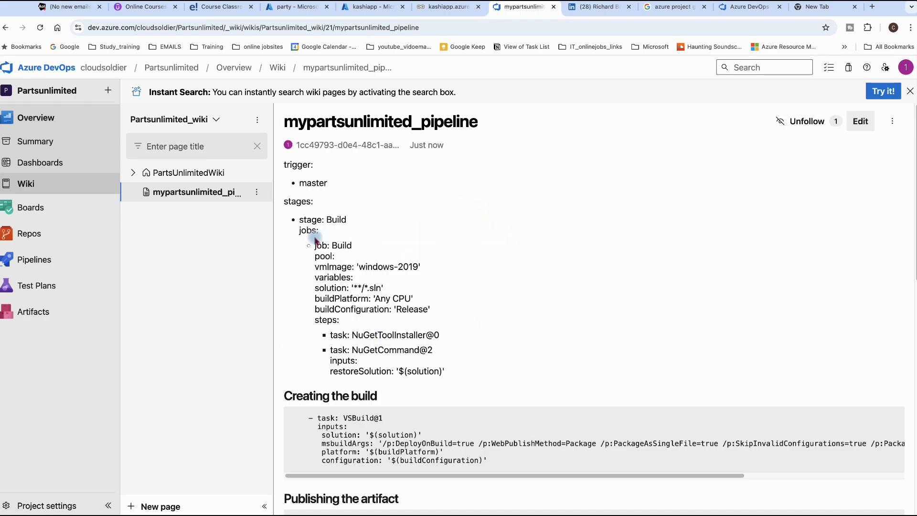
# Refresh the party resource group in the Azure portal and examine the full resource groups list for it.
pyautogui.click(294, 8)
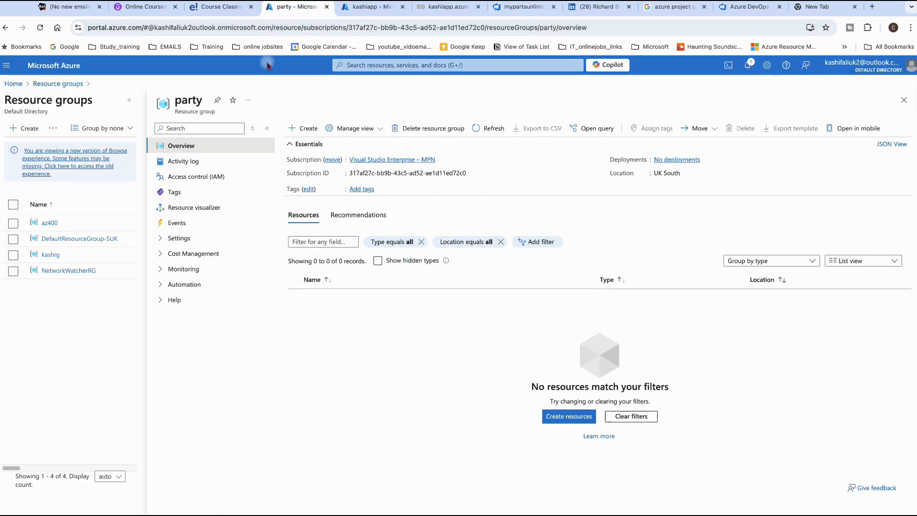
pyautogui.click(480, 130)
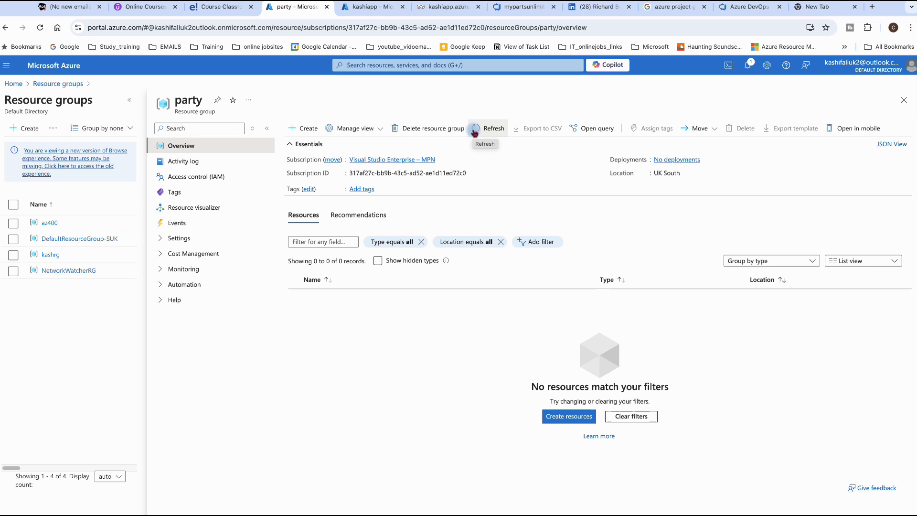
pyautogui.click(474, 130)
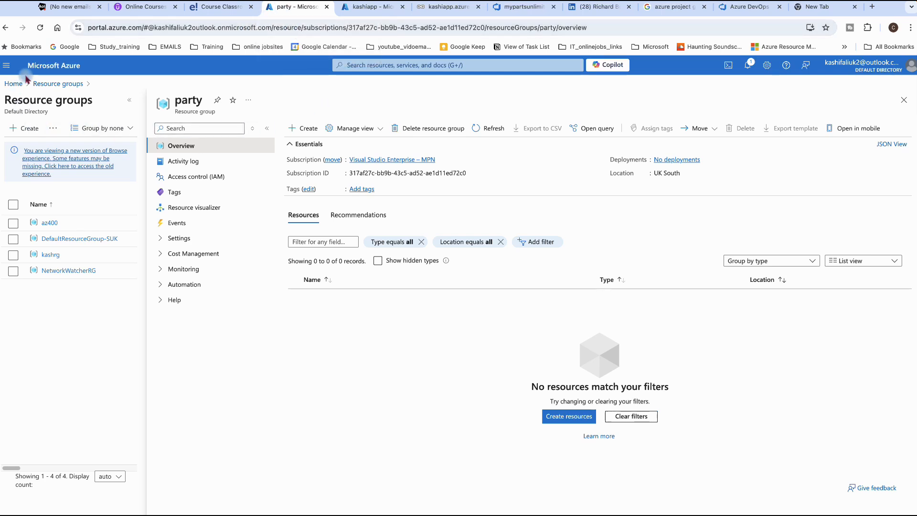
pyautogui.click(50, 83)
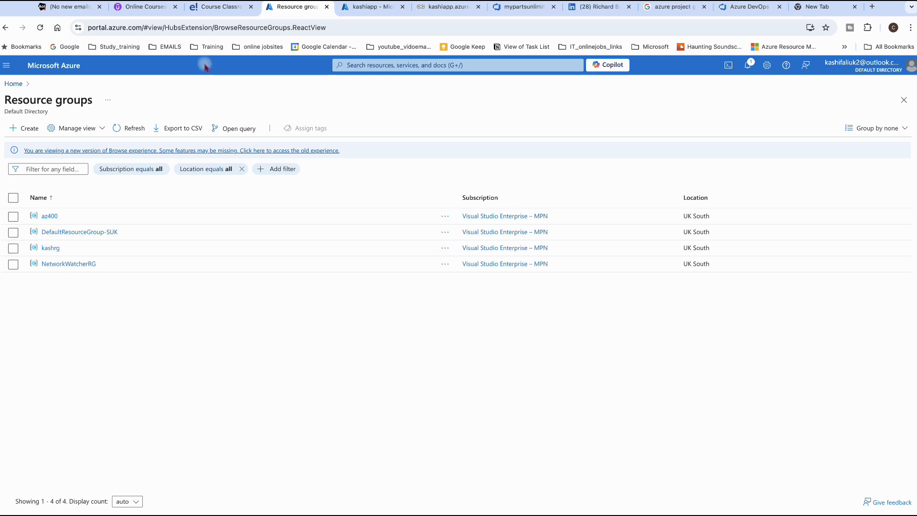
# Switch to Azure DevOps and open the project list in the cloudsoldier organization settings.
pyautogui.click(510, 8)
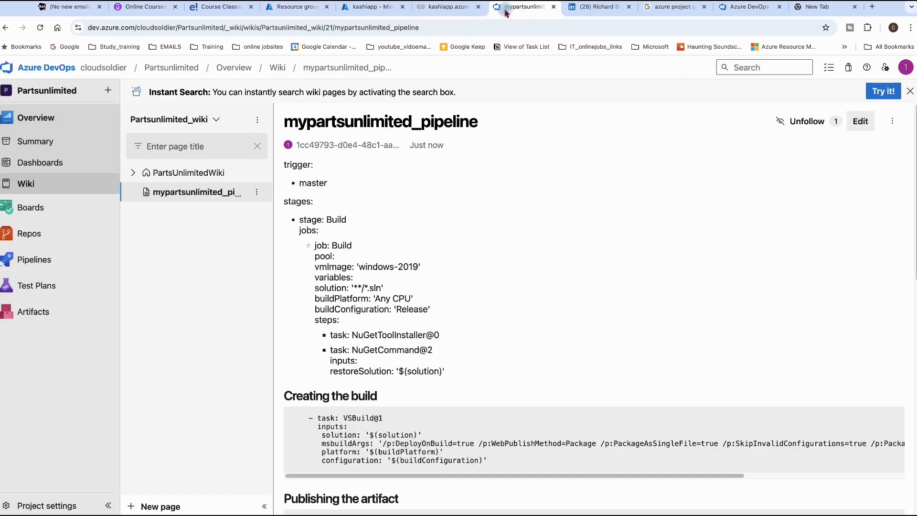
pyautogui.click(46, 69)
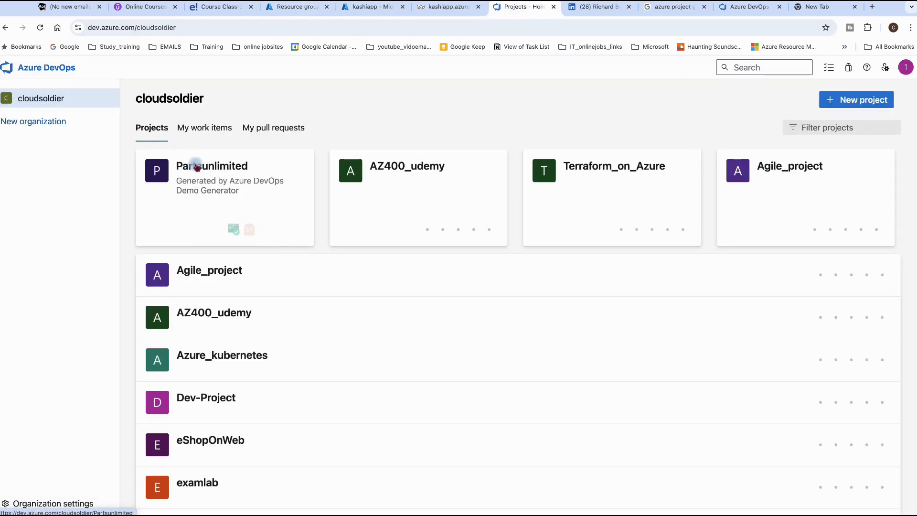
pyautogui.click(197, 166)
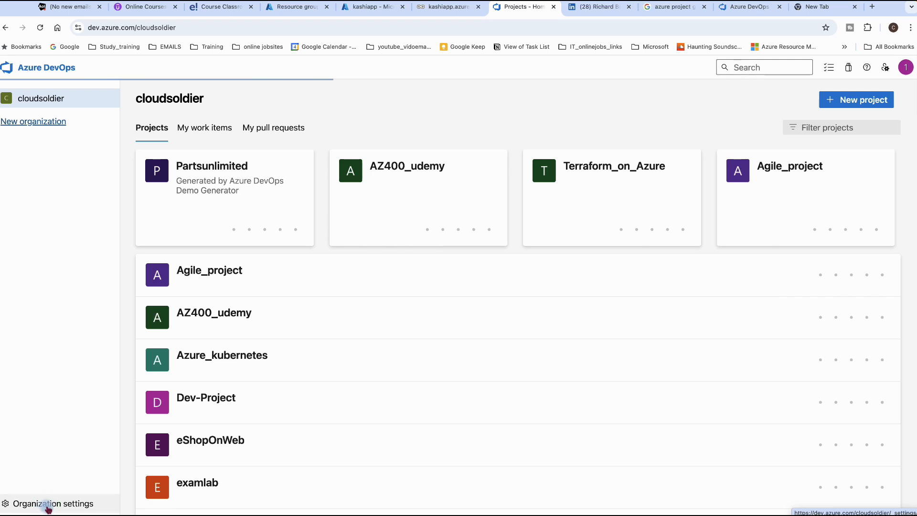
pyautogui.click(48, 505)
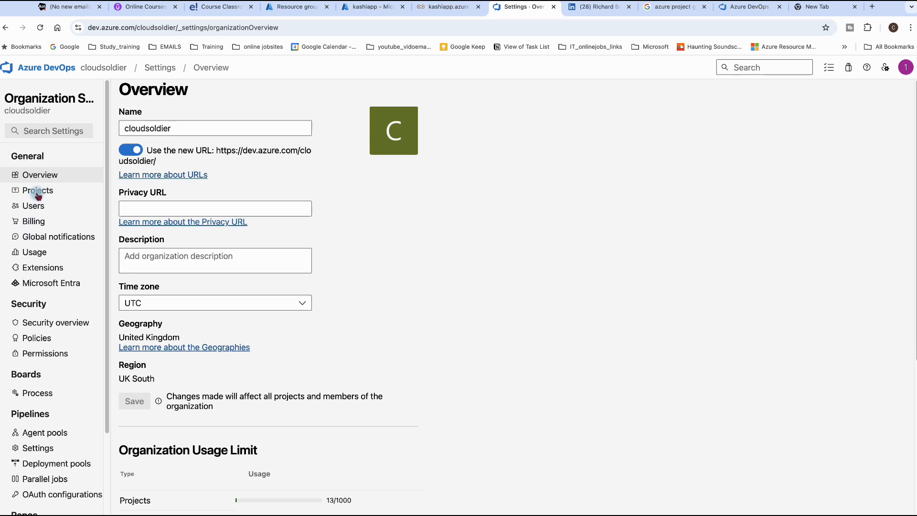
pyautogui.click(38, 192)
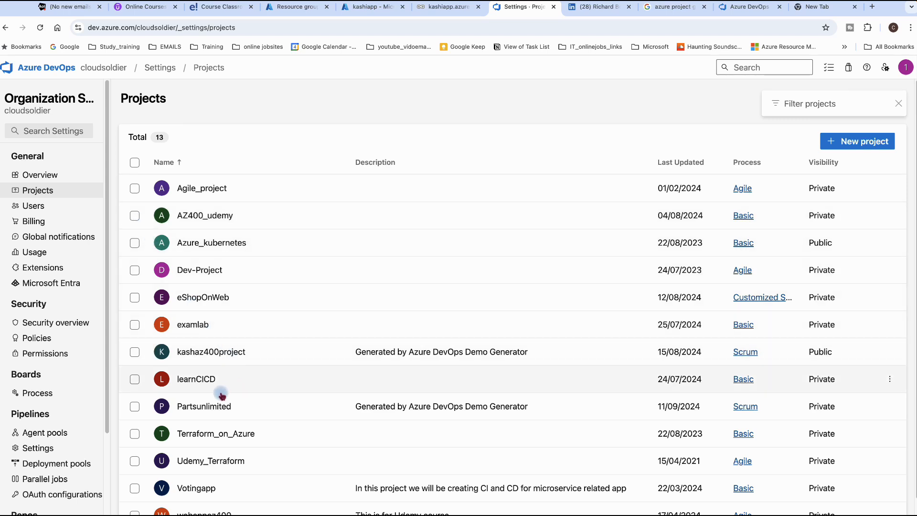
# Delete the Partsunlimited project, confirming with its copied project name, and return to the organization's home page.
pyautogui.click(139, 408)
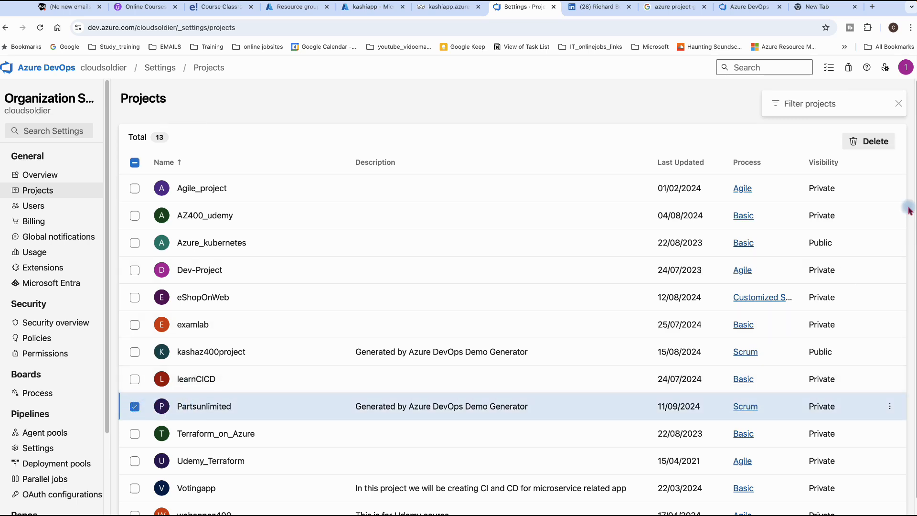
pyautogui.click(863, 144)
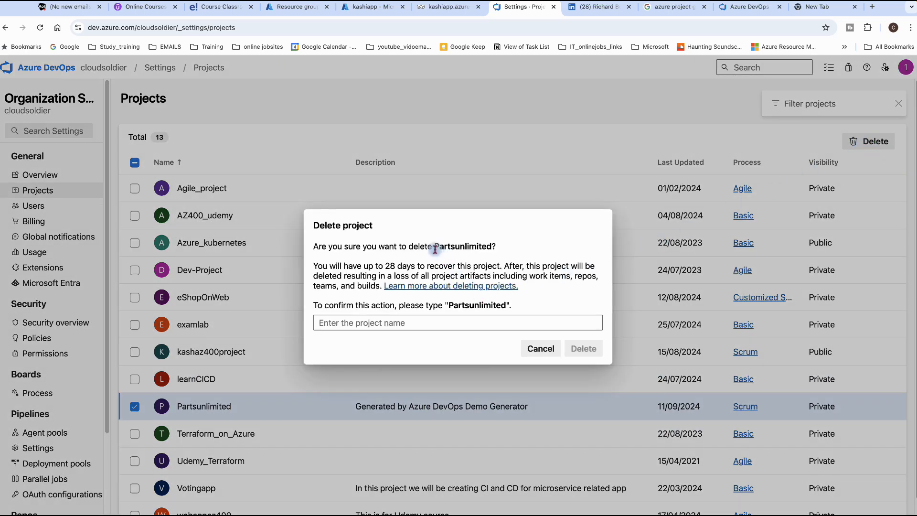
pyautogui.moveTo(434, 247); pyautogui.dragTo(493, 246)
pyautogui.rightClick(481, 244)
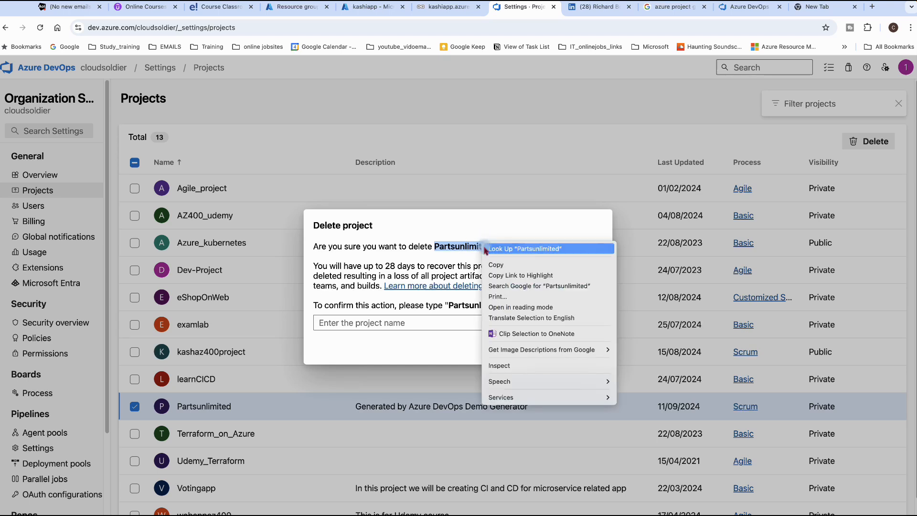
pyautogui.click(497, 260)
pyautogui.click(399, 322)
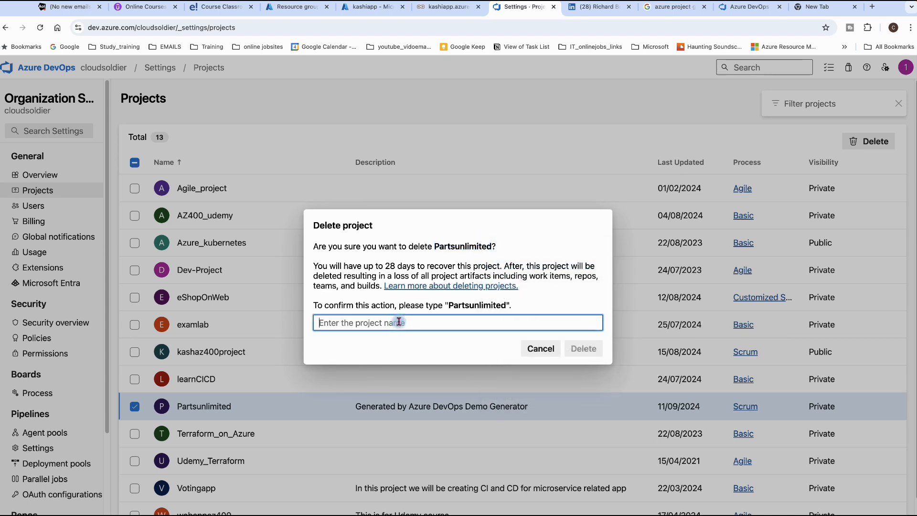
pyautogui.rightClick(398, 319)
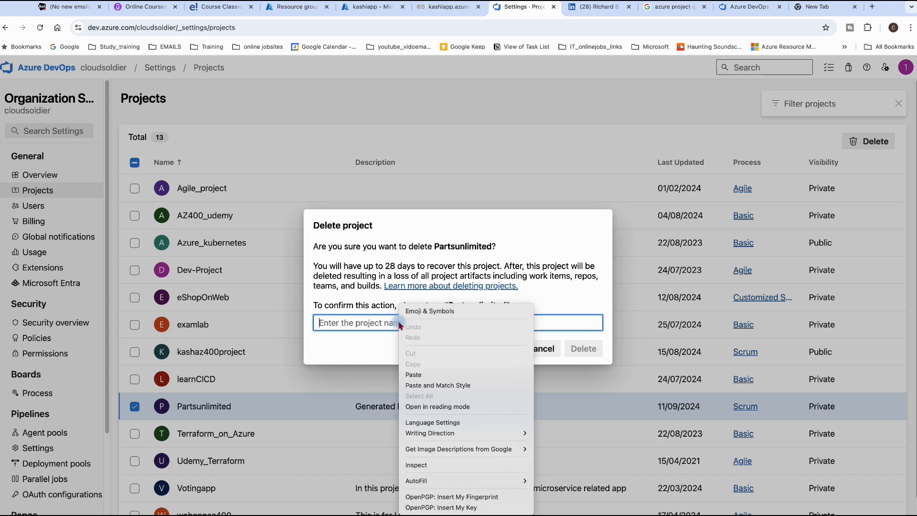
pyautogui.click(413, 375)
pyautogui.click(576, 349)
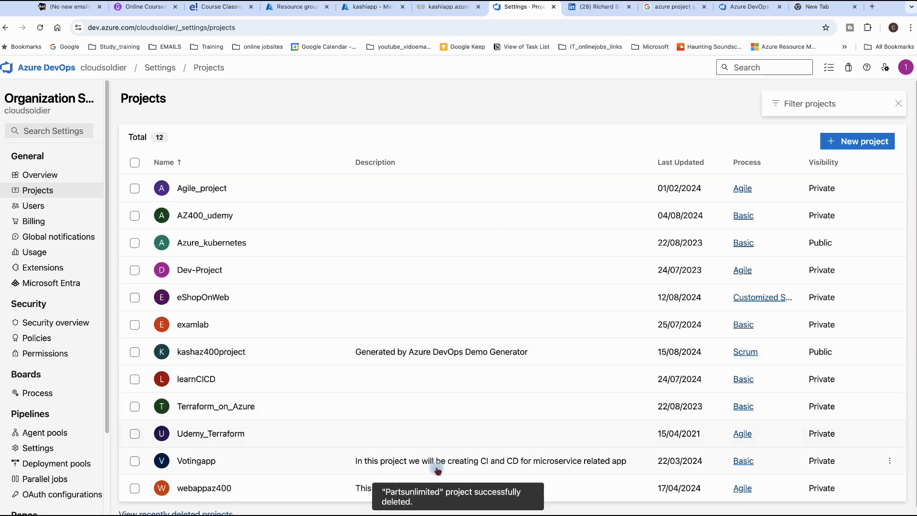
pyautogui.click(53, 68)
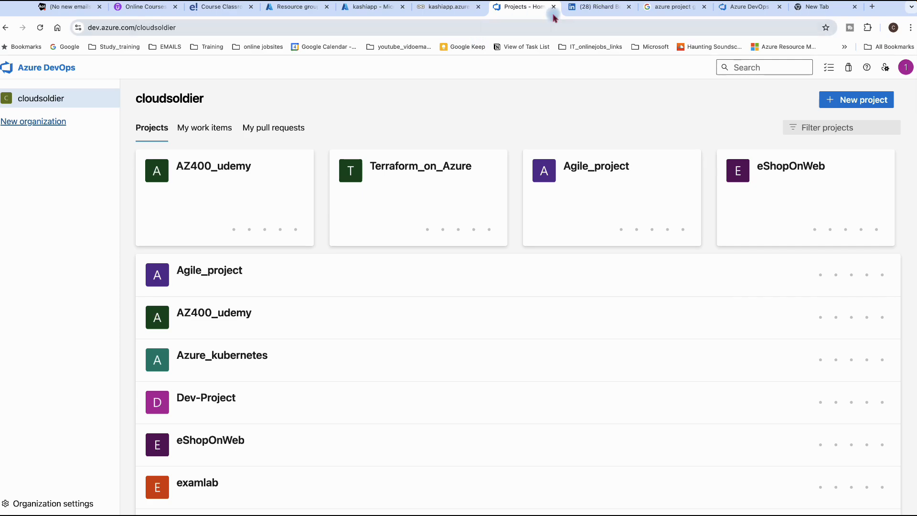
# Switch to the Azure DevOps Demo Generator and select the PartsUnlimited template from the General templates.
pyautogui.click(733, 10)
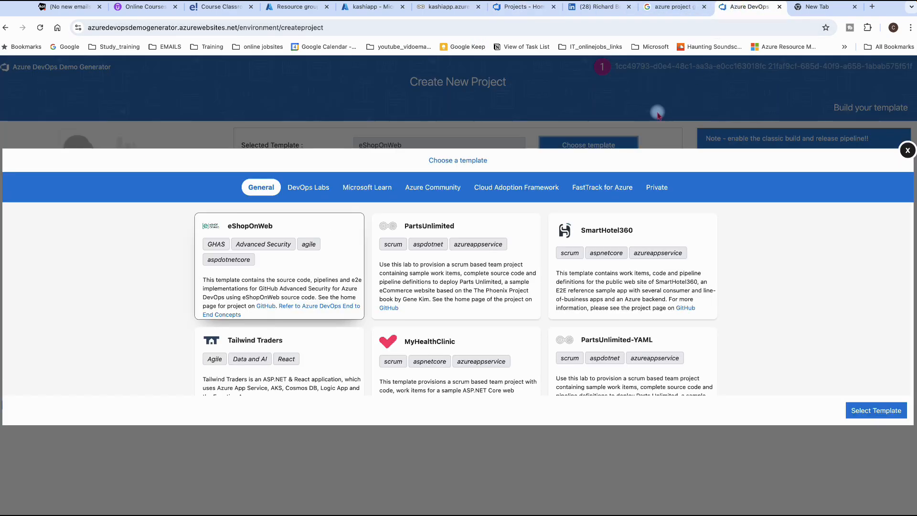
pyautogui.click(662, 187)
pyautogui.click(424, 243)
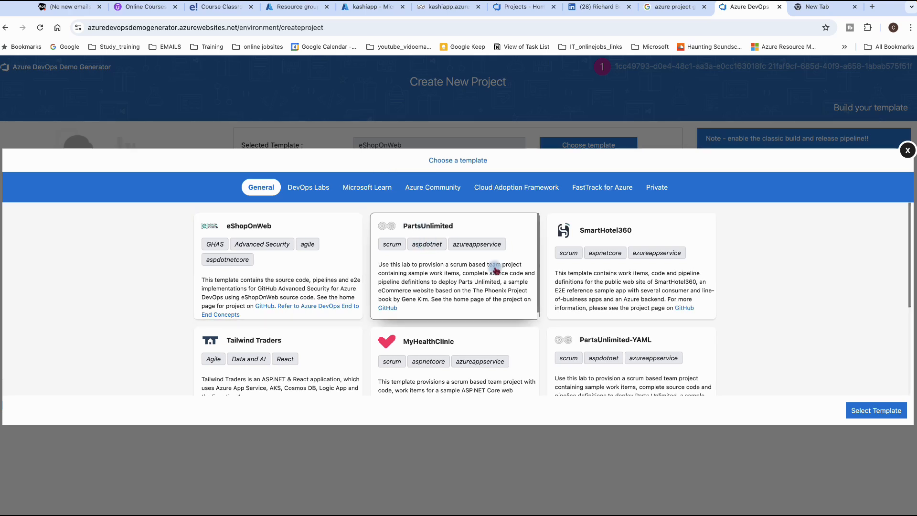
pyautogui.click(855, 411)
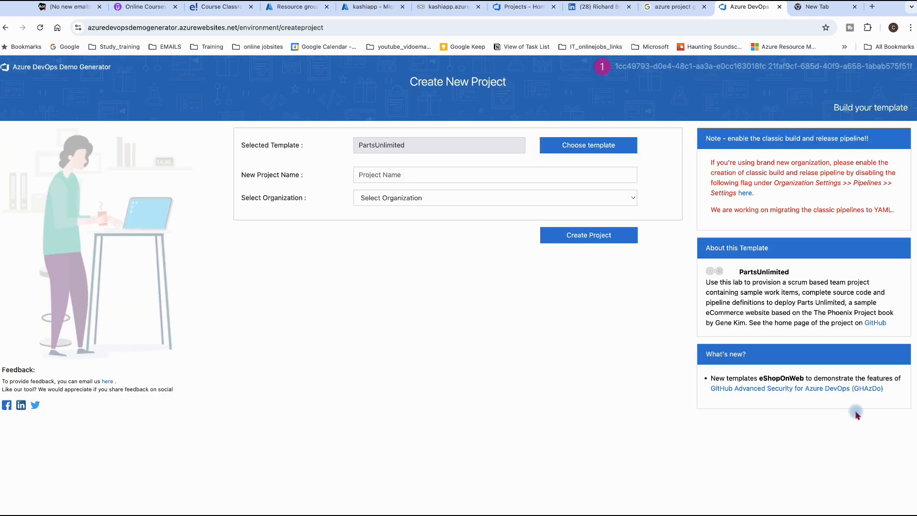
# Create the project as kashpartsunlimitedwebsite in the cloudsoldier organization.
pyautogui.click(557, 175)
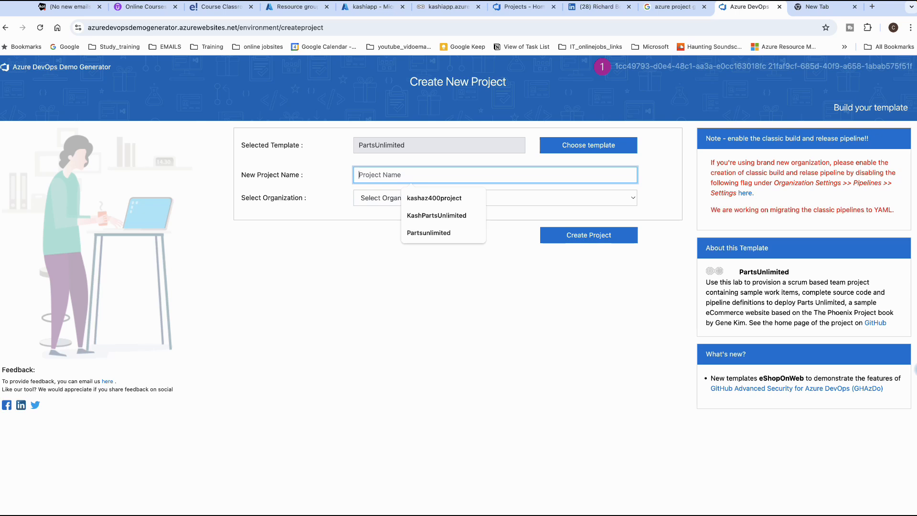
pyautogui.write('kash')
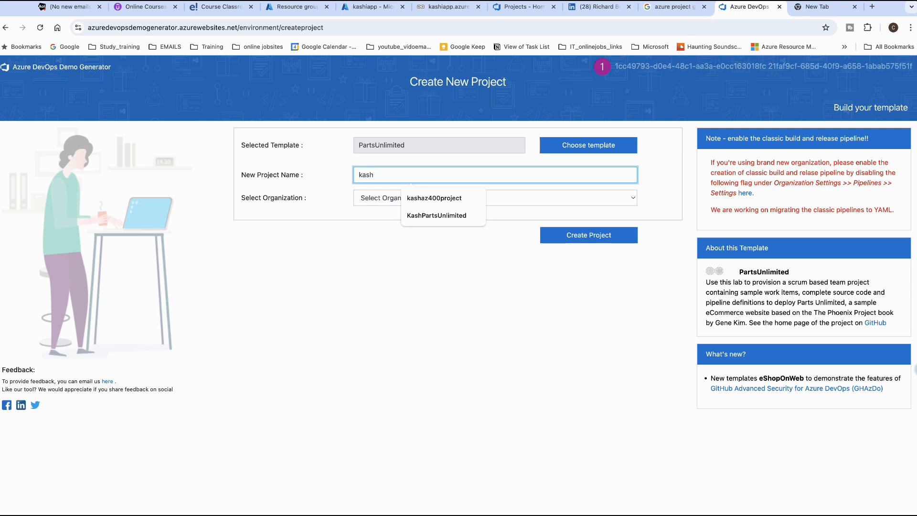
pyautogui.write('parts')
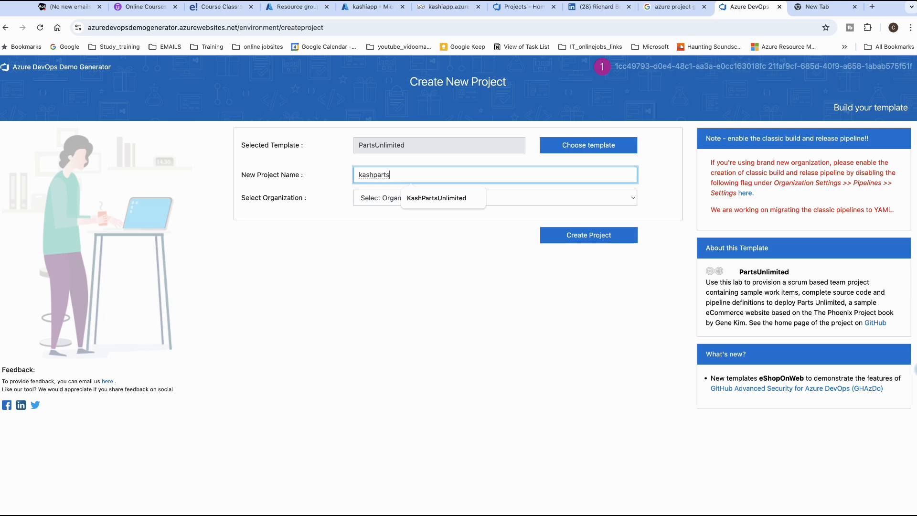
pyautogui.write('unlimitedwebsite')
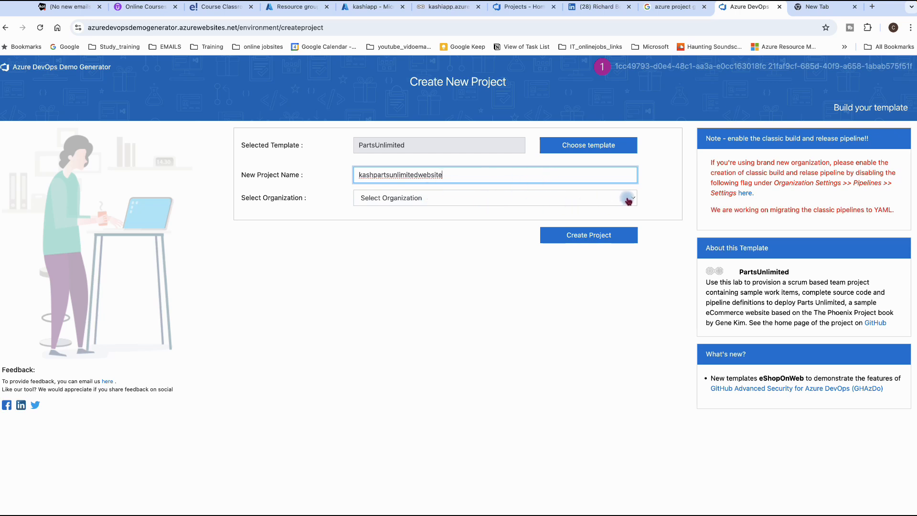
pyautogui.click(626, 200)
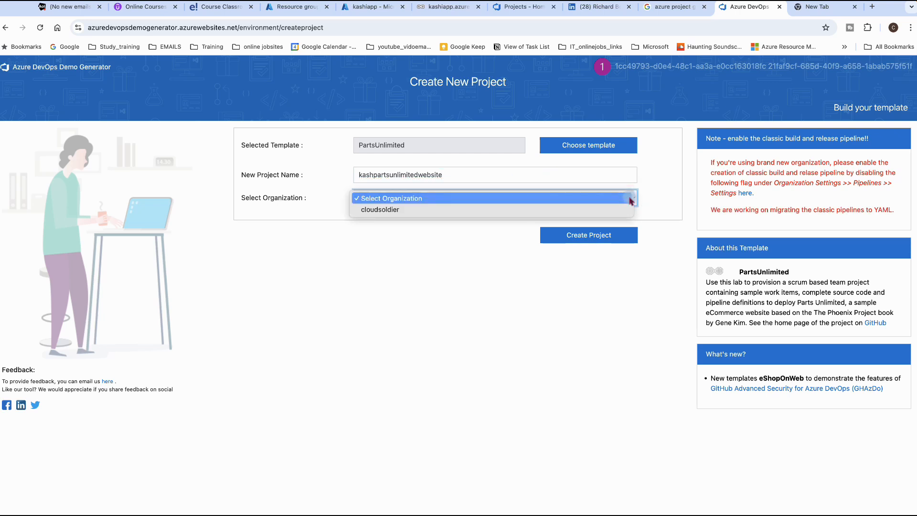
pyautogui.click(423, 210)
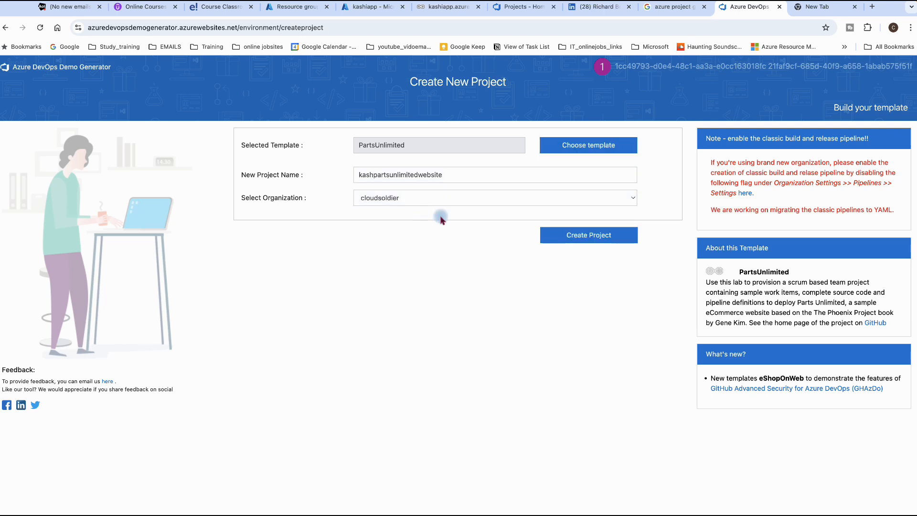
pyautogui.click(590, 241)
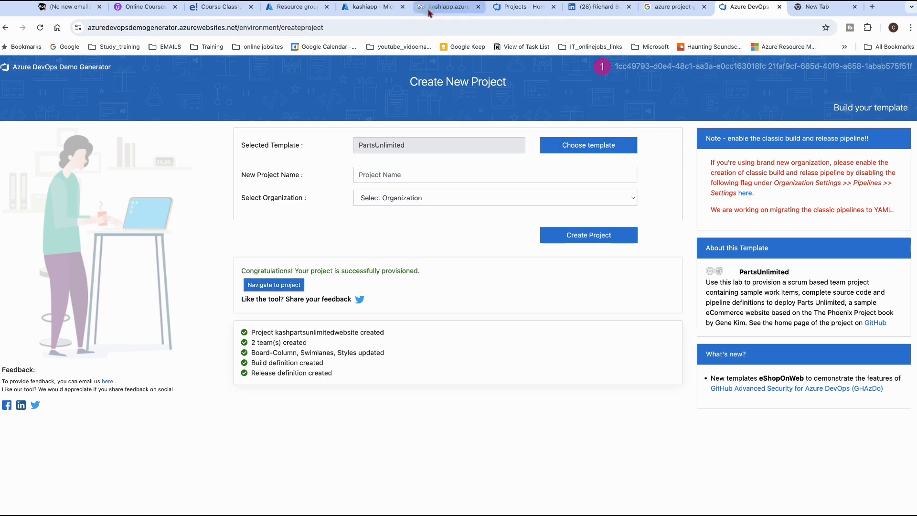
# Refresh the cloudsoldier project list in Azure DevOps and open the kashpartsunlimitedwebsite project.
pyautogui.click(516, 8)
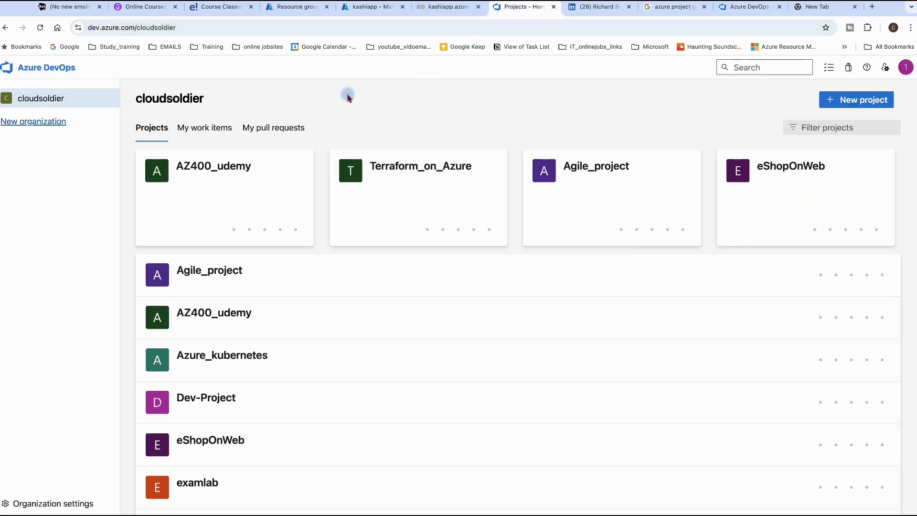
pyautogui.click(41, 28)
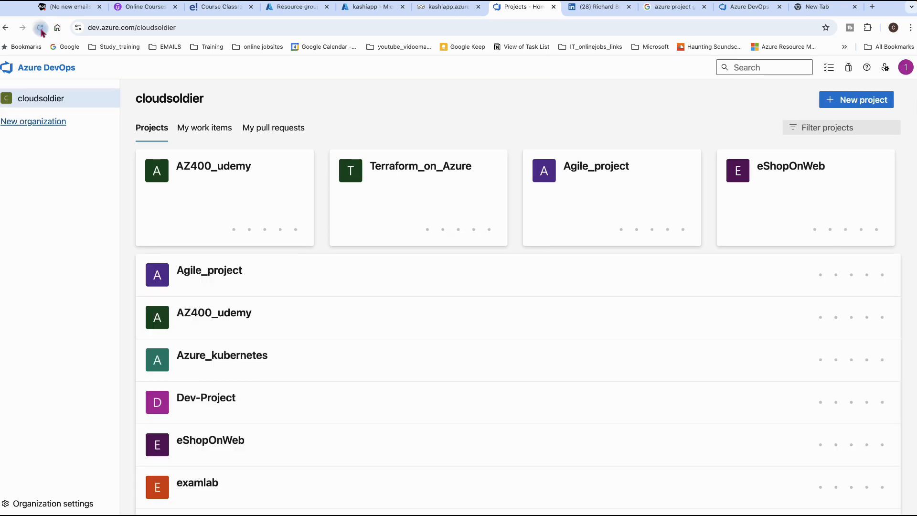
pyautogui.scroll(-2, 248, 286)
pyautogui.scroll(-3, 254, 293)
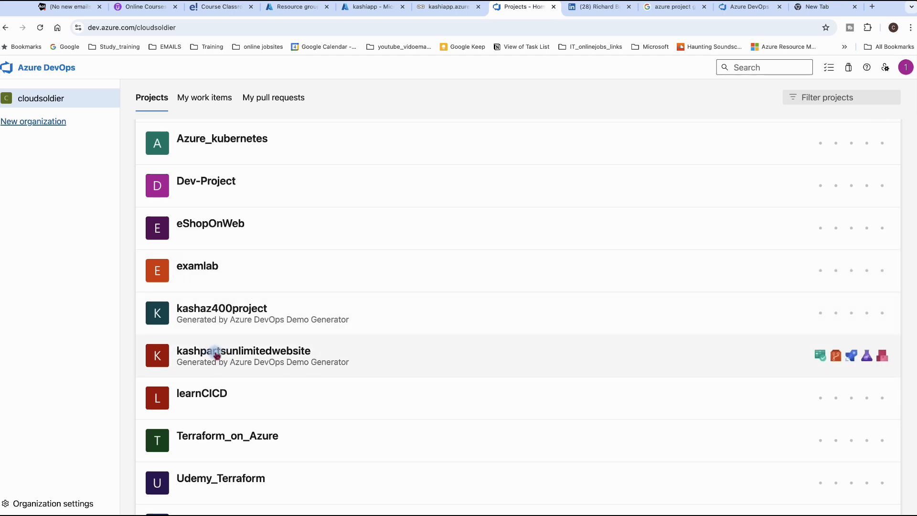
pyautogui.click(244, 354)
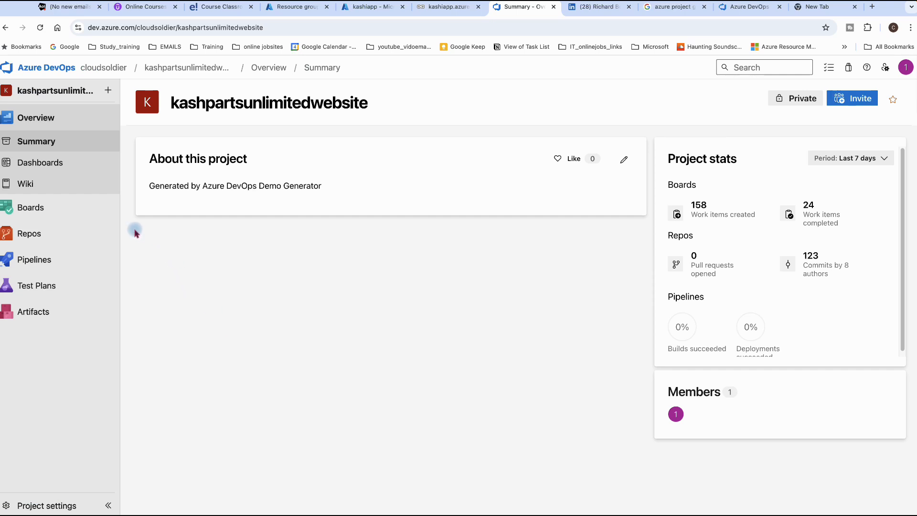
# Examine the project's dashboard and recently updated work items, and open the Promotion and Rewards epic.
pyautogui.click(36, 163)
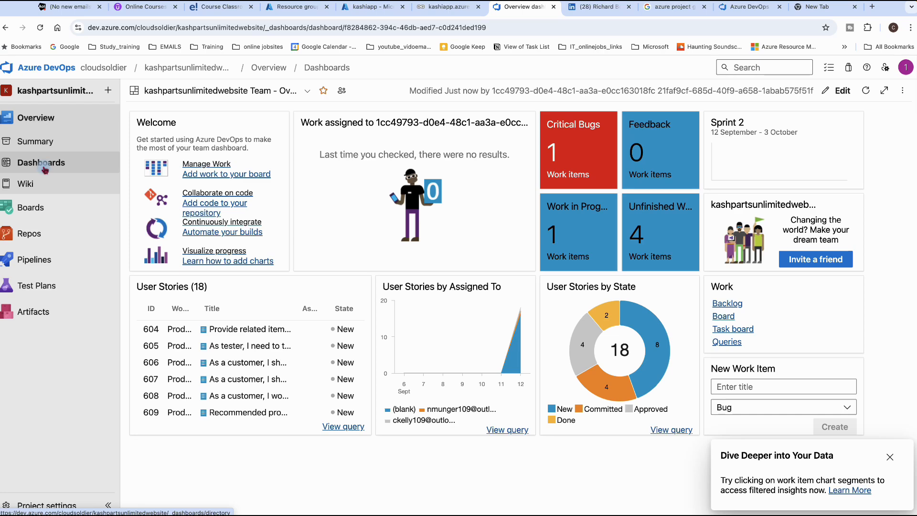
pyautogui.click(33, 207)
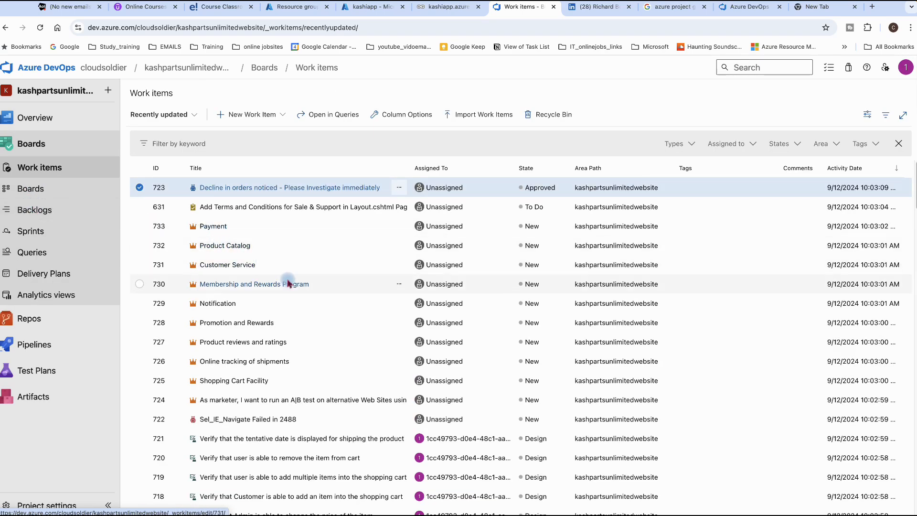
pyautogui.scroll(-1, 313, 375)
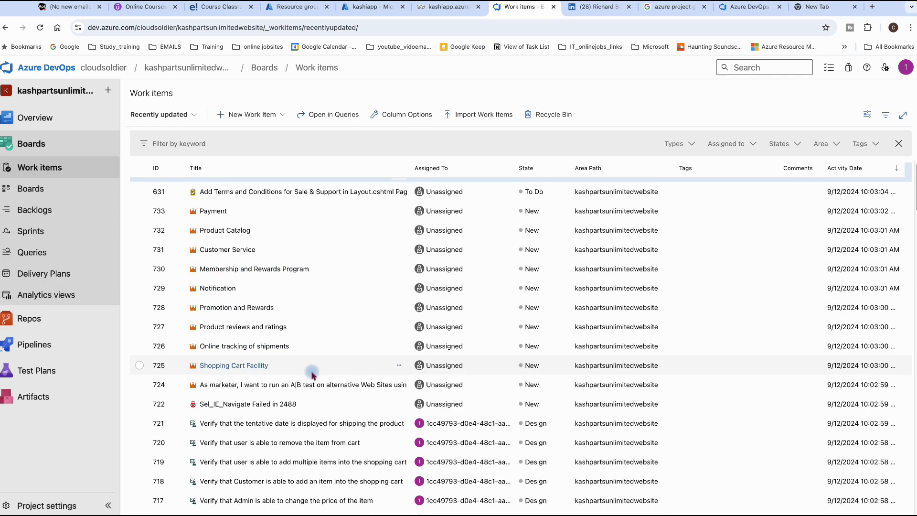
pyautogui.scroll(-3, 311, 373)
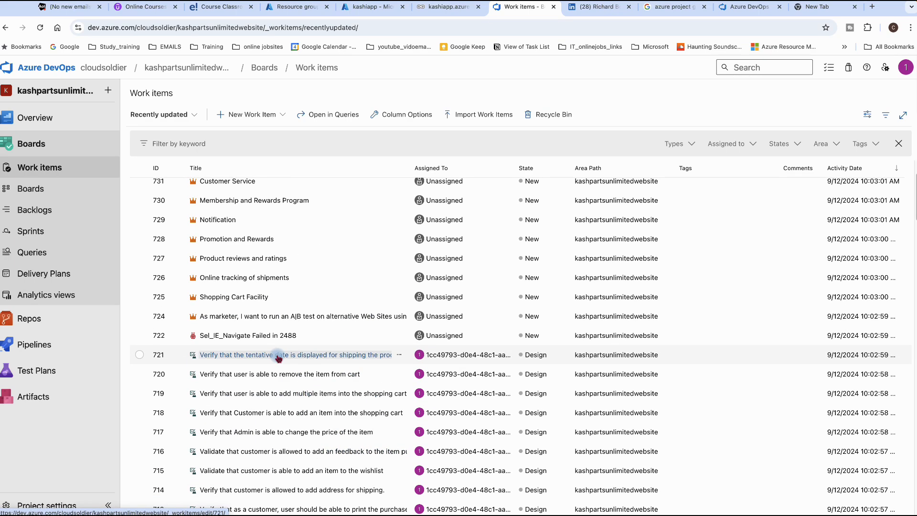
pyautogui.scroll(4, 277, 356)
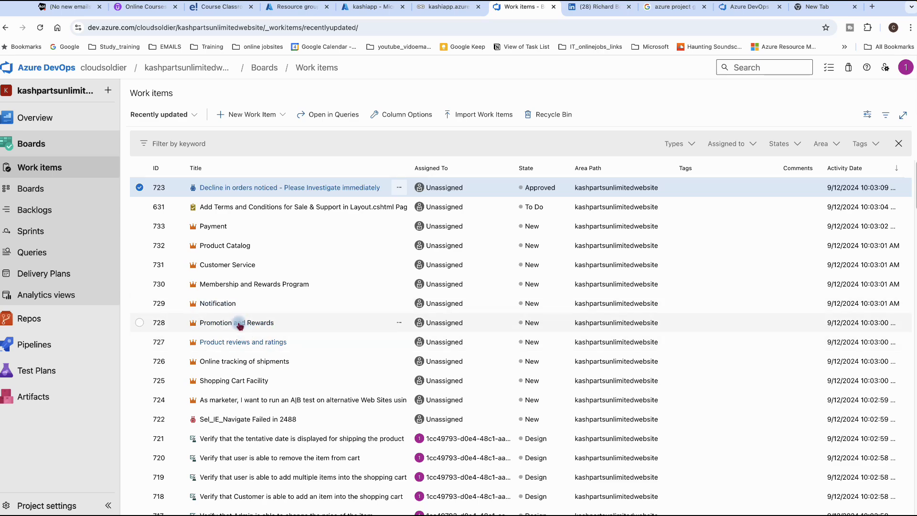
pyautogui.click(236, 323)
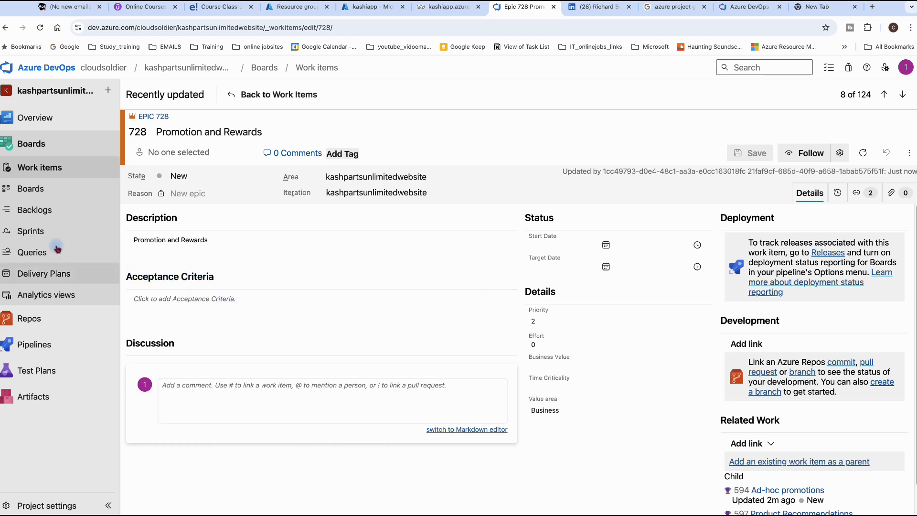
# View all team boards in the project and open the backlogs directory.
pyautogui.click(53, 197)
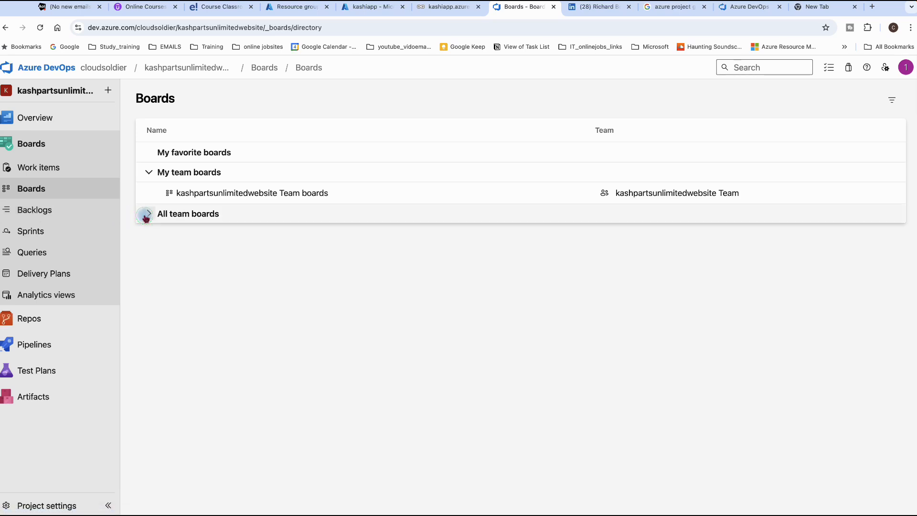
pyautogui.click(146, 215)
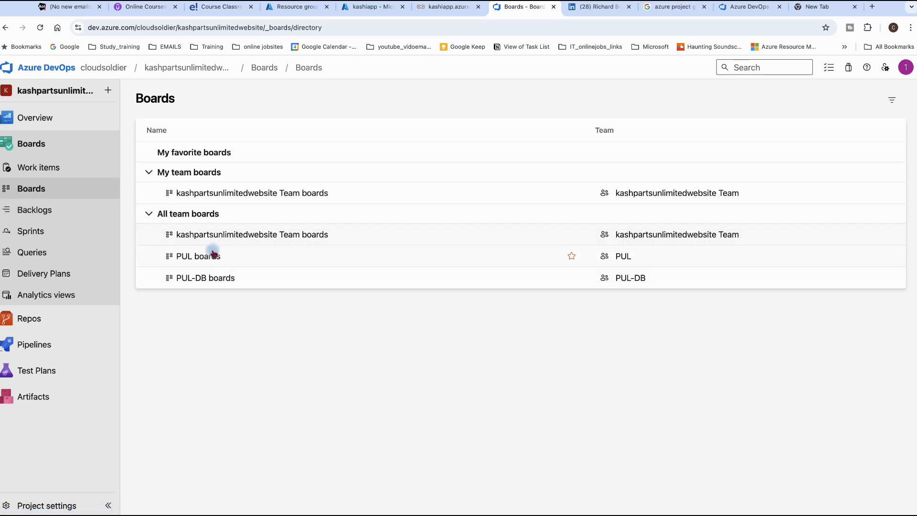
pyautogui.click(51, 214)
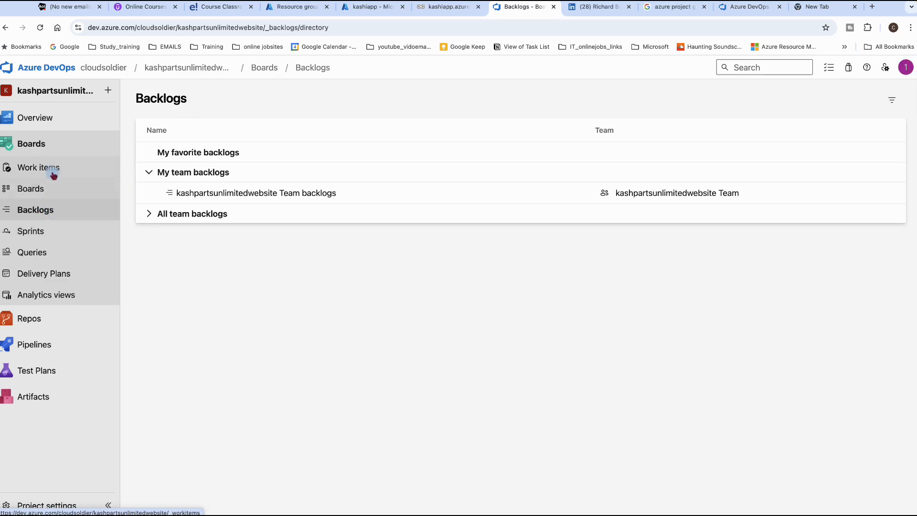
# View the recently updated work items and the available new work item types, and return to the project's overview summary.
pyautogui.click(51, 174)
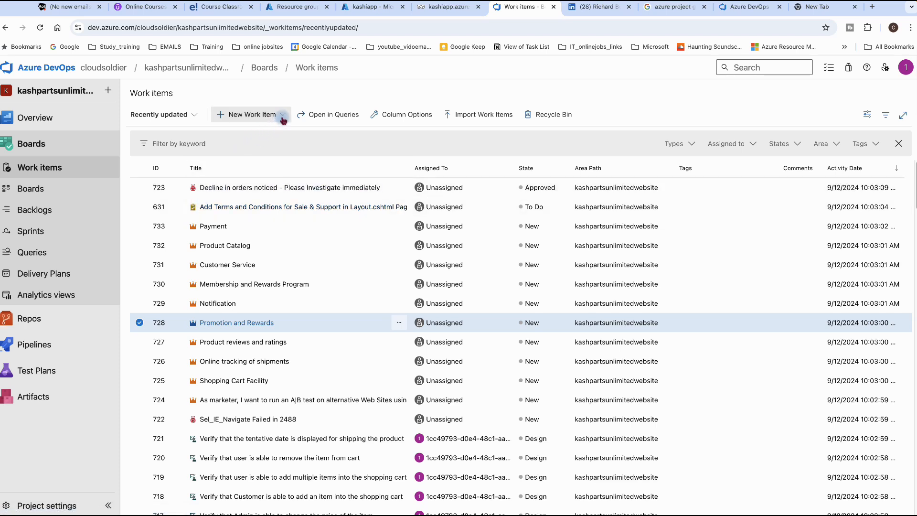
pyautogui.click(283, 115)
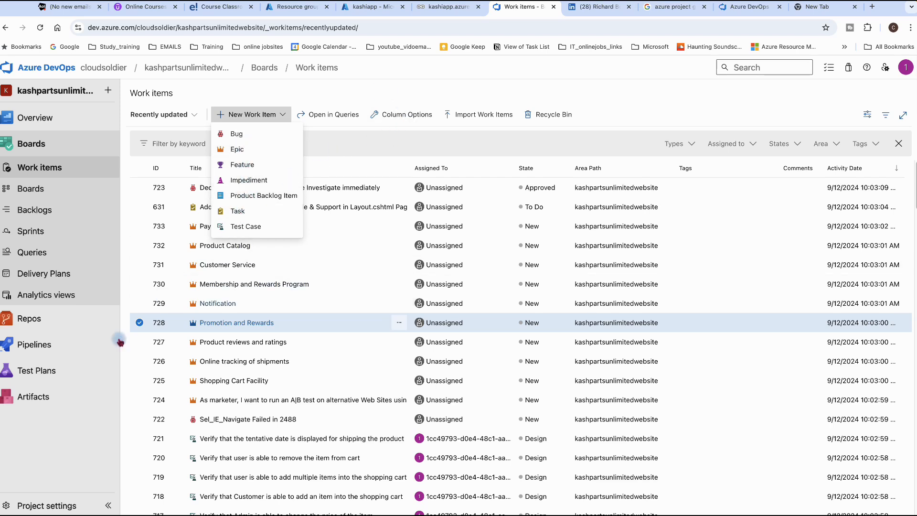
pyautogui.click(63, 449)
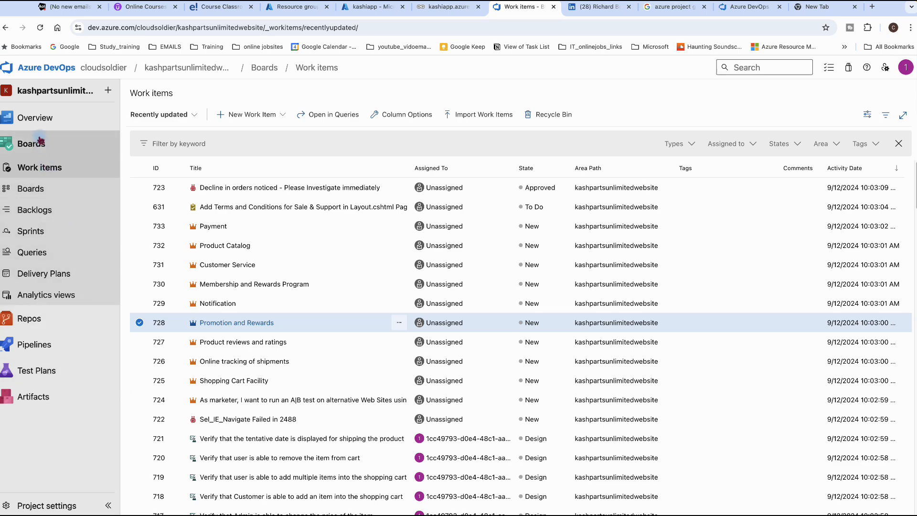
pyautogui.click(40, 124)
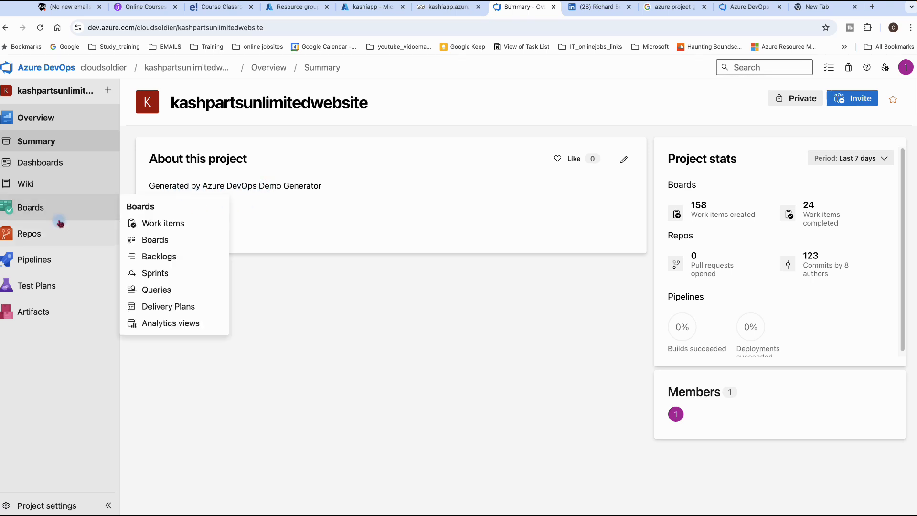
# Open the PartsUnlimitedE2E build pipeline in its editor to see its tasks.
pyautogui.click(29, 260)
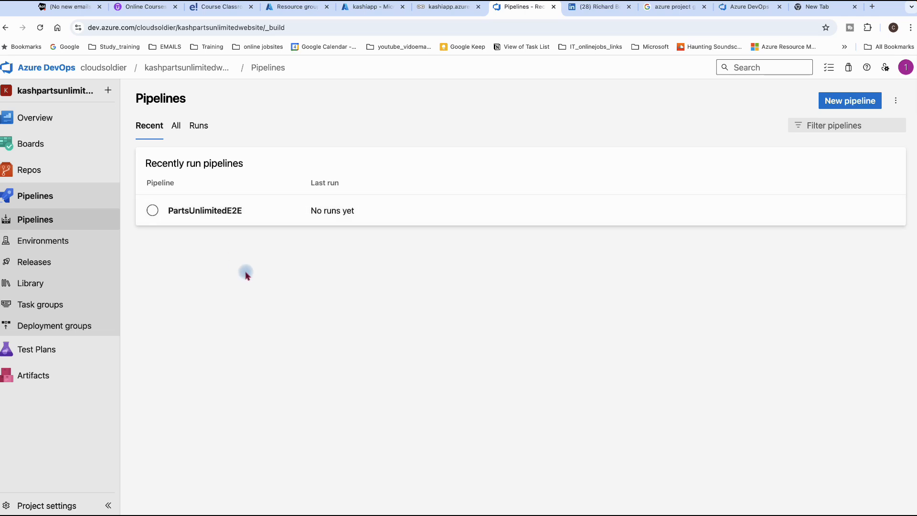
pyautogui.click(213, 214)
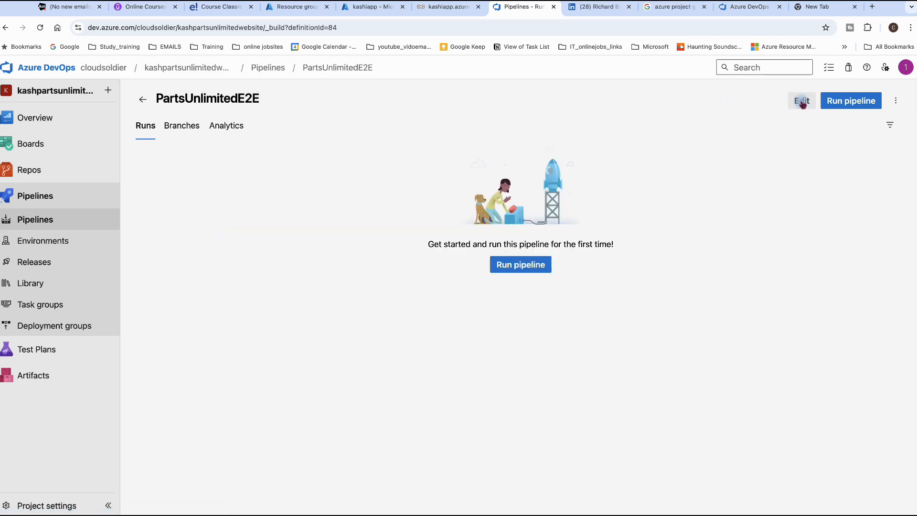
pyautogui.click(806, 103)
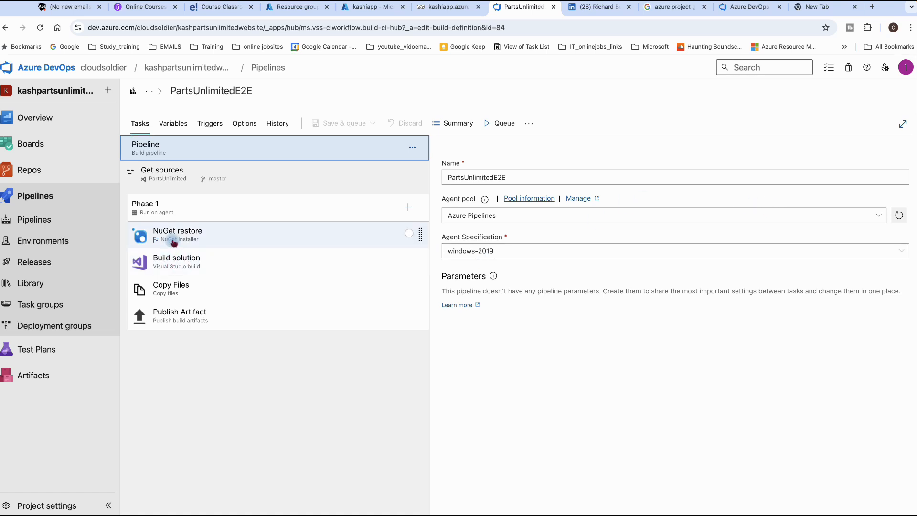
# Inspect the Publish Artifact task's settings and YAML, and return to the pipelines list.
pyautogui.click(172, 321)
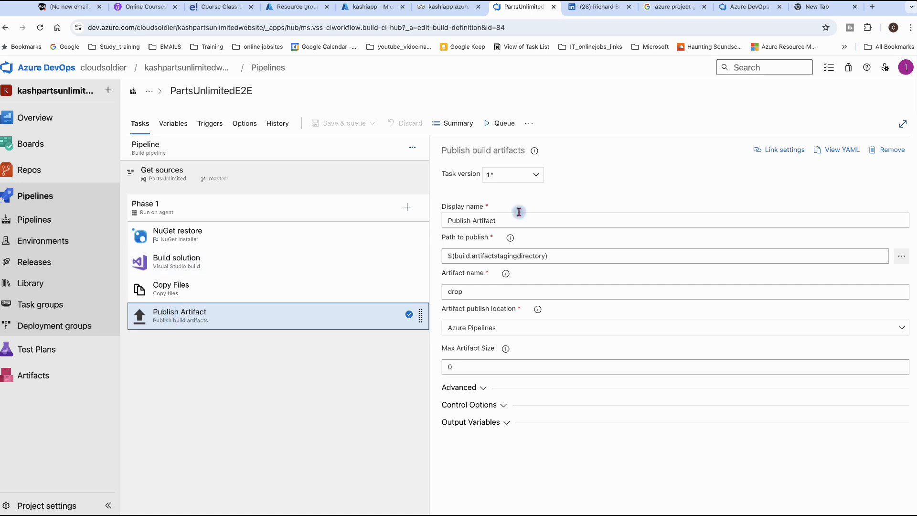
pyautogui.click(833, 151)
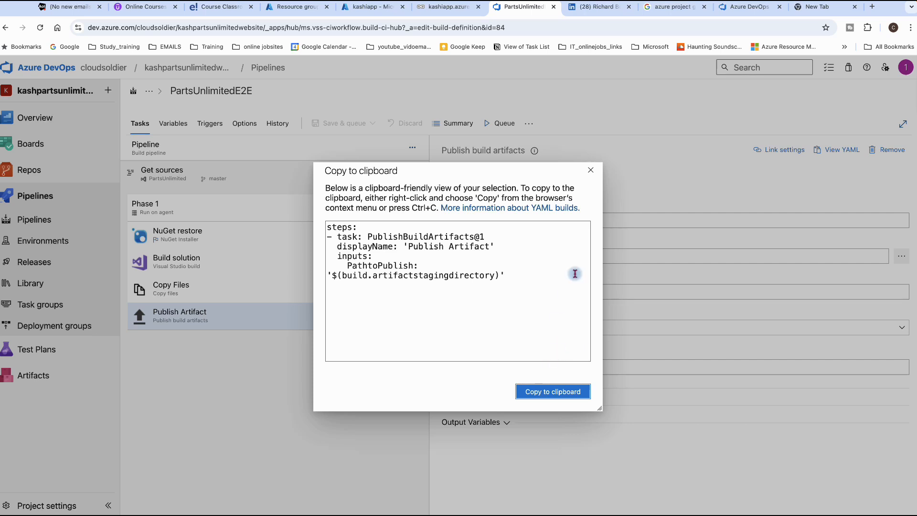
pyautogui.click(591, 170)
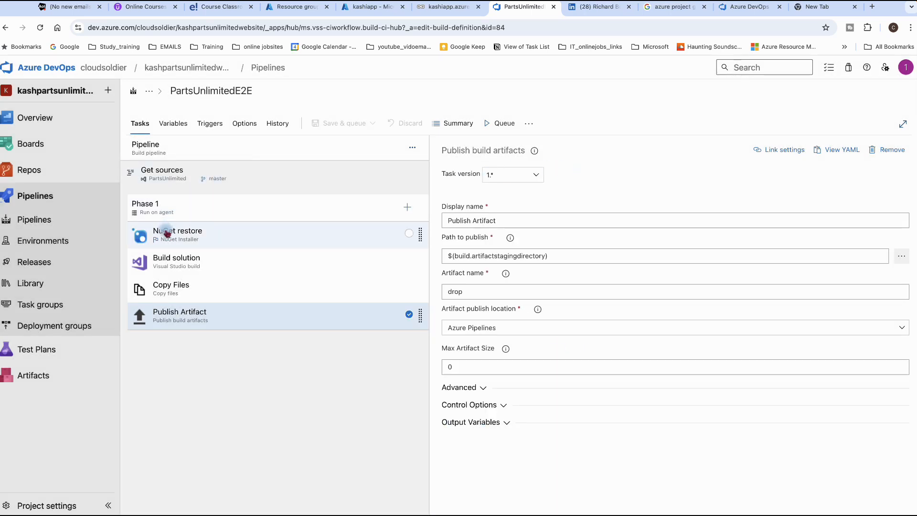
pyautogui.click(181, 319)
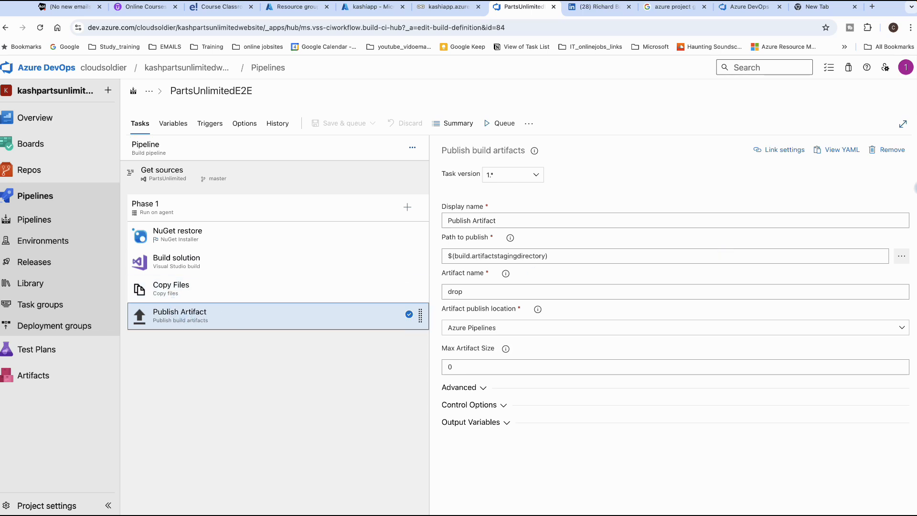
pyautogui.click(840, 149)
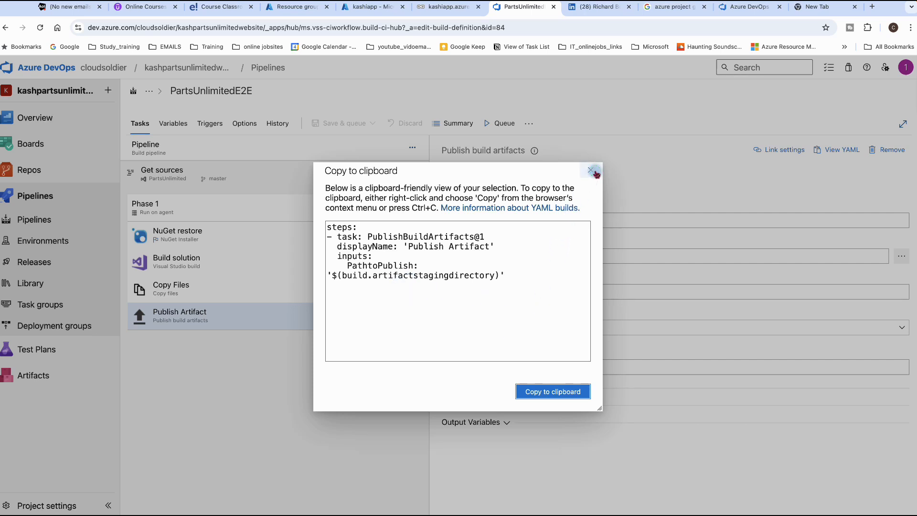
pyautogui.click(592, 172)
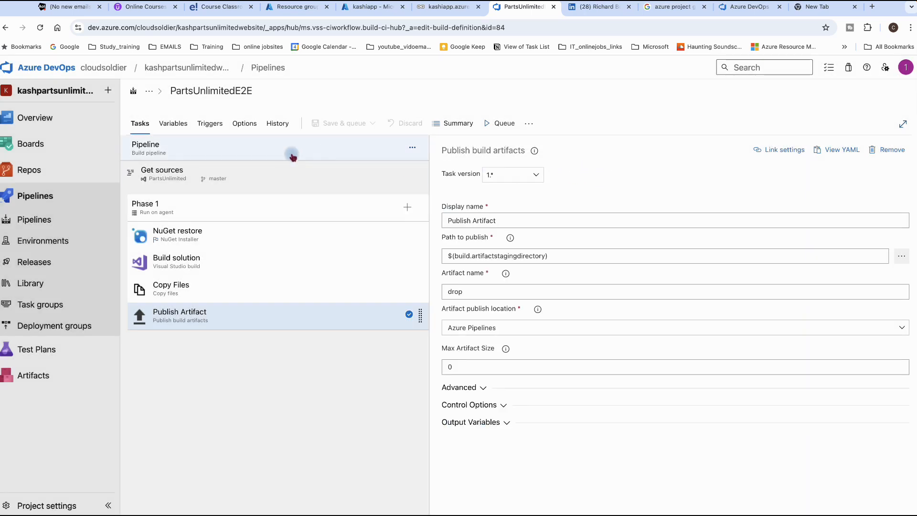
pyautogui.click(27, 224)
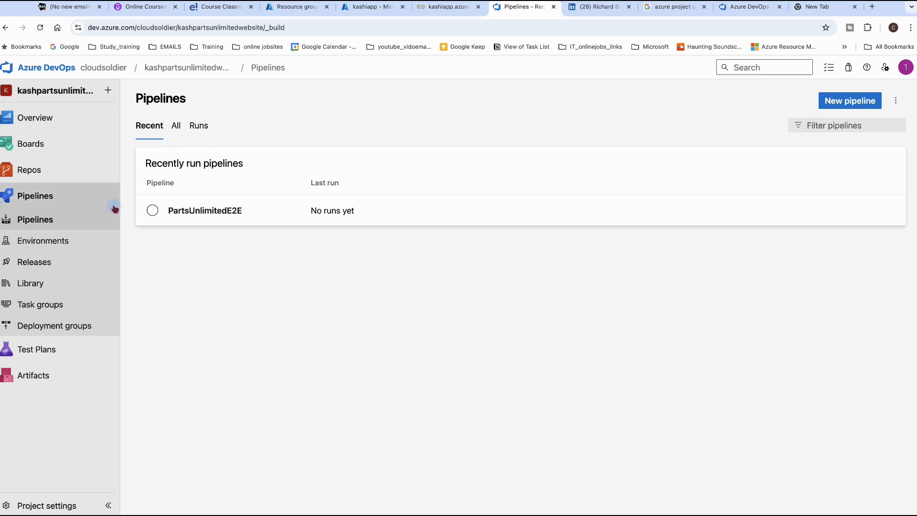
# Open the PartsUnlimited repository files and look into the docs and env folders of PartsUnlimited-aspnet45.
pyautogui.click(30, 171)
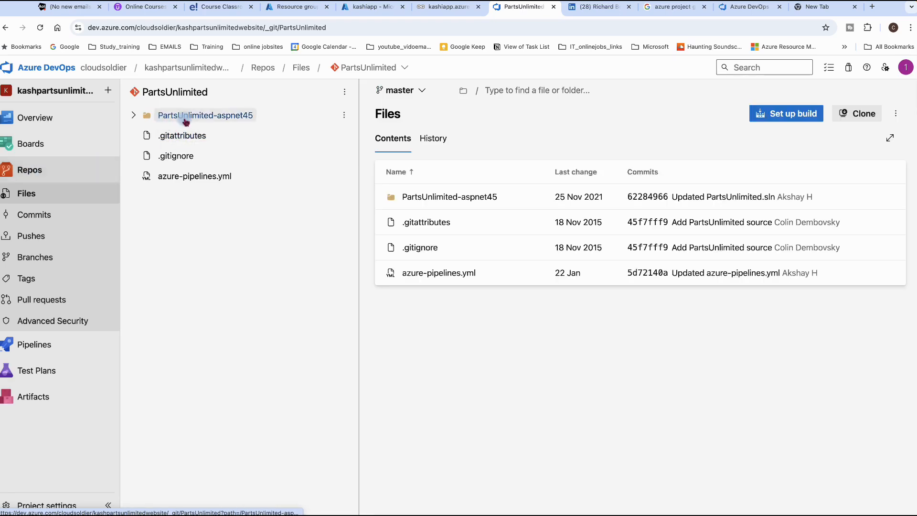
pyautogui.click(136, 116)
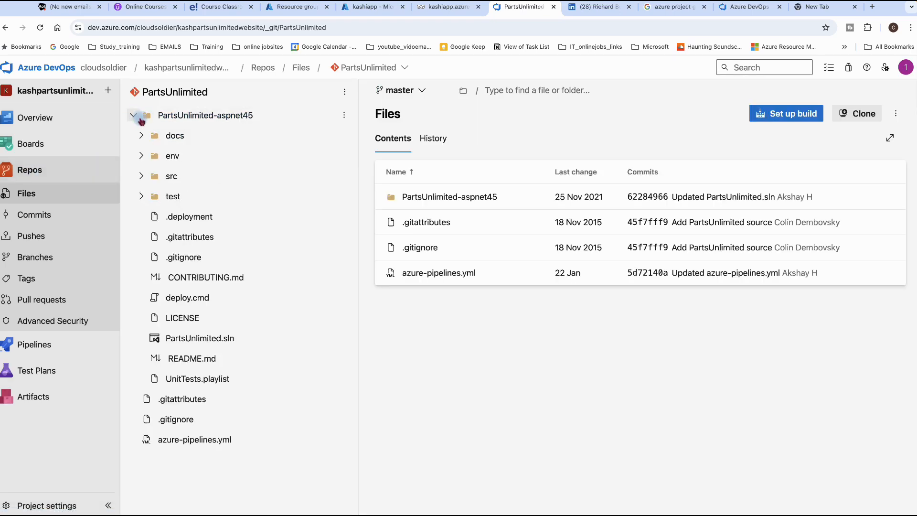
pyautogui.click(141, 136)
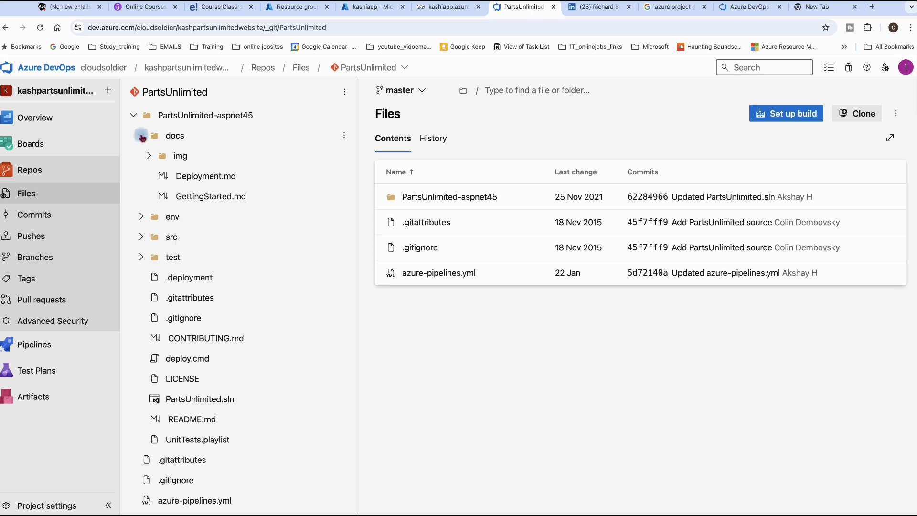
pyautogui.click(141, 137)
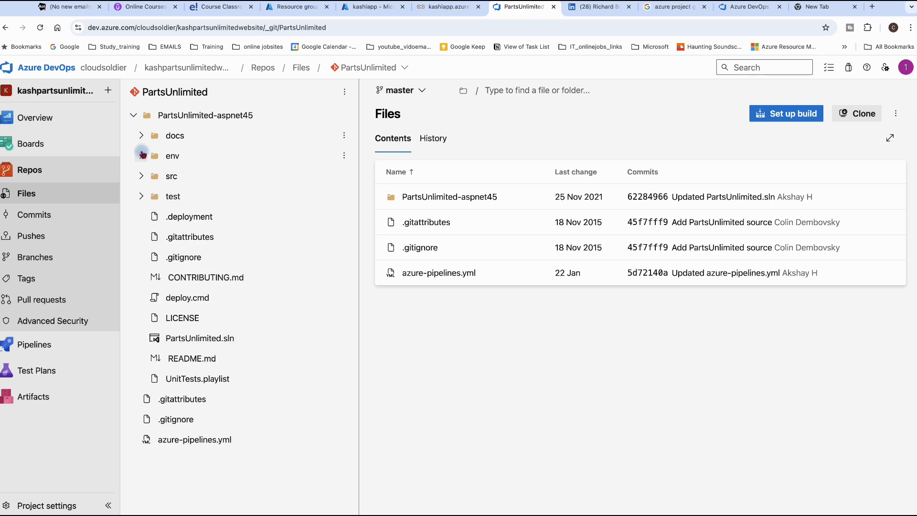
pyautogui.click(141, 156)
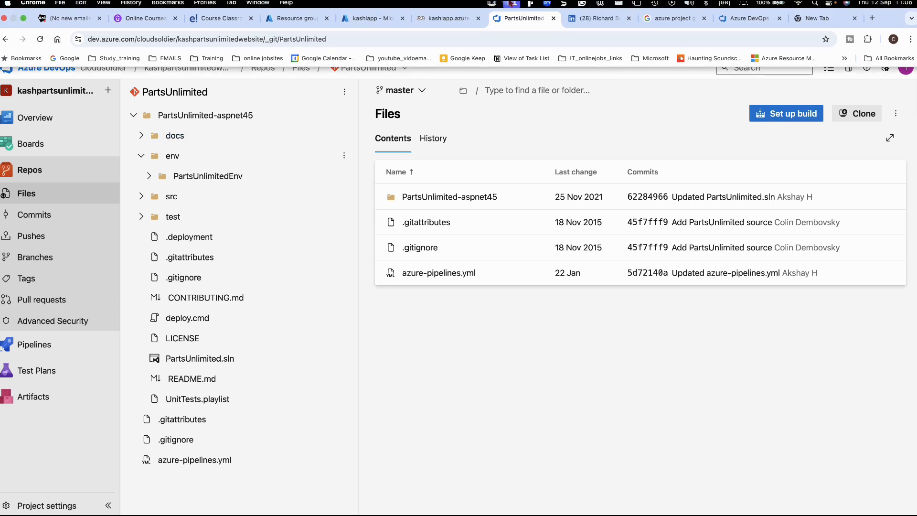
pyautogui.click(490, 4)
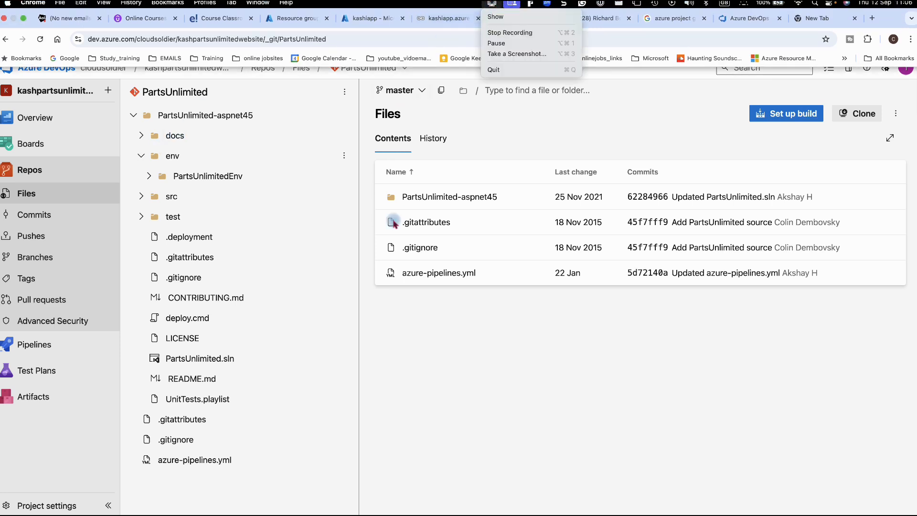
pyautogui.click(401, 302)
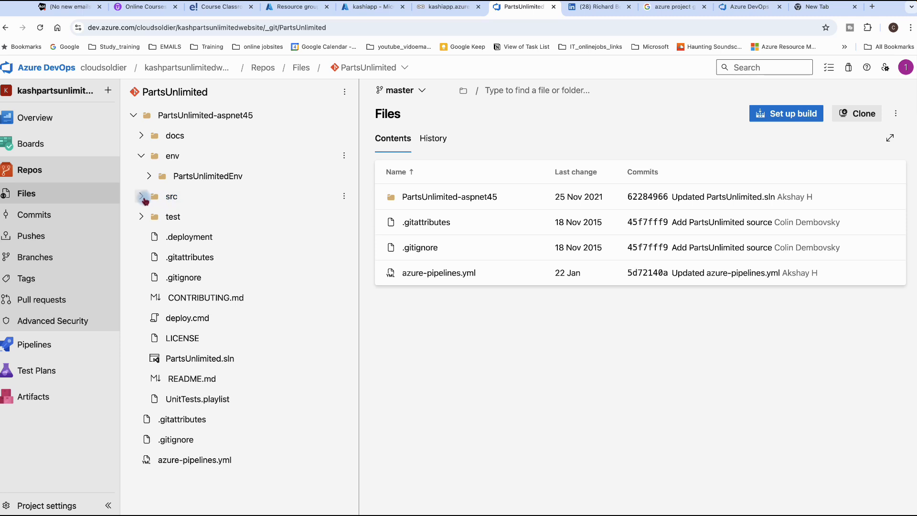
# Browse the src/PartsUnlimitedWebsite folder in the repository and open its Web.config file.
pyautogui.click(143, 197)
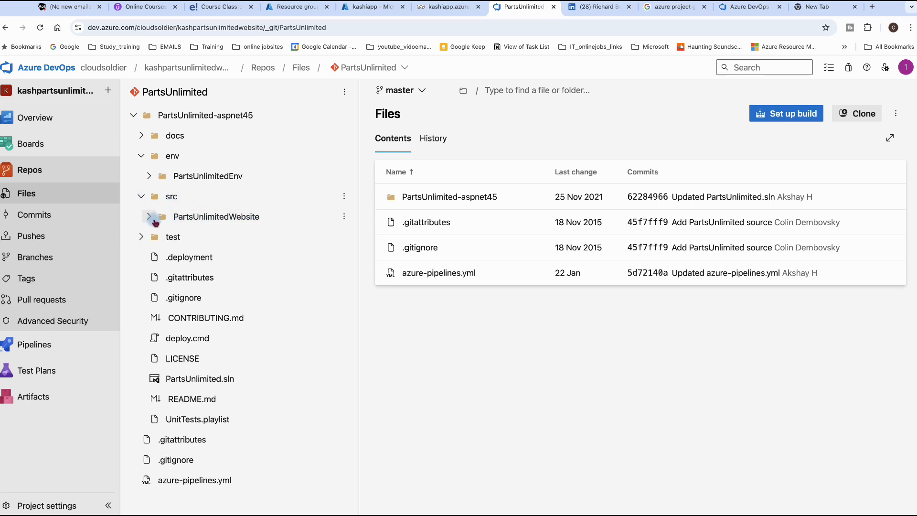
pyautogui.click(152, 217)
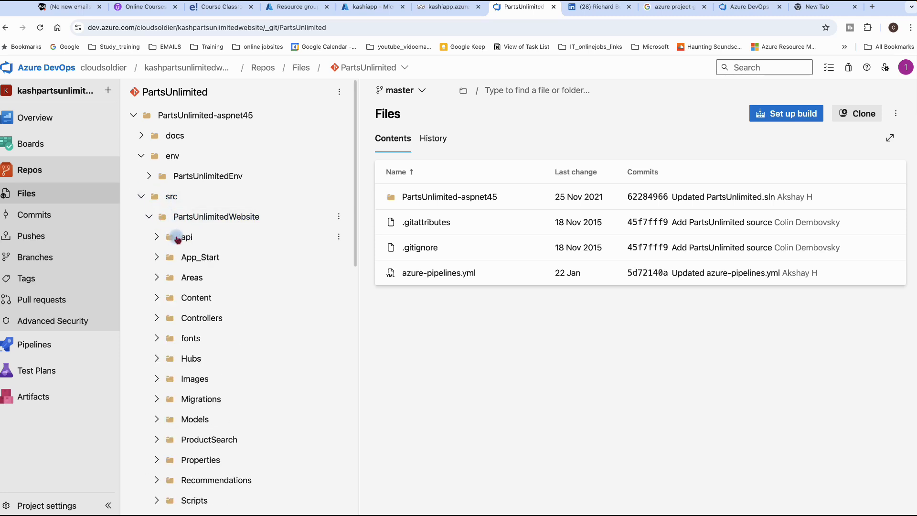
pyautogui.scroll(-3, 193, 275)
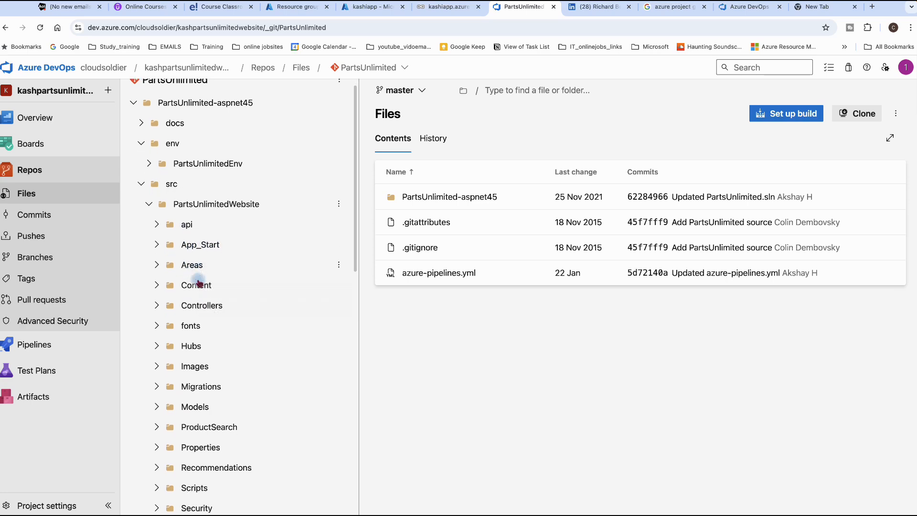
pyautogui.scroll(-5, 199, 285)
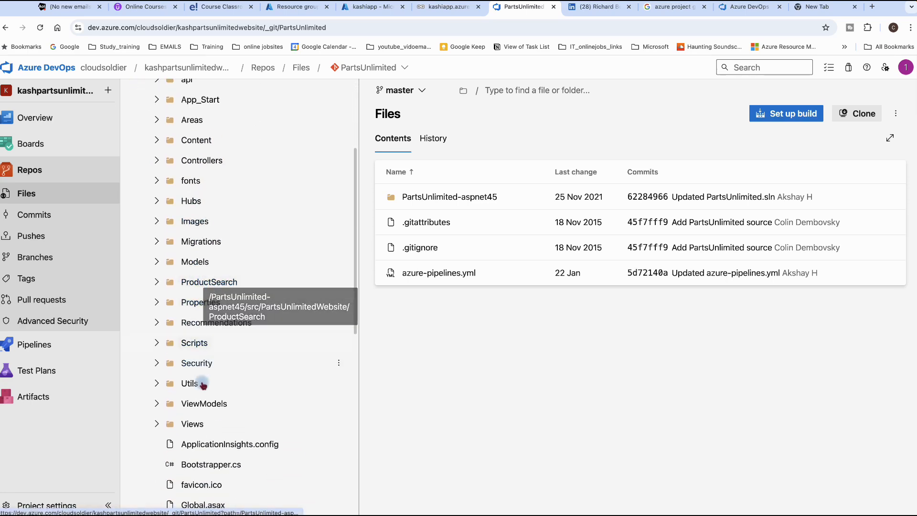
pyautogui.scroll(-13, 203, 405)
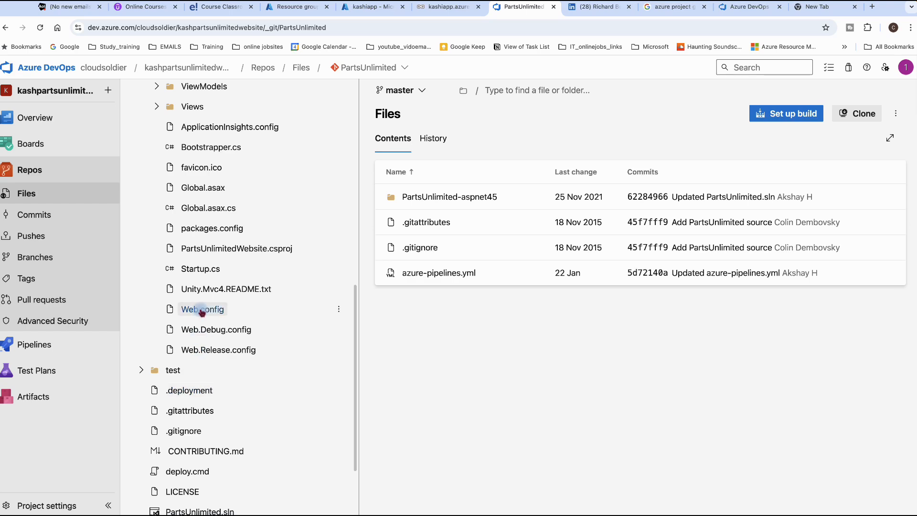
pyautogui.click(199, 310)
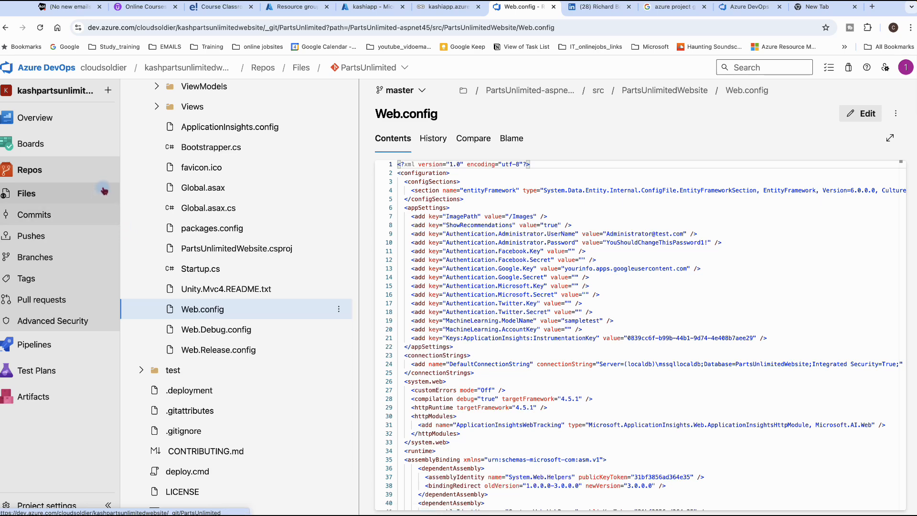
# Look over the repository's file tree again and view the list of PartsUnlimited branches.
pyautogui.scroll(10, 176, 205)
pyautogui.scroll(2, 176, 205)
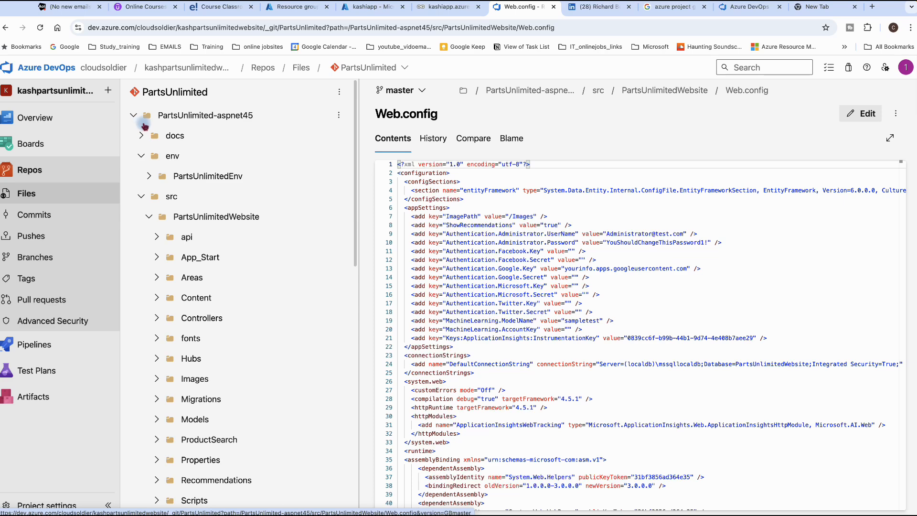
pyautogui.moveTo(114, 111)
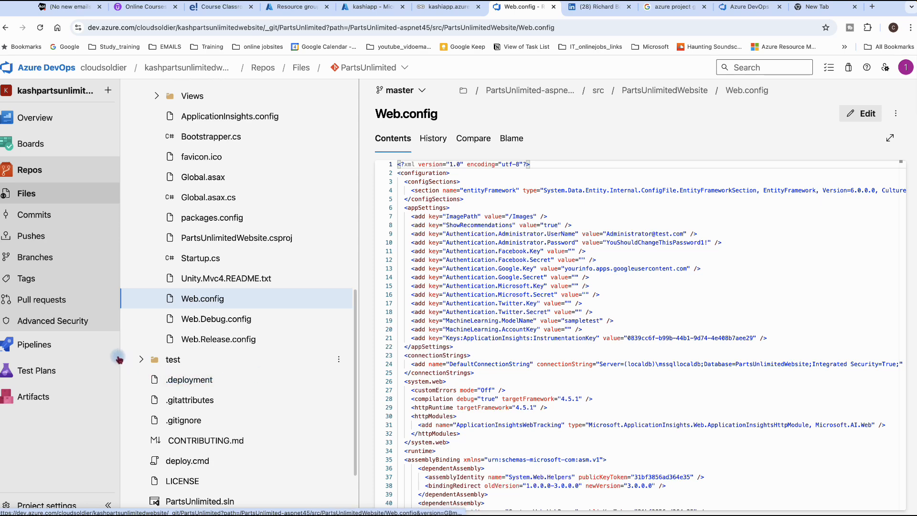
pyautogui.click(47, 259)
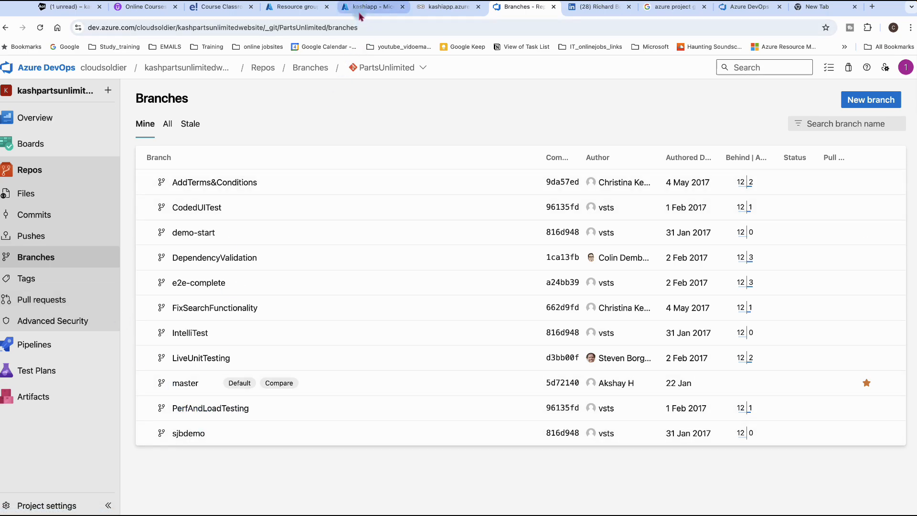
# Switch to the Azure portal, refresh the resource groups list, and start a new resource group named partsunlimited.
pyautogui.click(370, 7)
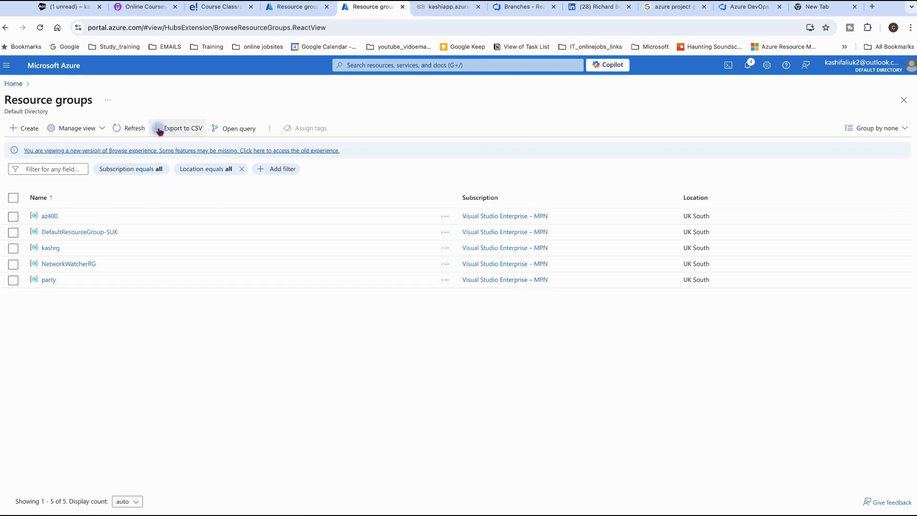
pyautogui.click(140, 128)
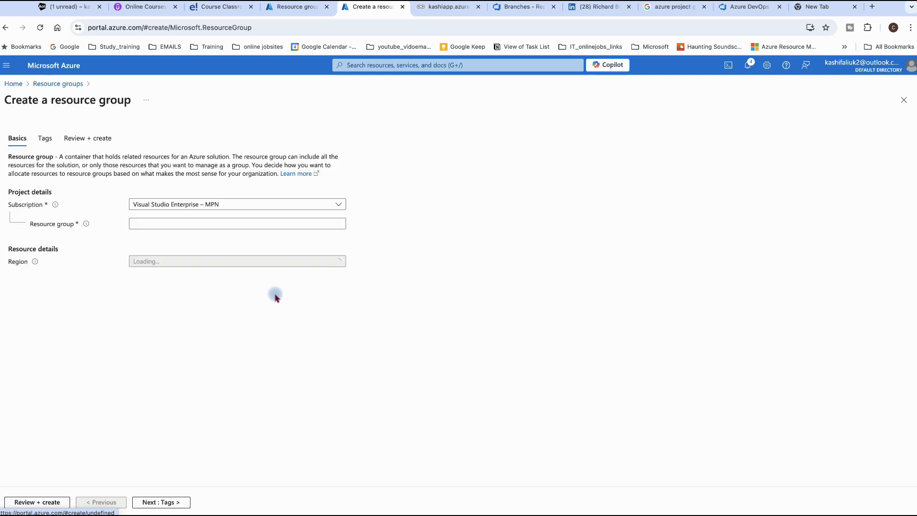
pyautogui.click(182, 220)
pyautogui.click(182, 221)
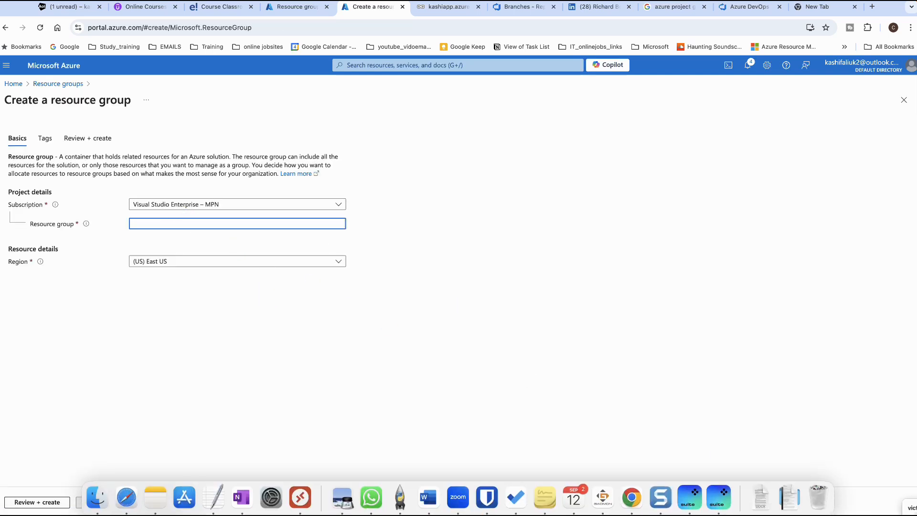
pyautogui.write('partsunlimited')
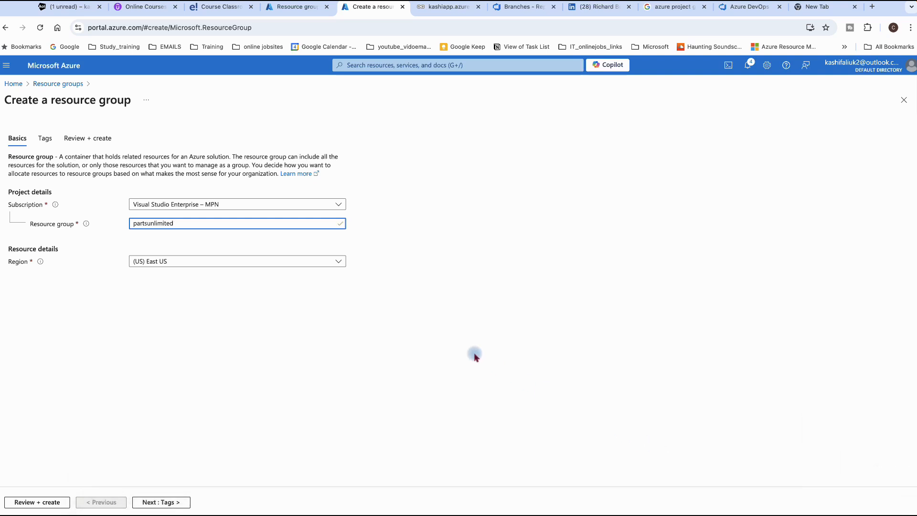
# Set the resource group's region to (Europe) UK South and create it without tags.
pyautogui.click(337, 261)
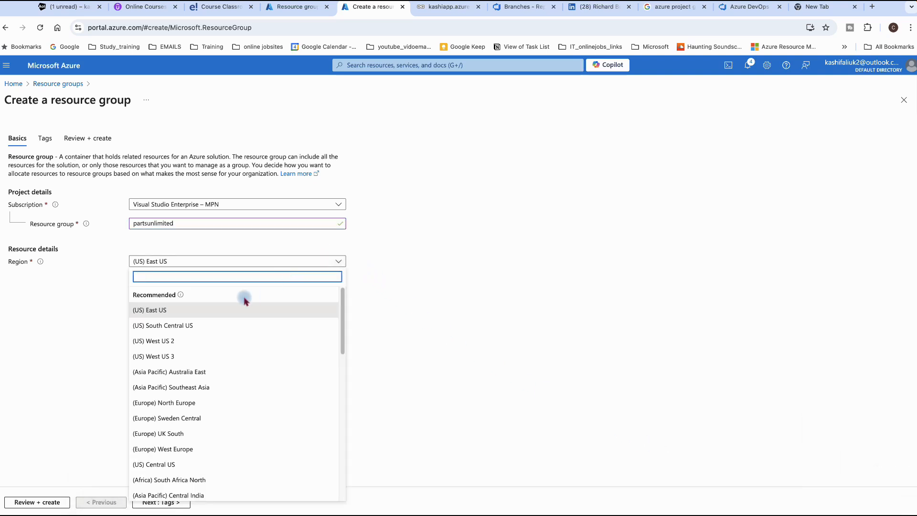
pyautogui.click(184, 434)
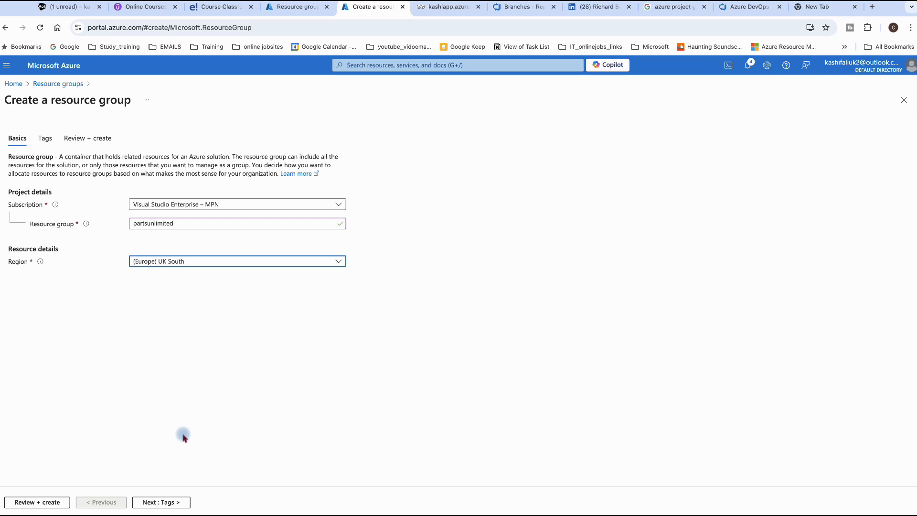
pyautogui.click(154, 501)
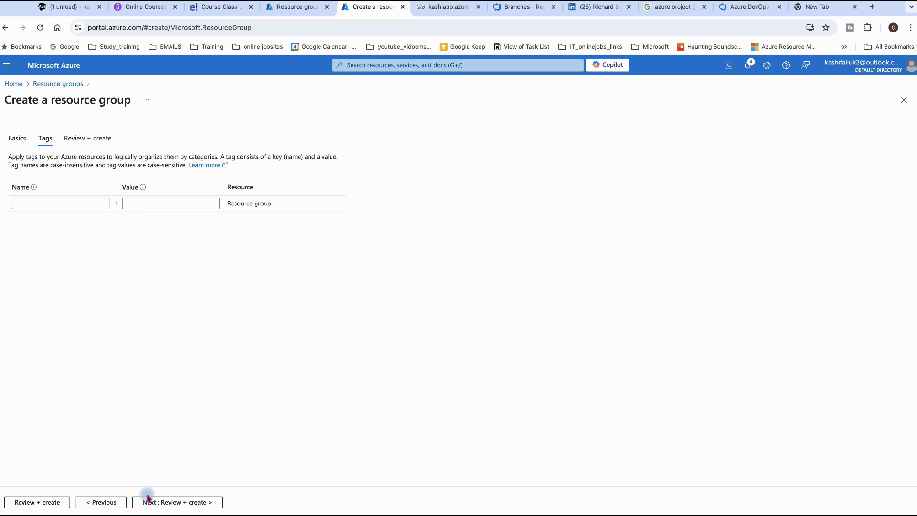
pyautogui.click(148, 499)
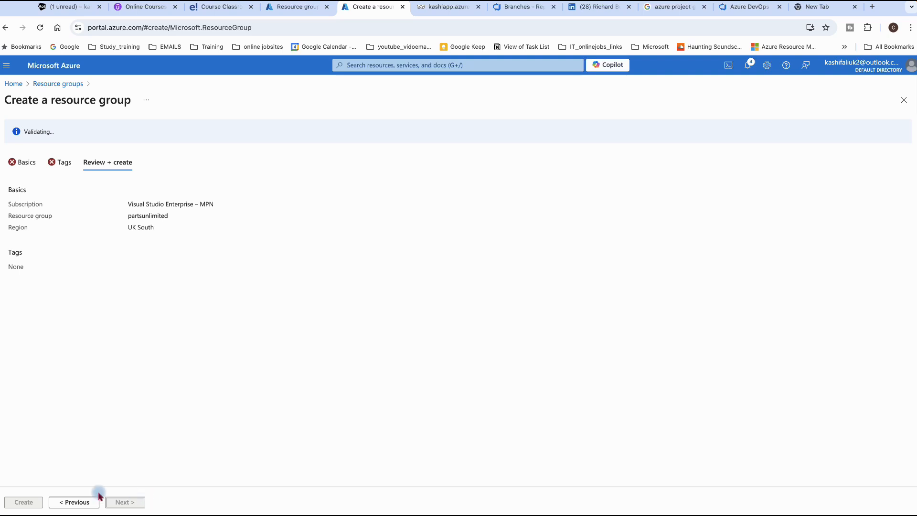
pyautogui.click(24, 501)
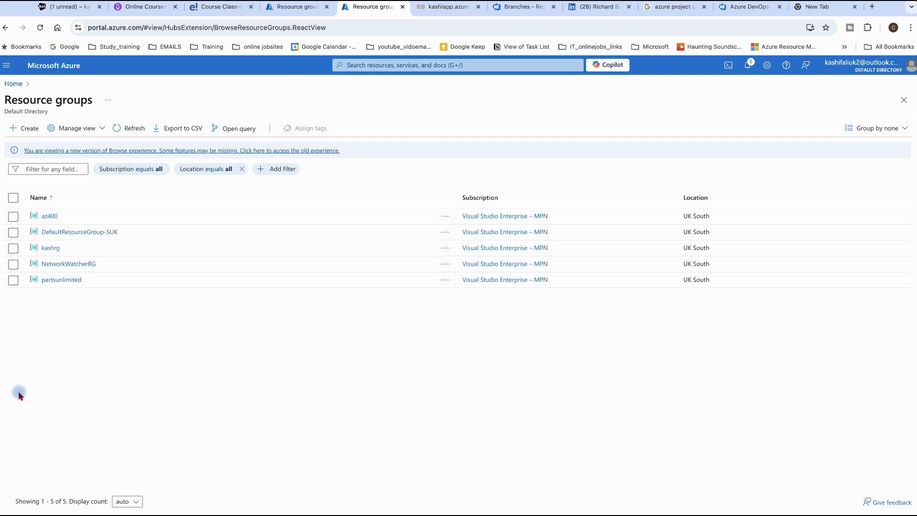
# Open the partsunlimited resource group and search the Marketplace for "azure web app" to add a resource.
pyautogui.click(58, 282)
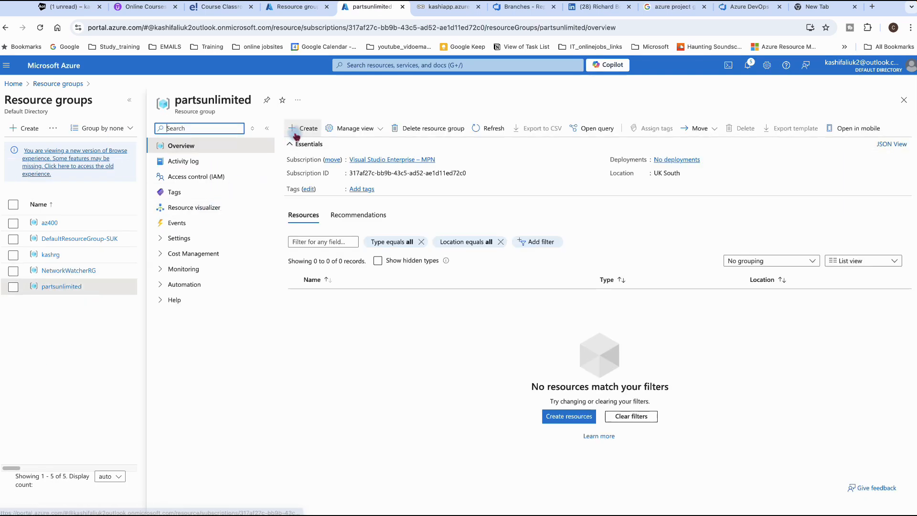
pyautogui.click(301, 129)
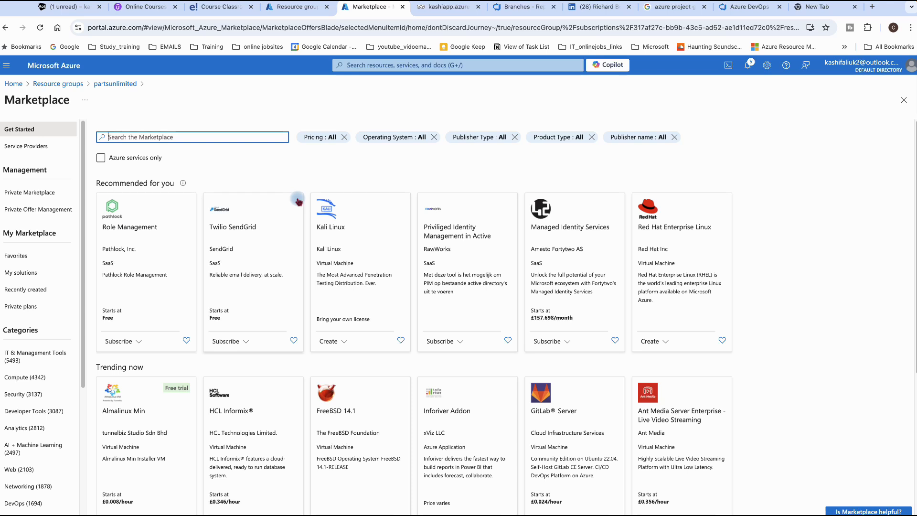
pyautogui.click(280, 138)
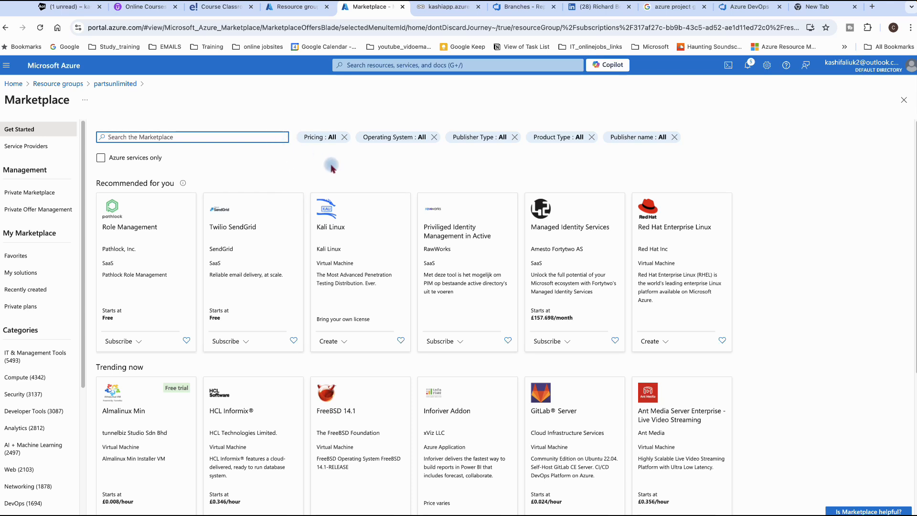
pyautogui.write('az')
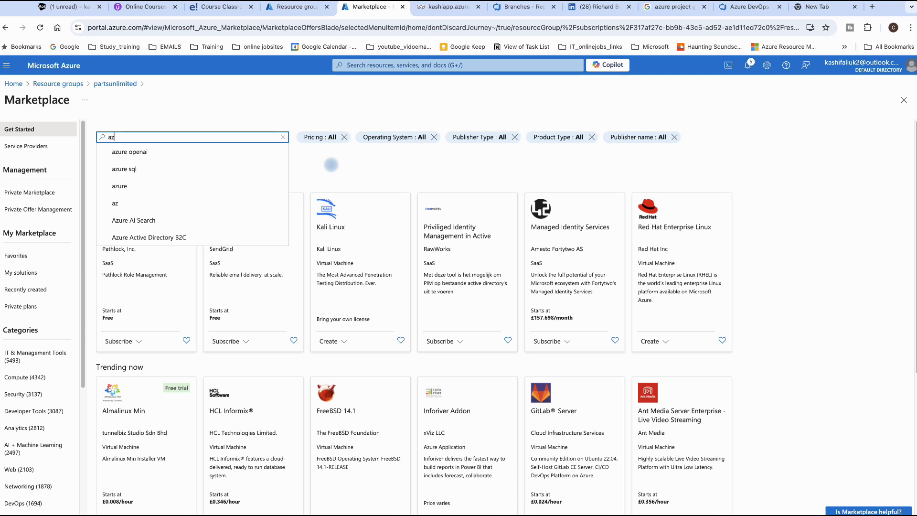
pyautogui.write('ure web app')
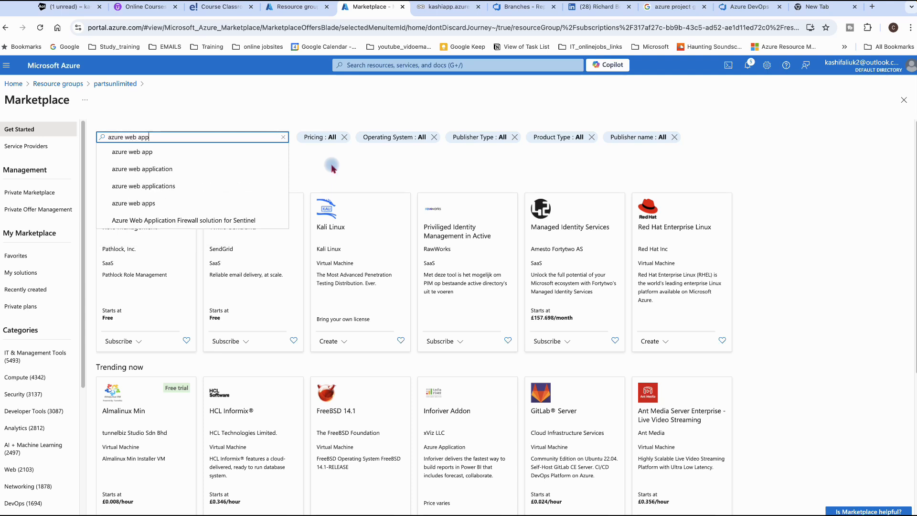
pyautogui.click(140, 153)
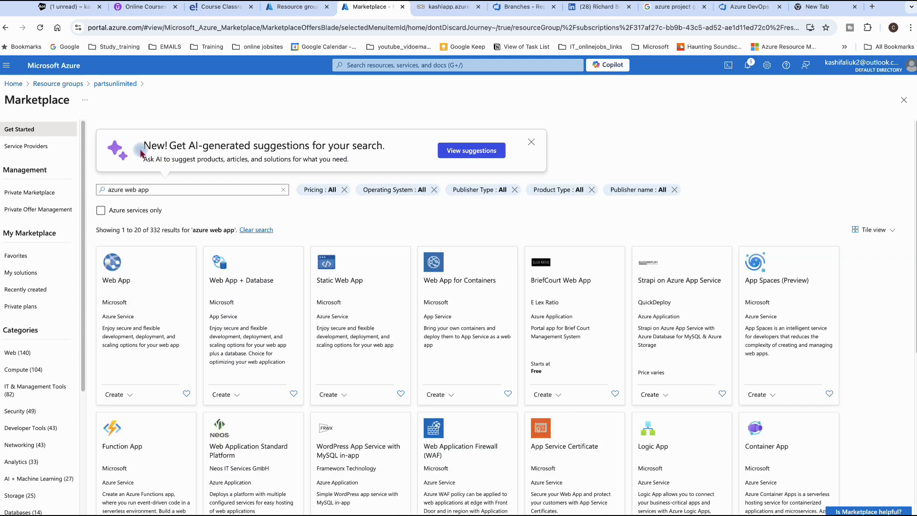
# Start creating a Microsoft Web App named kashapp with the unique default hostname option turned off.
pyautogui.click(116, 282)
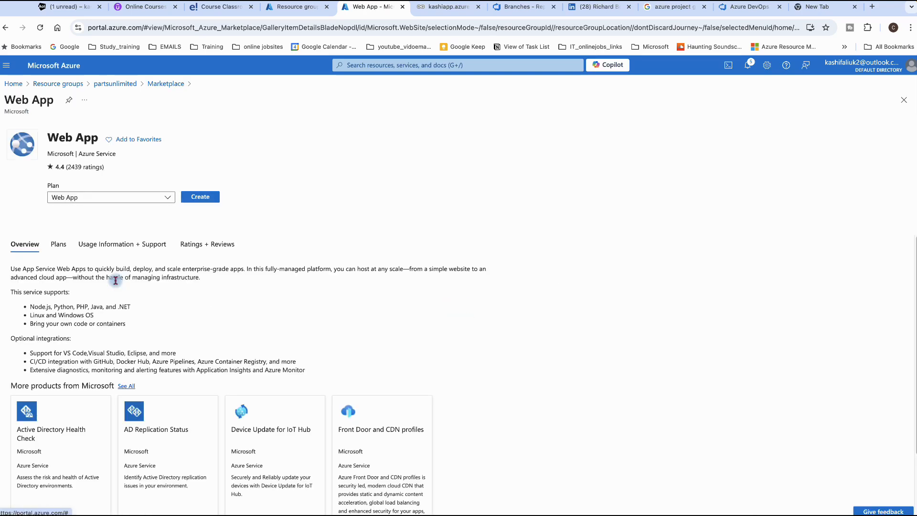
pyautogui.click(196, 199)
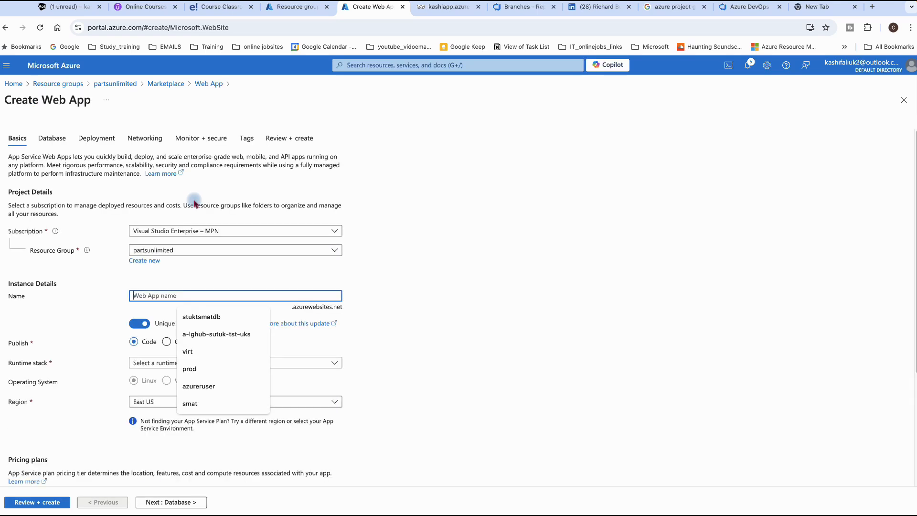
pyautogui.press('Escape')
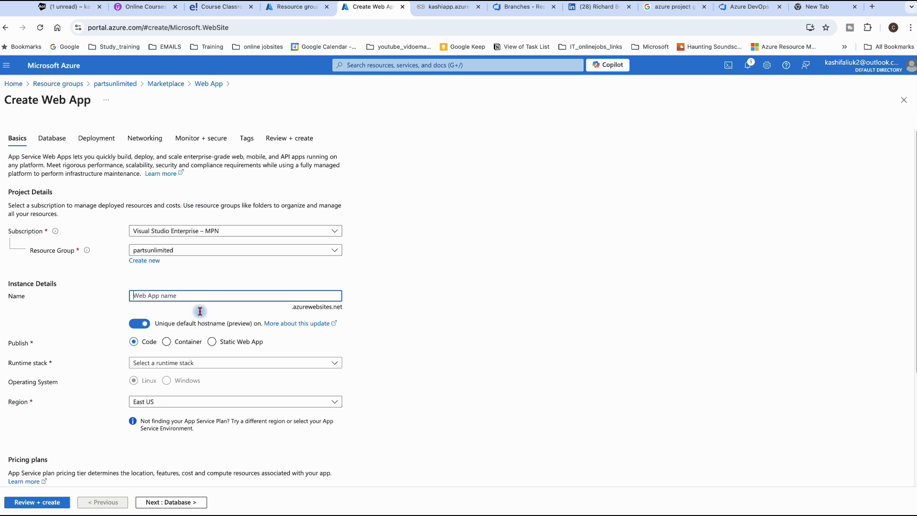
pyautogui.click(162, 296)
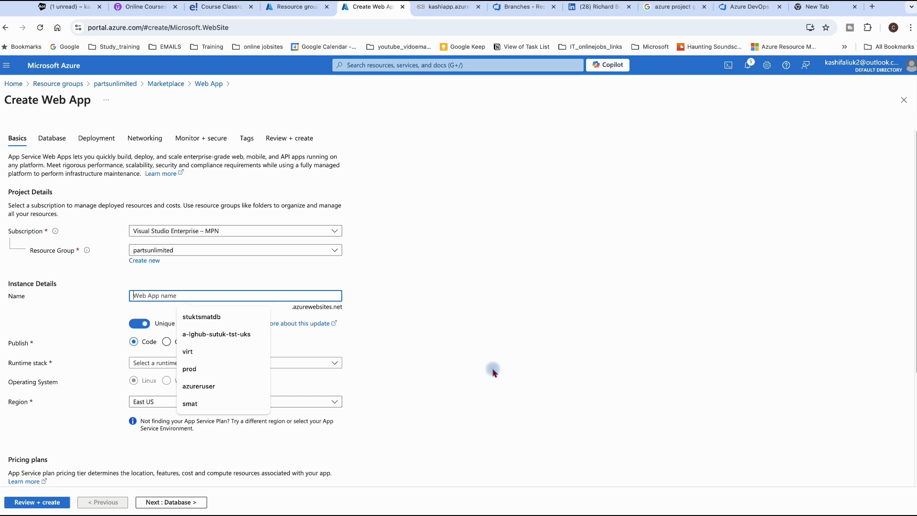
pyautogui.write('kashapp')
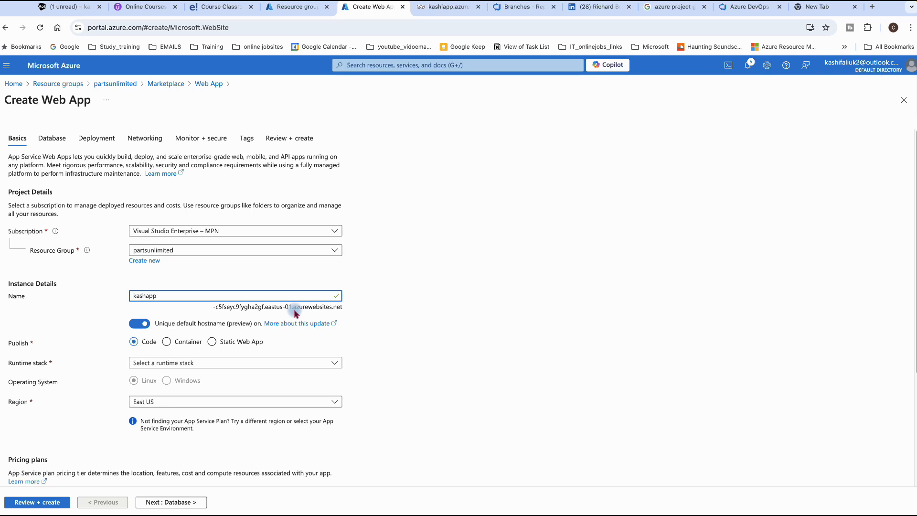
pyautogui.click(143, 325)
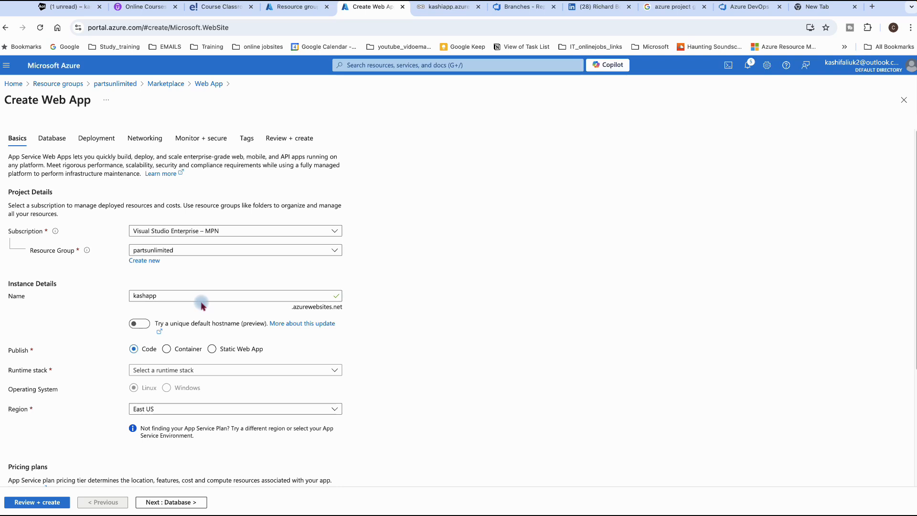
# Set the web app's runtime stack to .NET 8 (LTS) and its region to UK South.
pyautogui.click(330, 370)
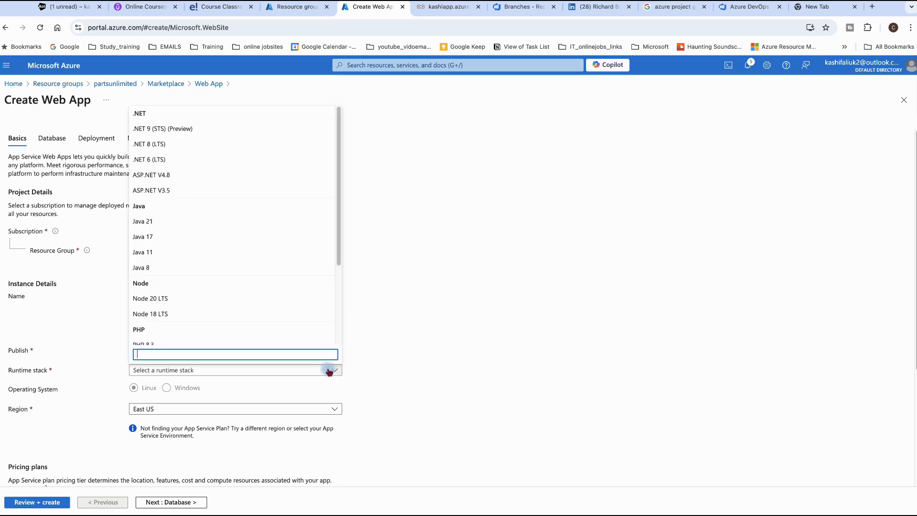
pyautogui.click(149, 144)
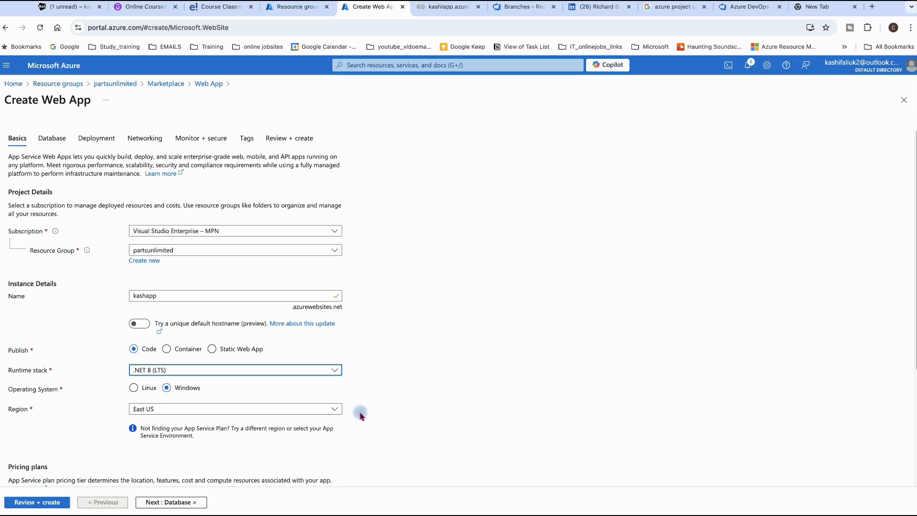
pyautogui.click(336, 409)
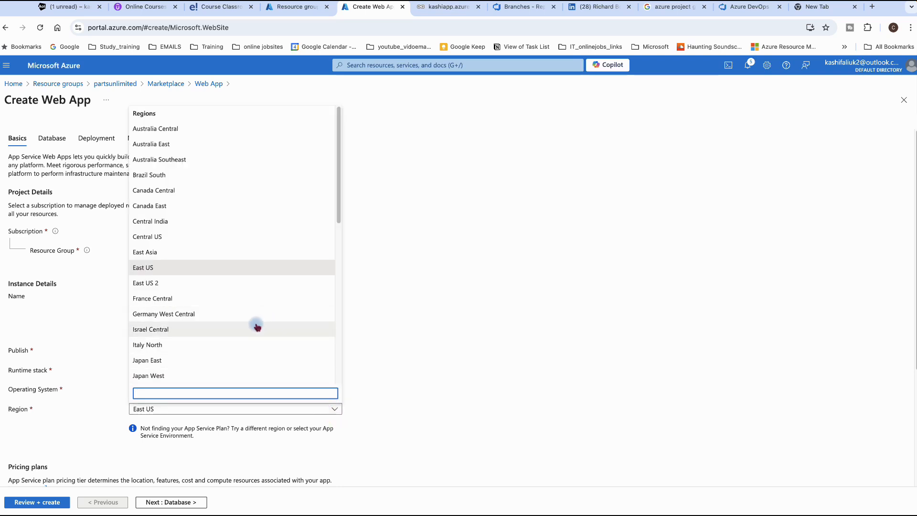
pyautogui.scroll(-1, 205, 363)
pyautogui.scroll(-1, 205, 360)
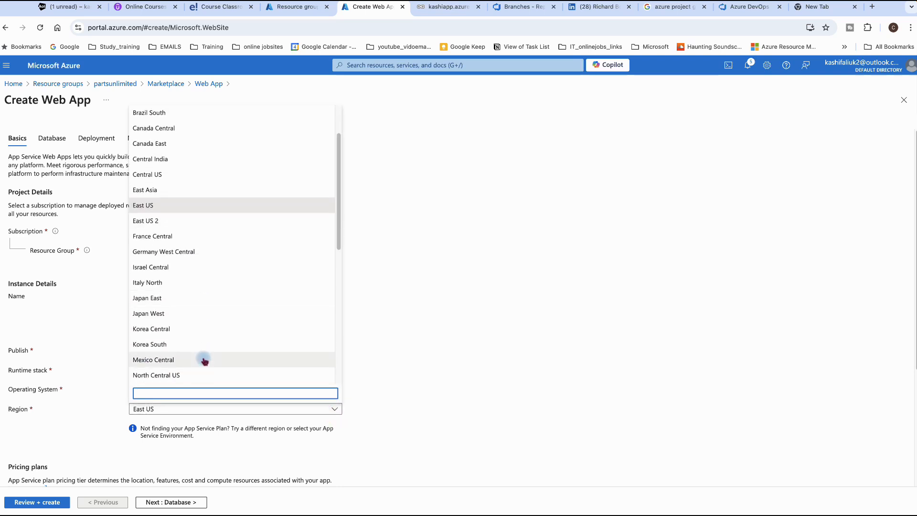
pyautogui.scroll(-2, 204, 361)
pyautogui.write('u')
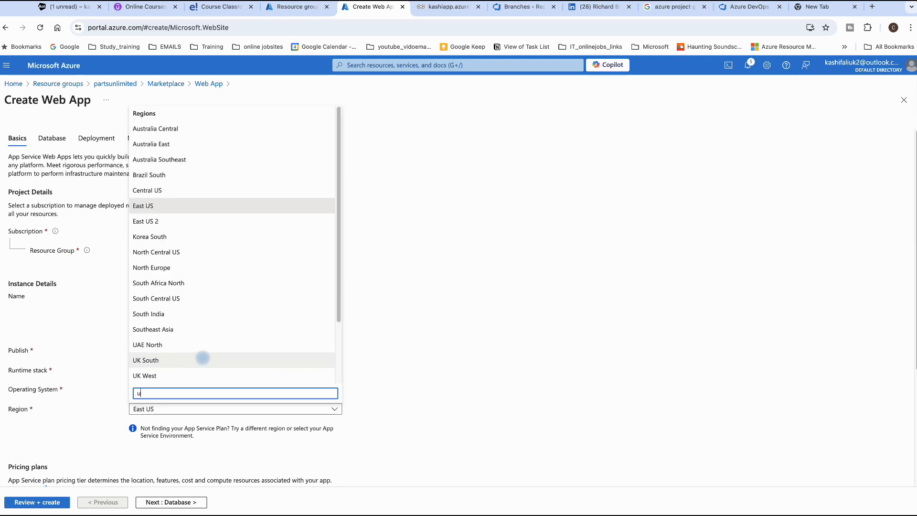
pyautogui.click(158, 360)
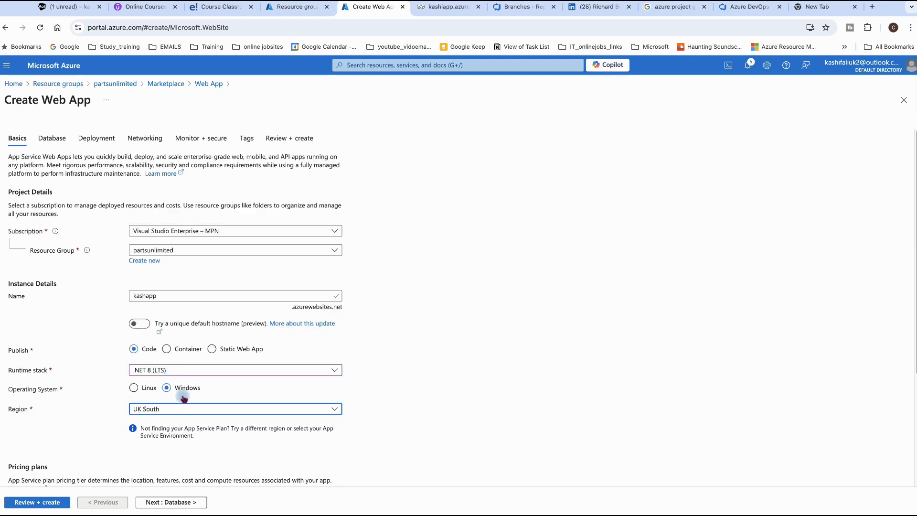
# Enable database creation for the web app, keeping the SQLAzure engine, server kashapp-server and database kashapp-database.
pyautogui.click(178, 502)
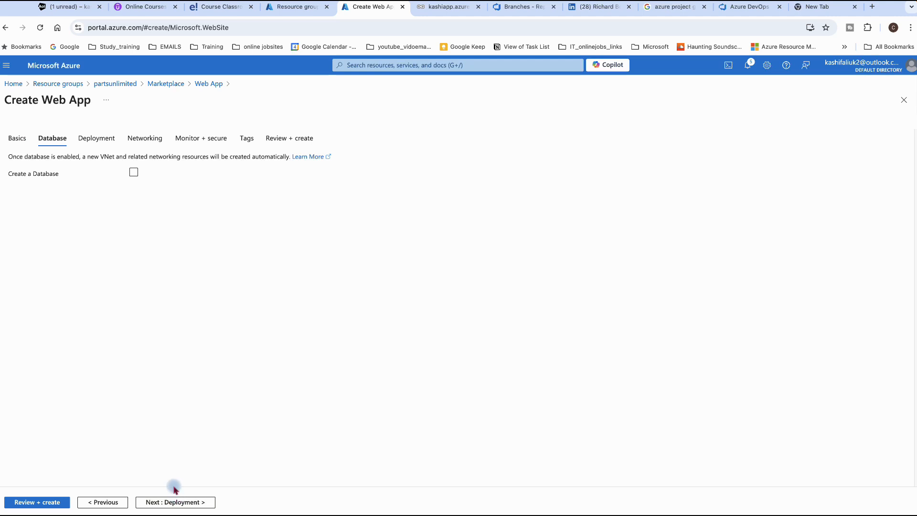
pyautogui.click(133, 173)
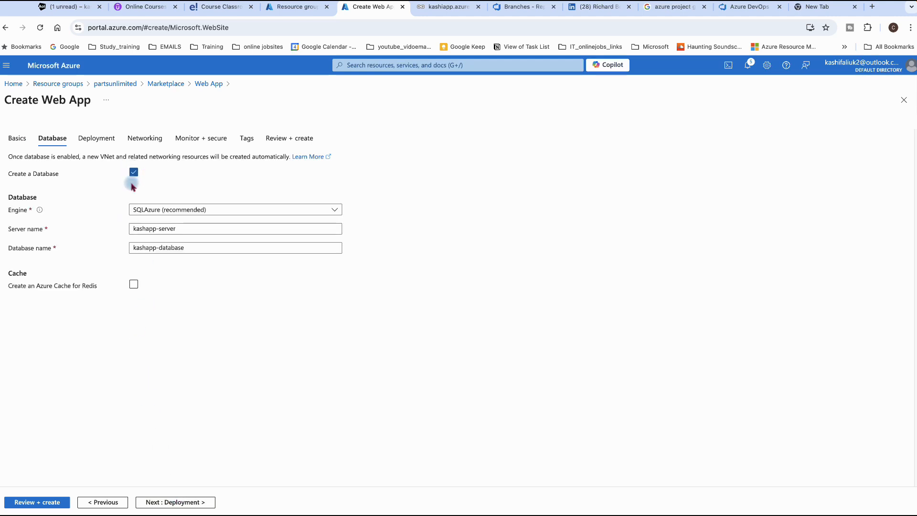
pyautogui.click(170, 230)
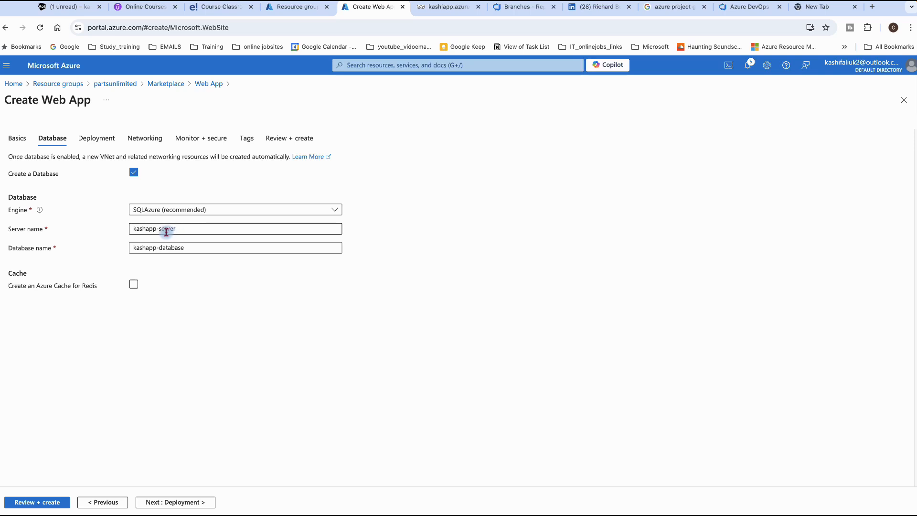
pyautogui.click(166, 249)
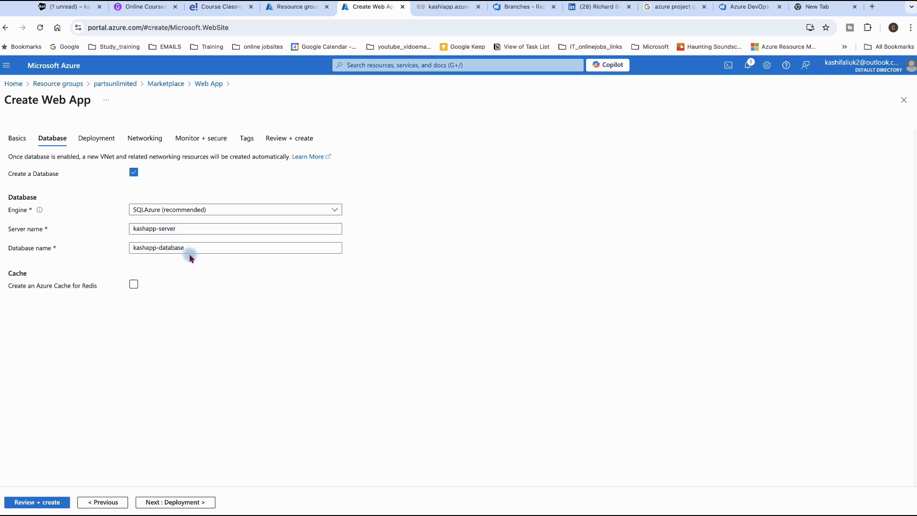
# Keep the default deployment, networking, monitoring and tag settings, and create the kashapp web app.
pyautogui.click(149, 504)
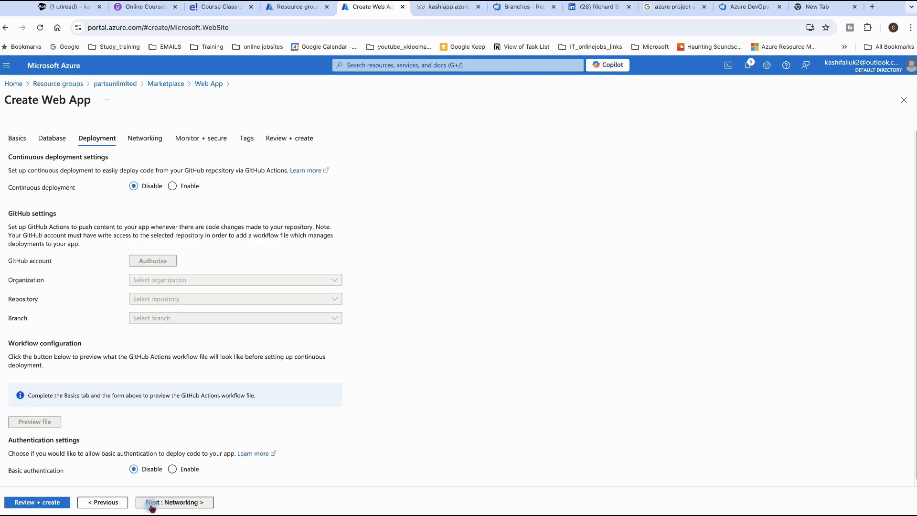
pyautogui.click(150, 505)
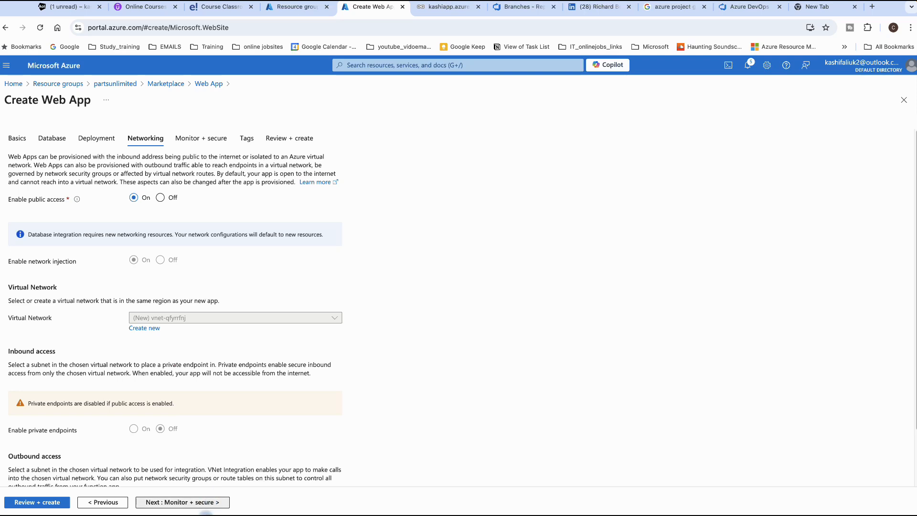
pyautogui.click(176, 506)
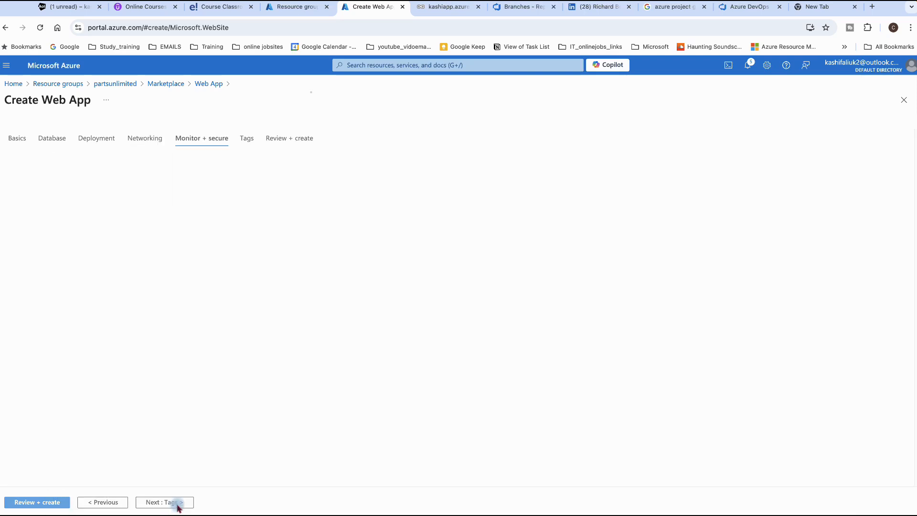
pyautogui.click(176, 504)
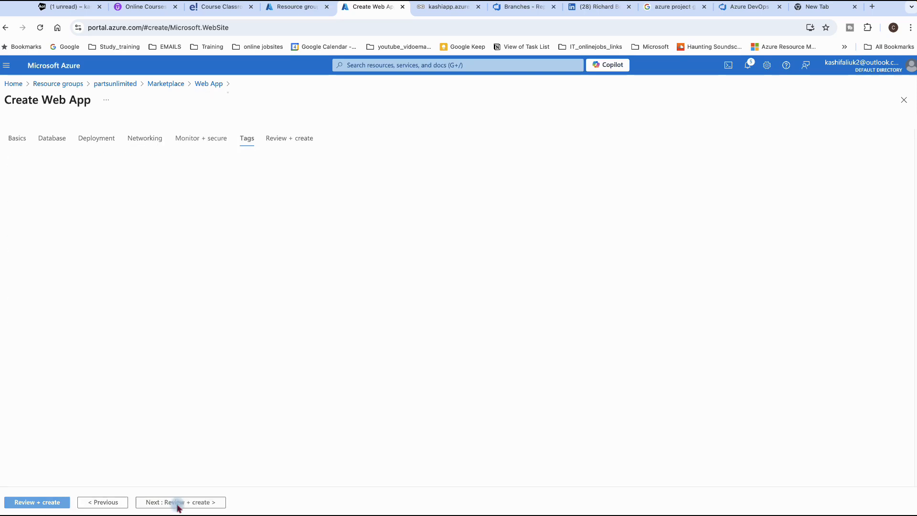
pyautogui.click(176, 504)
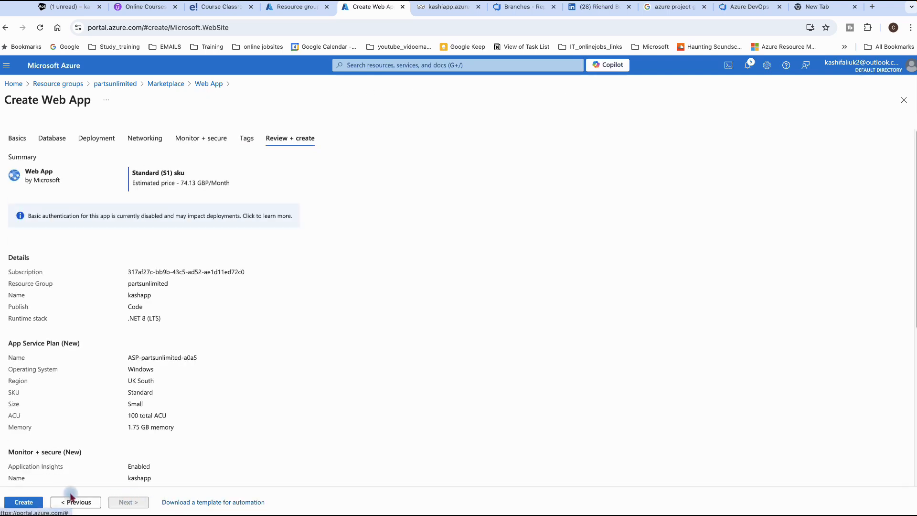
pyautogui.click(37, 503)
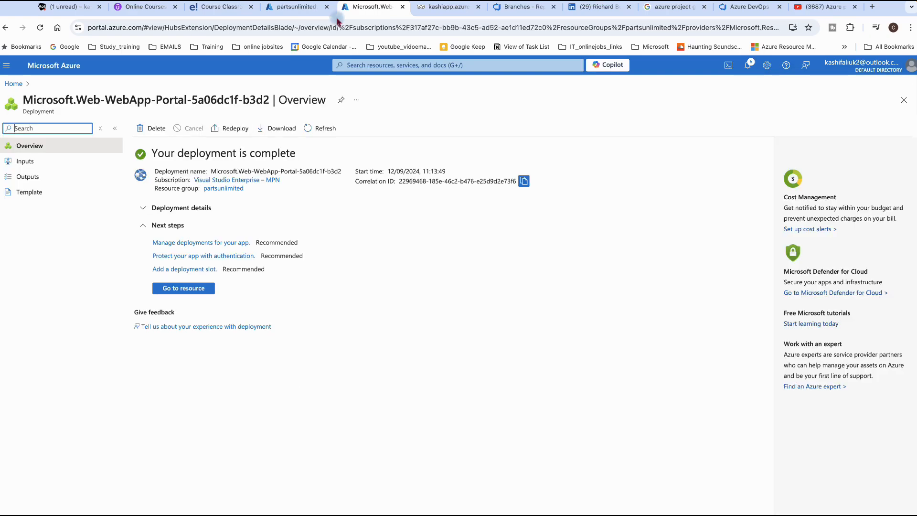
# Open the deployed kashapp resource, view the site at its default domain, and return to the resource's overview.
pyautogui.hotkey('ctrl', 'Left')
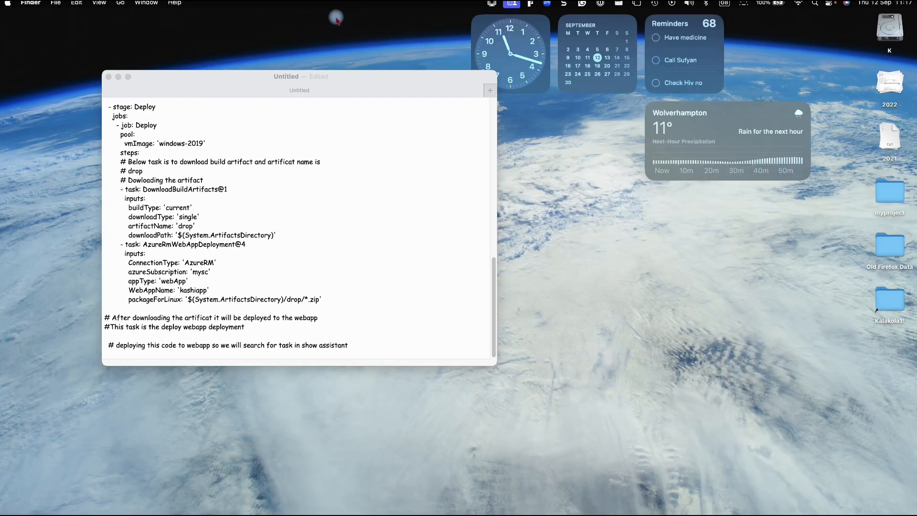
pyautogui.hotkey('ctrl', 'Right')
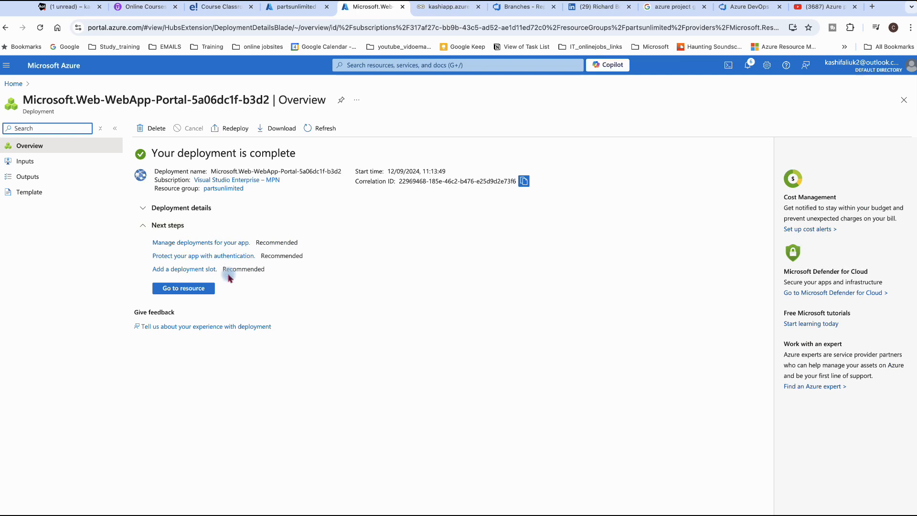
pyautogui.click(182, 288)
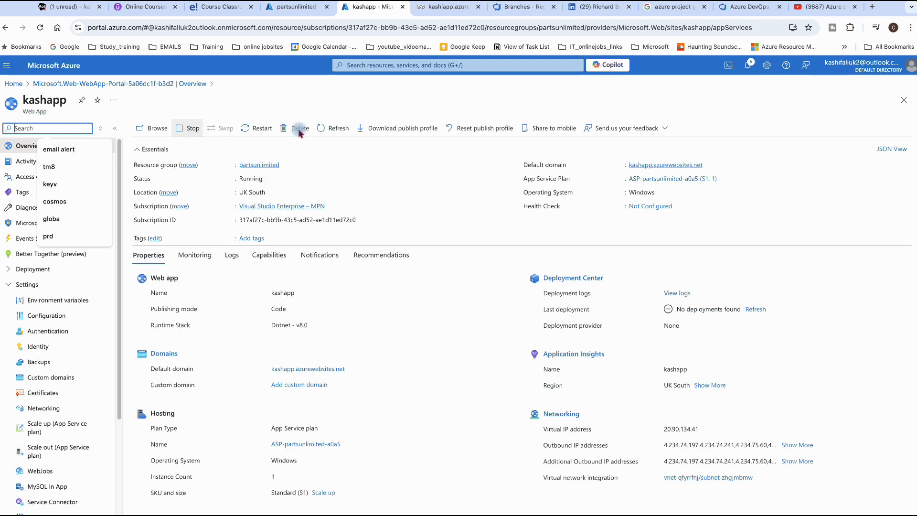
pyautogui.click(634, 165)
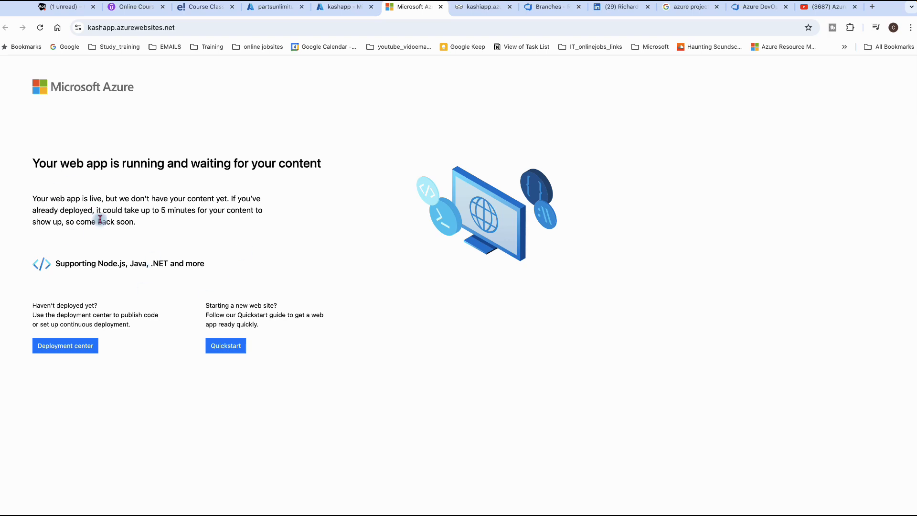
pyautogui.click(322, 13)
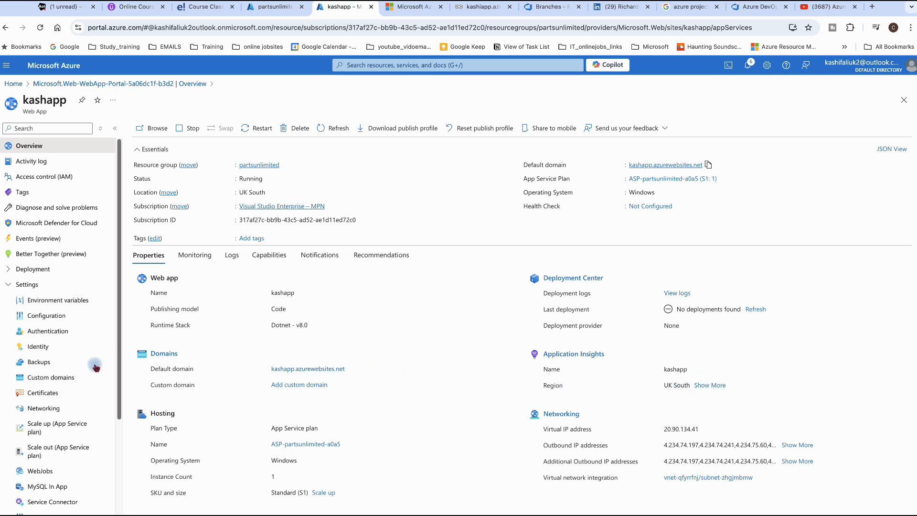
# Turn on SCM and FTP basic auth publishing in kashapp's configuration, save the changes, and return to the overview.
pyautogui.click(41, 317)
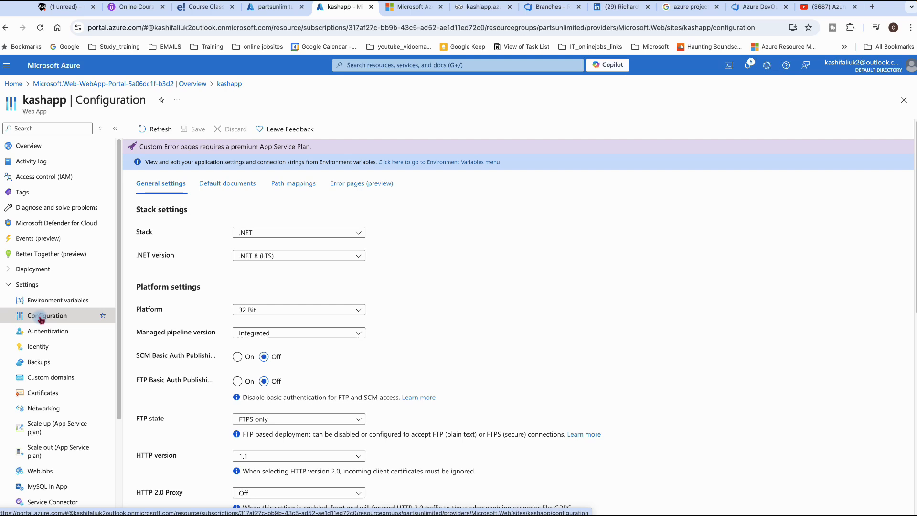
pyautogui.click(238, 357)
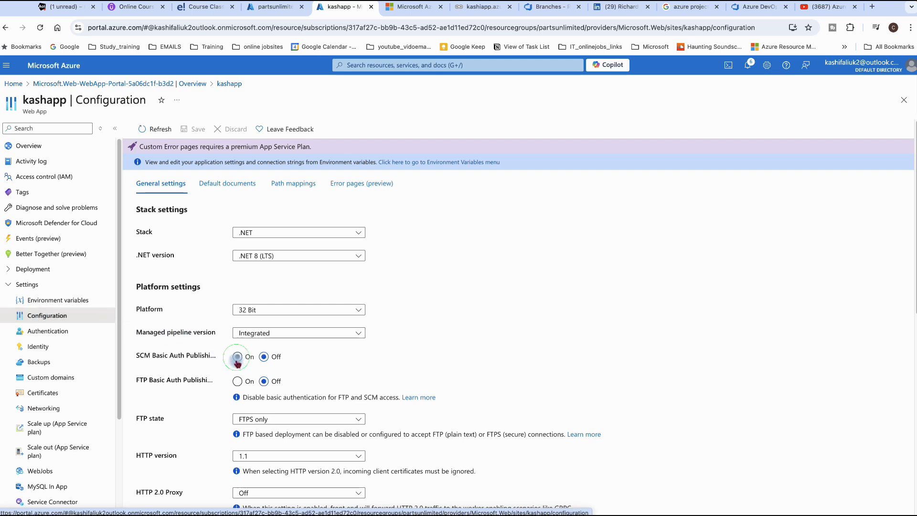
pyautogui.click(237, 382)
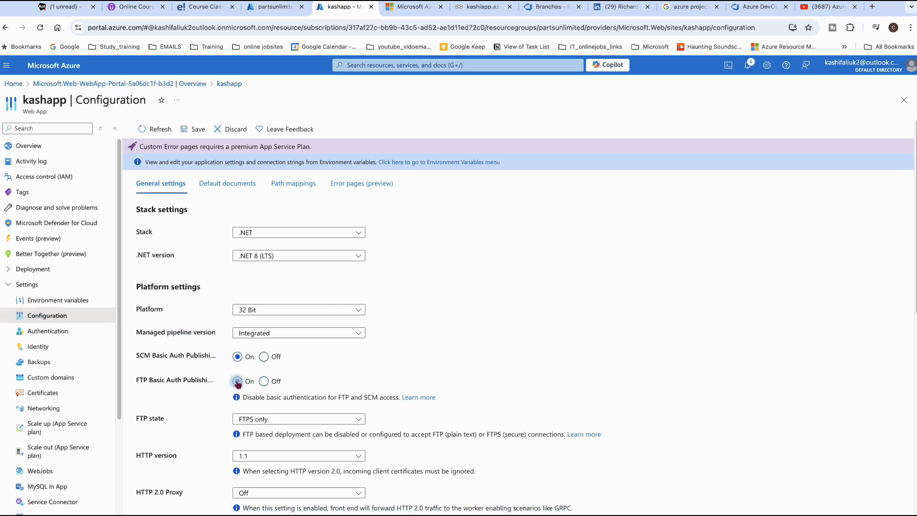
pyautogui.click(197, 131)
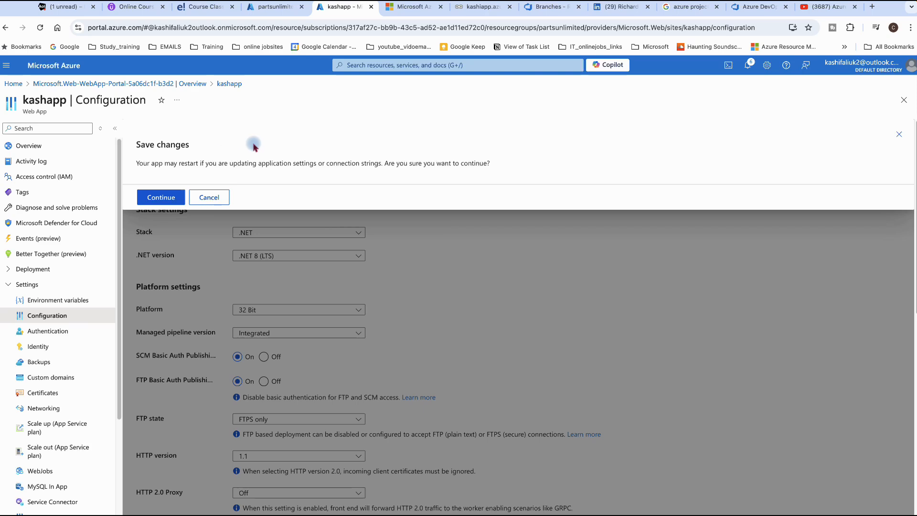
pyautogui.click(150, 198)
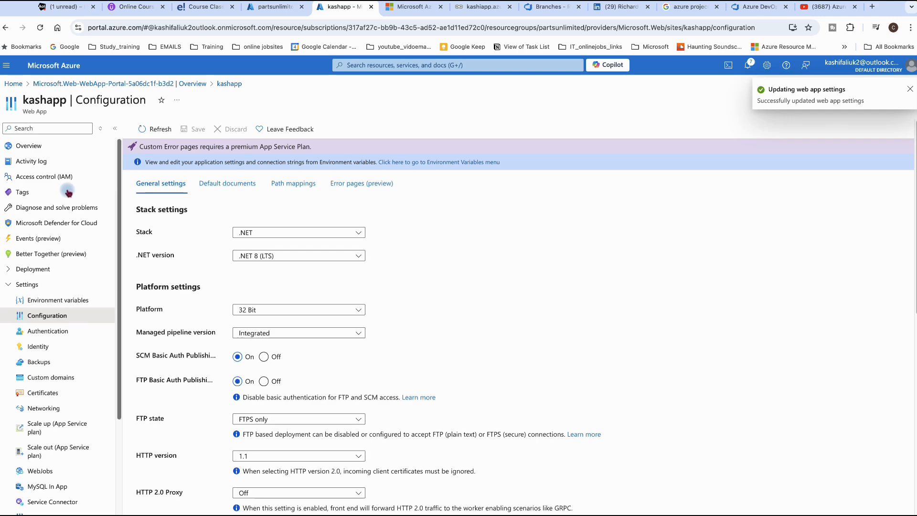
pyautogui.click(20, 150)
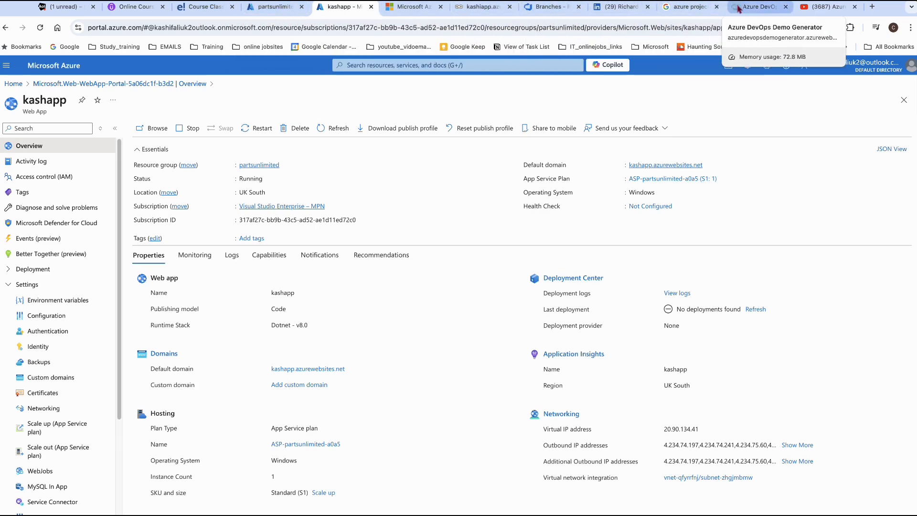
# Switch to the kashpartsunlimitedwebsite project in Azure DevOps and start a new pipeline from the PartsUnlimited repository in Azure Repos Git.
pyautogui.moveTo(742, 6); pyautogui.dragTo(387, 9)
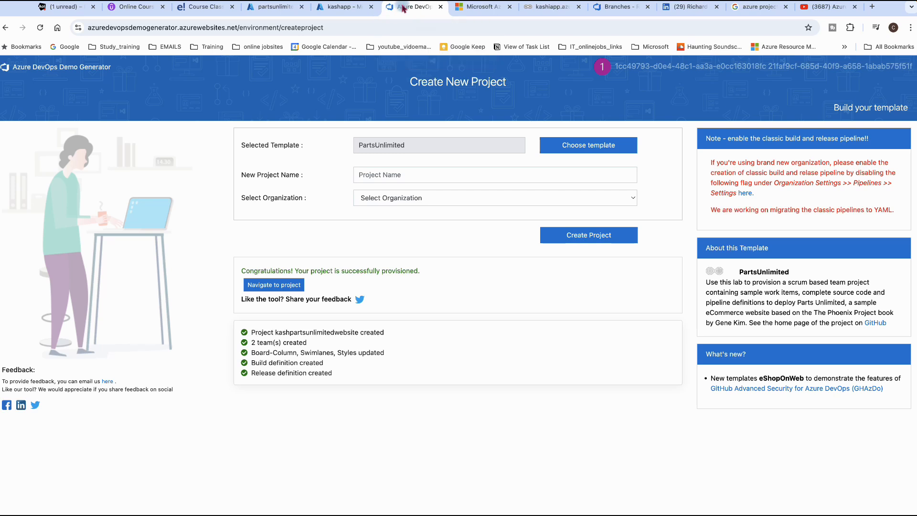
pyautogui.moveTo(616, 6); pyautogui.dragTo(397, 6)
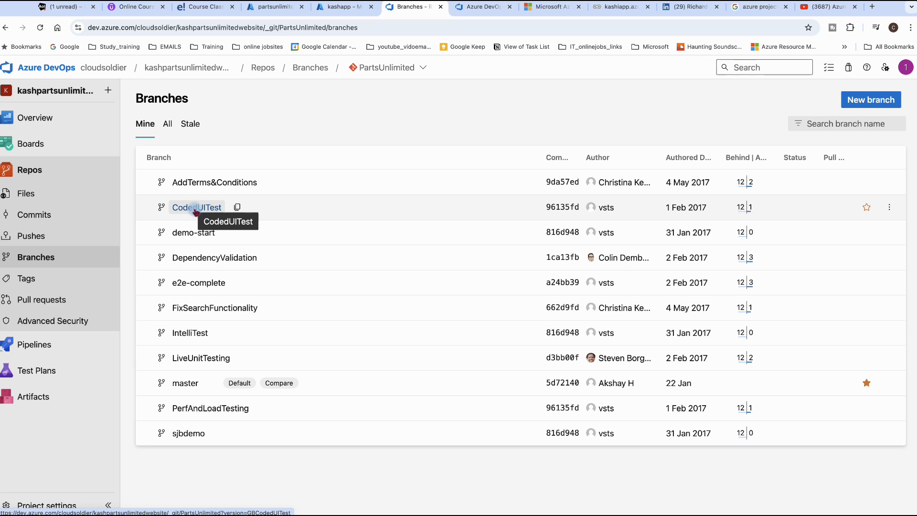
pyautogui.click(37, 344)
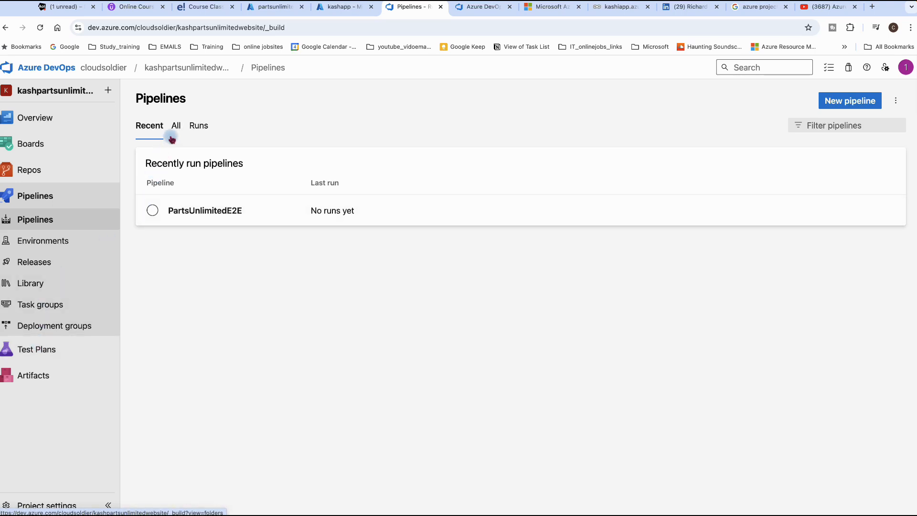
pyautogui.click(846, 108)
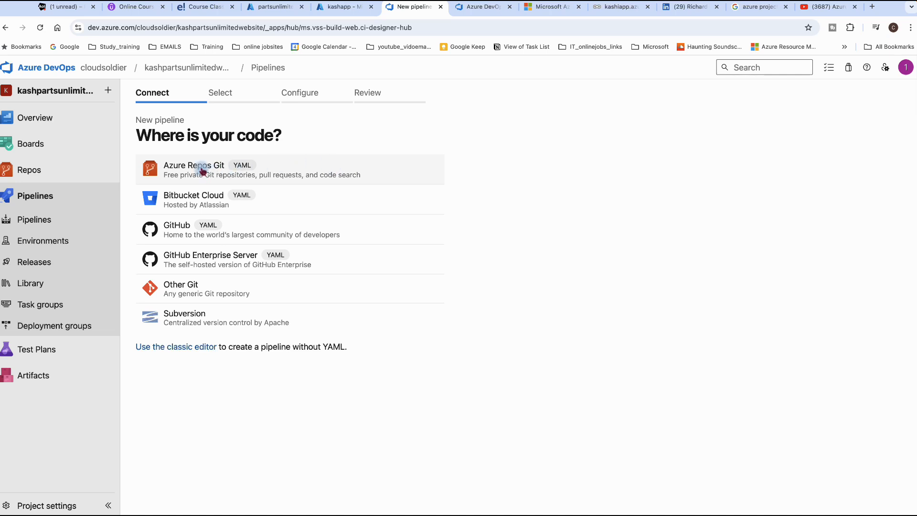
pyautogui.click(238, 171)
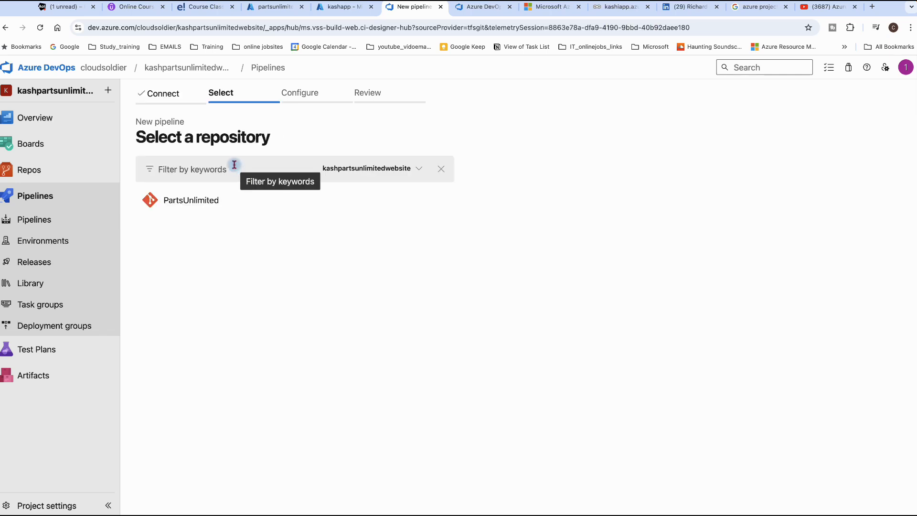
pyautogui.click(176, 203)
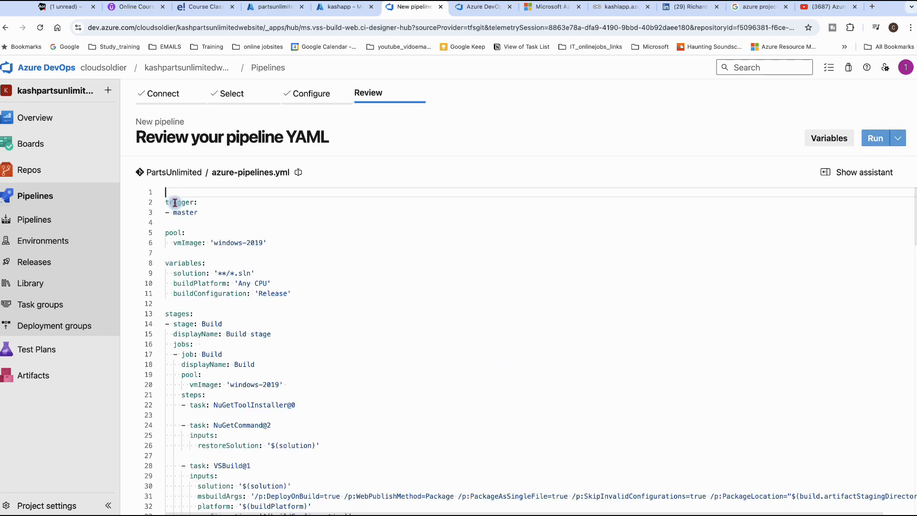
# Examine the build, Dev, staging and production stages and their tasks in the azure-pipelines.yml file.
pyautogui.scroll(-5, 372, 266)
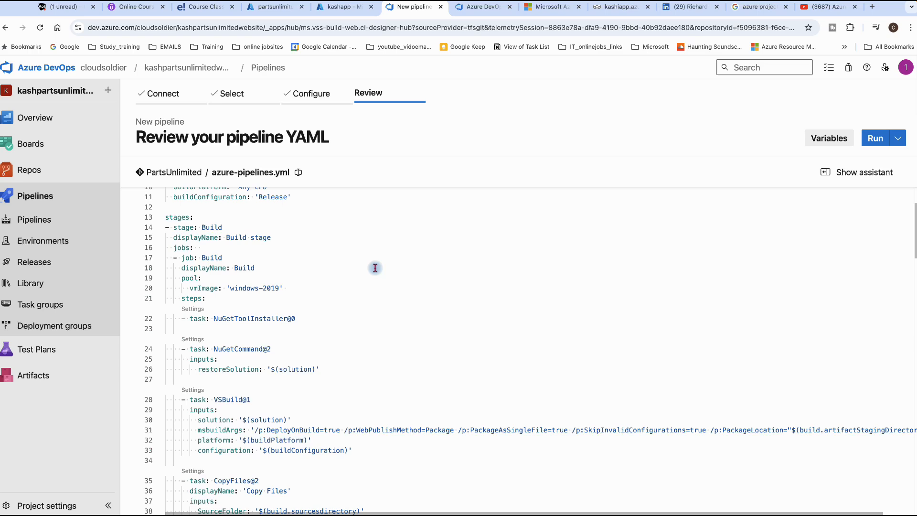
pyautogui.scroll(5, 372, 265)
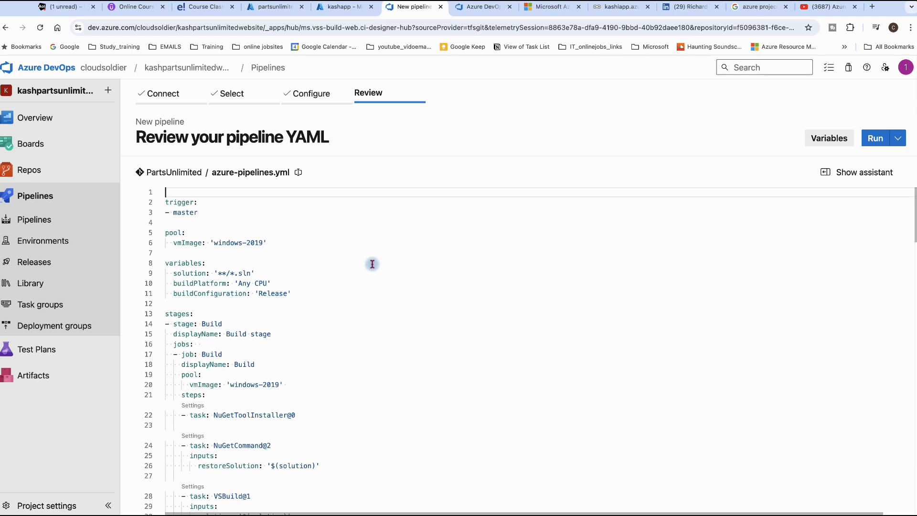
pyautogui.scroll(-5, 372, 264)
pyautogui.scroll(-7, 373, 265)
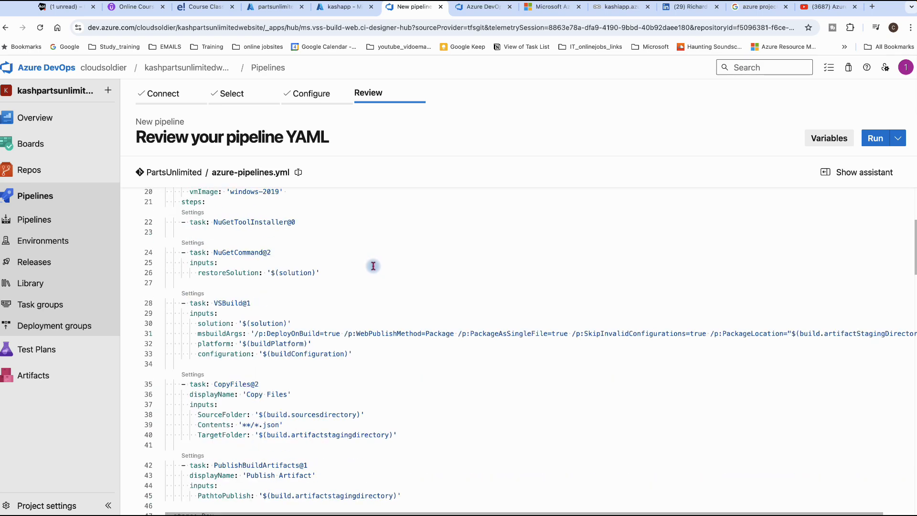
pyautogui.scroll(-5, 373, 268)
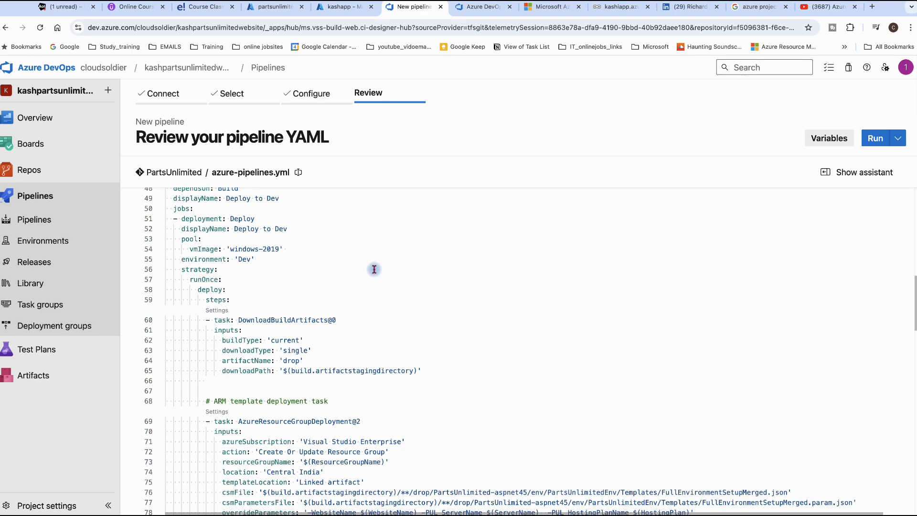
pyautogui.scroll(-3, 374, 269)
pyautogui.scroll(-4, 374, 268)
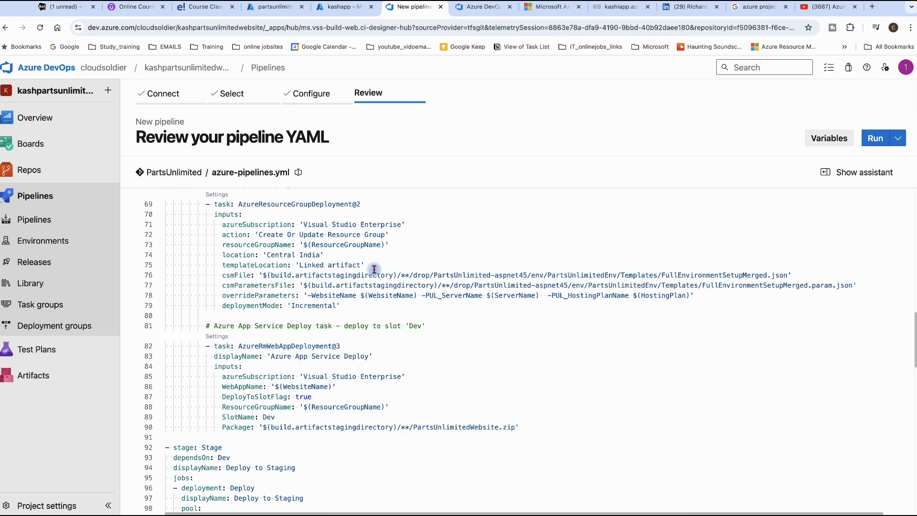
pyautogui.scroll(-6, 374, 269)
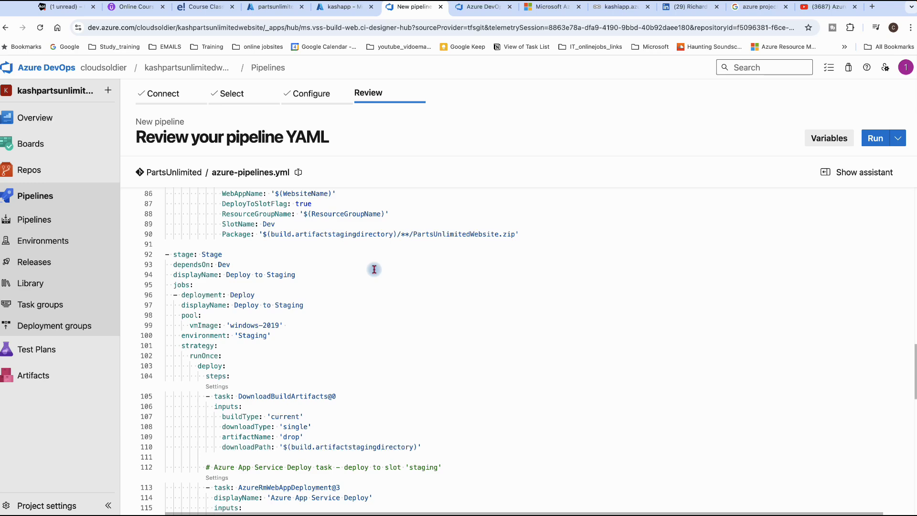
pyautogui.scroll(-6, 373, 269)
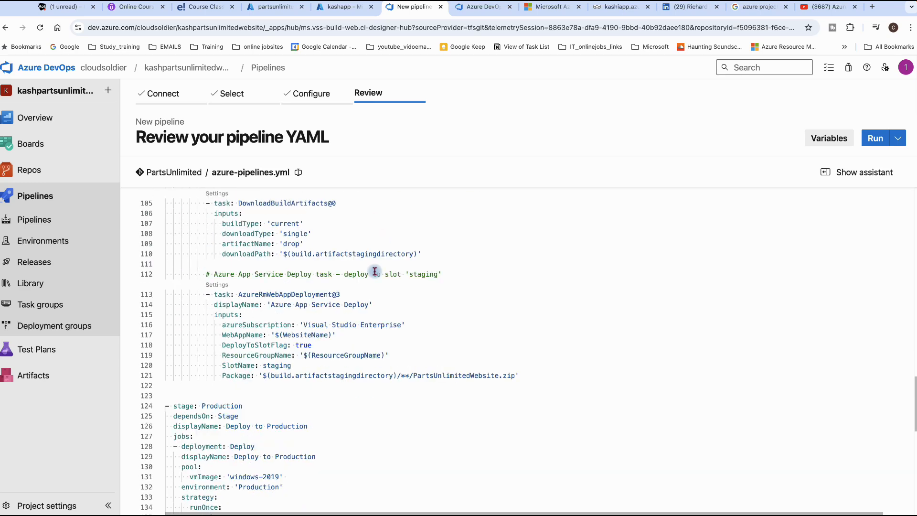
pyautogui.scroll(-1, 374, 270)
pyautogui.scroll(-3, 374, 270)
pyautogui.scroll(6, 373, 268)
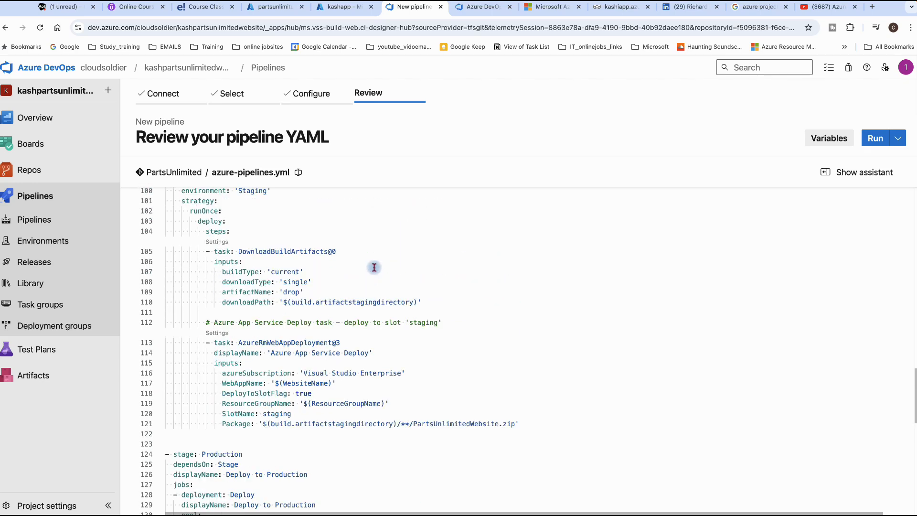
pyautogui.scroll(4, 374, 267)
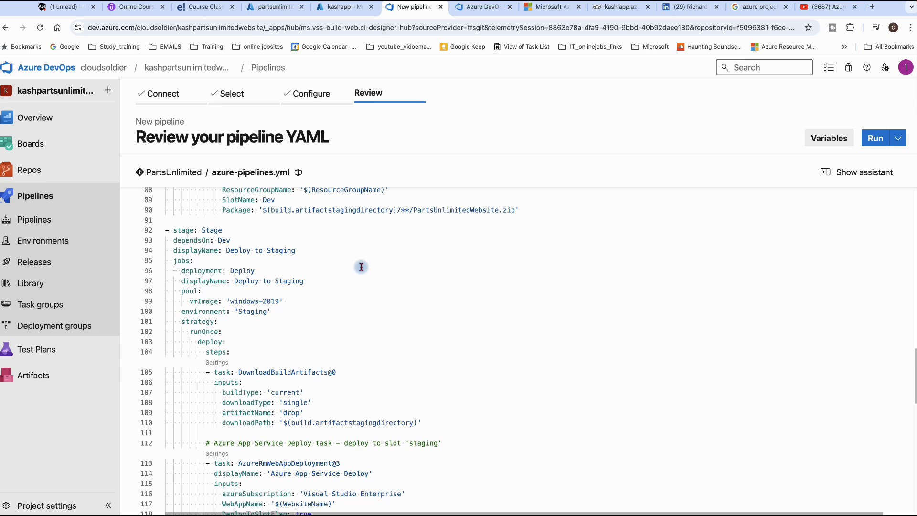
pyautogui.scroll(-6, 370, 265)
pyautogui.scroll(-6, 361, 262)
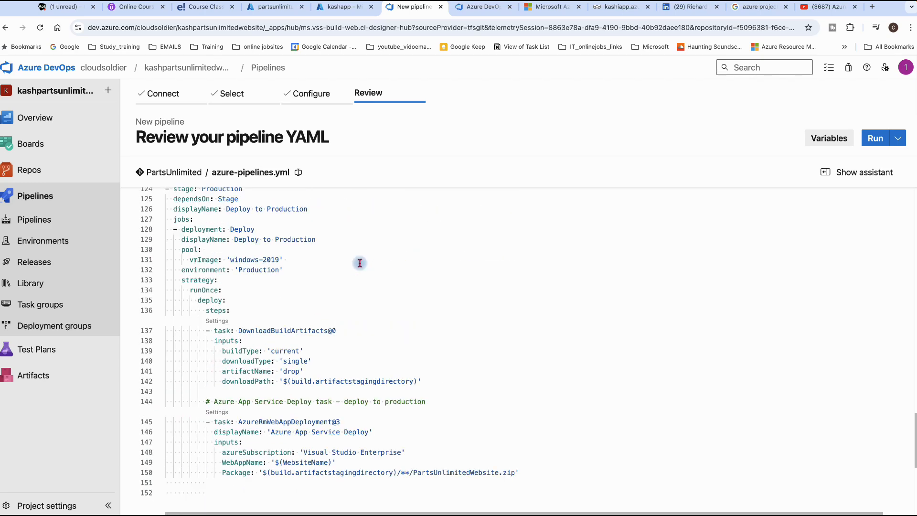
pyautogui.scroll(18, 359, 262)
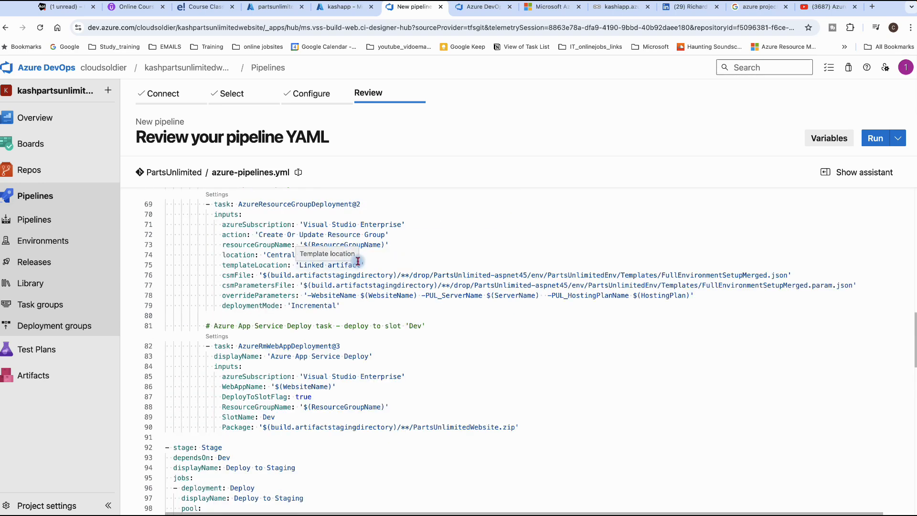
pyautogui.scroll(4, 357, 260)
pyautogui.scroll(10, 358, 261)
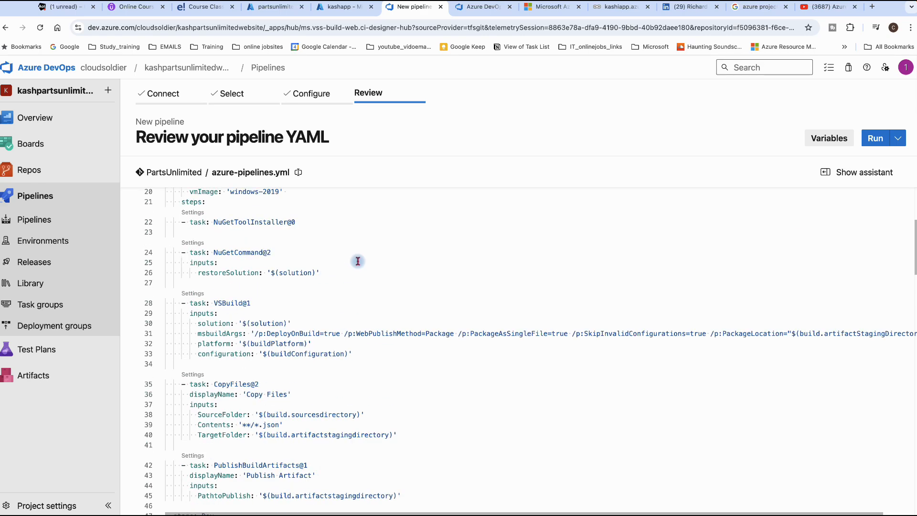
# Delete everything after the VSBuild@1 task in azure-pipelines.yml, from the CopyFiles@2 task through the Dev, staging and production stages.
pyautogui.scroll(2, 358, 262)
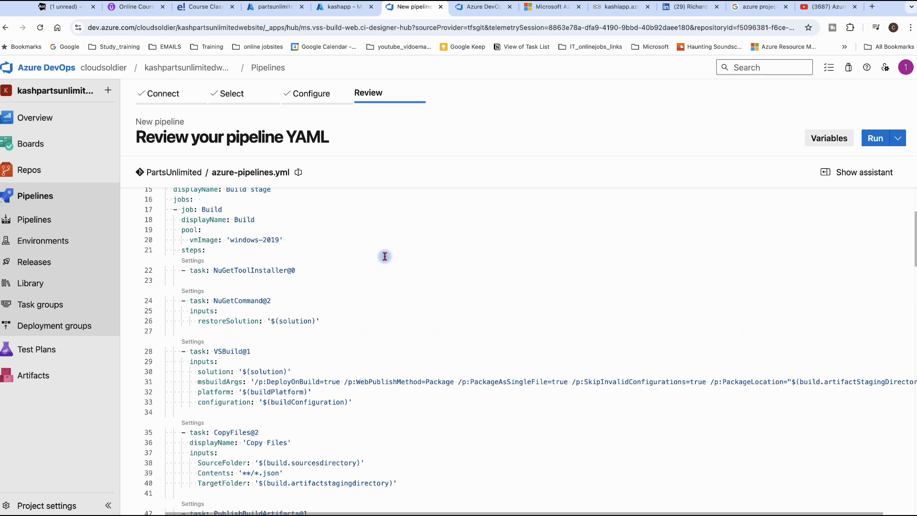
pyautogui.scroll(-1, 377, 257)
pyautogui.scroll(-2, 385, 257)
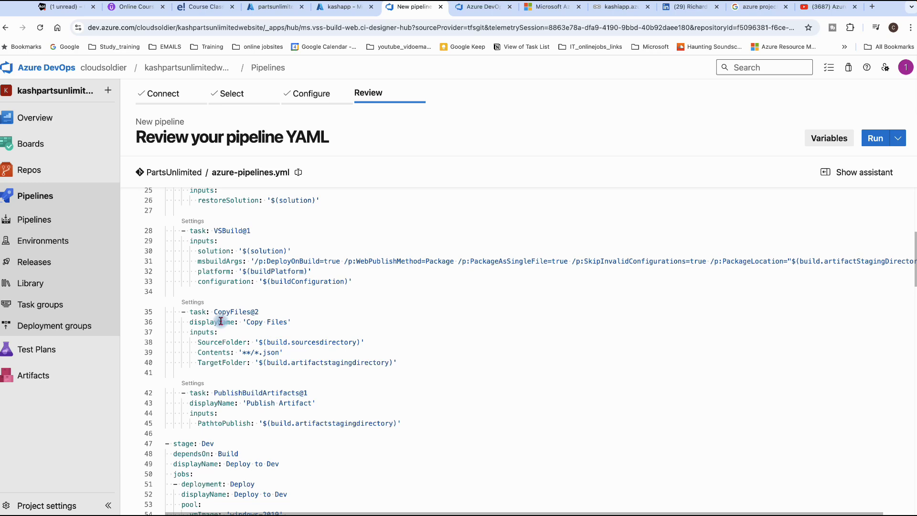
pyautogui.click(181, 313)
pyautogui.moveTo(181, 314); pyautogui.dragTo(259, 504)
pyautogui.press('BackSpace')
pyautogui.scroll(5, 210, 310)
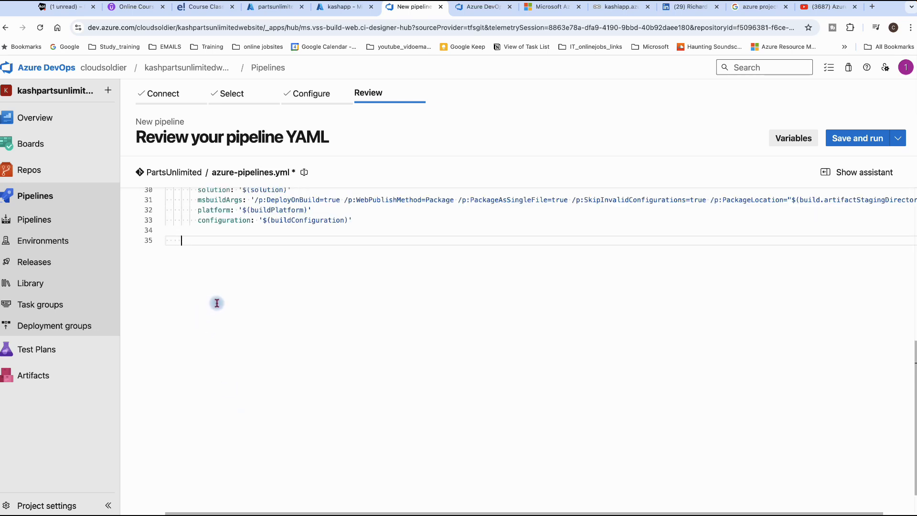
pyautogui.scroll(2, 219, 305)
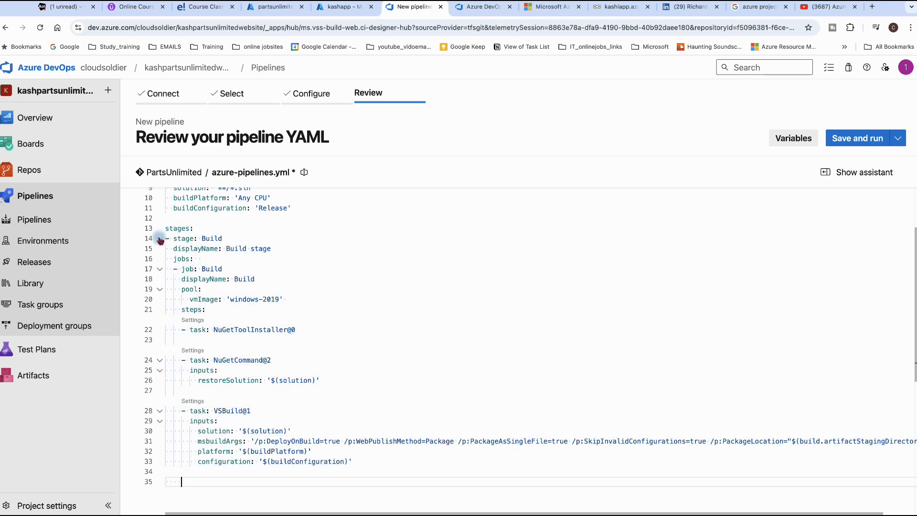
pyautogui.click(161, 238)
pyautogui.click(161, 238)
pyautogui.write('- st')
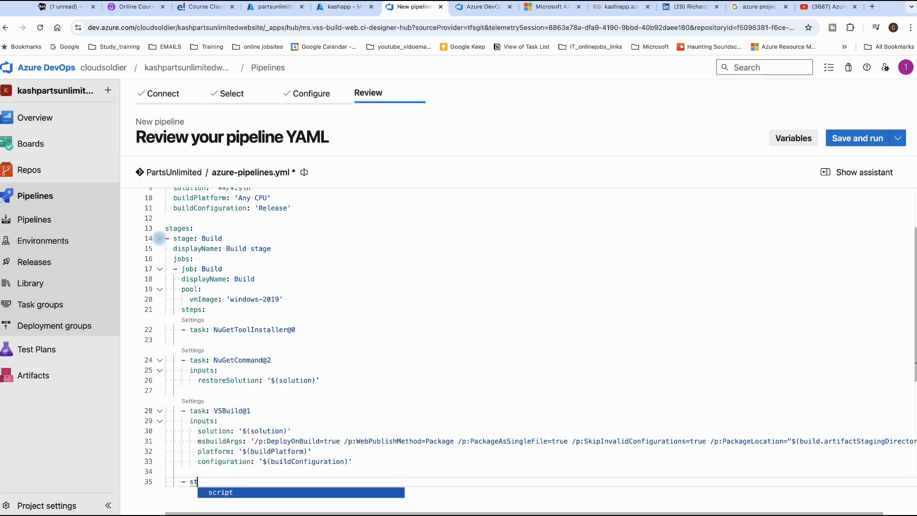
pyautogui.press('BackSpace')
pyautogui.press('BackSpace')
pyautogui.press('BackSpace')
pyautogui.press('BackSpace')
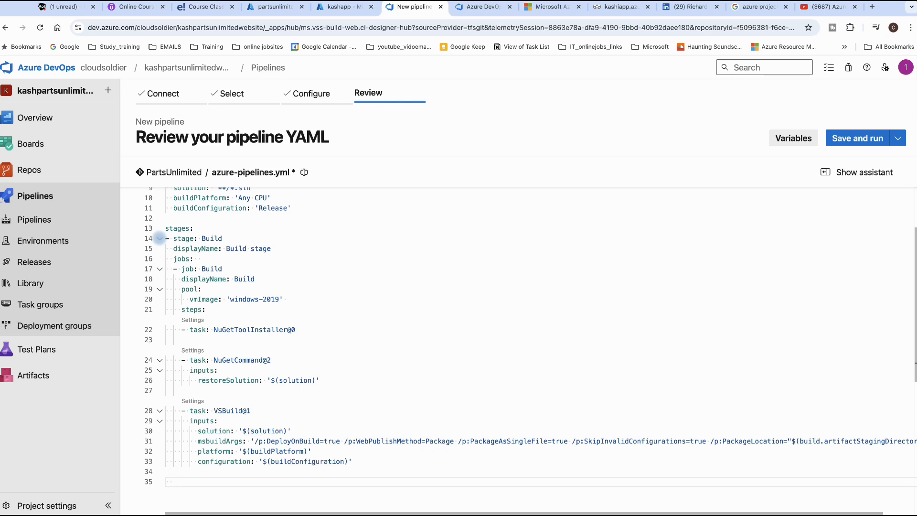
pyautogui.write('-')
pyautogui.write(' stah')
pyautogui.write('ge')
pyautogui.write(': De[;p')
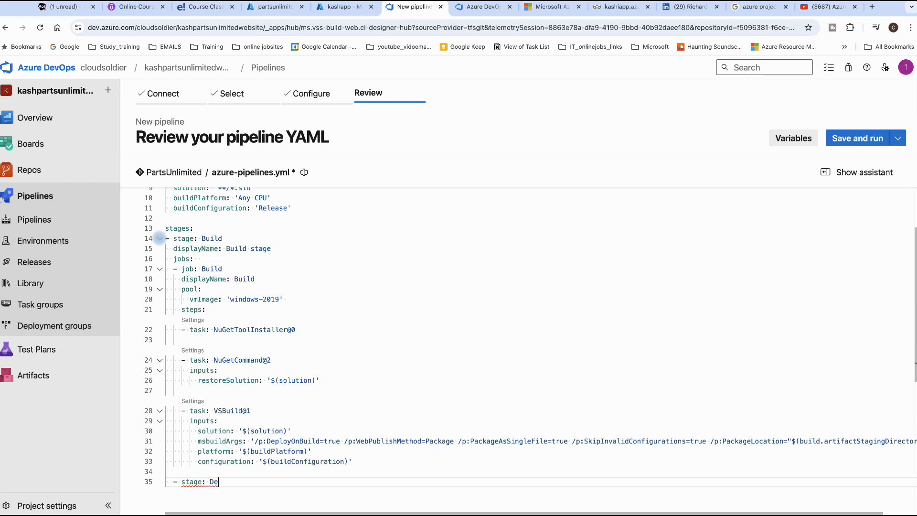
pyautogui.press('BackSpace')
pyautogui.press('BackSpace')
pyautogui.press('BackSpace')
pyautogui.press('BackSpace')
pyautogui.press('BackSpace')
pyautogui.press('BackSpace')
pyautogui.press('BackSpace')
pyautogui.press('BackSpace')
pyautogui.press('BackSpace')
pyautogui.press('BackSpace')
pyautogui.press('BackSpace')
pyautogui.press('BackSpace')
pyautogui.press('BackSpace')
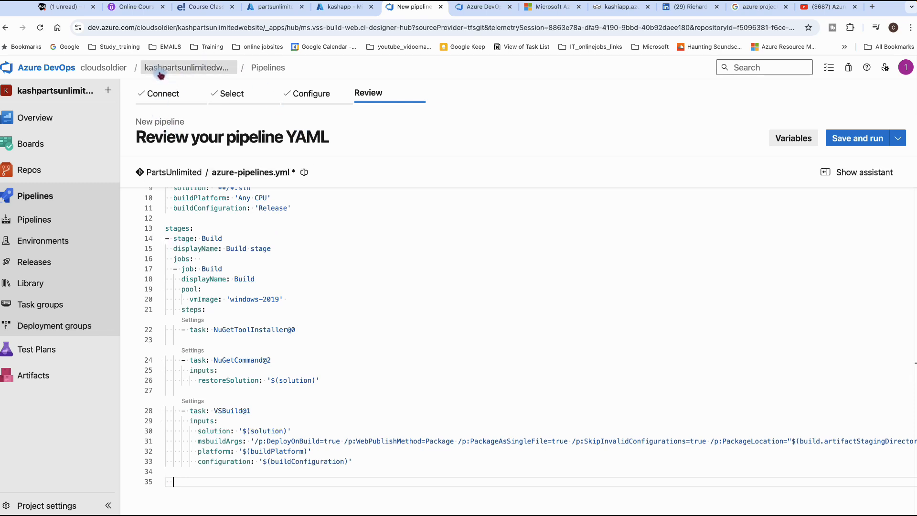
# Switch to the untitled TextEdit document with the prepared pipeline YAML and enlarge its window to show the publish and Deploy stage code.
pyautogui.moveTo(216, 511)
pyautogui.click(219, 499)
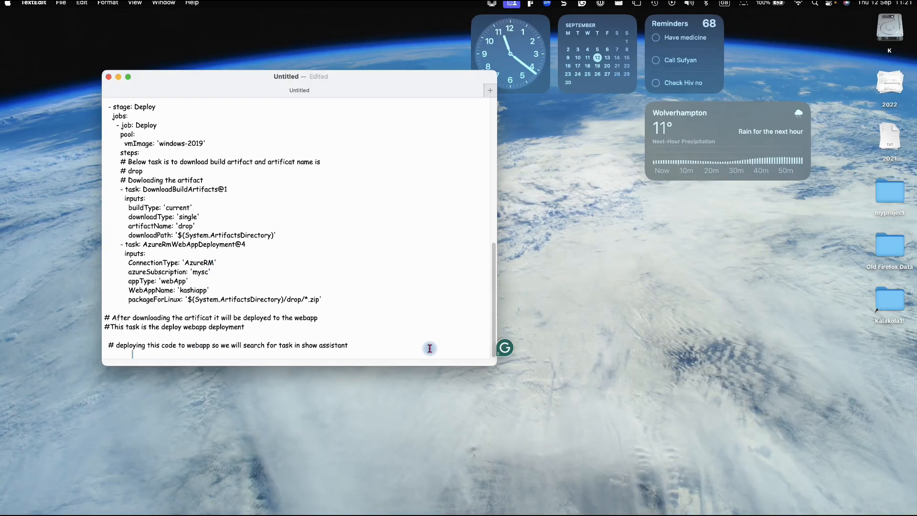
pyautogui.moveTo(490, 366); pyautogui.dragTo(658, 513)
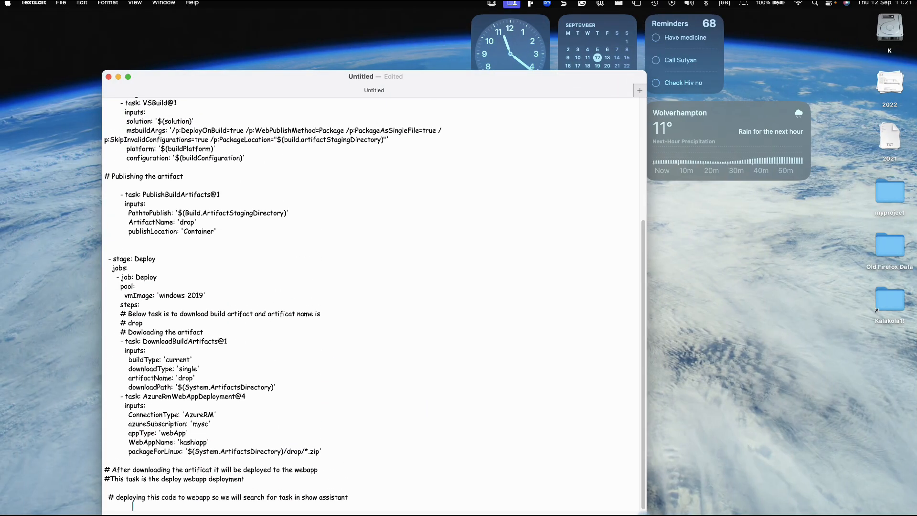
# Copy the whole Deploy stage block, from '- stage: Deploy' through the packageForLinux line, from the text notes.
pyautogui.scroll(2, 350, 369)
pyautogui.scroll(3, 350, 369)
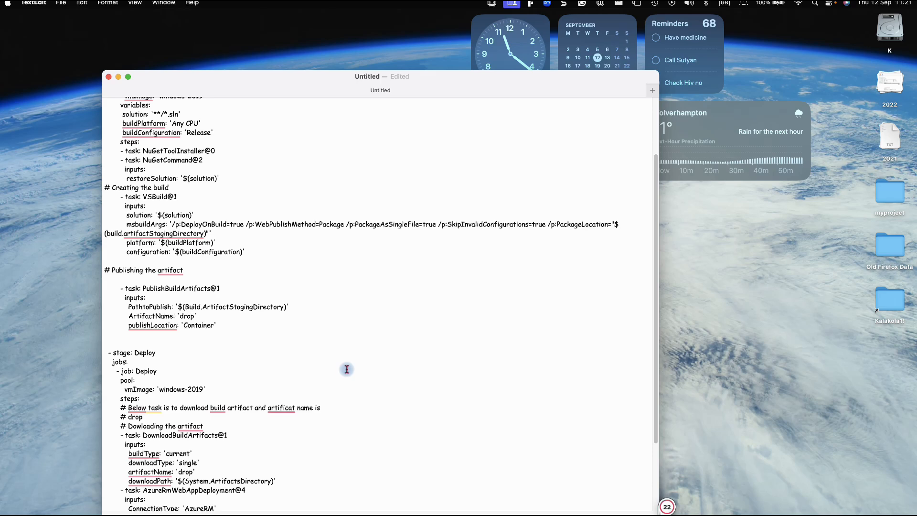
pyautogui.scroll(-1, 347, 369)
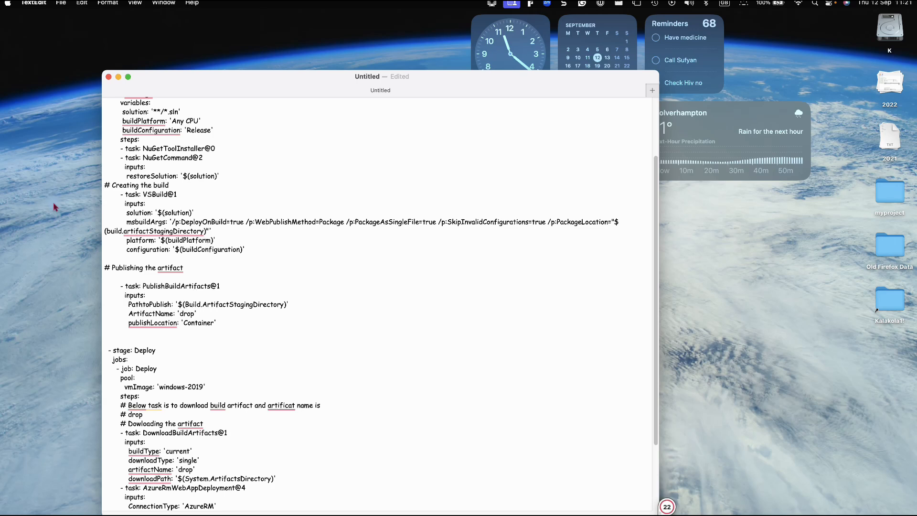
pyautogui.scroll(-2, 212, 290)
pyautogui.scroll(-3, 212, 290)
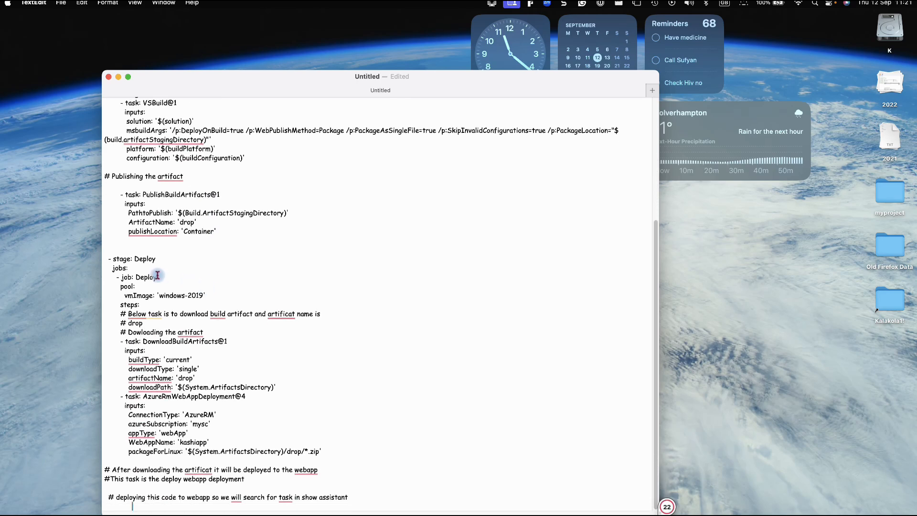
pyautogui.moveTo(109, 259); pyautogui.dragTo(329, 462)
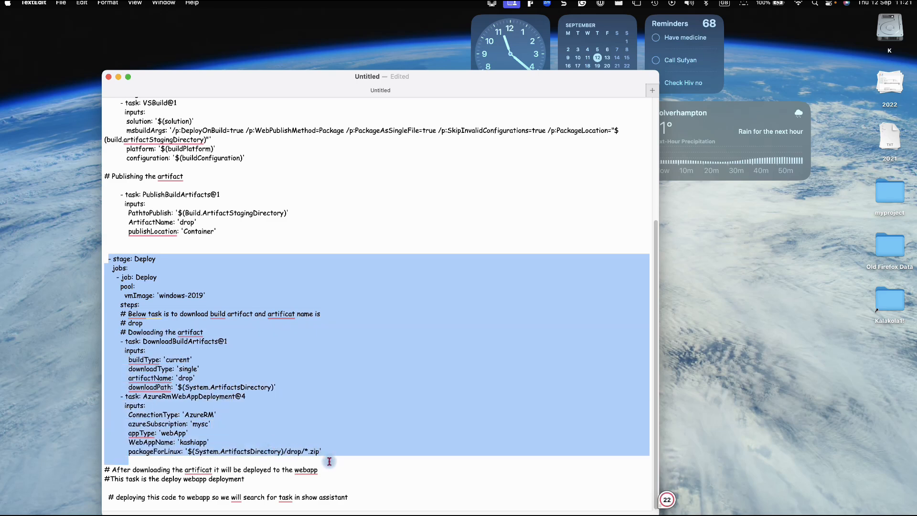
pyautogui.rightClick(201, 353)
pyautogui.click(217, 386)
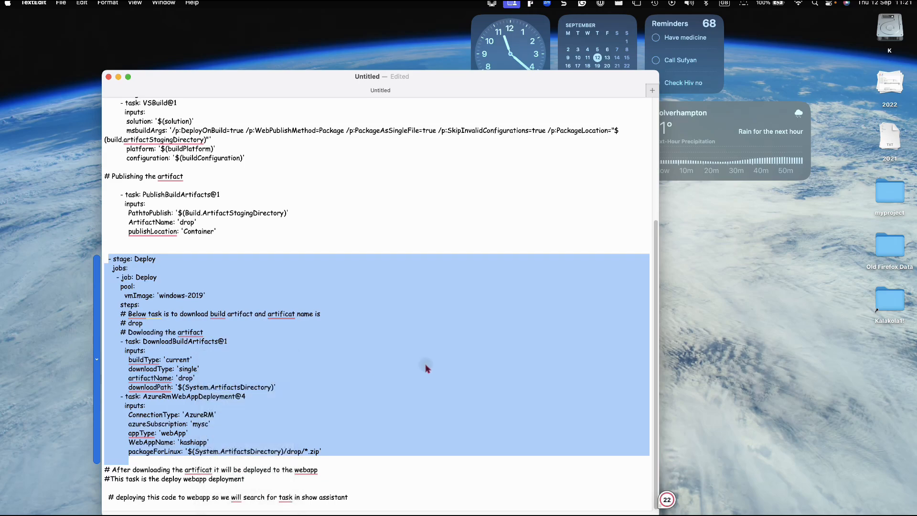
# Switch to the Azure DevOps pipeline editor and paste the Deploy stage on line 35, below the VSBuild task.
pyautogui.click(710, 399)
pyautogui.hotkey('ctrl', 'Right')
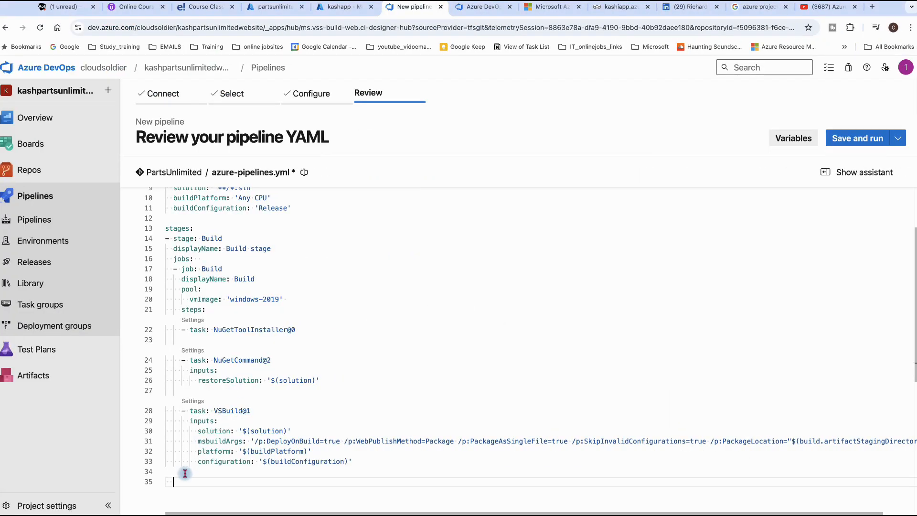
pyautogui.rightClick(184, 480)
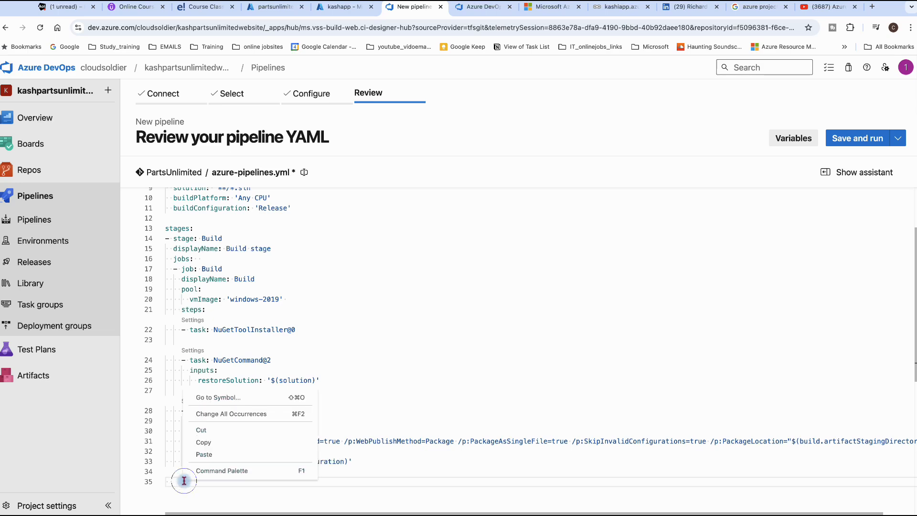
pyautogui.click(206, 455)
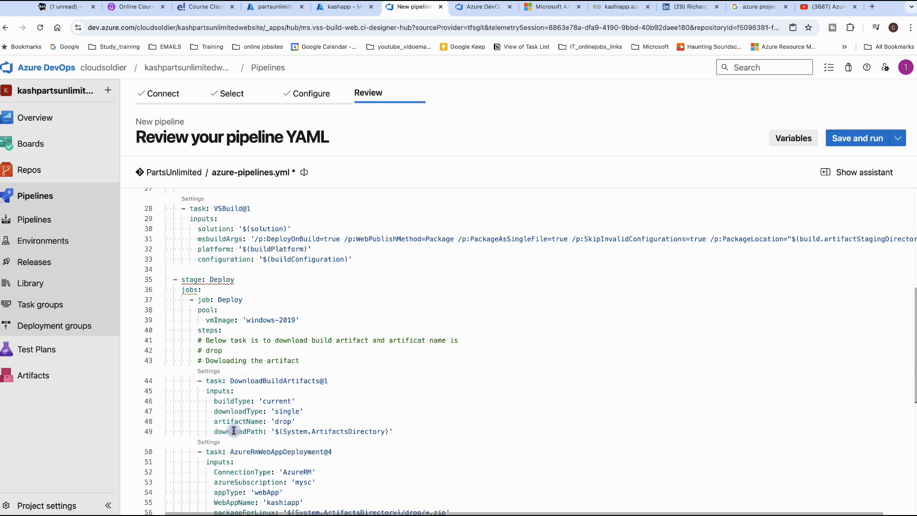
pyautogui.scroll(-3, 274, 374)
pyautogui.scroll(3, 282, 373)
# Reduce the indentation of the '- stage: Deploy' line to one space, keeping a blank line above it.
pyautogui.click(297, 299)
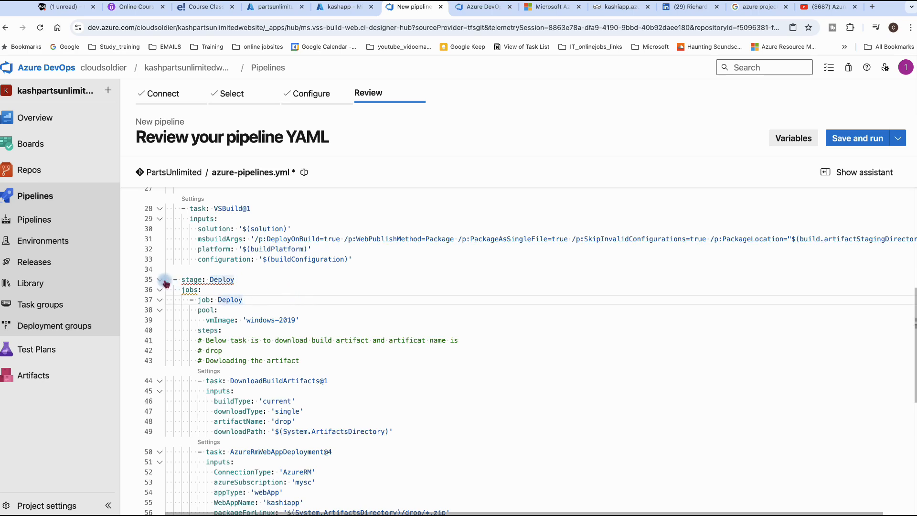
pyautogui.click(160, 279)
pyautogui.click(161, 280)
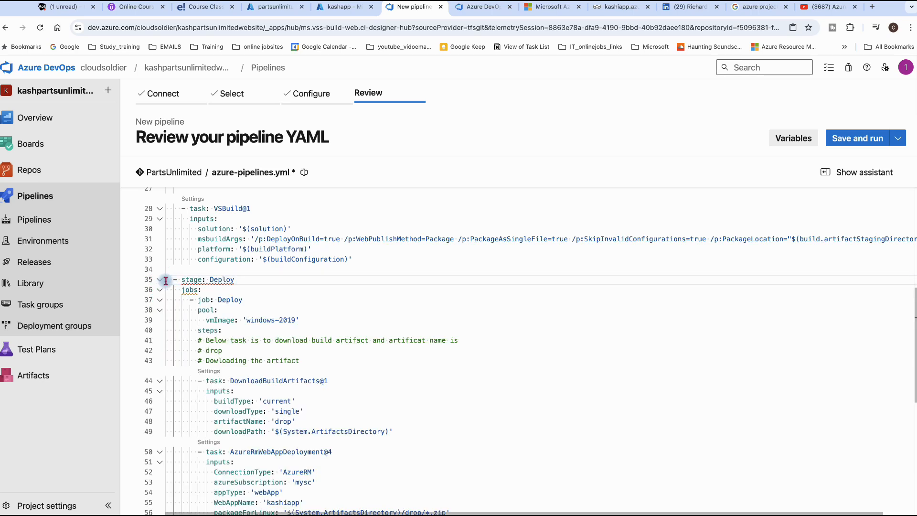
pyautogui.click(169, 280)
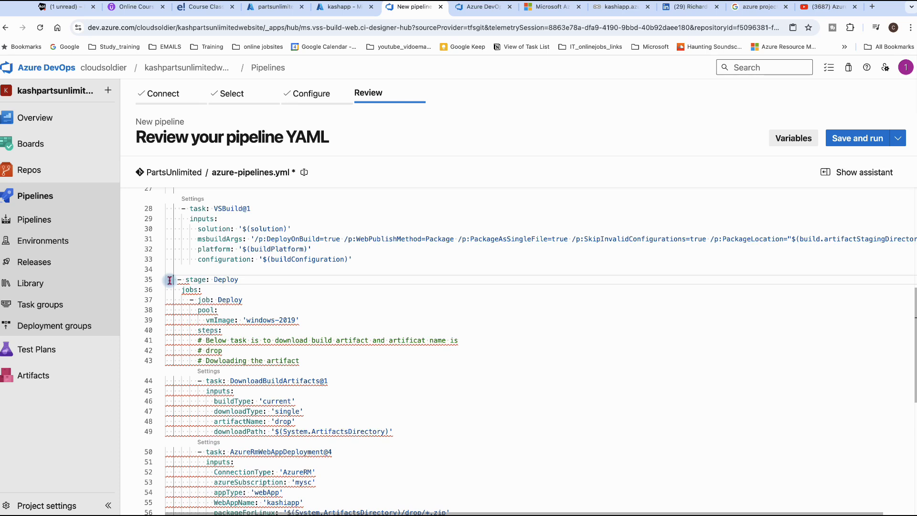
pyautogui.press('BackSpace')
pyautogui.press('BackSpace')
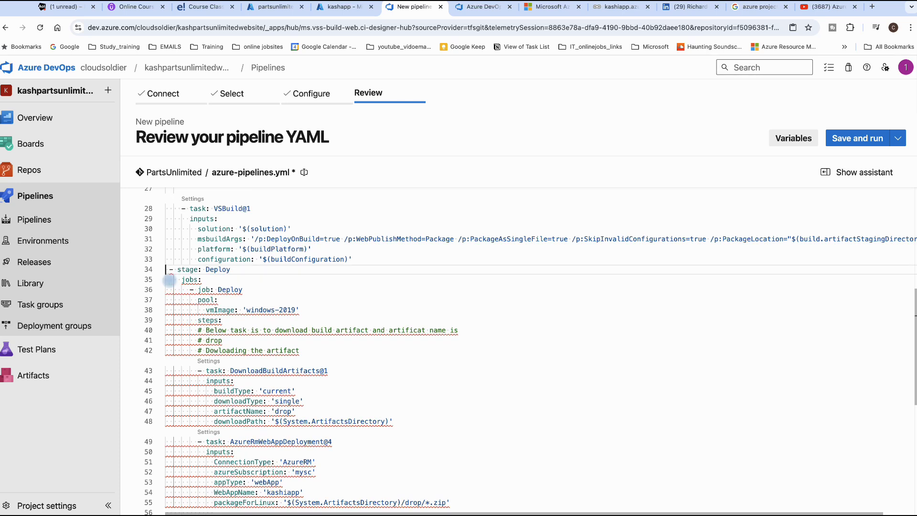
pyautogui.press('Return')
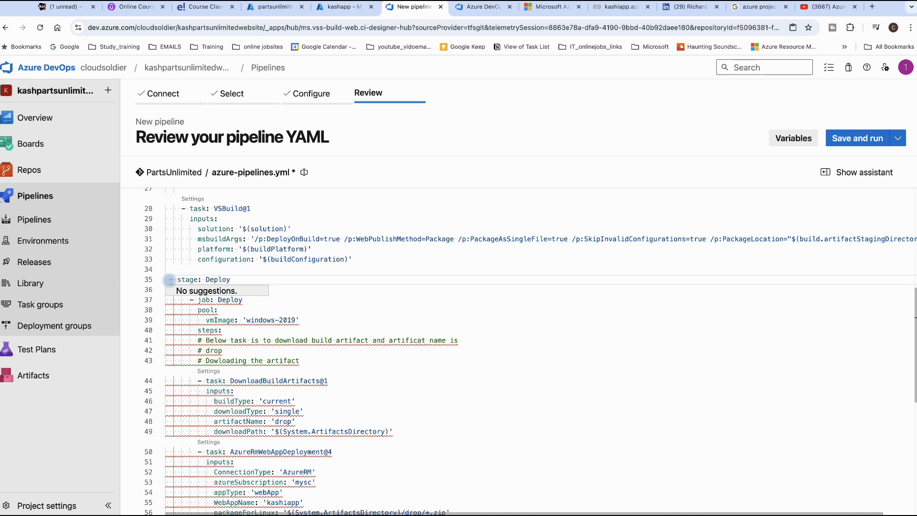
# Remove the remaining leading space from '- stage: Deploy' to align it with the '- stage: Build' line.
pyautogui.scroll(3, 238, 309)
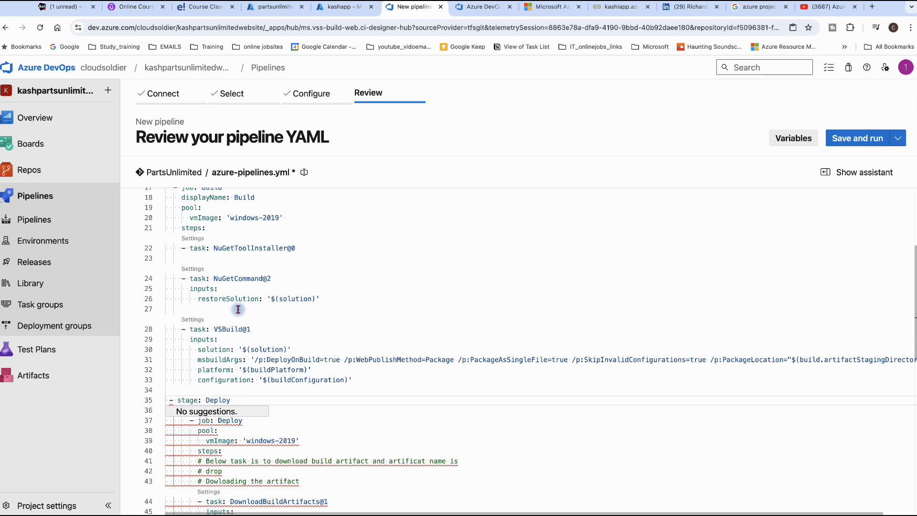
pyautogui.scroll(3, 238, 310)
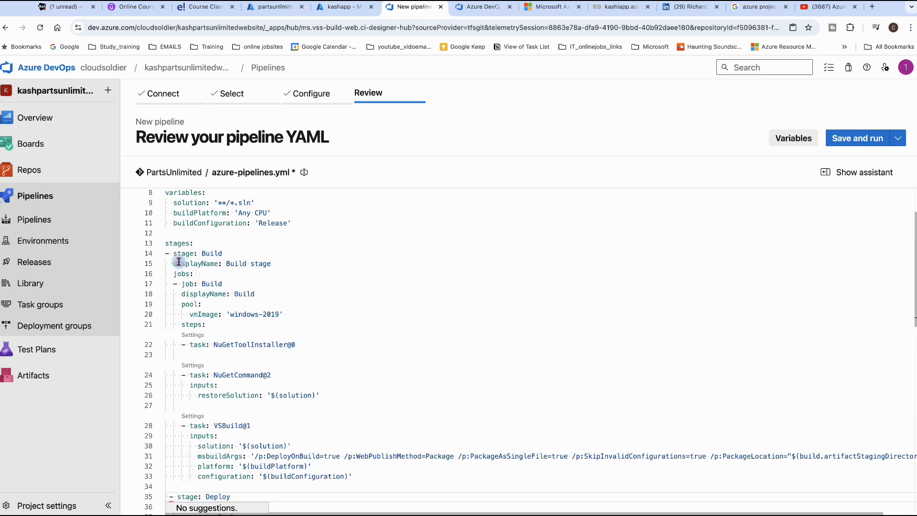
pyautogui.scroll(-1, 169, 296)
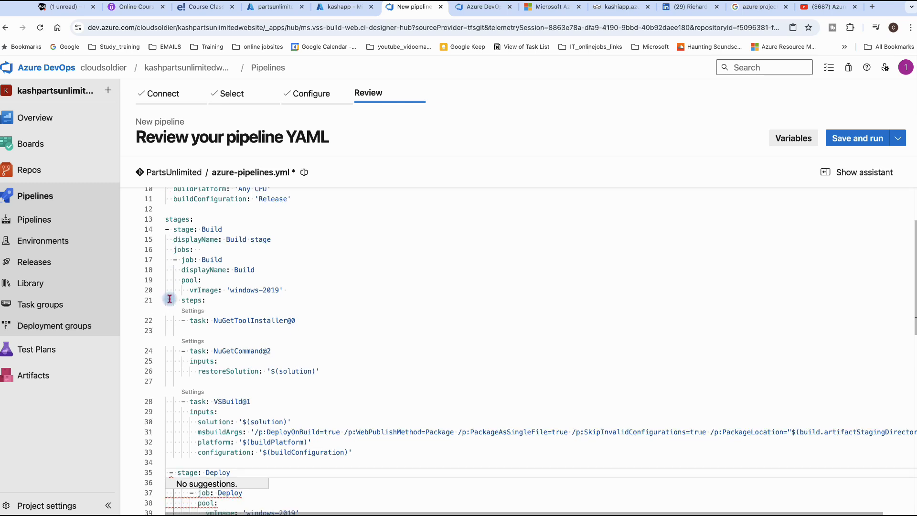
pyautogui.press('BackSpace')
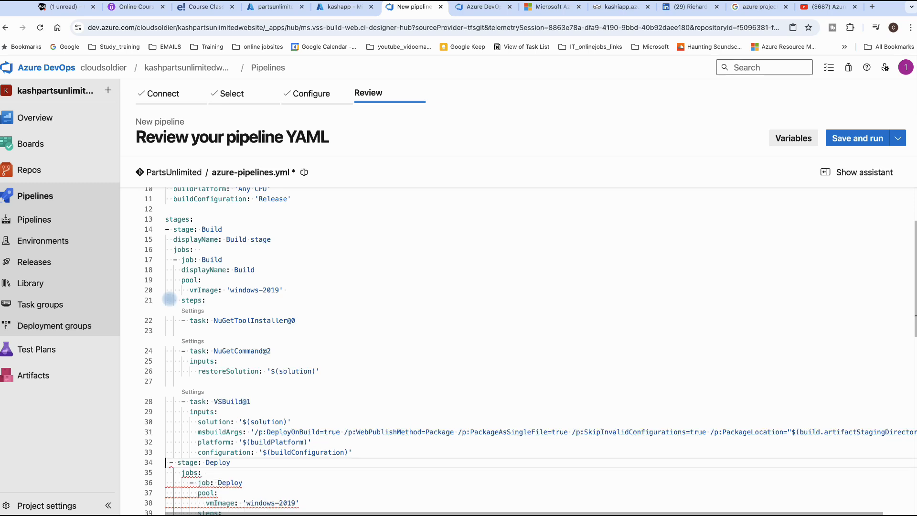
pyautogui.press('Return')
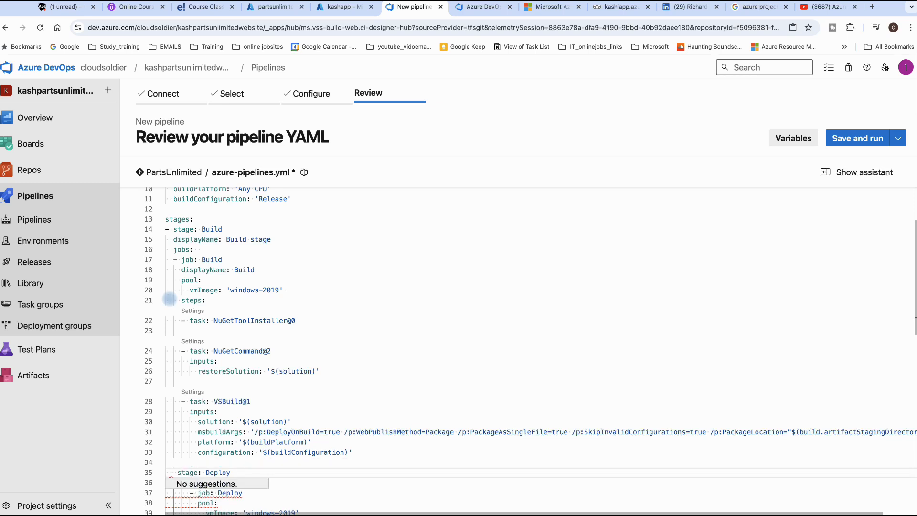
pyautogui.press('Delete')
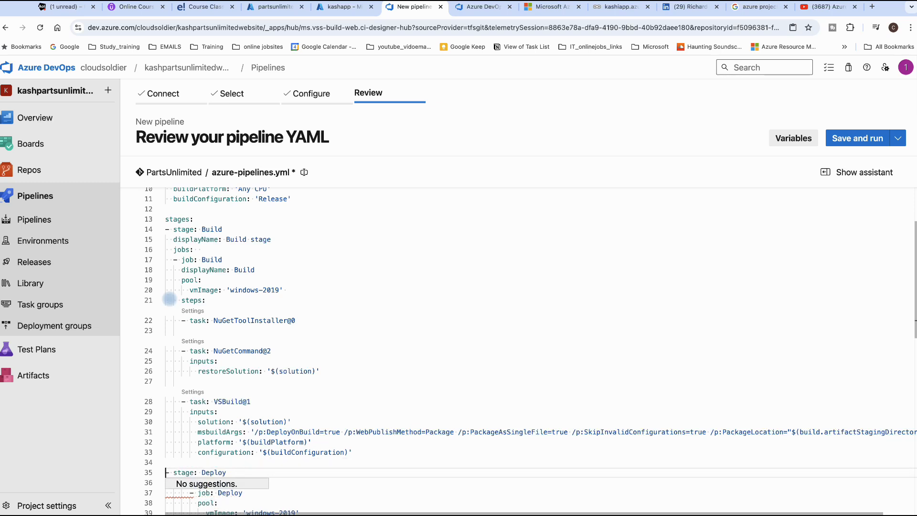
# Outdent the '- job: Deploy' line by one space, using the Build stage's job layout as the reference.
pyautogui.scroll(-6, 246, 289)
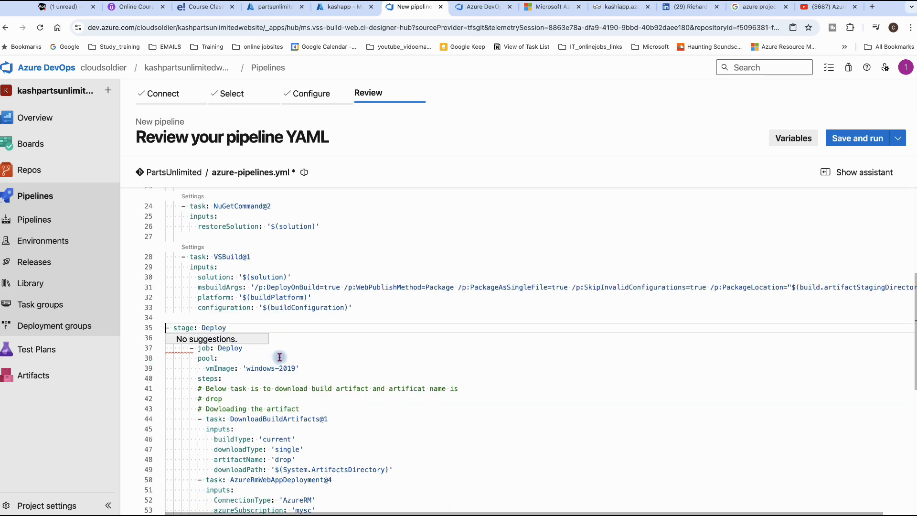
pyautogui.click(357, 348)
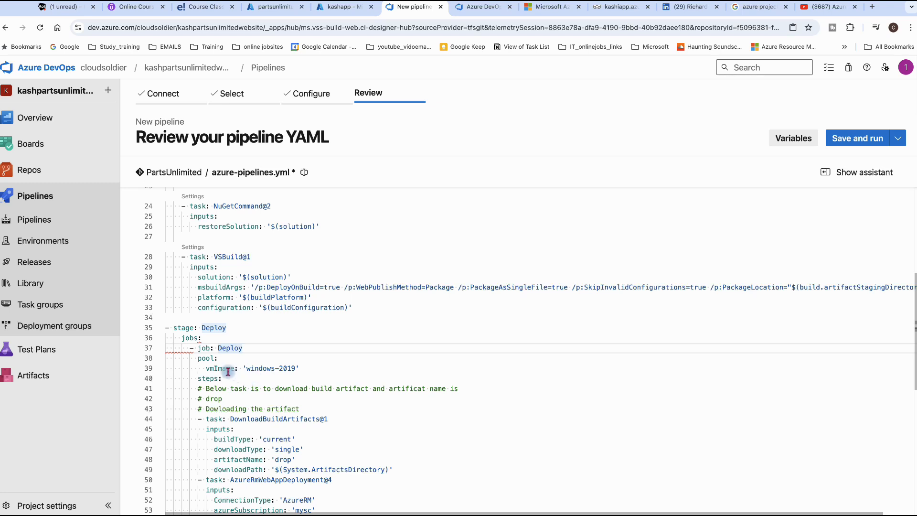
pyautogui.click(192, 353)
pyautogui.press('BackSpace')
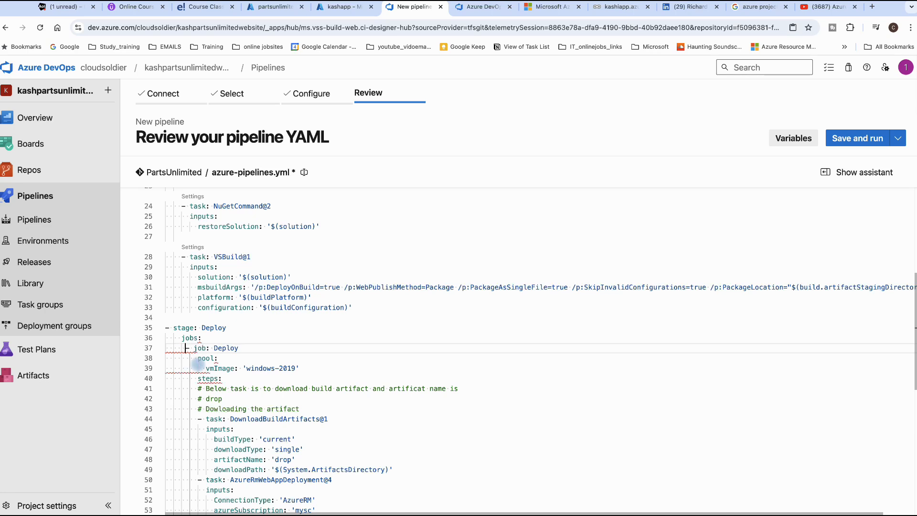
pyautogui.scroll(5, 198, 364)
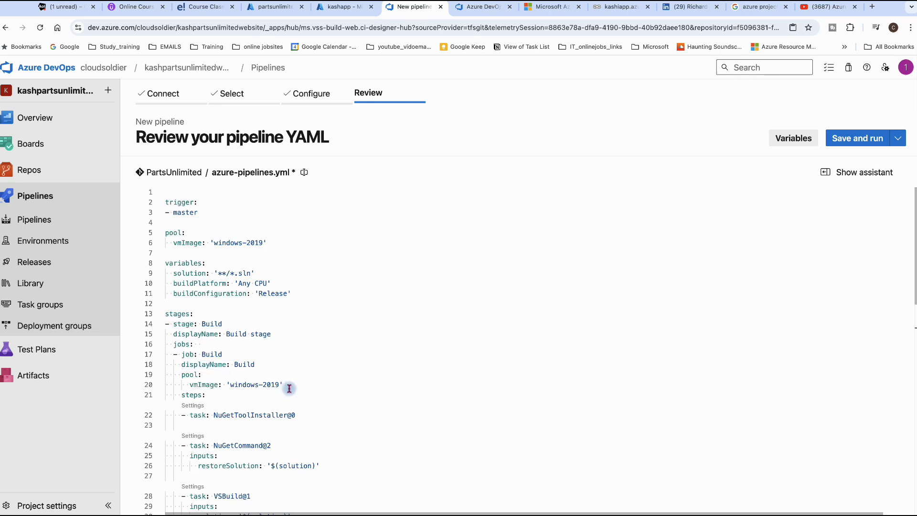
pyautogui.scroll(-1, 289, 388)
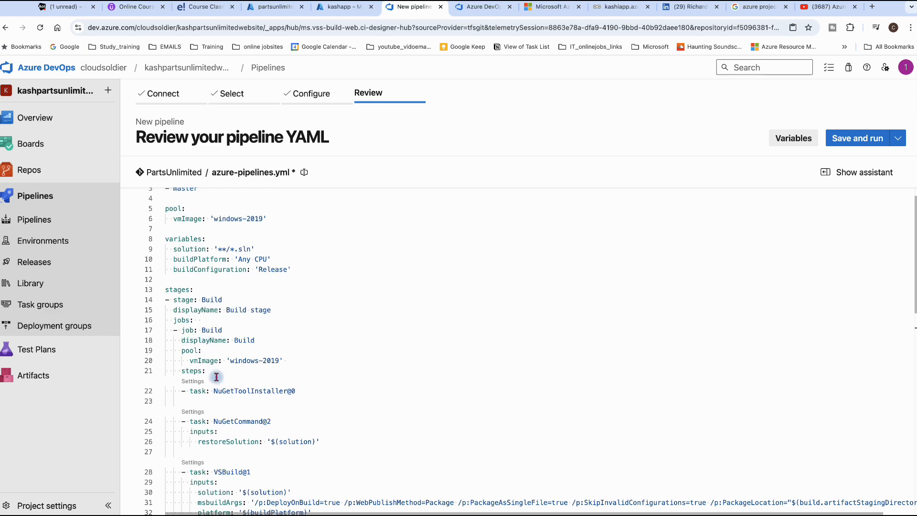
pyautogui.scroll(-5, 212, 368)
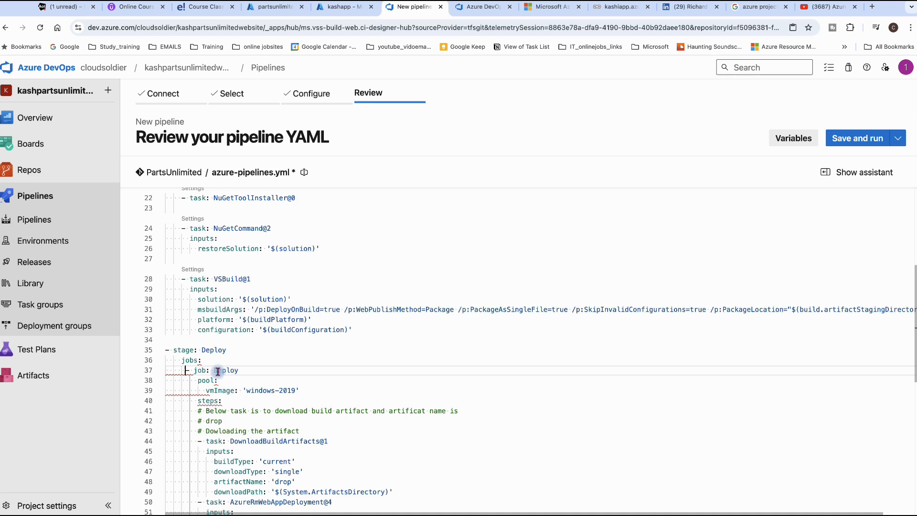
pyautogui.press('BackSpace')
pyautogui.press('BackSpace')
pyautogui.moveTo(189, 373)
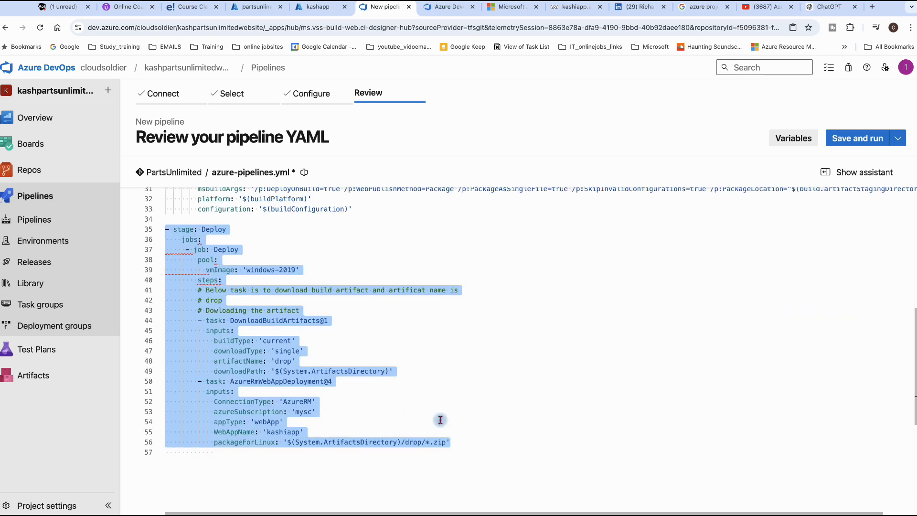
# Copy the full Deploy stage, lines 35 to 56, from azure-pipelines.yml.
pyautogui.click(395, 465)
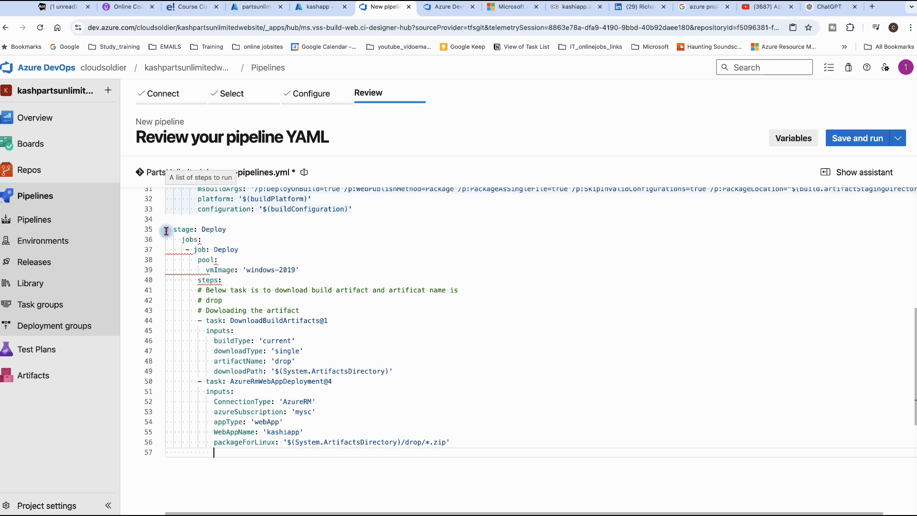
pyautogui.moveTo(166, 231); pyautogui.dragTo(315, 372)
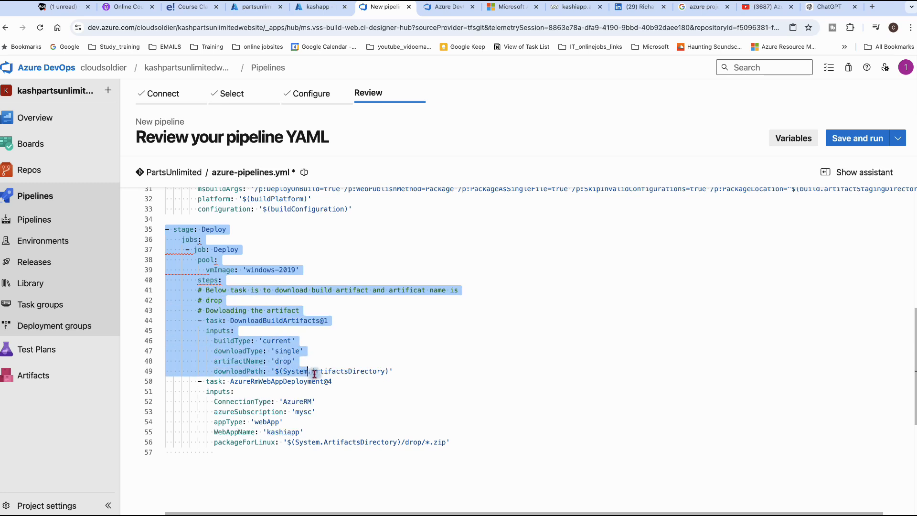
pyautogui.click(529, 404)
pyautogui.moveTo(166, 230); pyautogui.dragTo(459, 446)
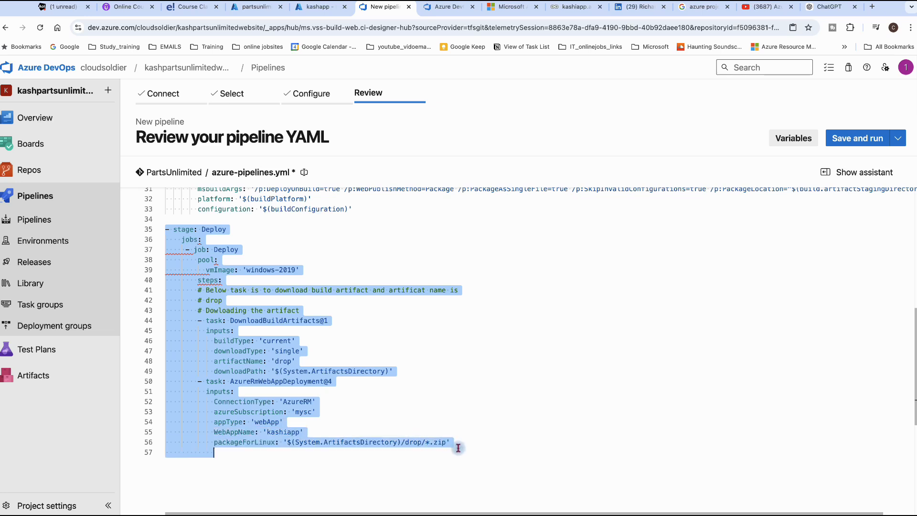
pyautogui.rightClick(280, 375)
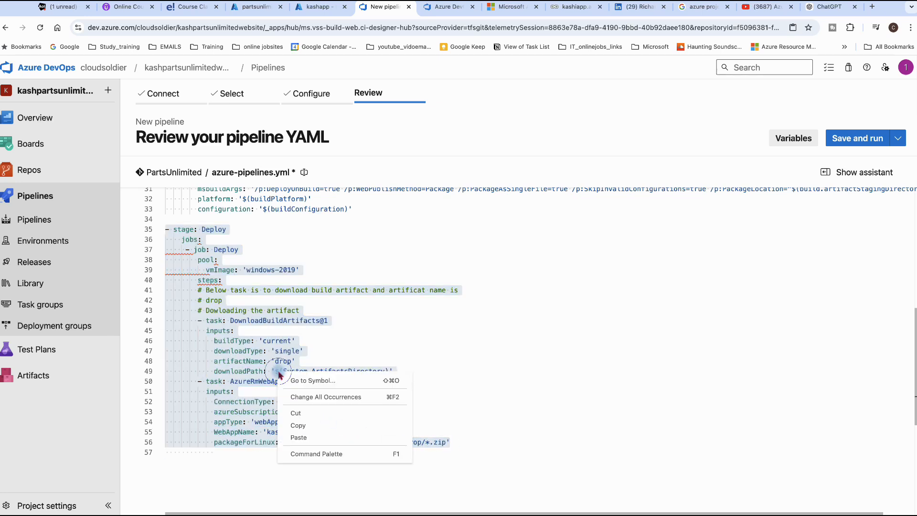
pyautogui.click(298, 425)
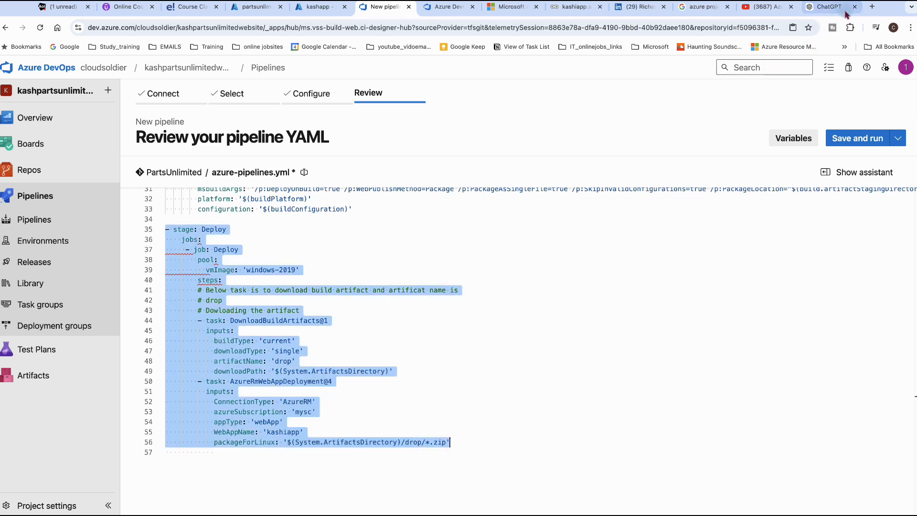
# In a new ChatGPT chat, send "please fix the indentation for this yaml code .." followed by the copied Deploy stage.
pyautogui.click(829, 6)
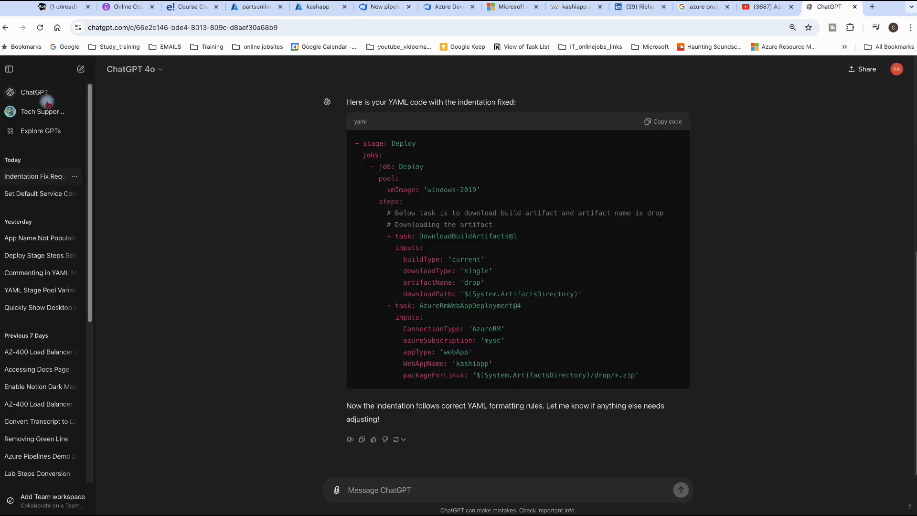
pyautogui.click(33, 93)
pyautogui.click(373, 488)
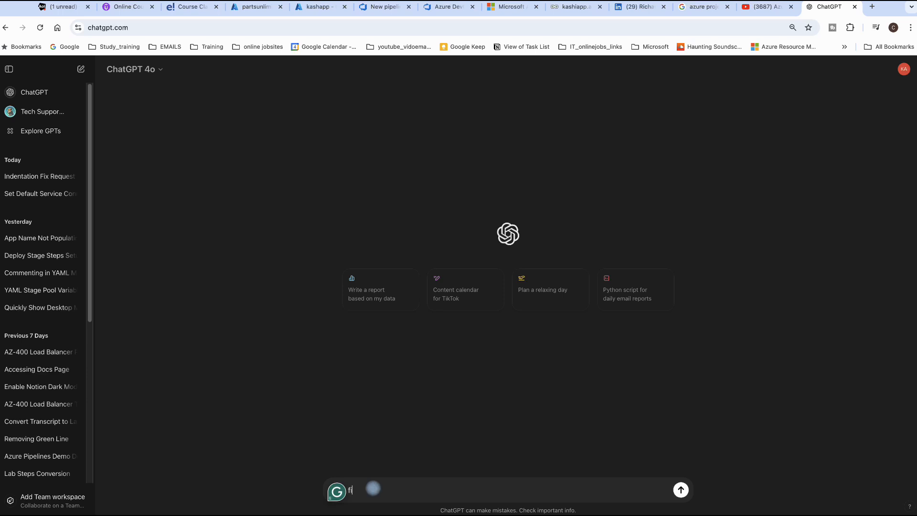
pyautogui.write('ple')
pyautogui.press('BackSpace')
pyautogui.press('BackSpace')
pyautogui.write('ation for this yamlcode')
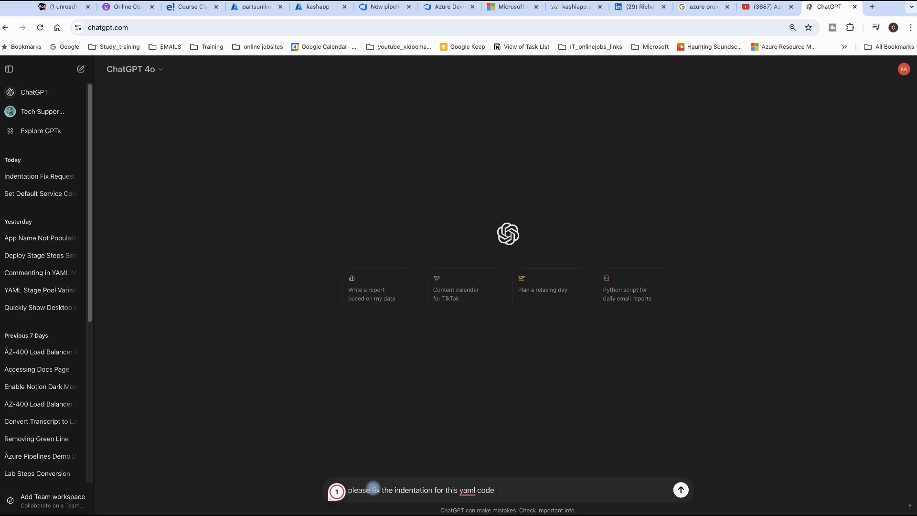
pyautogui.write(' ..')
pyautogui.press('super+v')
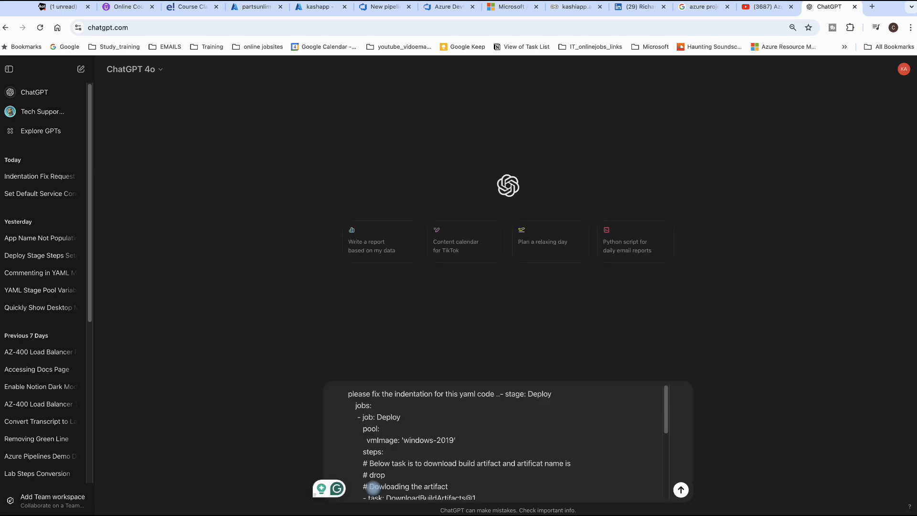
pyautogui.press('Return')
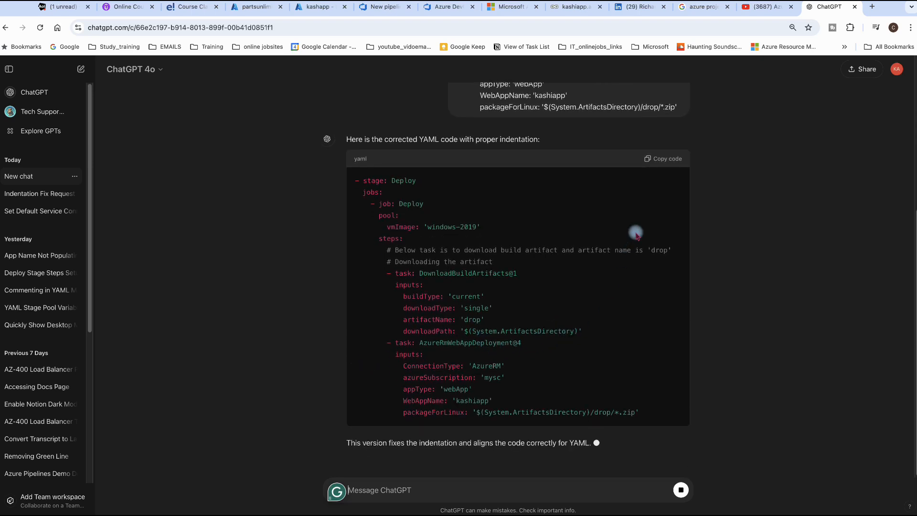
# Copy ChatGPT's corrected YAML and replace the selected Deploy stage in Azure DevOps' azure-pipelines.yml with it.
pyautogui.click(655, 160)
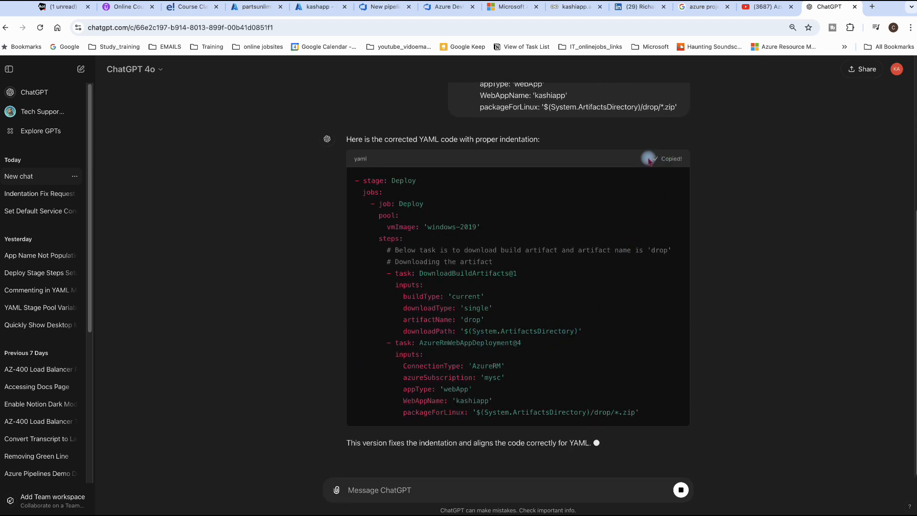
pyautogui.click(438, 10)
pyautogui.click(377, 8)
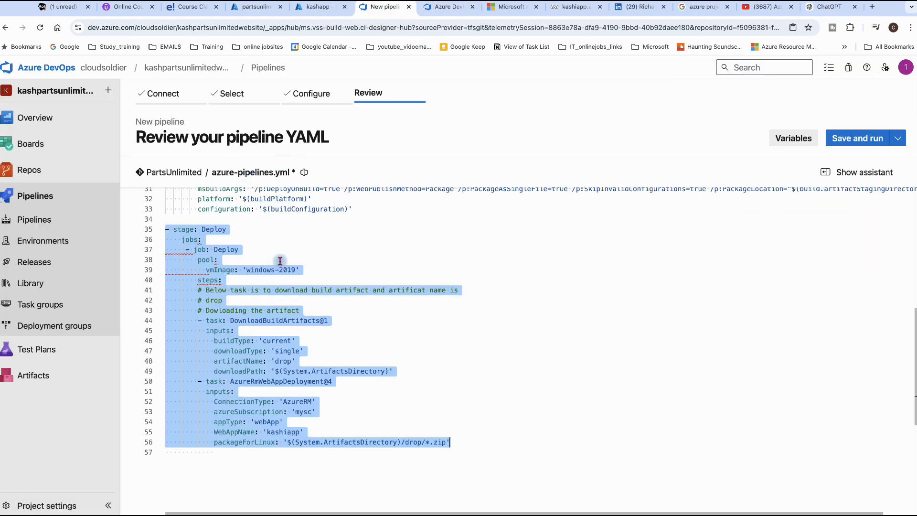
pyautogui.hotkey('ctrl', 'v')
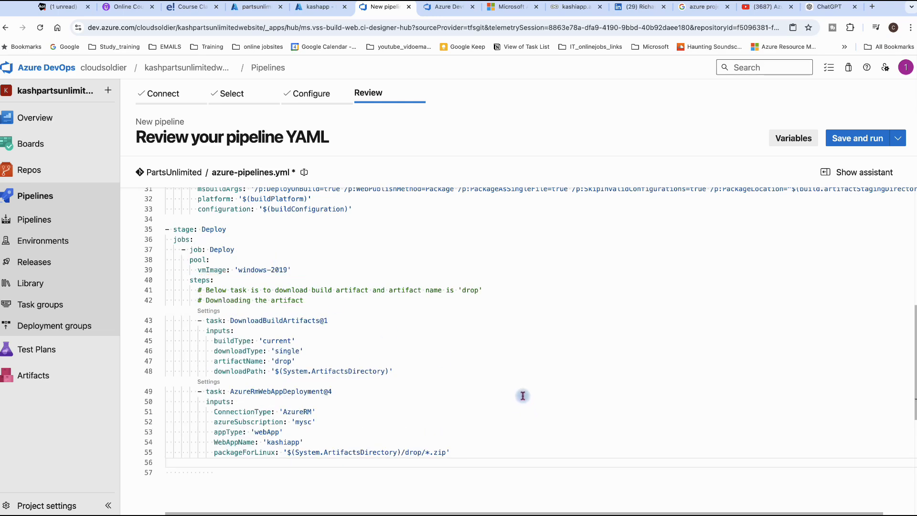
pyautogui.hotkey('ctrl', 'Left')
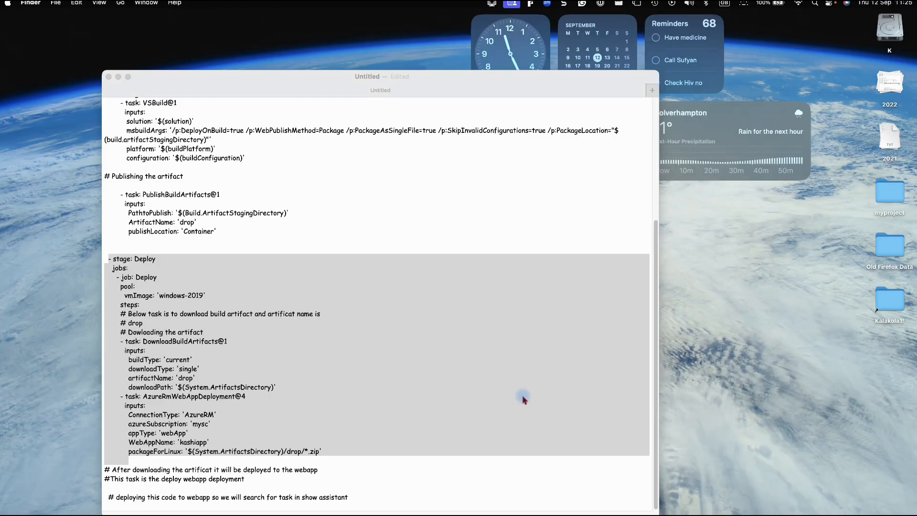
pyautogui.hotkey('ctrl', 'Right')
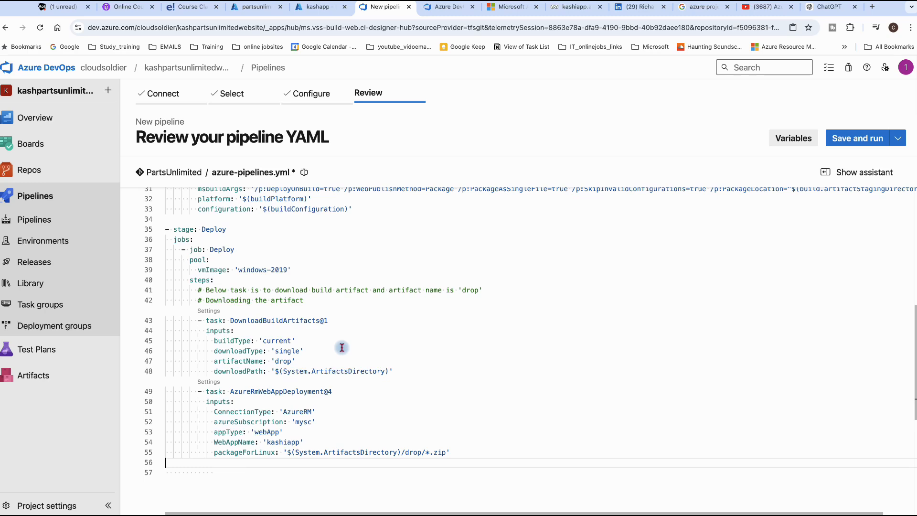
# Review azure-pipelines.yml from the trigger onward, and collapse the Build and Deploy stages to compare their top-level structure.
pyautogui.scroll(10, 341, 346)
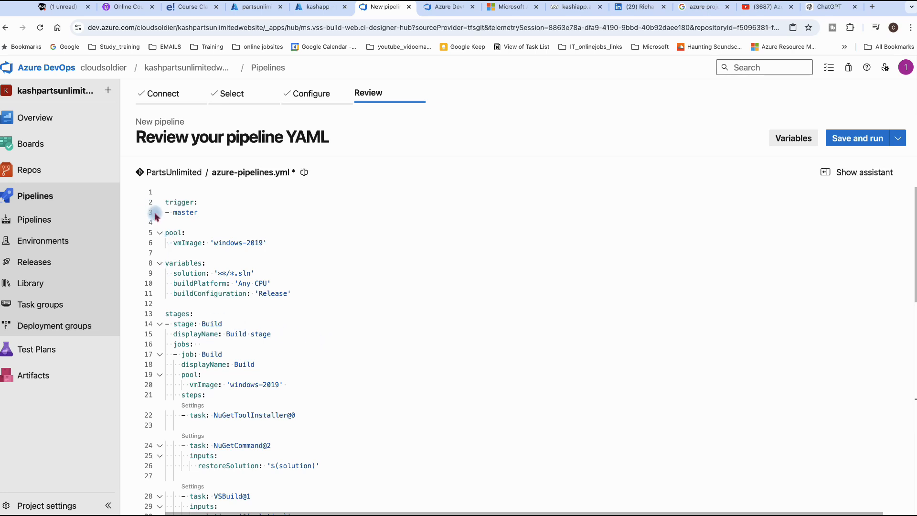
pyautogui.scroll(-1, 223, 268)
pyautogui.scroll(1, 217, 260)
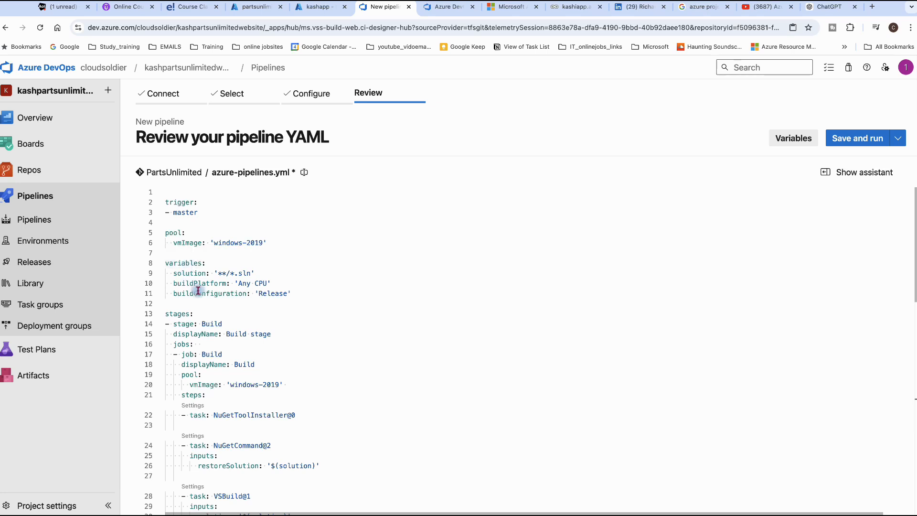
pyautogui.scroll(-1, 196, 291)
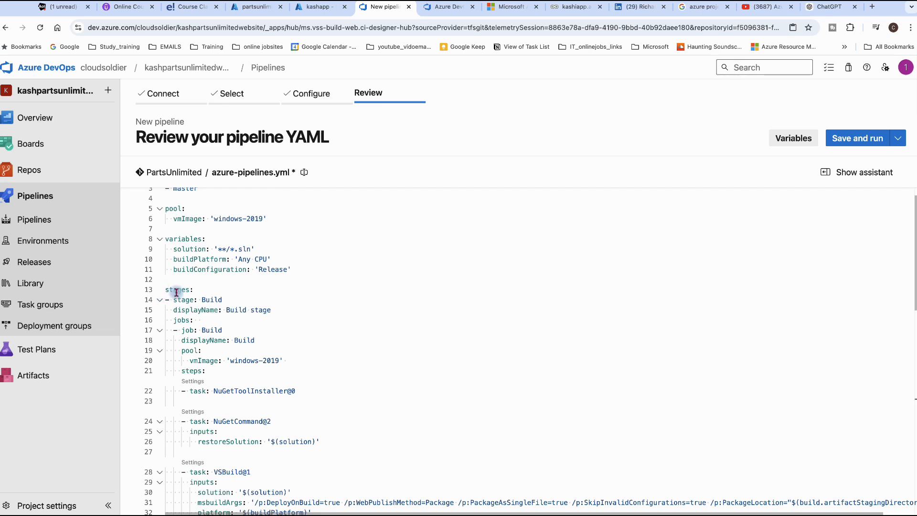
pyautogui.click(378, 298)
pyautogui.moveTo(166, 288)
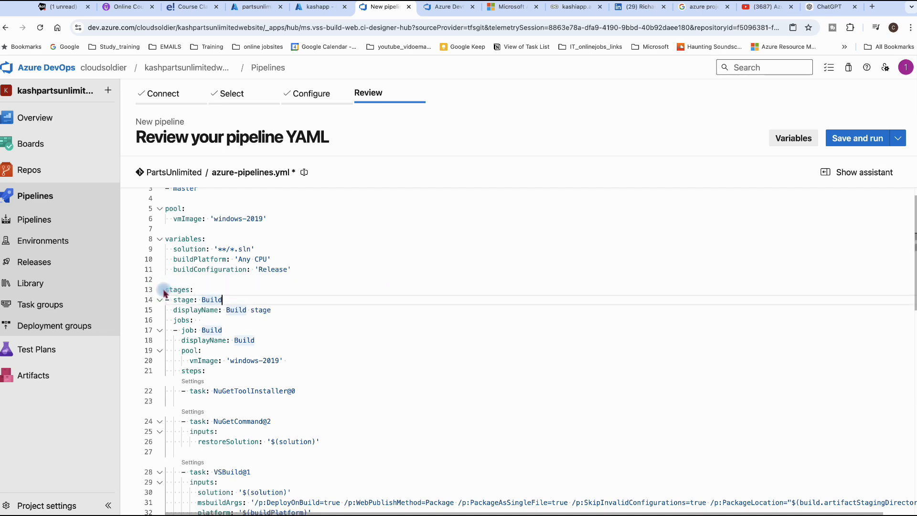
pyautogui.click(161, 299)
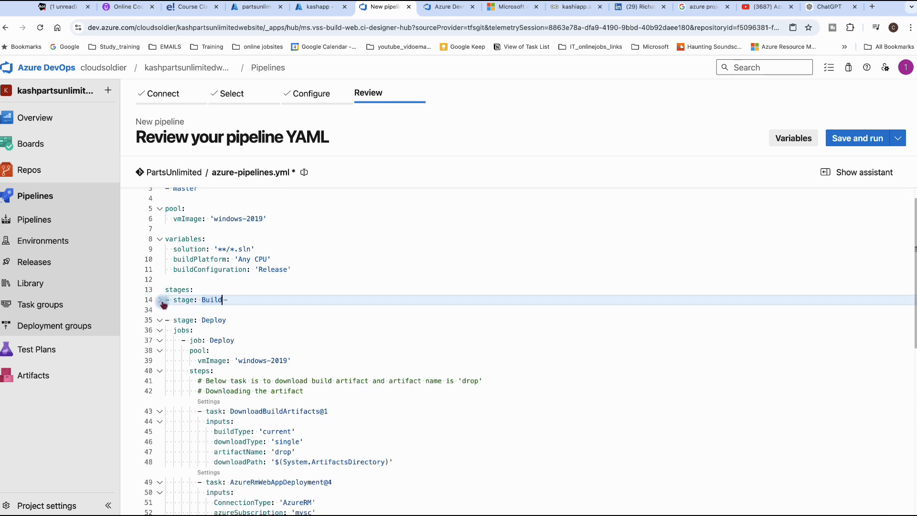
pyautogui.click(161, 300)
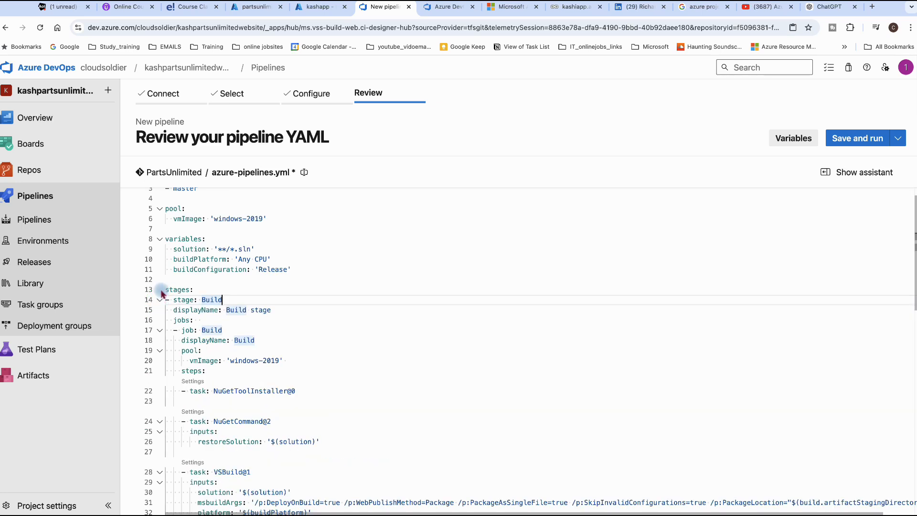
pyautogui.click(160, 299)
pyautogui.scroll(-10, 184, 347)
pyautogui.scroll(4, 185, 344)
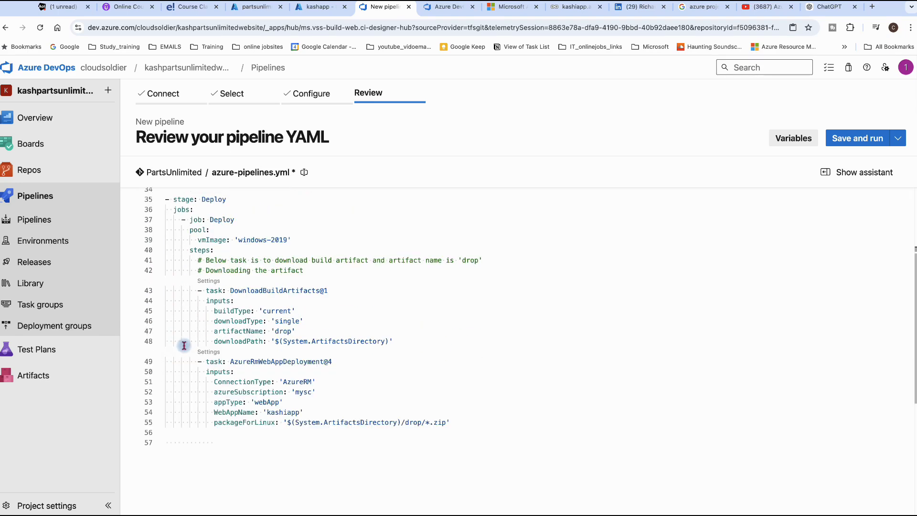
pyautogui.scroll(3, 184, 345)
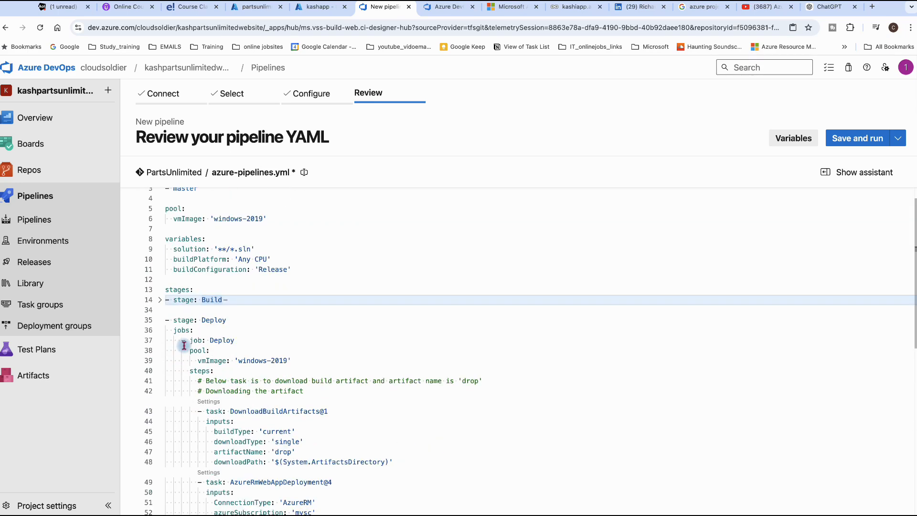
pyautogui.click(160, 320)
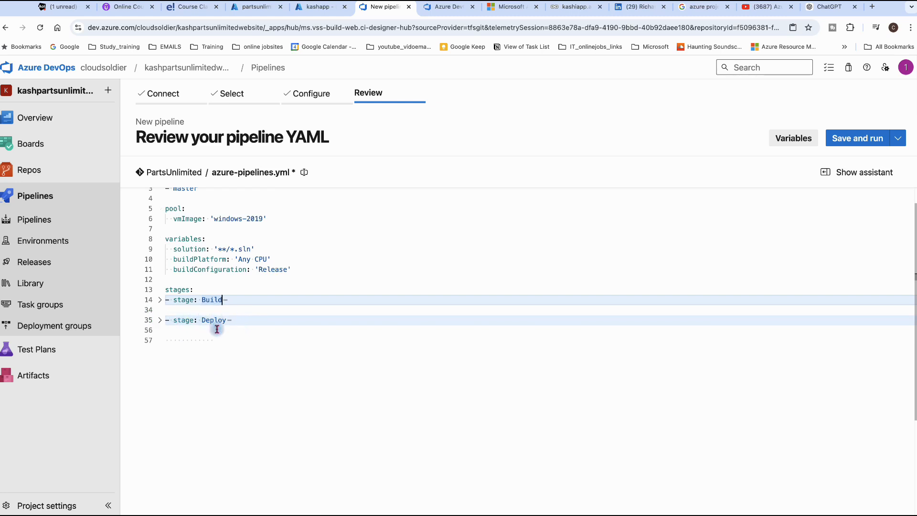
# Expand the Build stage and examine its job, pool and NuGetToolInstaller@0 task.
pyautogui.click(161, 300)
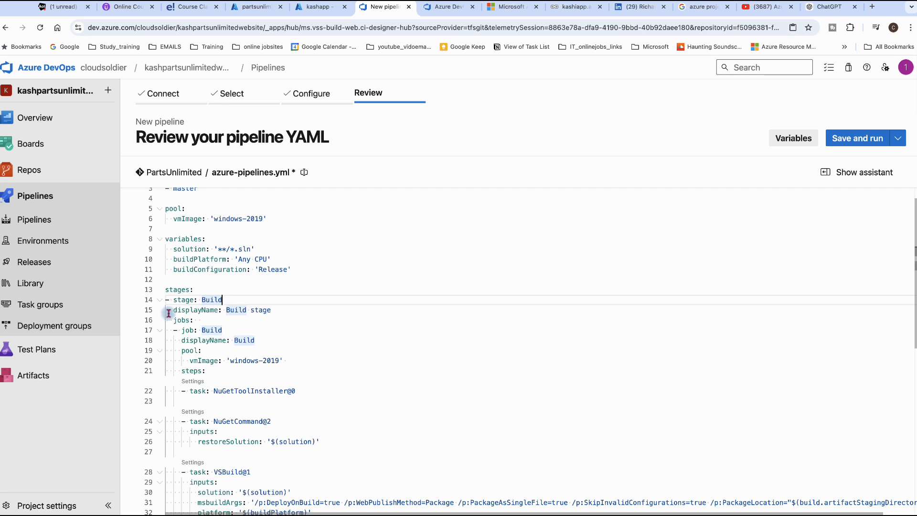
pyautogui.scroll(1, 165, 317)
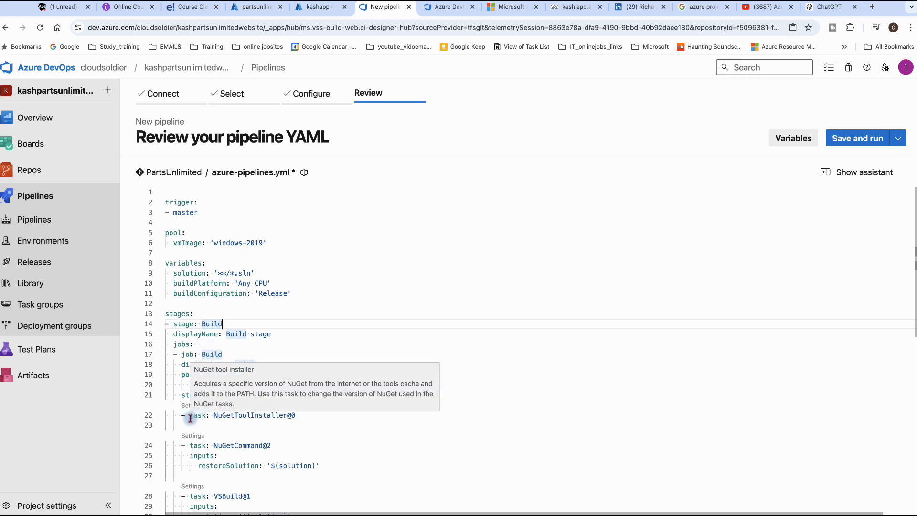
pyautogui.scroll(-3, 193, 409)
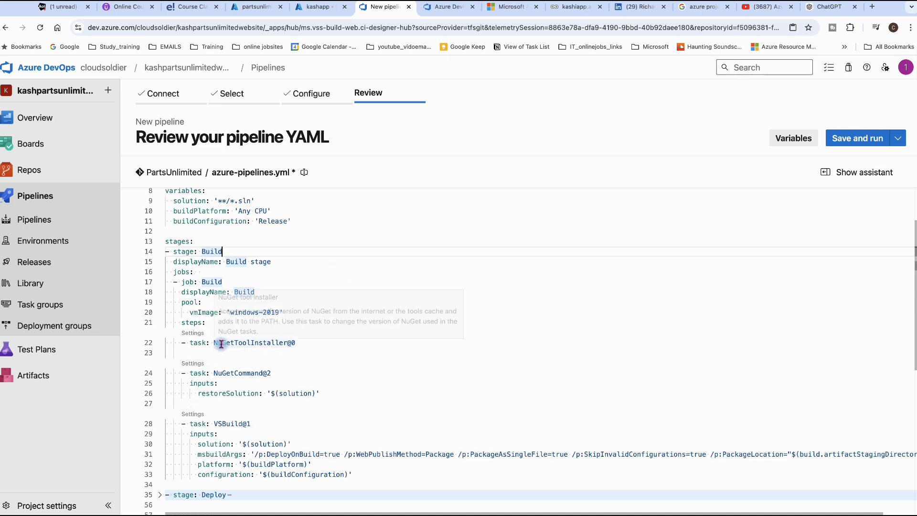
pyautogui.moveTo(218, 343)
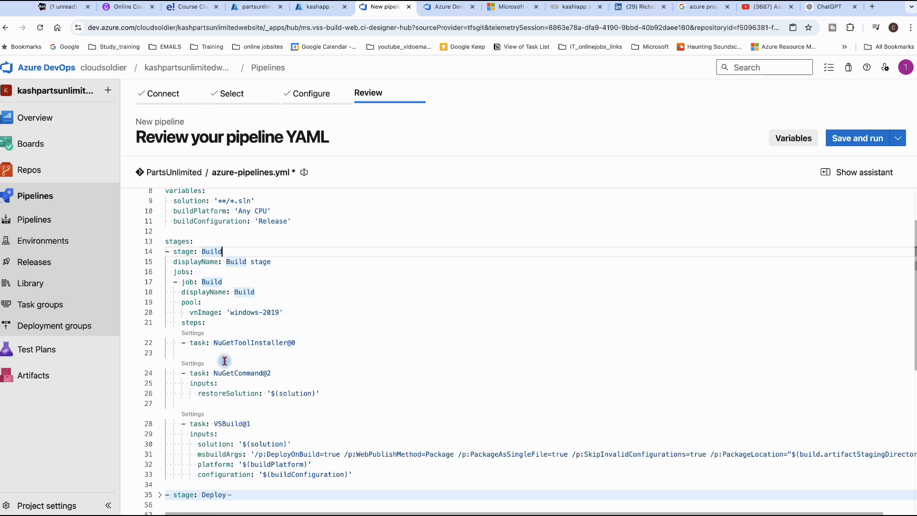
# Copy the task name NuGetCommand@2 from the Build stage and search Google for it in a new browser tab.
pyautogui.moveTo(226, 373)
pyautogui.moveTo(215, 372); pyautogui.dragTo(270, 371)
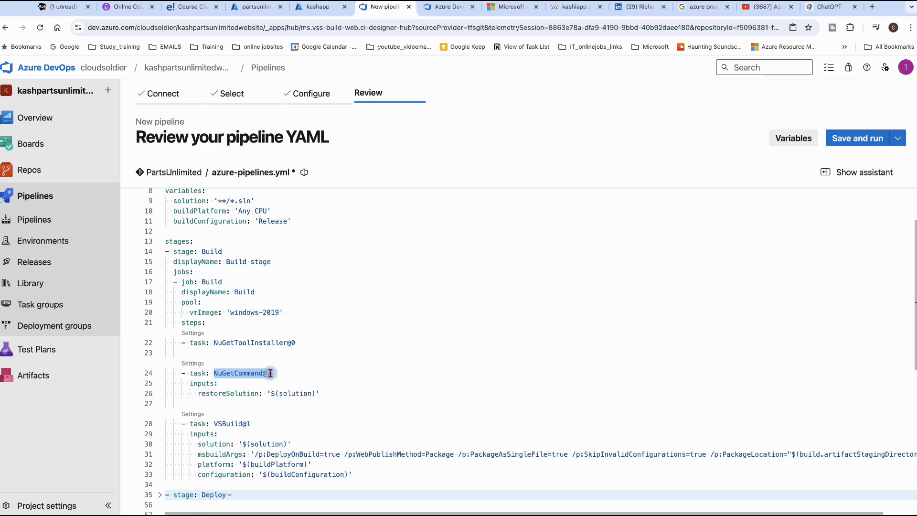
pyautogui.rightClick(270, 372)
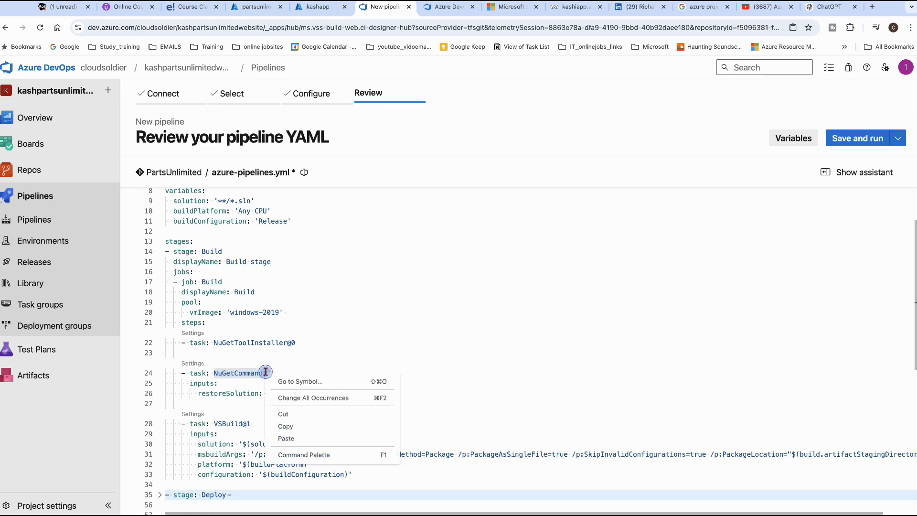
pyautogui.click(288, 425)
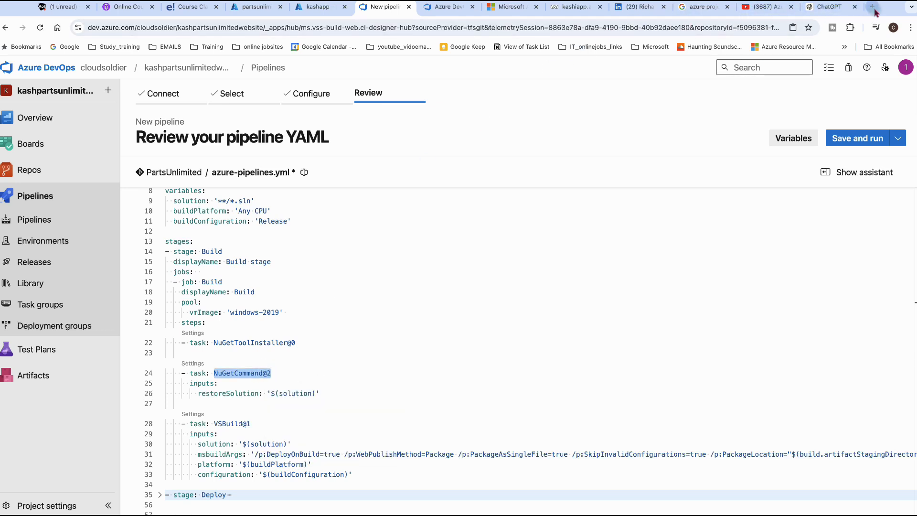
pyautogui.click(872, 6)
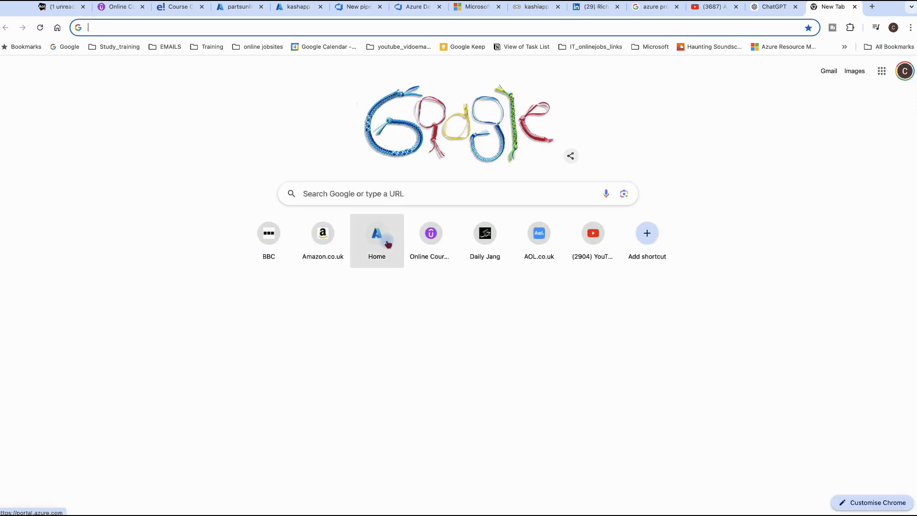
pyautogui.click(364, 194)
pyautogui.rightClick(364, 192)
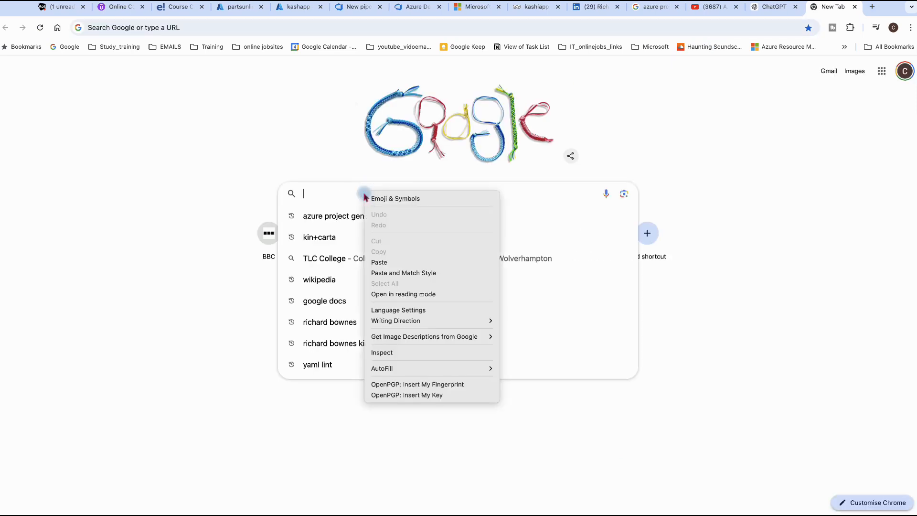
pyautogui.click(376, 263)
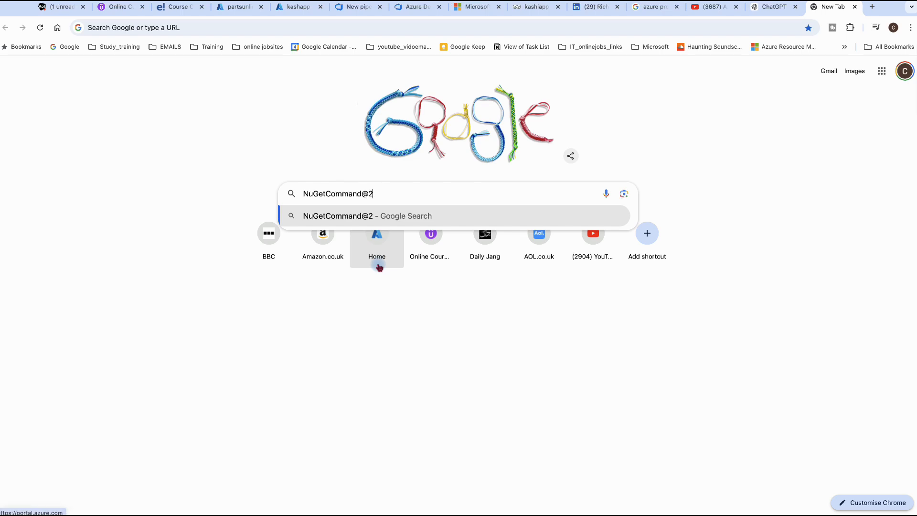
pyautogui.press('Return')
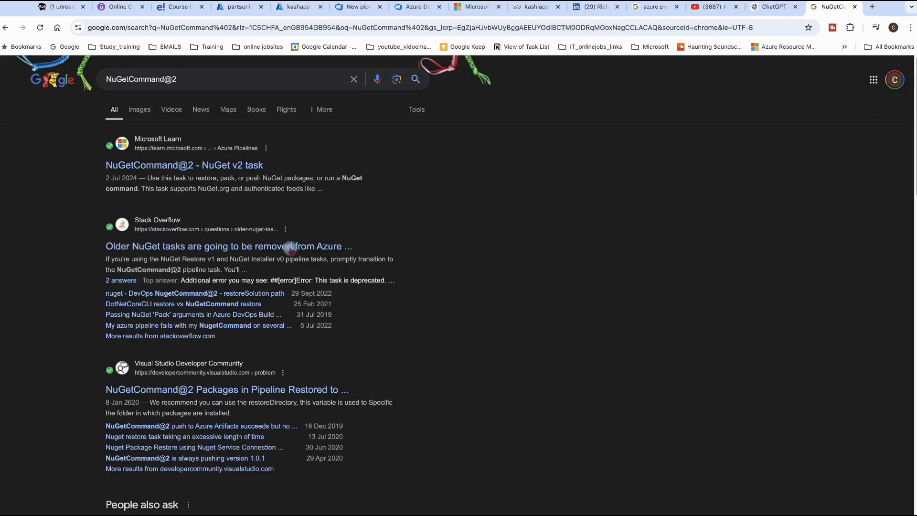
# Read the Microsoft Learn page on the NuGetCommand@2 task, including its syntax and inputs, and return to the pipeline YAML.
pyautogui.click(185, 167)
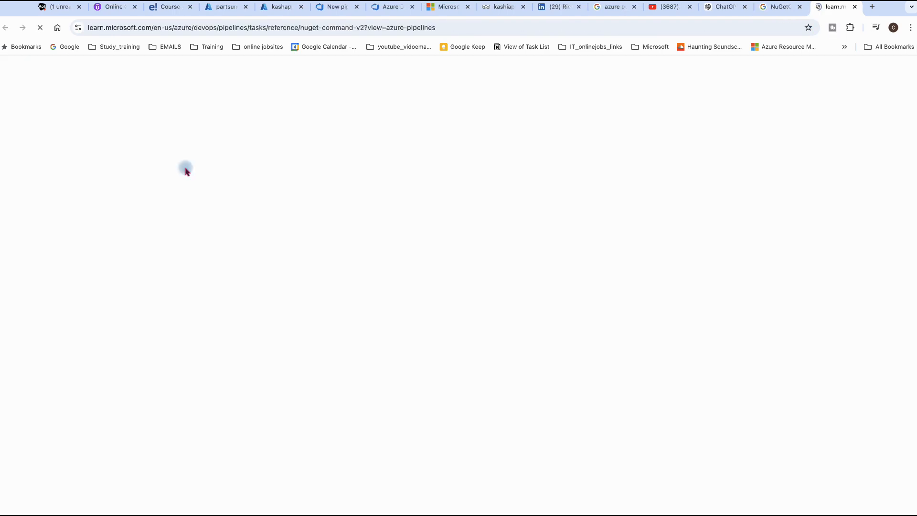
pyautogui.scroll(-1, 360, 318)
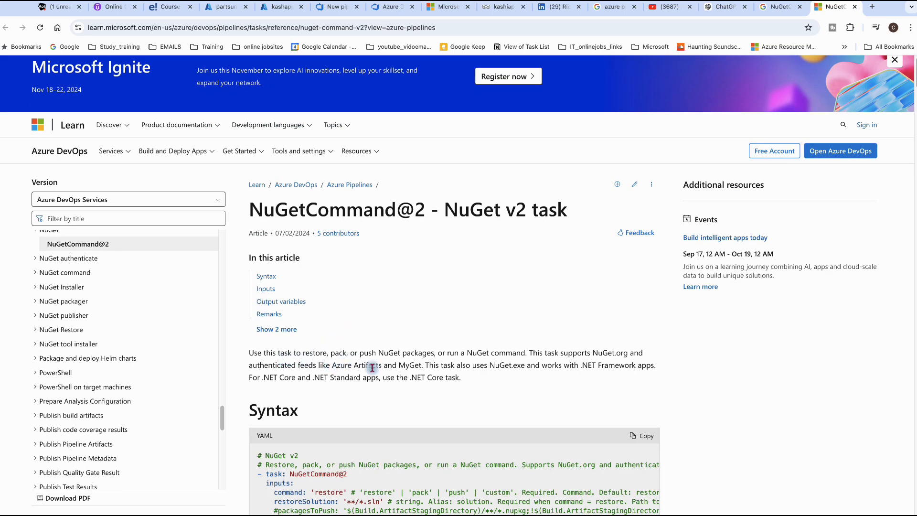
pyautogui.scroll(-3, 411, 385)
pyautogui.scroll(-10, 414, 390)
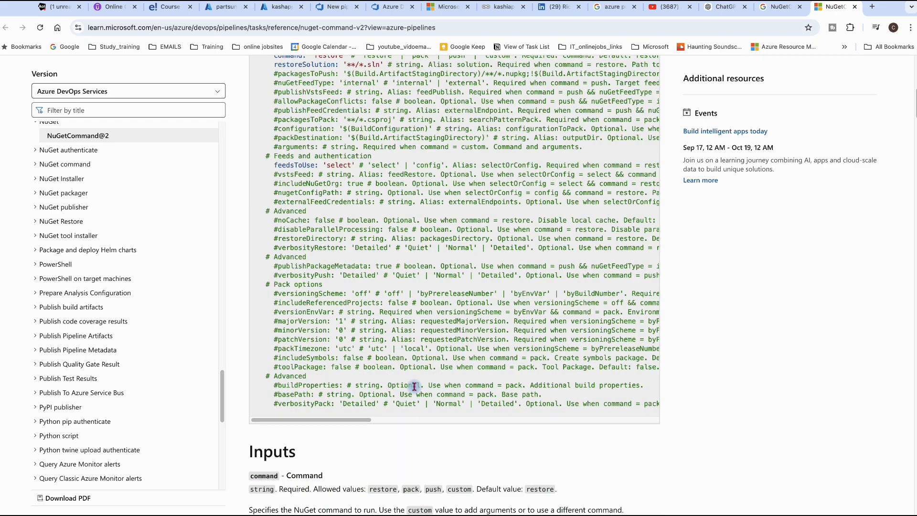
pyautogui.scroll(-4, 313, 358)
pyautogui.scroll(15, 313, 358)
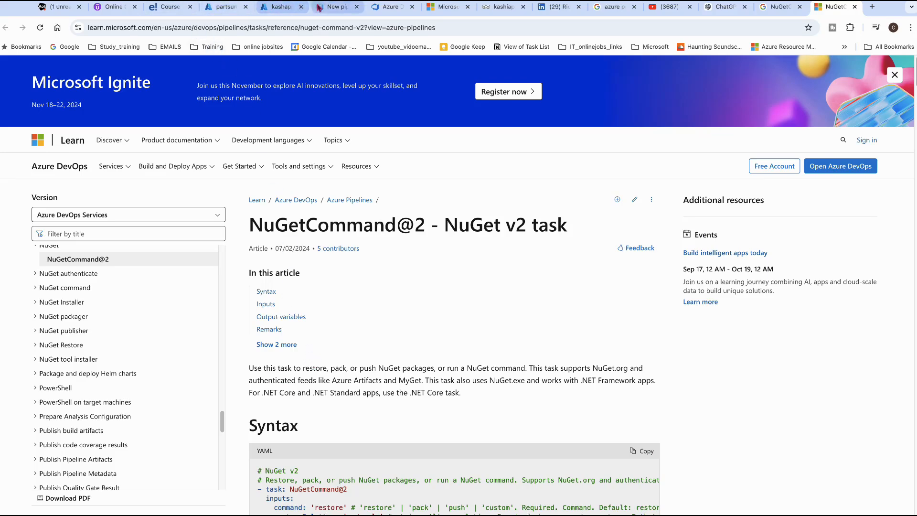
pyautogui.click(334, 7)
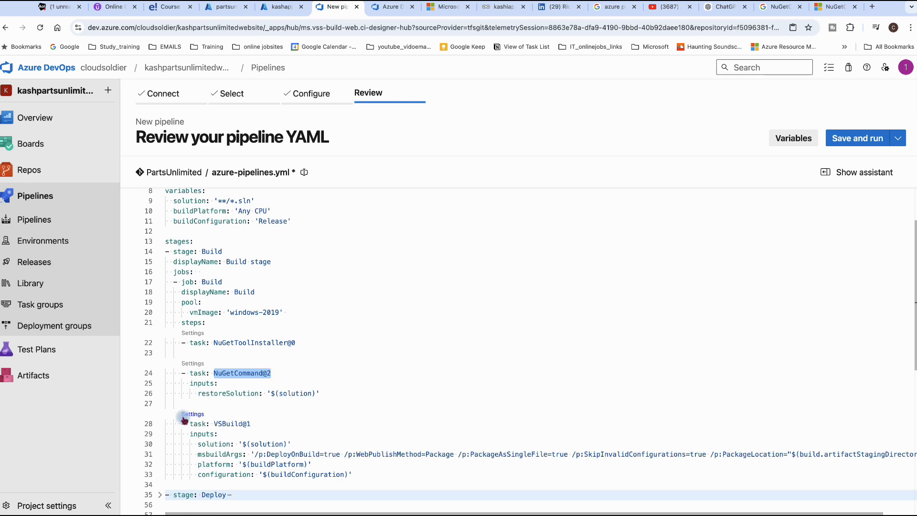
# Copy the task name VSBuild@1 from the Build stage and search Google for it in place of NuGetCommand@2.
pyautogui.moveTo(213, 423); pyautogui.dragTo(246, 423)
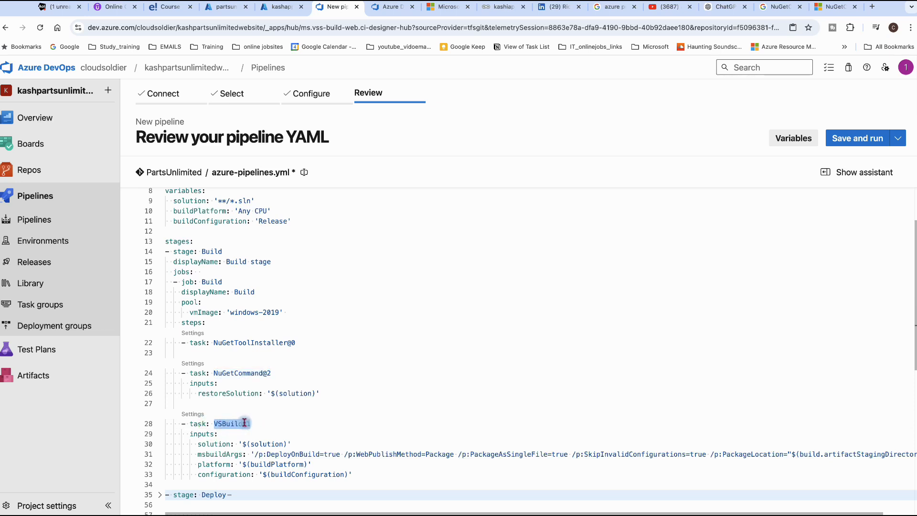
pyautogui.rightClick(250, 423)
pyautogui.click(264, 477)
pyautogui.click(833, 7)
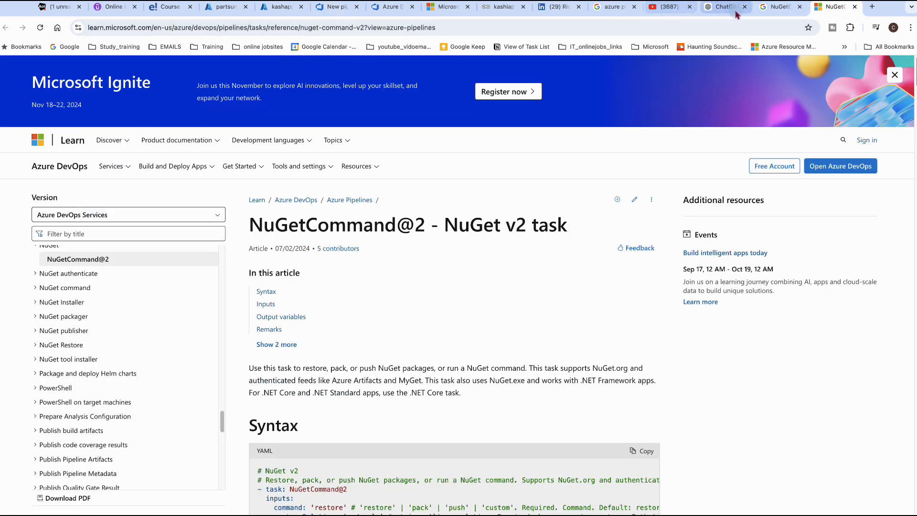
pyautogui.click(780, 7)
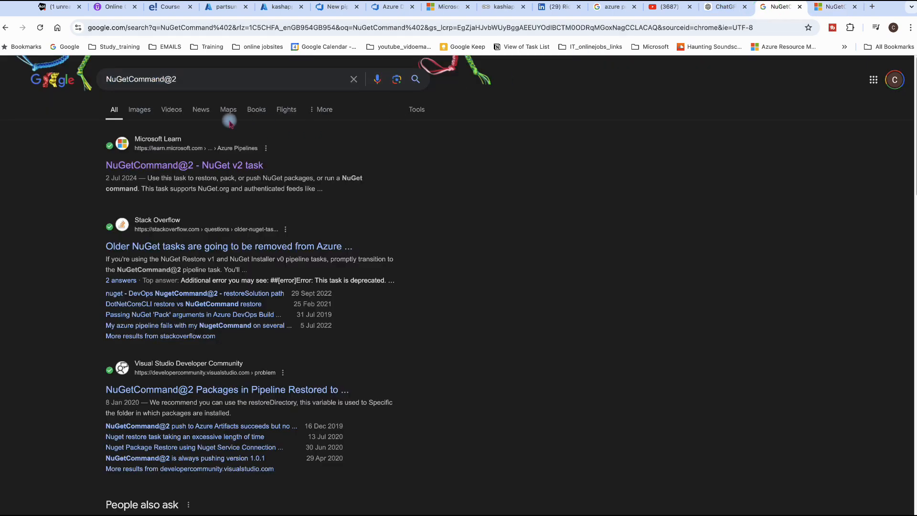
pyautogui.moveTo(178, 81); pyautogui.dragTo(87, 84)
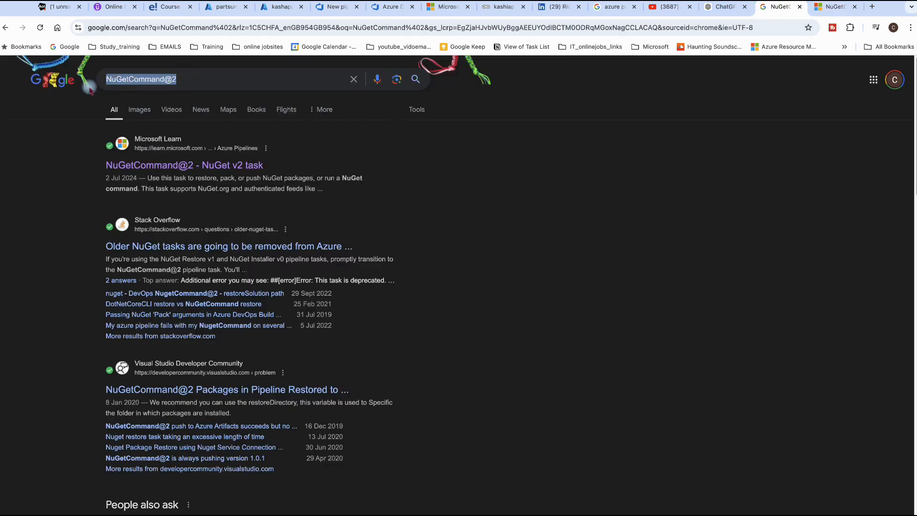
pyautogui.write('VSBuild@1')
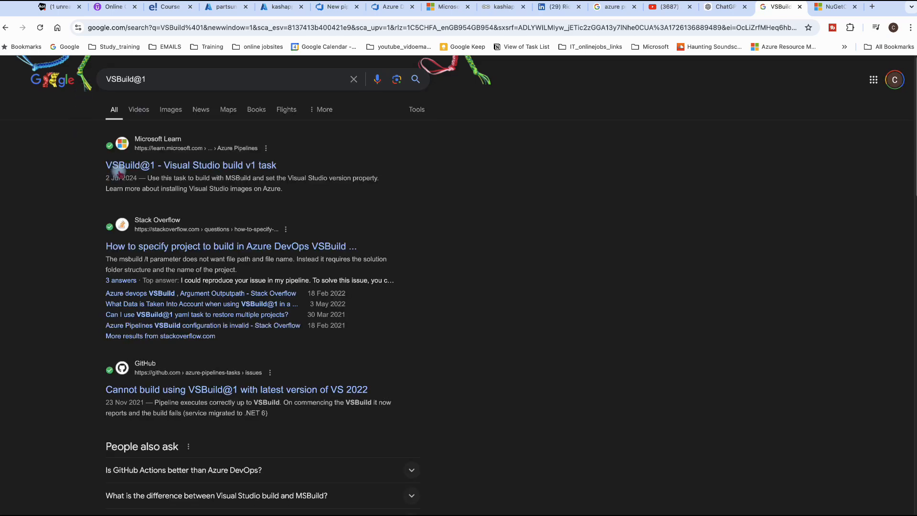
# Read the Microsoft Learn page on the VSBuild@1 task, including its description and syntax, and return to the pipeline YAML.
pyautogui.click(119, 168)
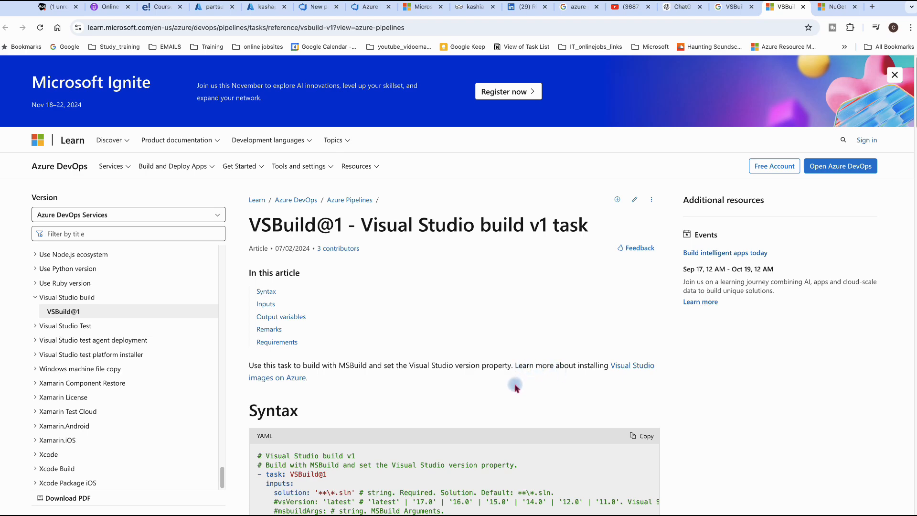
pyautogui.scroll(-2, 513, 387)
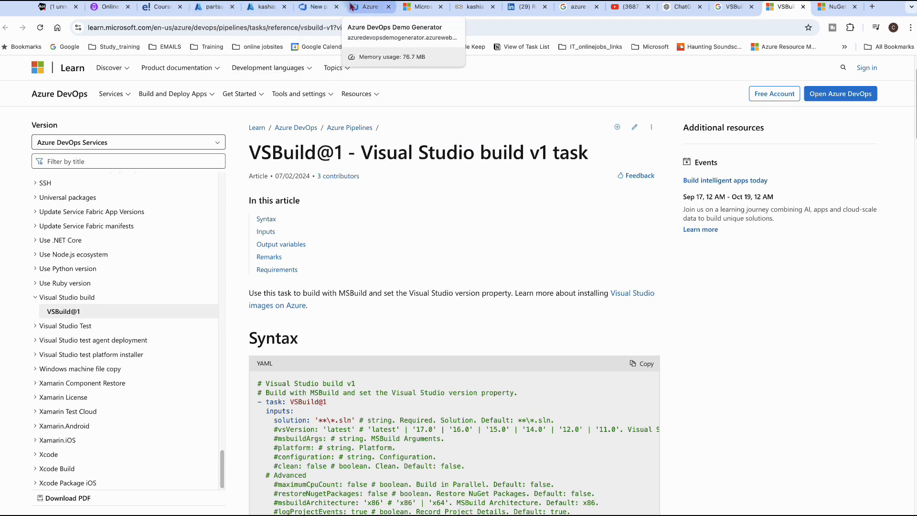
pyautogui.click(315, 8)
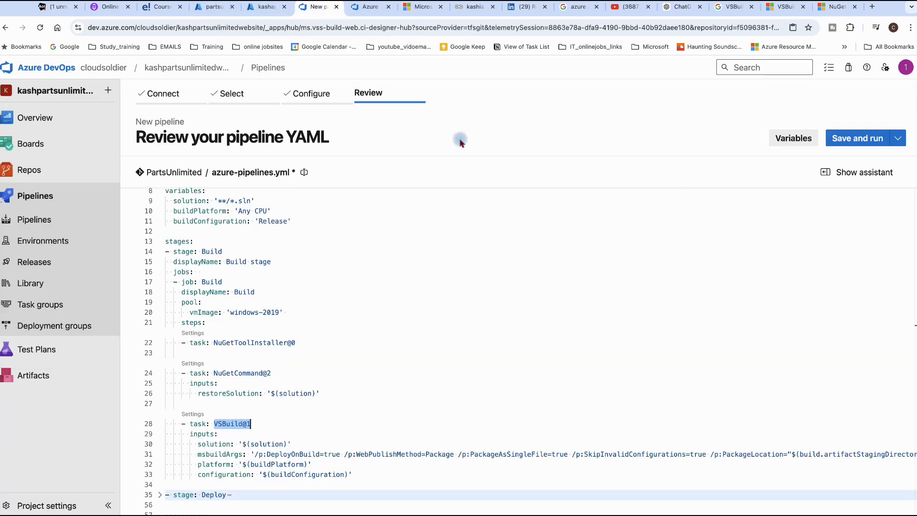
# Review the Build stage's NuGet and VSBuild@1 tasks and their inputs in azure-pipelines.yml.
pyautogui.scroll(-1, 397, 192)
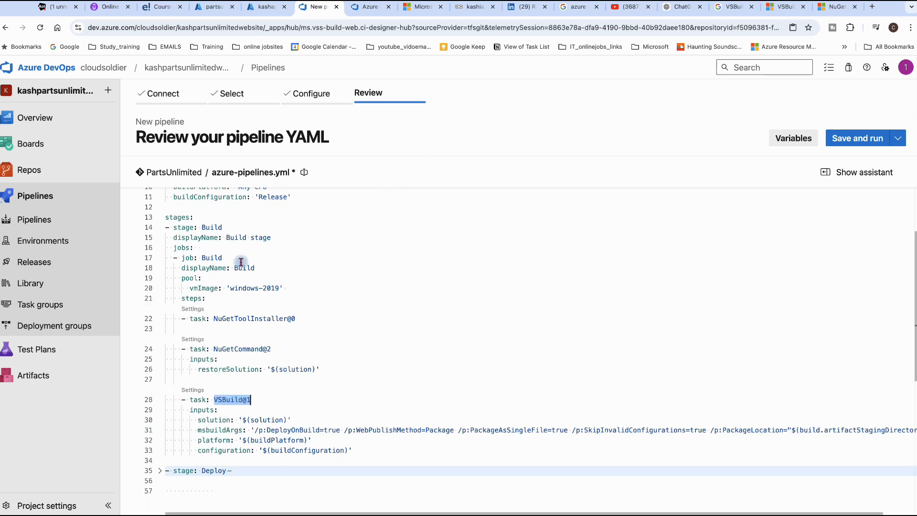
pyautogui.click(385, 369)
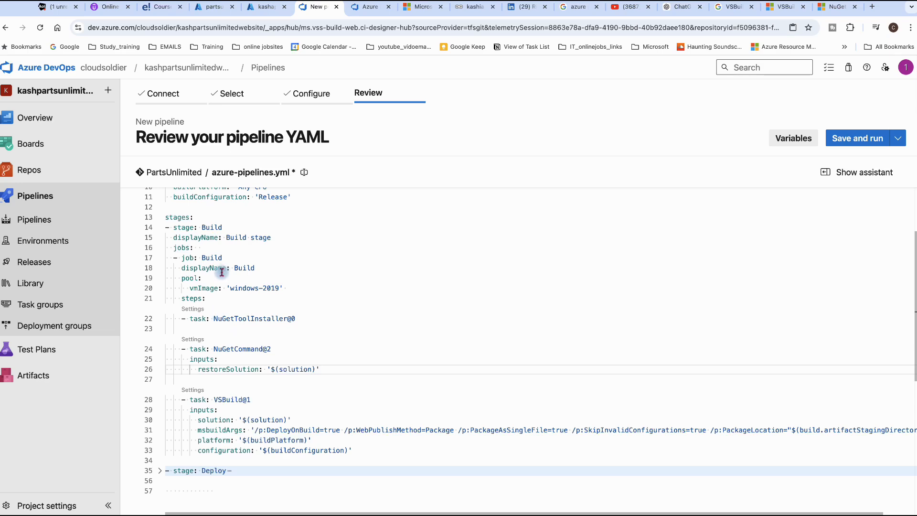
pyautogui.scroll(4, 262, 303)
pyautogui.scroll(-8, 260, 305)
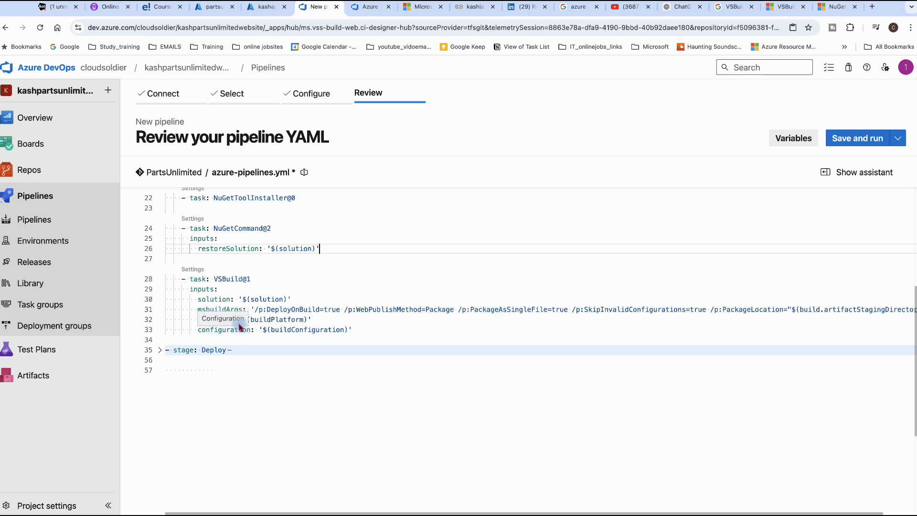
# Expand the Deploy stage and examine its job, pool, DownloadBuildArtifacts@1 and AzureRmWebAppDeployment@4 tasks.
pyautogui.click(160, 349)
pyautogui.scroll(-3, 228, 384)
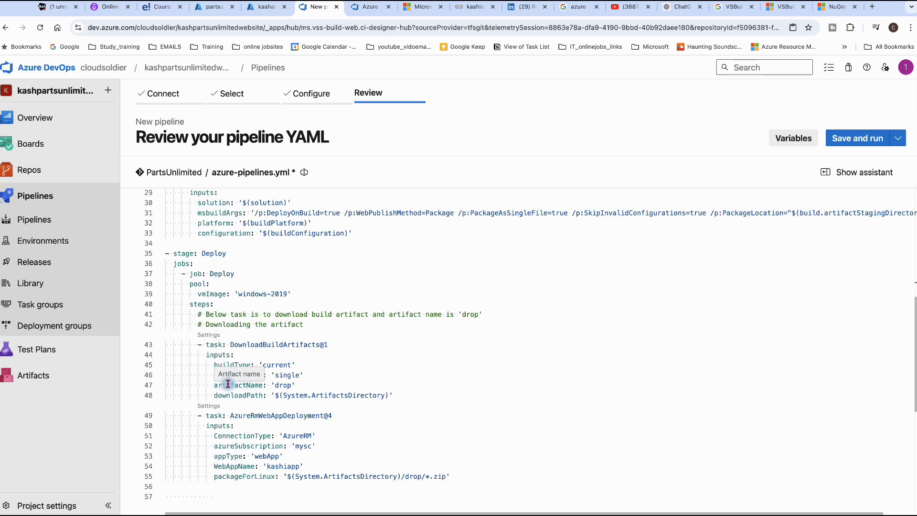
pyautogui.scroll(-2, 228, 384)
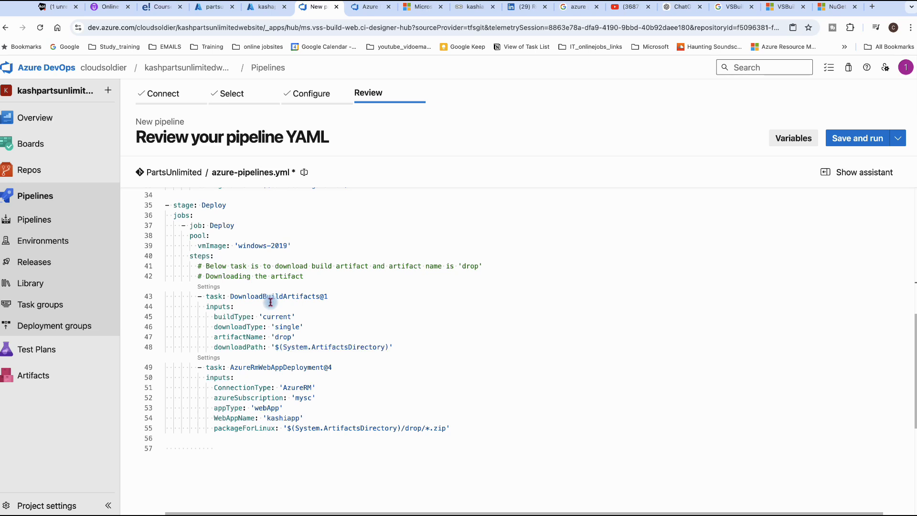
pyautogui.moveTo(270, 301)
# Delete the AzureRmWebAppDeployment@4 task from the Deploy stage and open the Azure App Service deploy task by searching the assistant for "web app".
pyautogui.moveTo(199, 371); pyautogui.dragTo(453, 436)
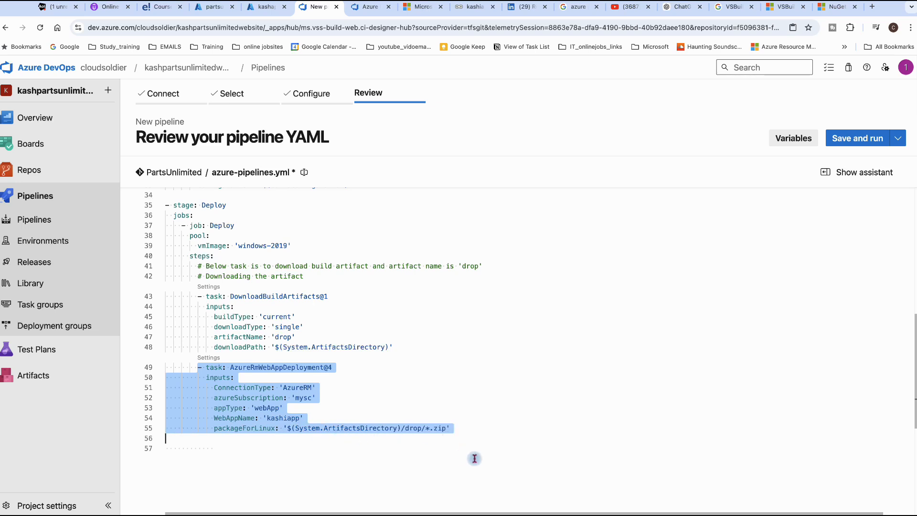
pyautogui.press('BackSpace')
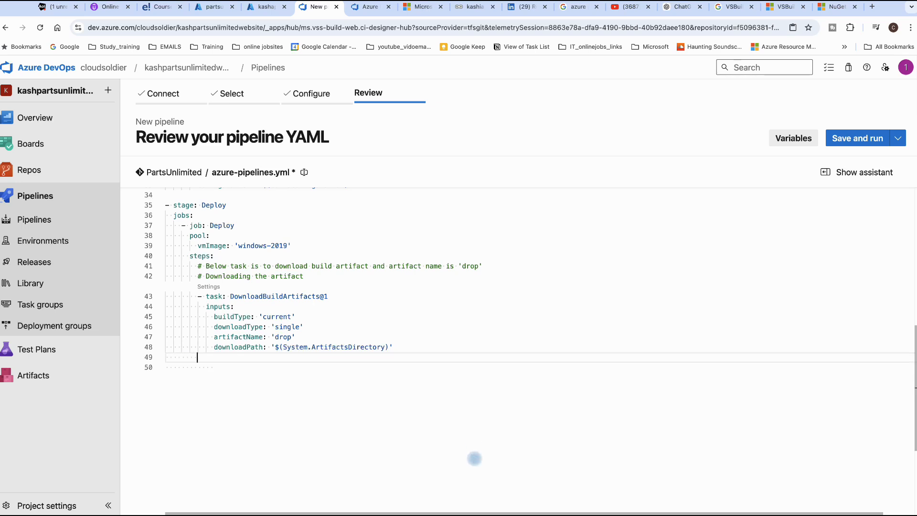
pyautogui.click(868, 173)
pyautogui.click(816, 197)
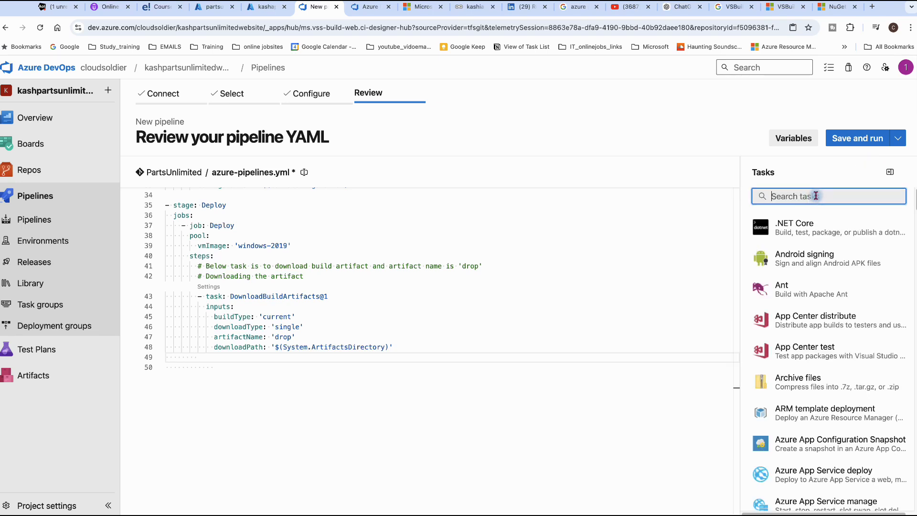
pyautogui.write('web app')
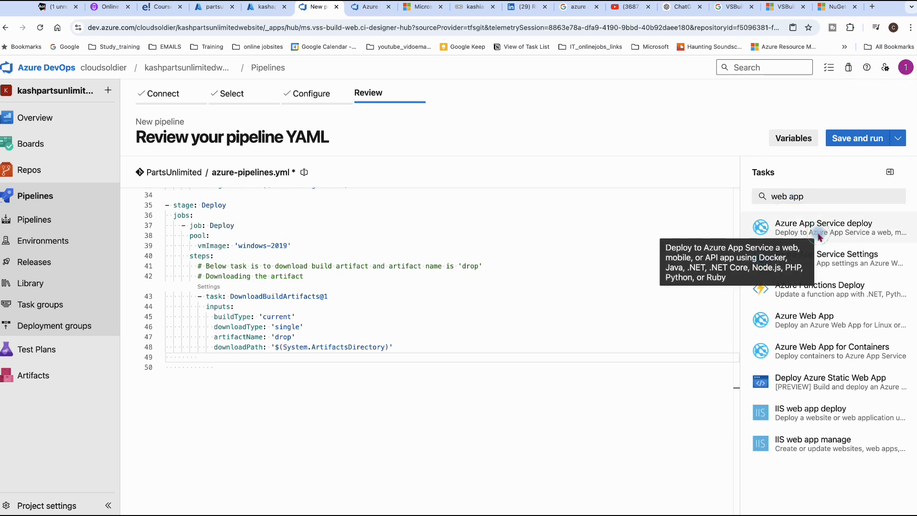
pyautogui.click(818, 229)
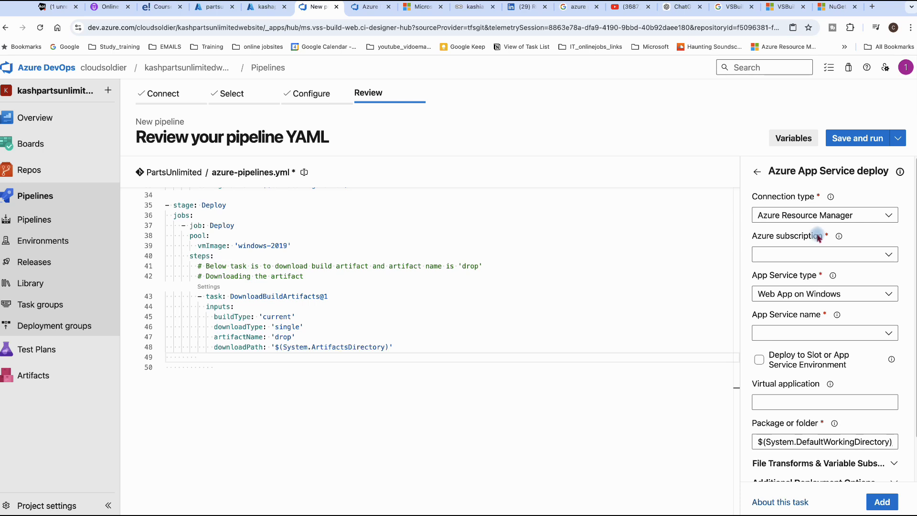
# Choose the Visual Studio Enterprise – MPN subscription for the Azure App Service deploy task and authorize it.
pyautogui.click(889, 262)
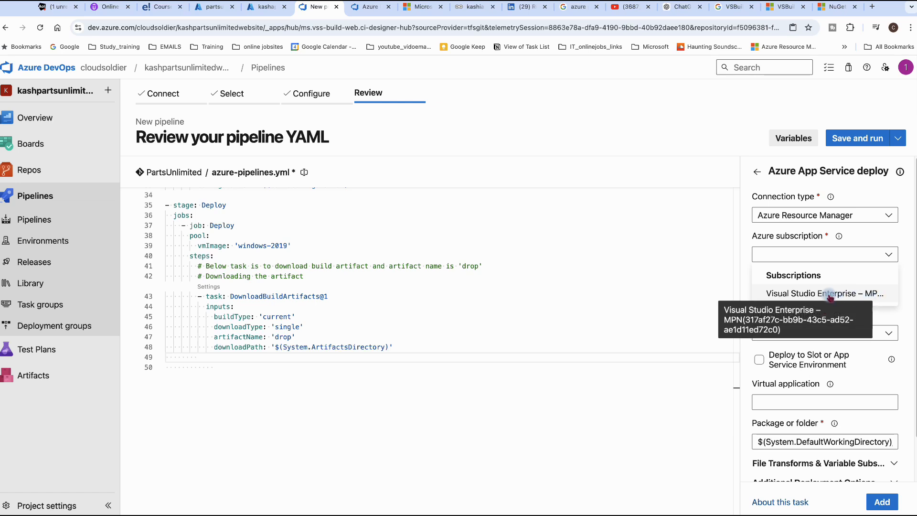
pyautogui.click(810, 293)
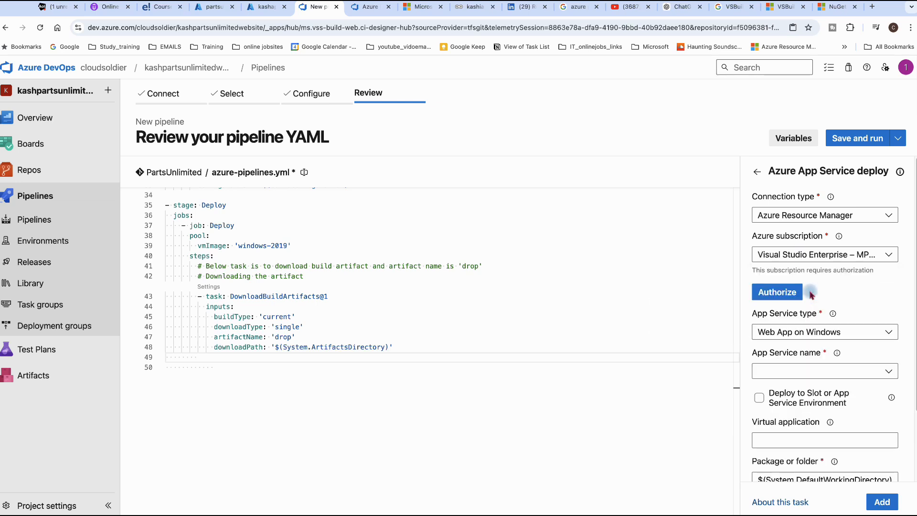
pyautogui.click(886, 256)
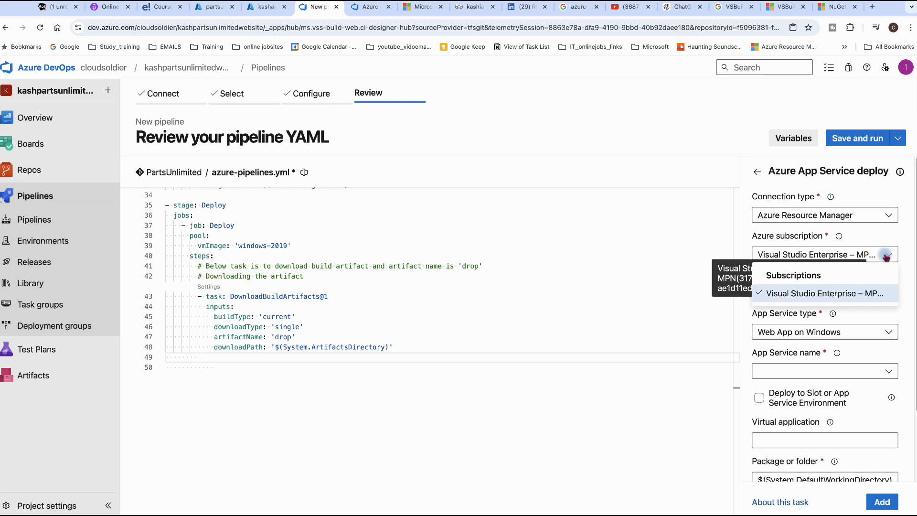
pyautogui.click(863, 295)
pyautogui.click(793, 298)
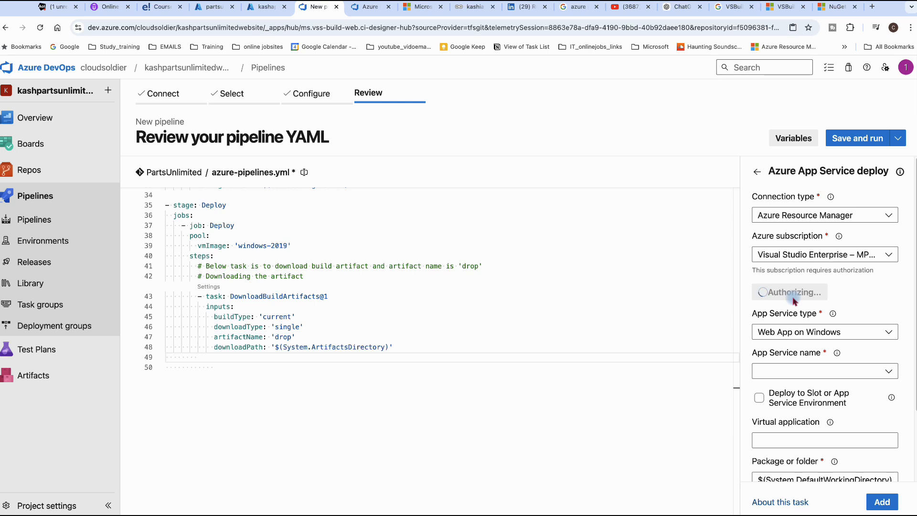
# Open the project's service connections in a duplicate of the pipeline tab and check which account is signed in.
pyautogui.click(365, 9)
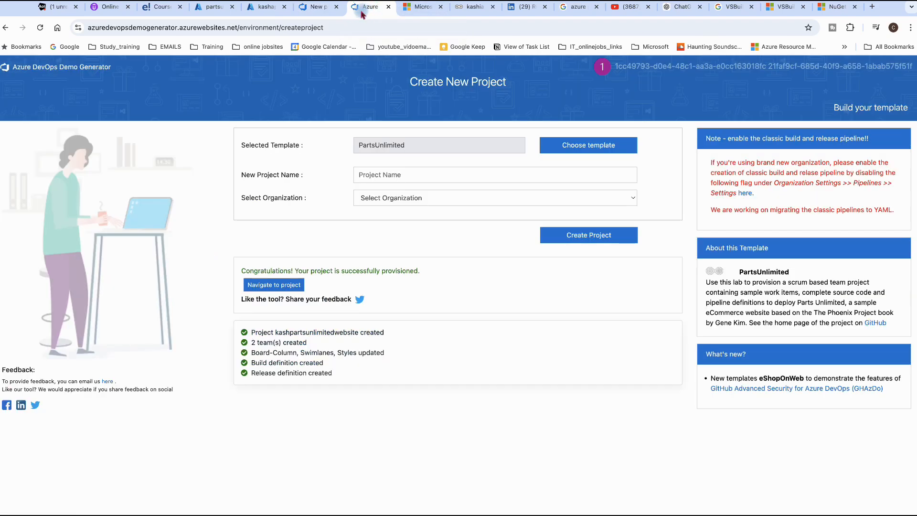
pyautogui.rightClick(316, 7)
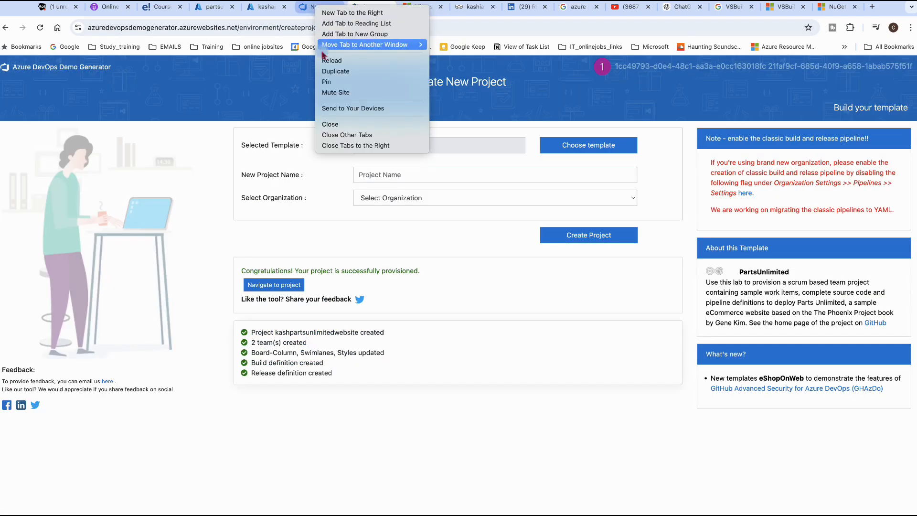
pyautogui.click(336, 73)
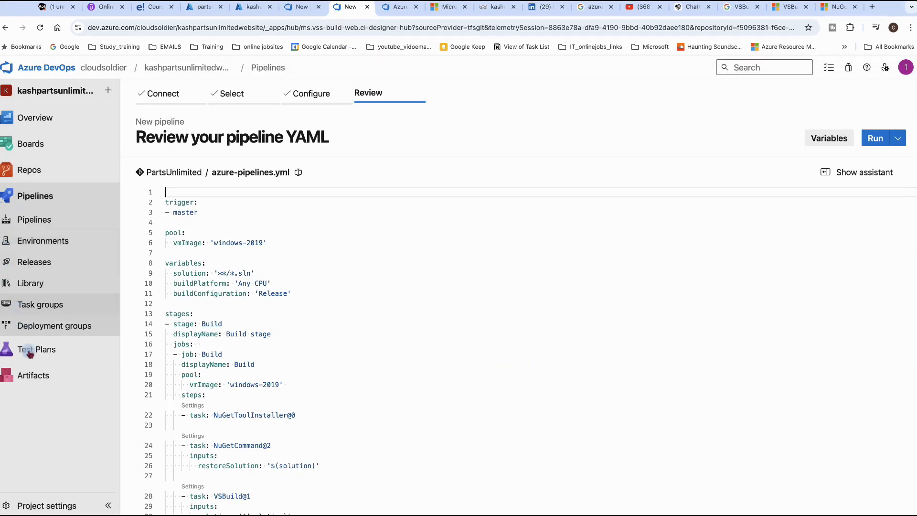
pyautogui.click(39, 504)
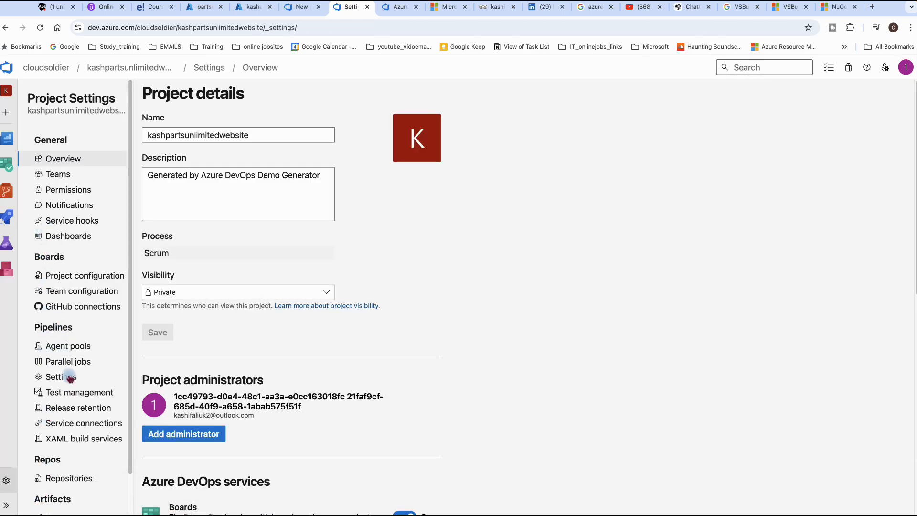
pyautogui.click(69, 424)
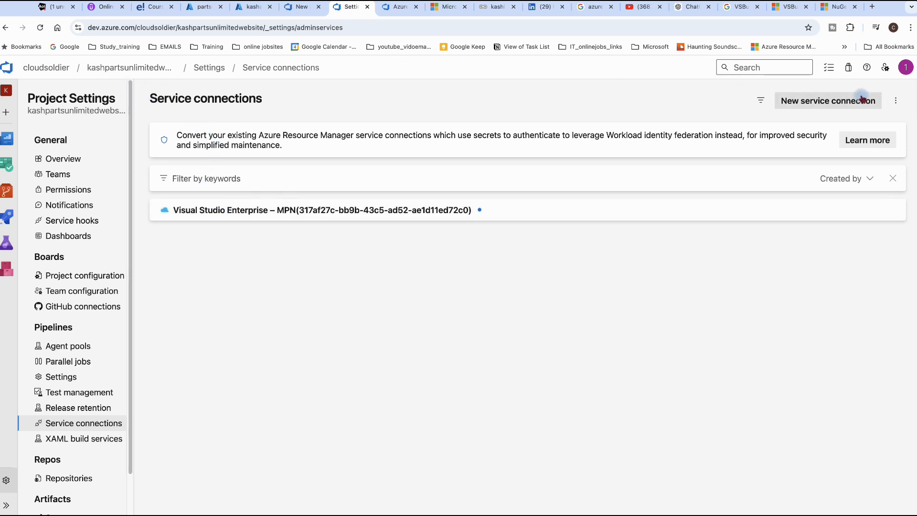
pyautogui.click(906, 67)
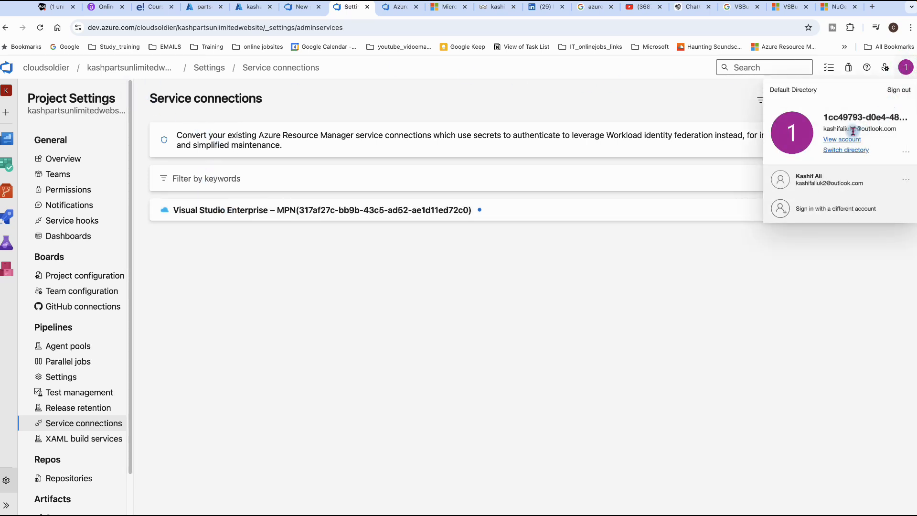
pyautogui.click(711, 312)
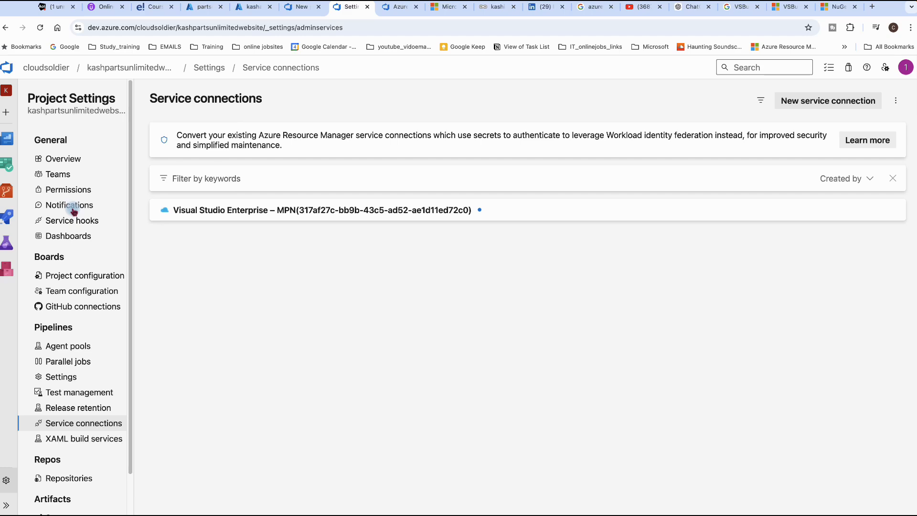
# Check the kashapp web app and the partsunlimited resource group in the Azure portal, and return to the pipeline YAML.
pyautogui.click(239, 8)
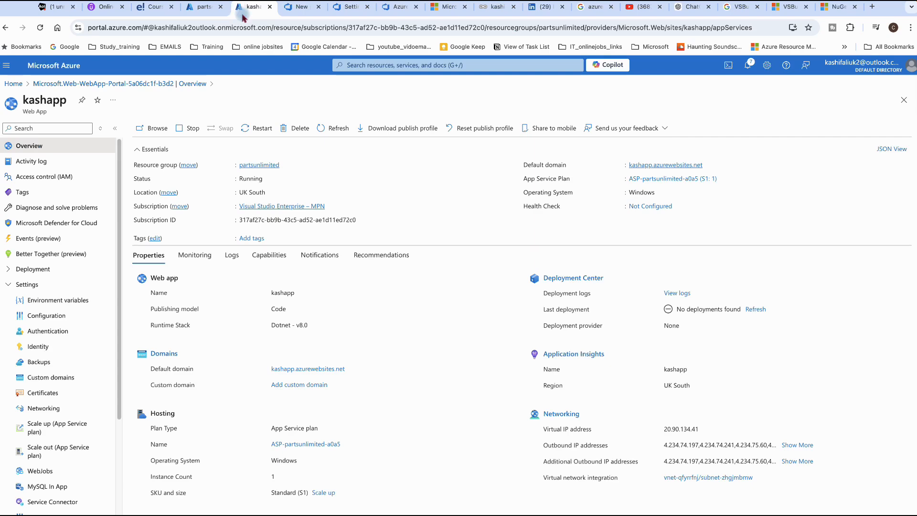
pyautogui.click(201, 7)
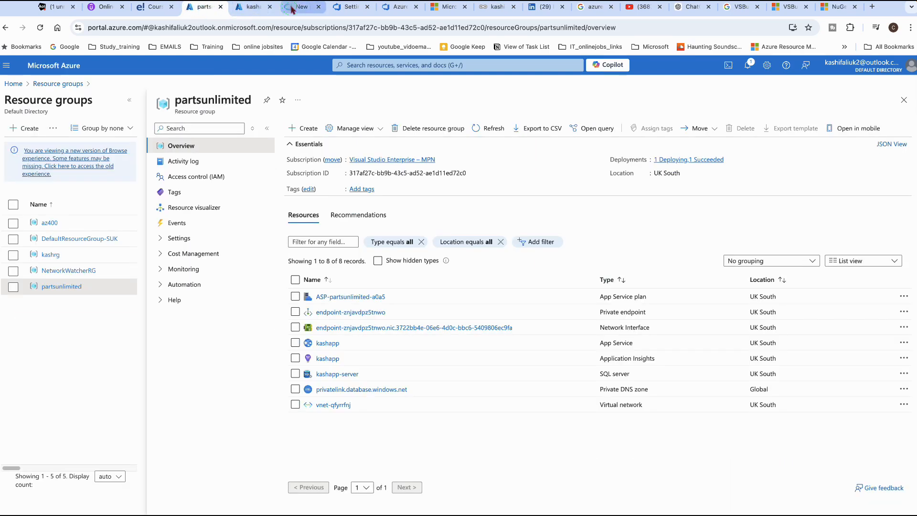
pyautogui.click(300, 7)
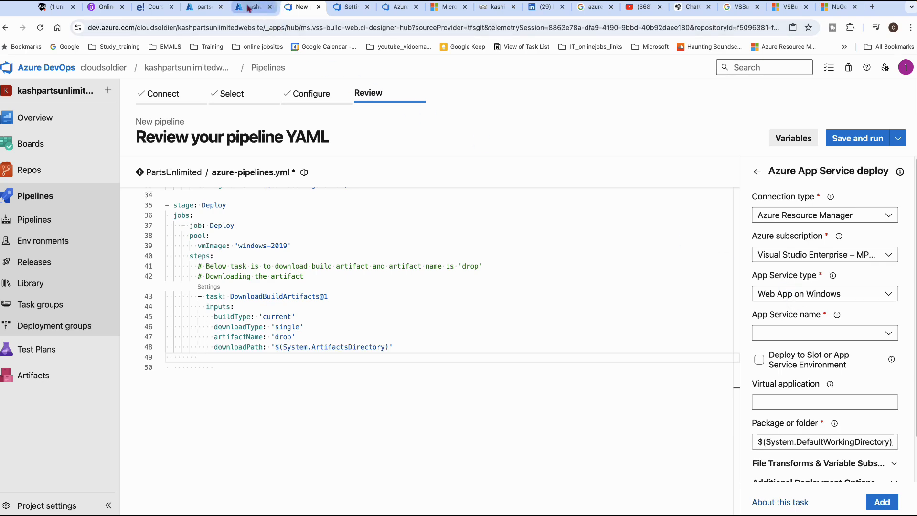
# Switch to the partsunlimited resource group in the Azure portal and group its resources by type.
pyautogui.click(201, 6)
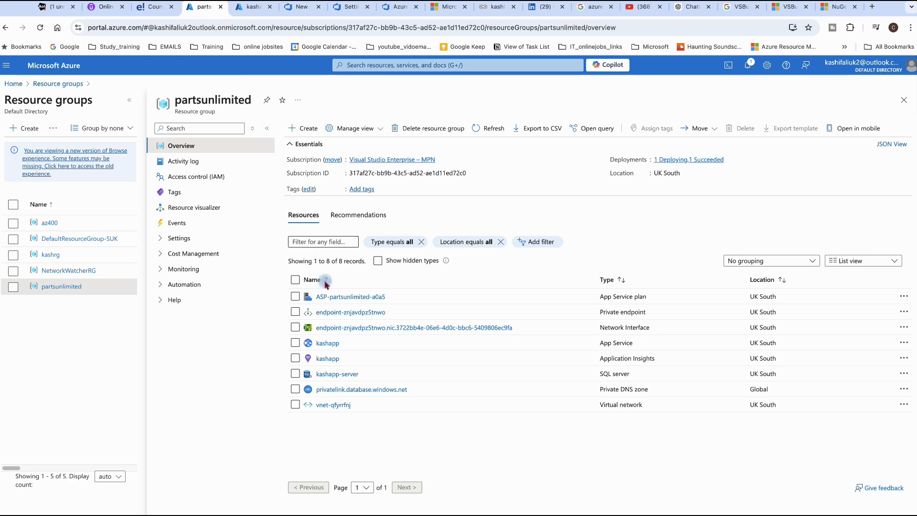
pyautogui.click(806, 261)
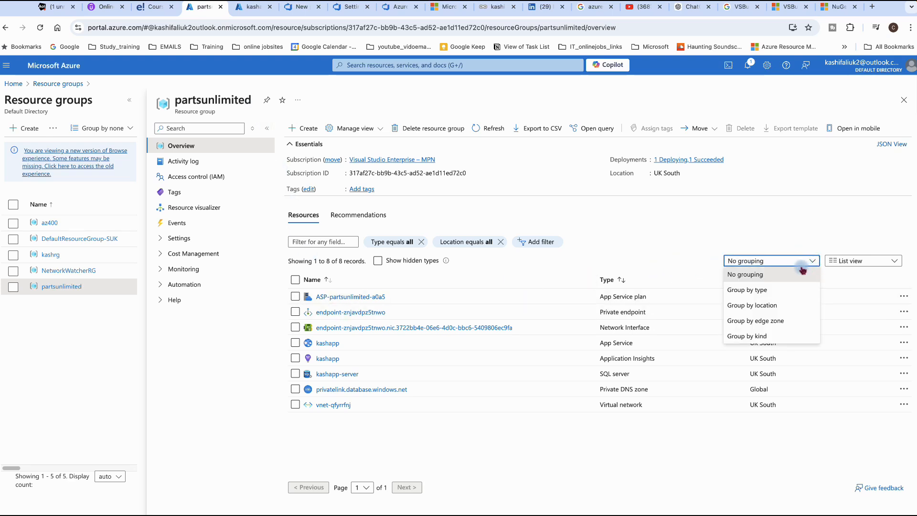
pyautogui.click(752, 290)
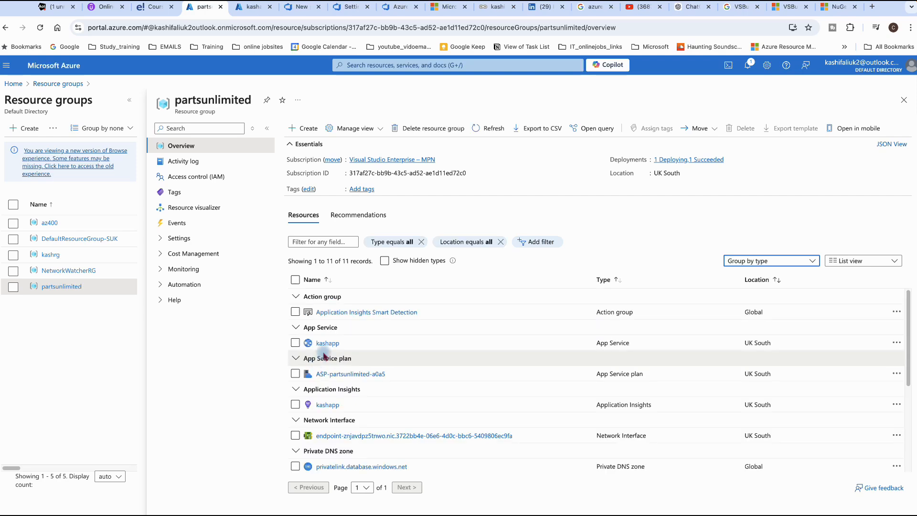
# Check the kashapp web app's overview in the Azure portal, and return to the deploy task to list the available App Service names.
pyautogui.click(327, 344)
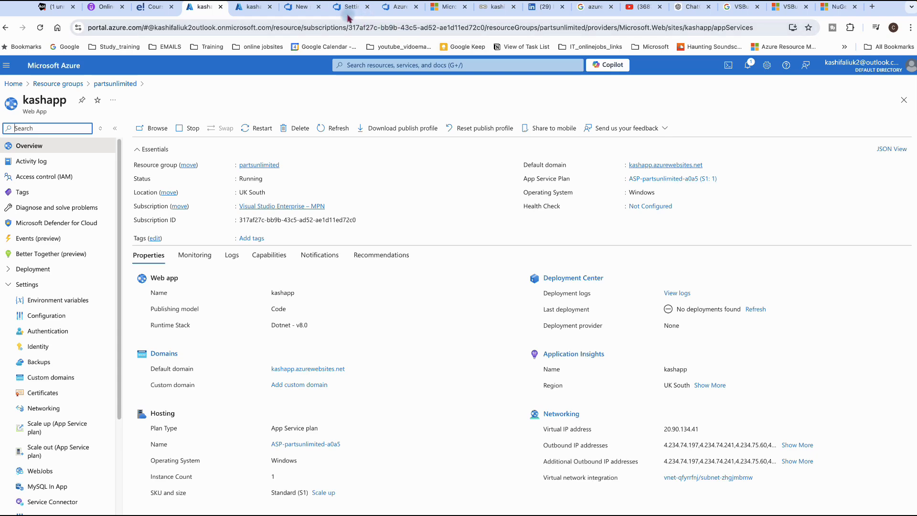
pyautogui.click(297, 7)
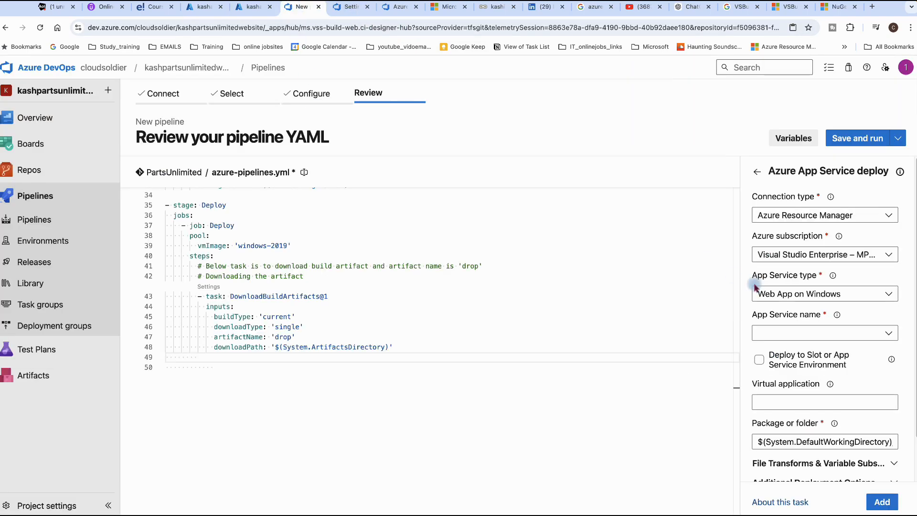
pyautogui.click(889, 335)
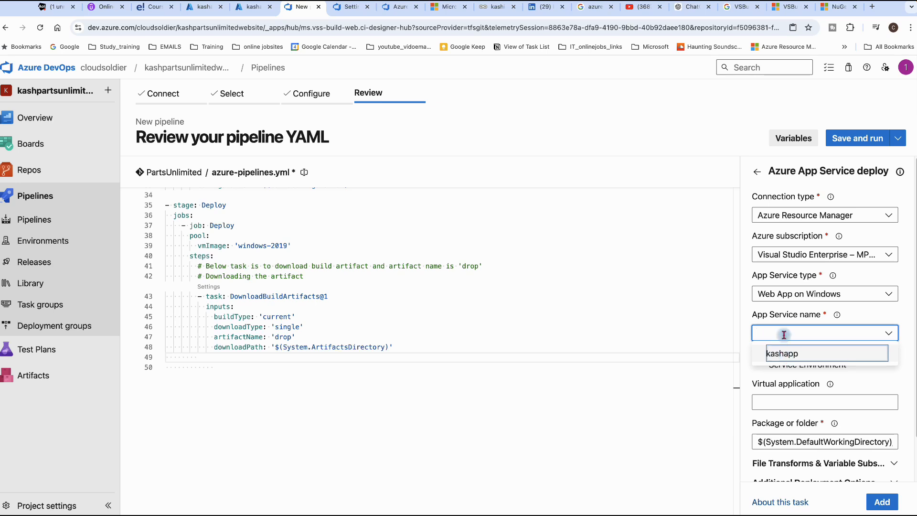
# Try the Web App on Linux type to compare its App Service names, and set the type back to Web App on Windows.
pyautogui.click(812, 294)
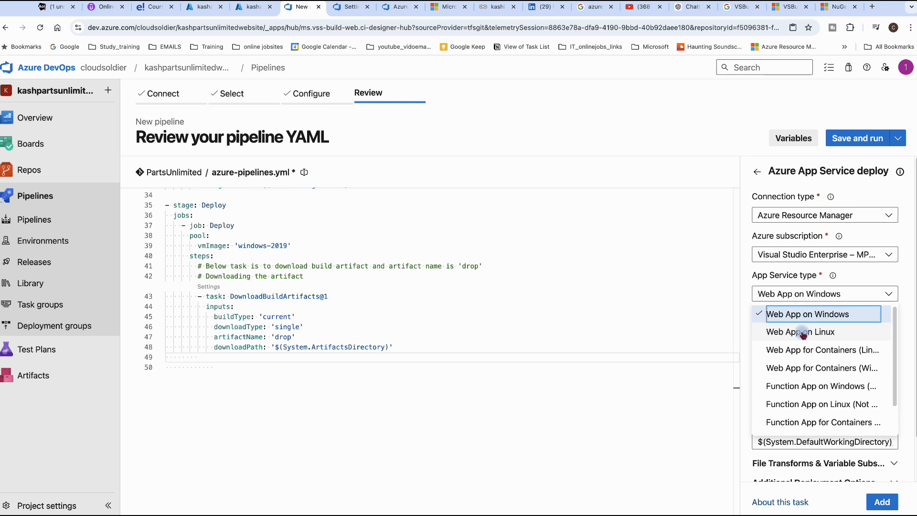
pyautogui.click(803, 333)
pyautogui.click(888, 334)
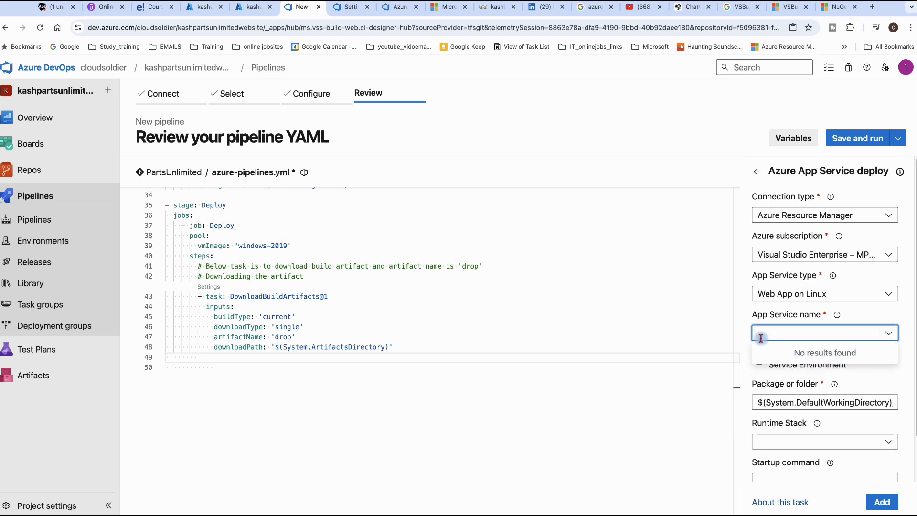
pyautogui.click(889, 296)
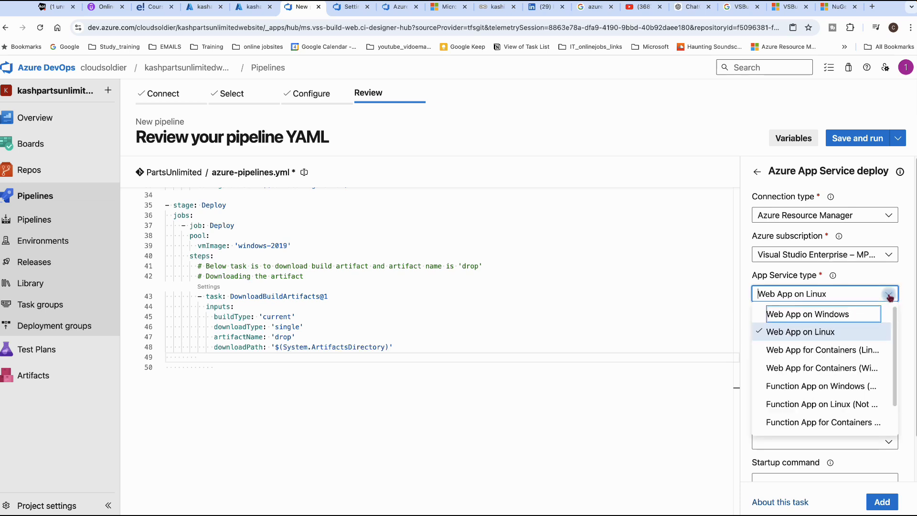
pyautogui.click(841, 320)
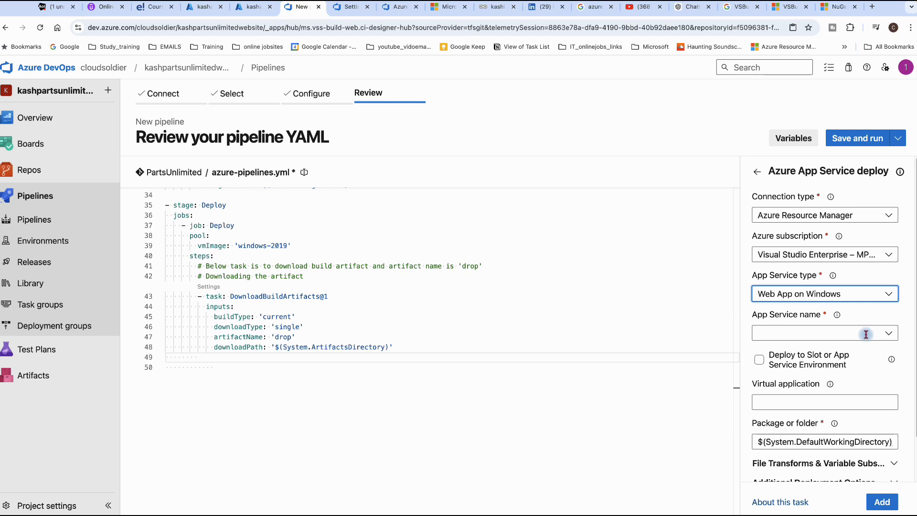
# Add the Azure App Service deploy task to the YAML with App Service name kashapp and package $(System.ArtifactsDirectory)/drop/*.zip.
pyautogui.click(887, 334)
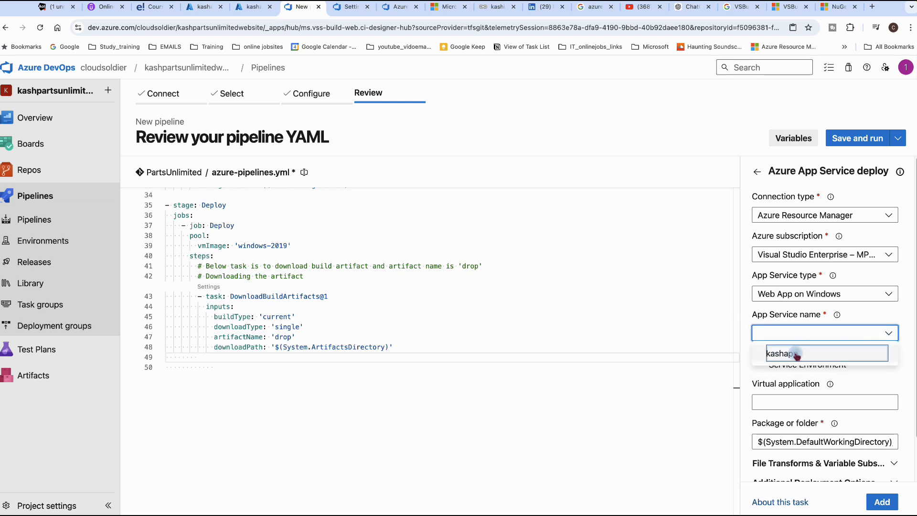
pyautogui.click(796, 355)
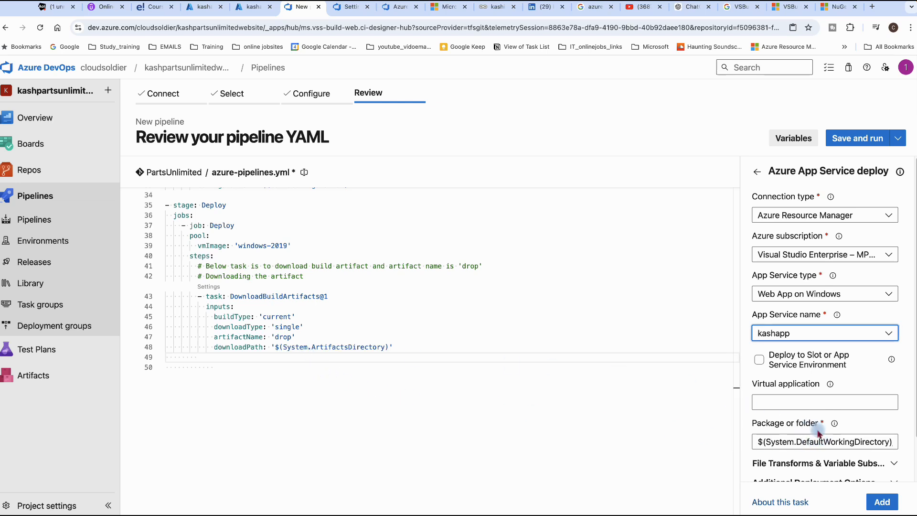
pyautogui.click(797, 441)
pyautogui.moveTo(797, 442); pyautogui.dragTo(855, 443)
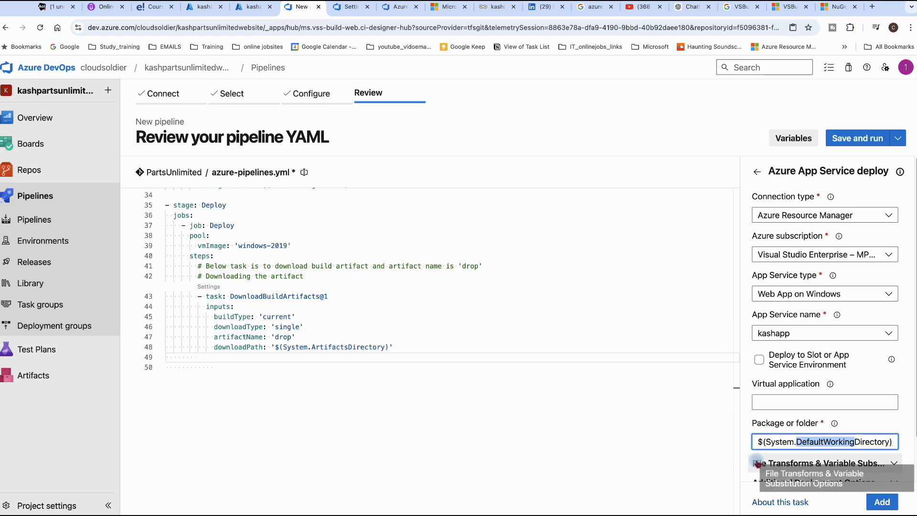
pyautogui.write('Artifac')
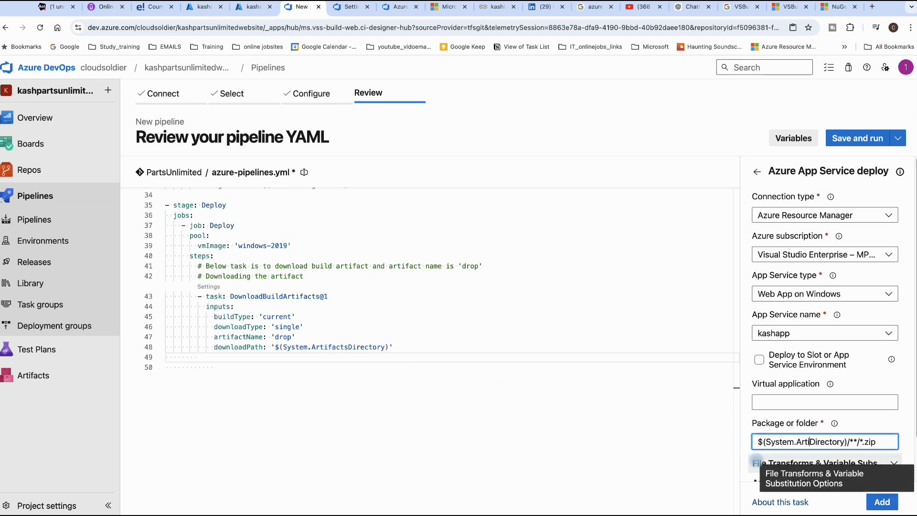
pyautogui.write('tsDirectory)/')
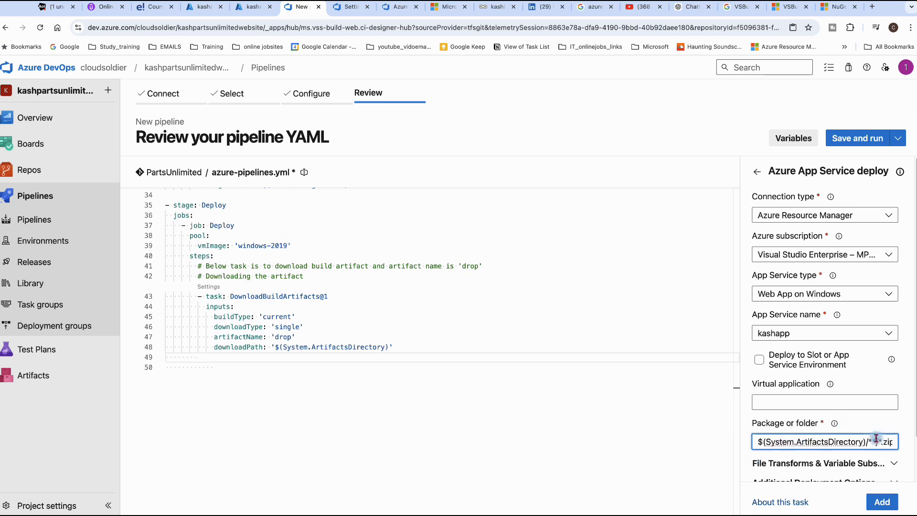
pyautogui.write('drop')
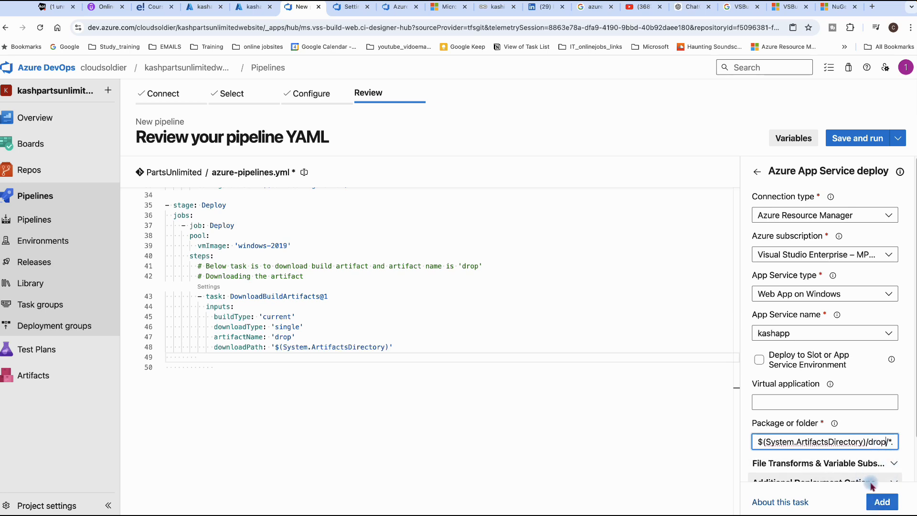
pyautogui.click(876, 500)
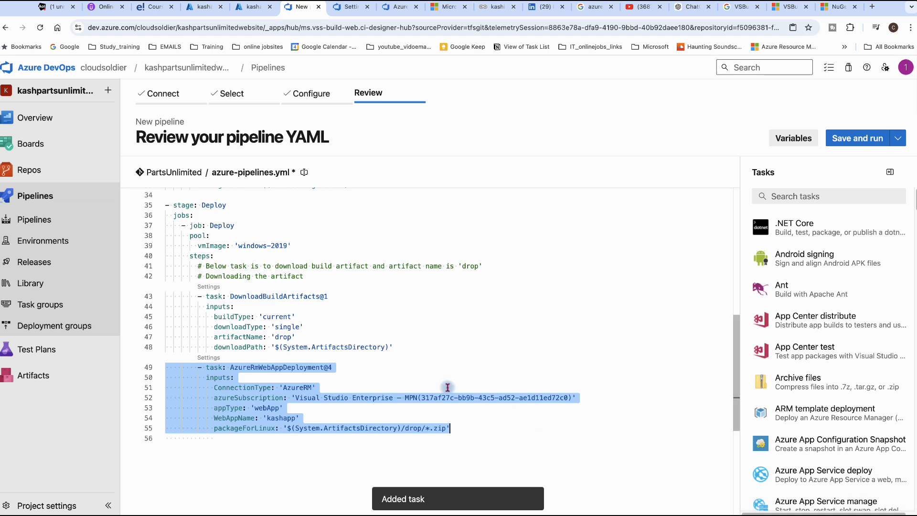
pyautogui.click(233, 465)
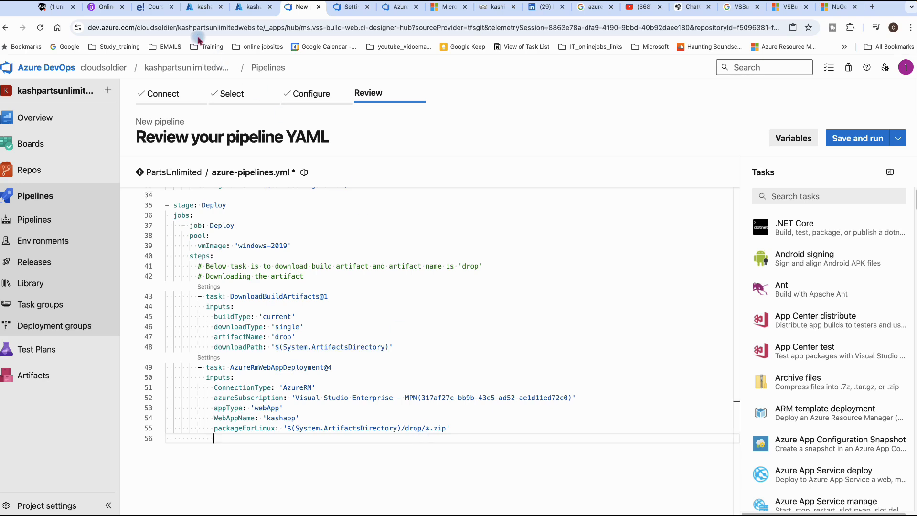
# Open the kashapp default domain from the Azure portal to view the site's content before deployment.
pyautogui.click(195, 10)
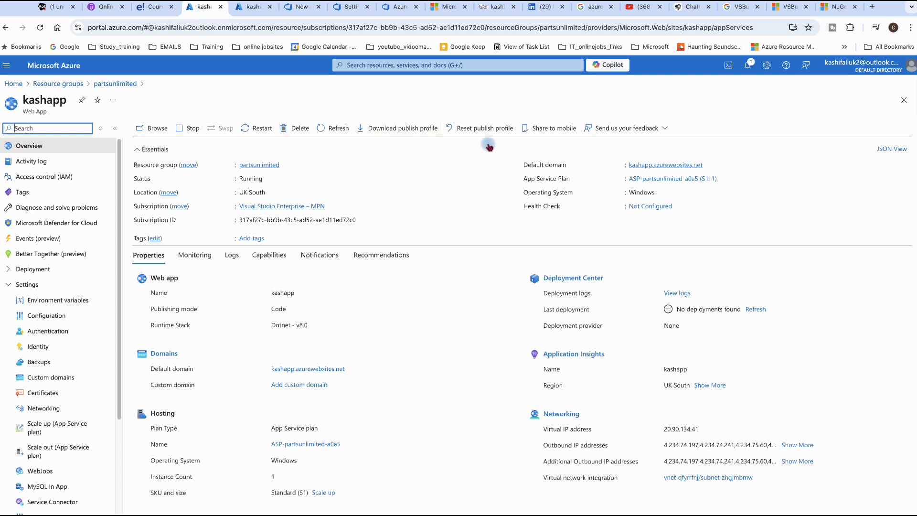
pyautogui.click(667, 165)
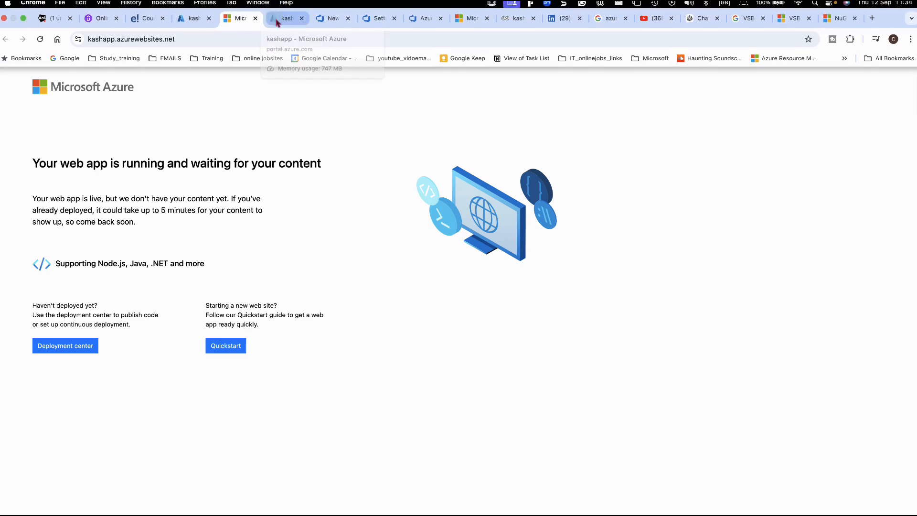
# Return to the pipeline YAML, and save and run it, committing directly to the master branch with message "Set up CI with Azure Pipelines".
pyautogui.click(328, 22)
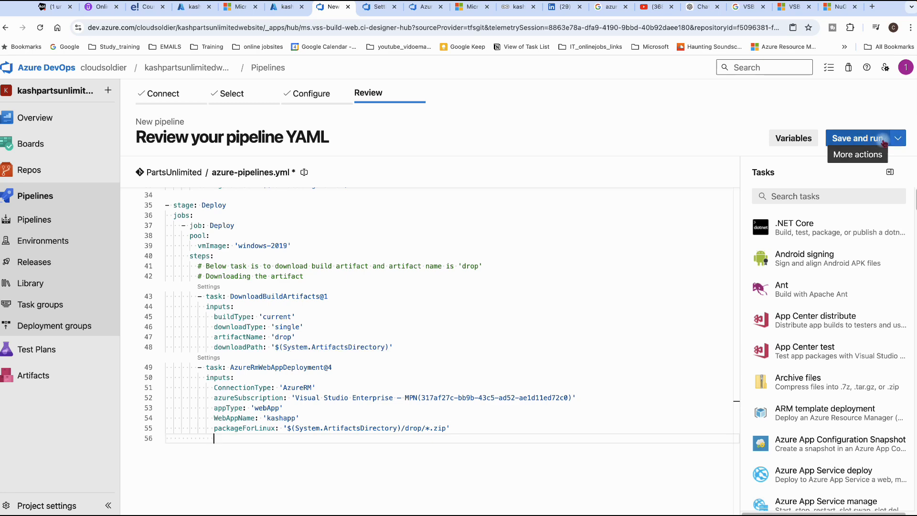
pyautogui.click(867, 138)
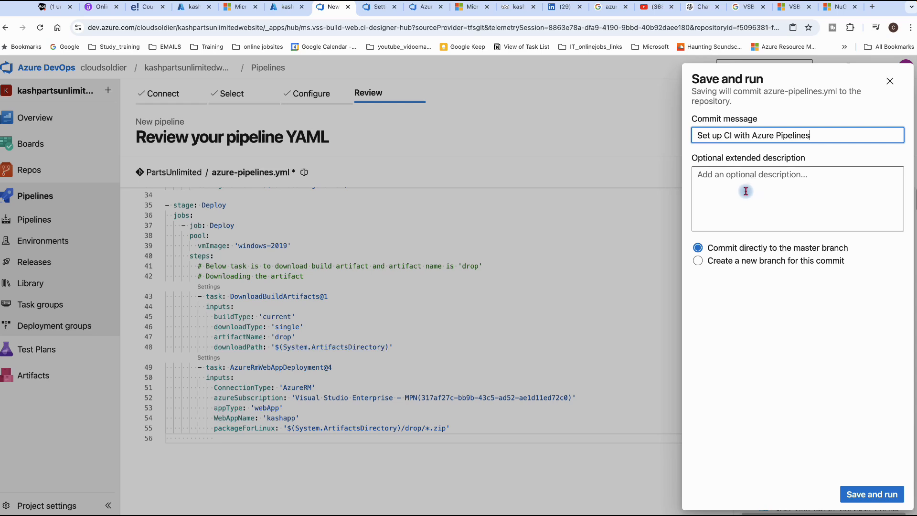
pyautogui.click(877, 492)
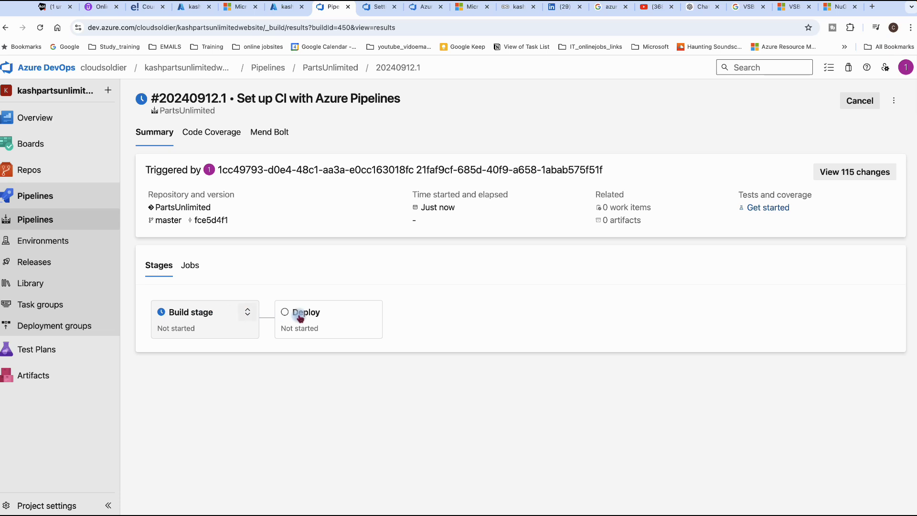
# Follow the run's job logs through Checkout, NuGetToolInstaller, NuGetCommand and VSBuild in the Build stage, and the Deploy job.
pyautogui.click(185, 317)
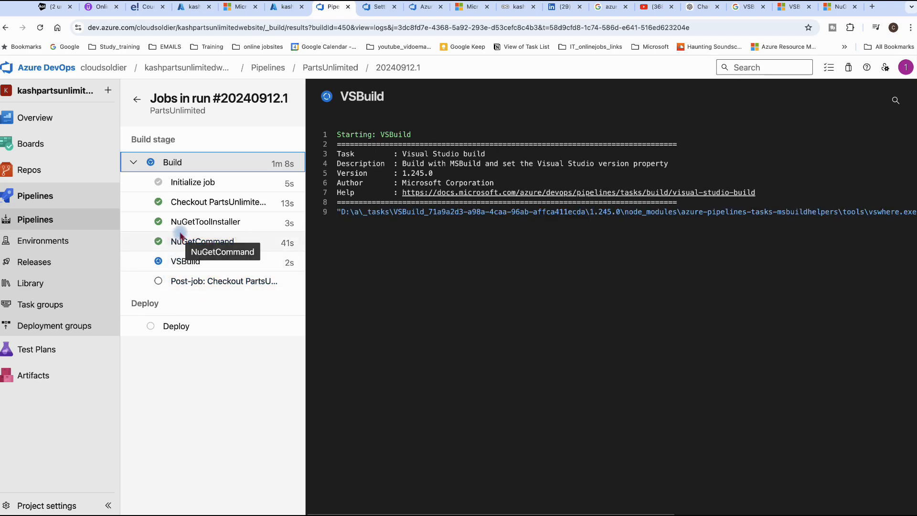
pyautogui.click(190, 205)
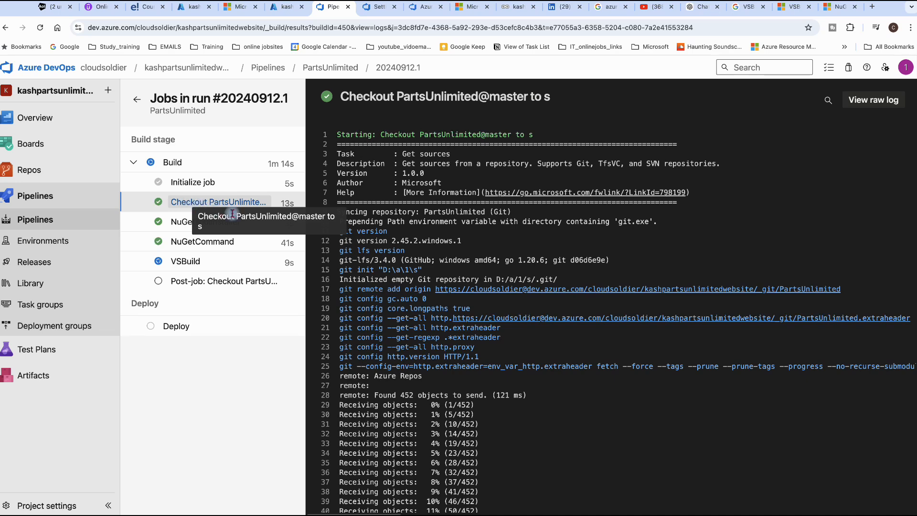
pyautogui.click(196, 226)
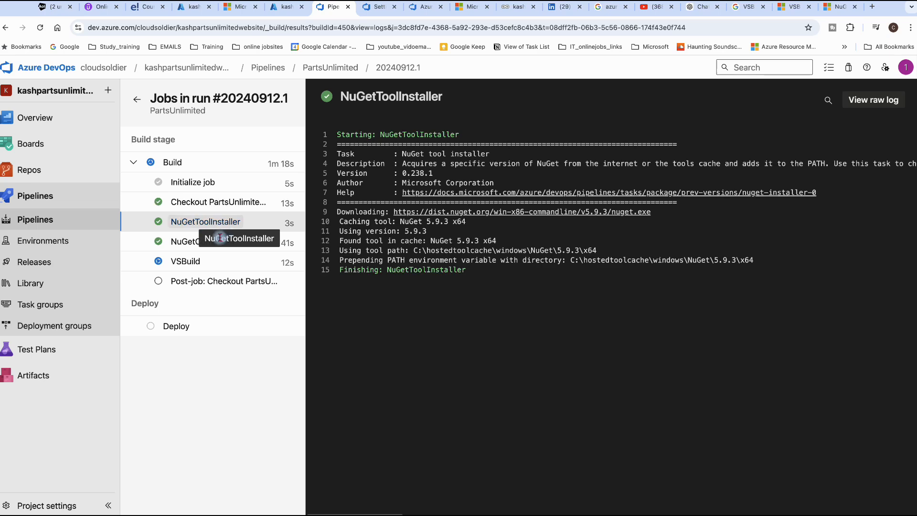
pyautogui.click(191, 242)
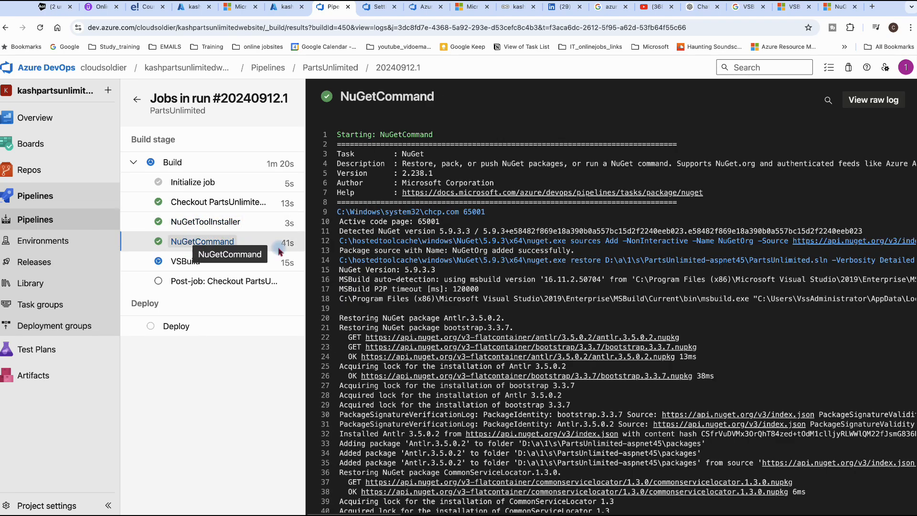
pyautogui.click(192, 262)
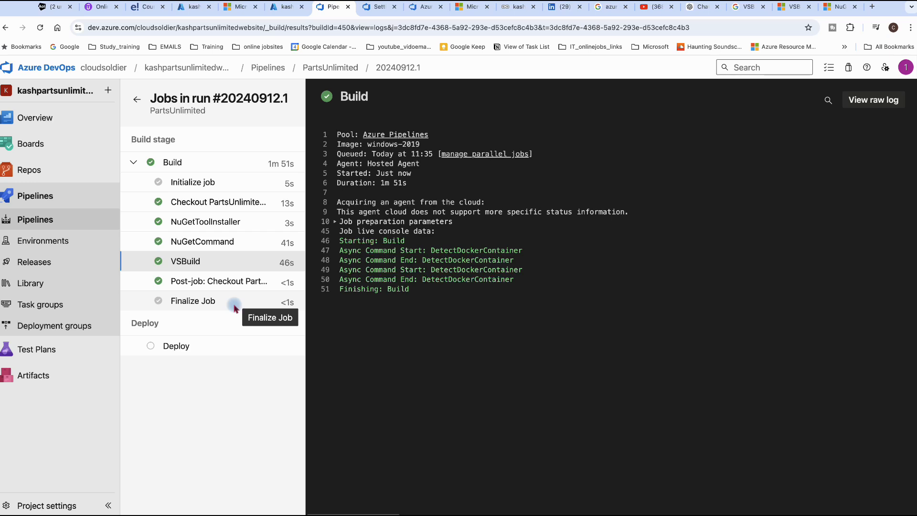
pyautogui.doubleClick(182, 347)
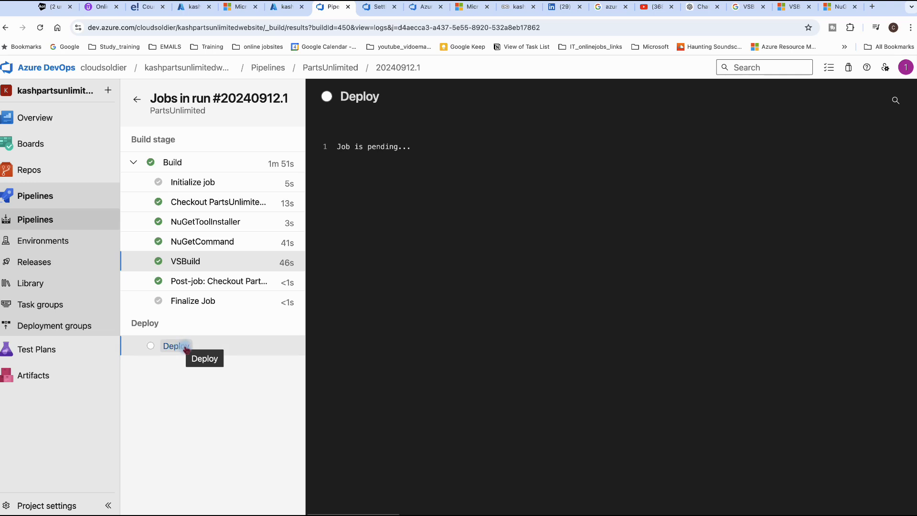
pyautogui.hotkey('ctrl', 'Left')
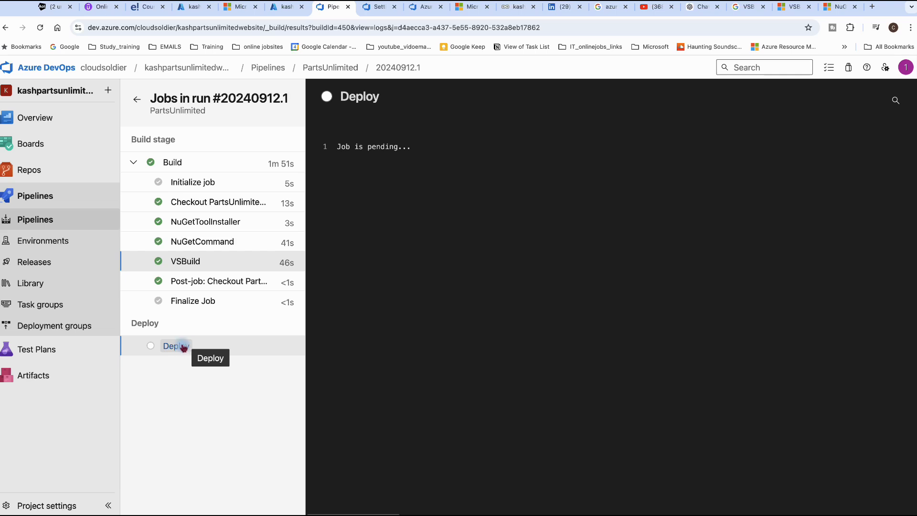
pyautogui.click(194, 282)
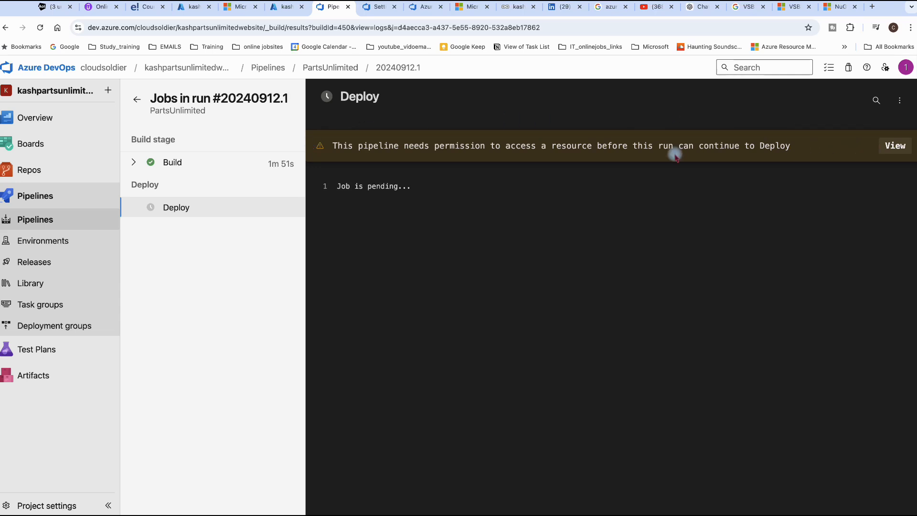
# Permit the pipeline's Deploy stage to use the Visual Studio Enterprise – MPN service connection.
pyautogui.click(892, 149)
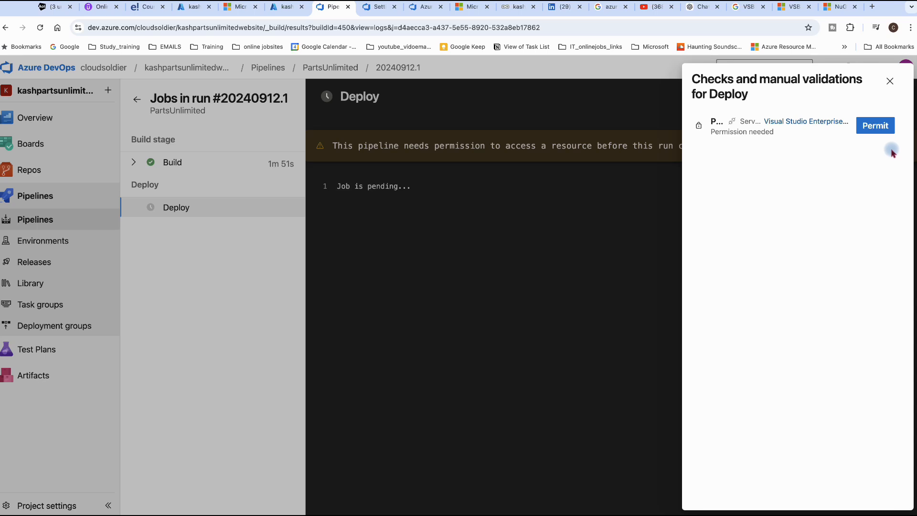
pyautogui.hotkey('ctrl', 'Left')
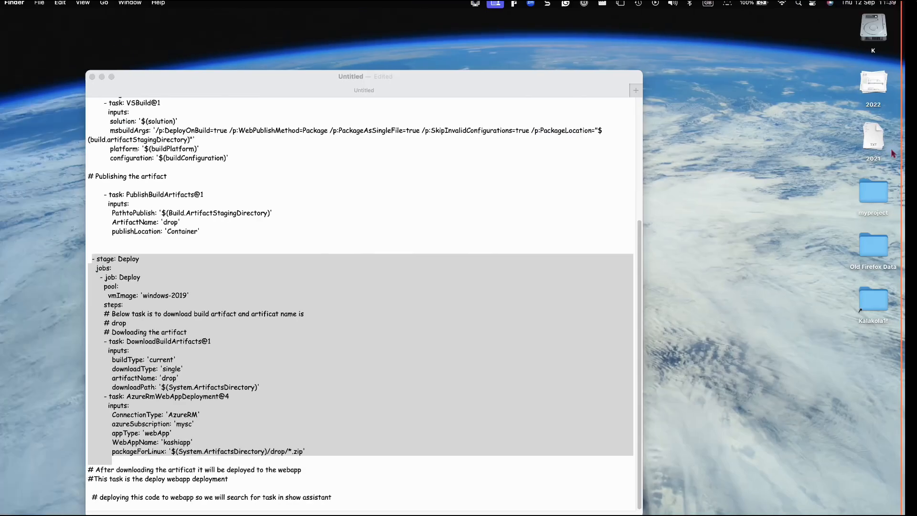
pyautogui.hotkey('ctrl', 'Right')
pyautogui.click(875, 125)
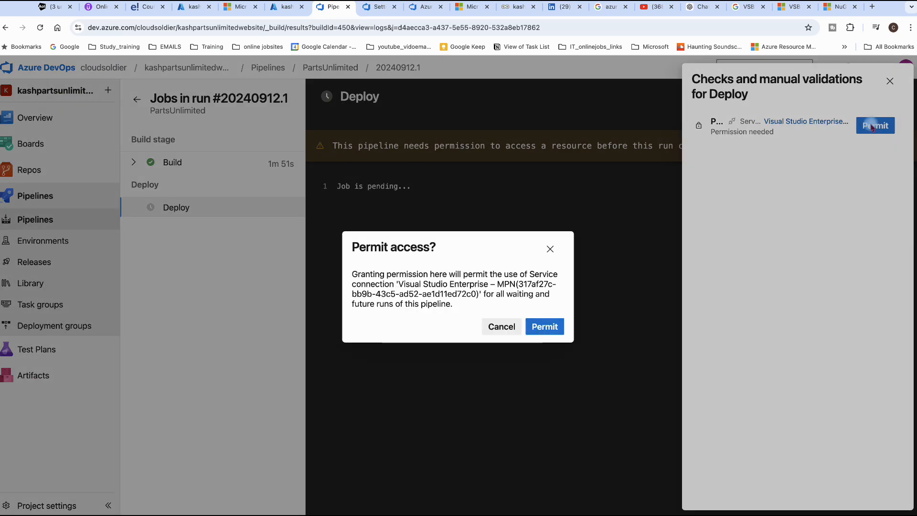
pyautogui.click(542, 324)
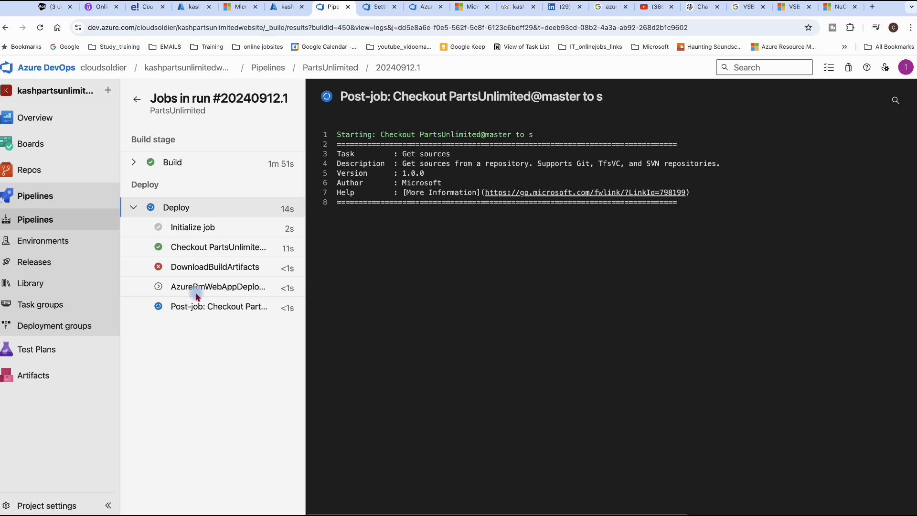
# Examine the DownloadBuildArtifacts log of the Deploy job in the pipeline run.
pyautogui.click(203, 273)
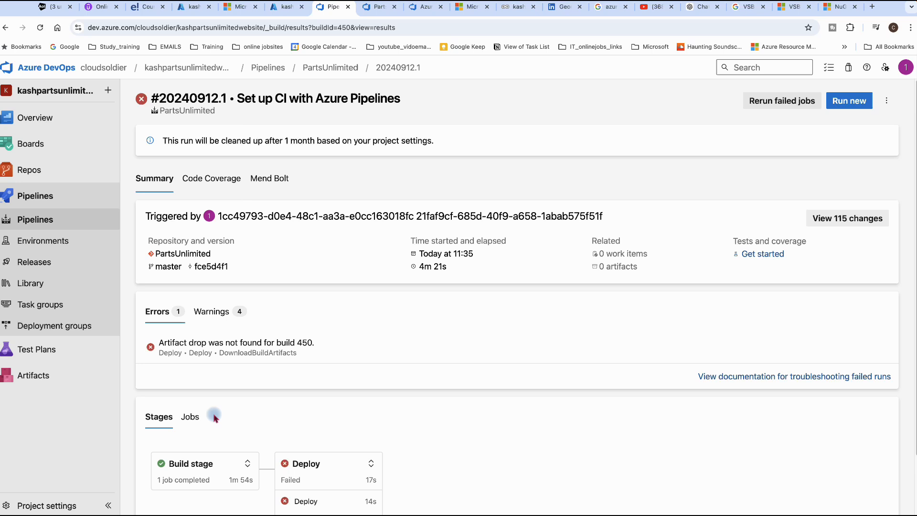
pyautogui.click(287, 464)
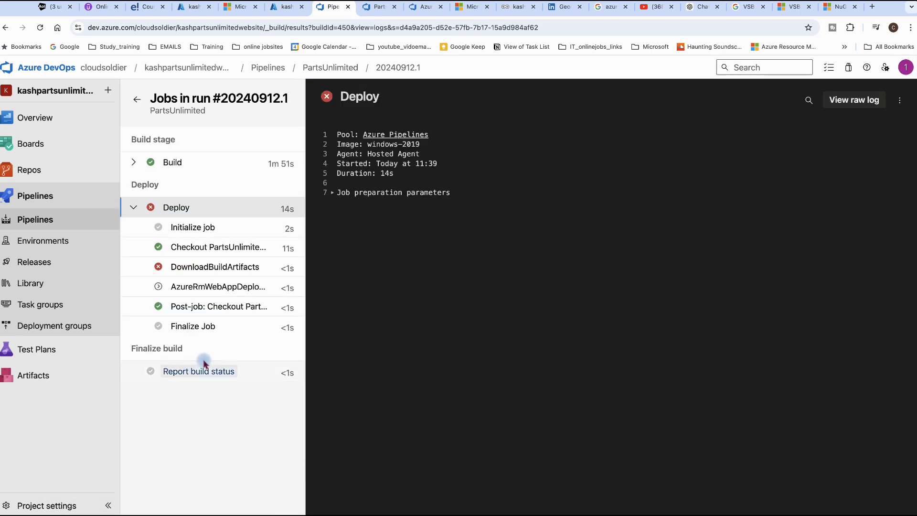
pyautogui.click(196, 268)
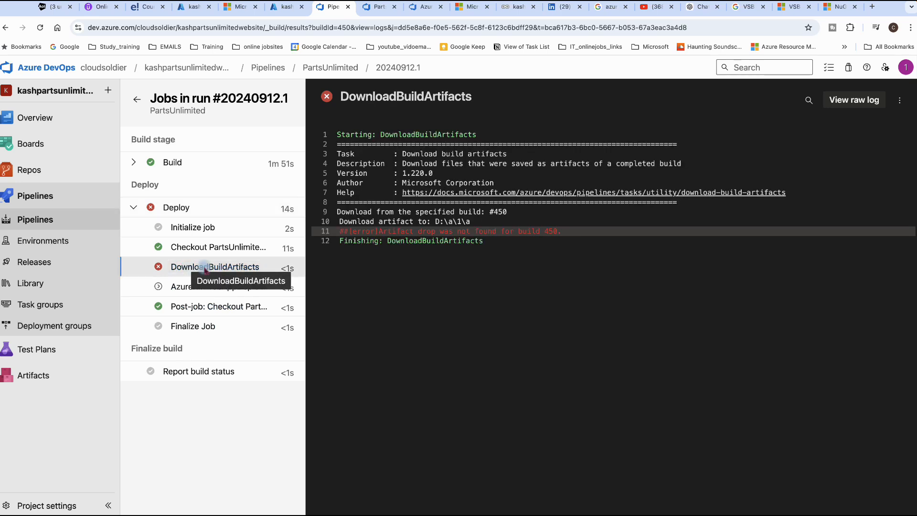
# Leave the failed run and open the PartsUnlimited pipeline's azure-pipelines.yml for editing at the VSBuild task in the Build stage.
pyautogui.click(490, 233)
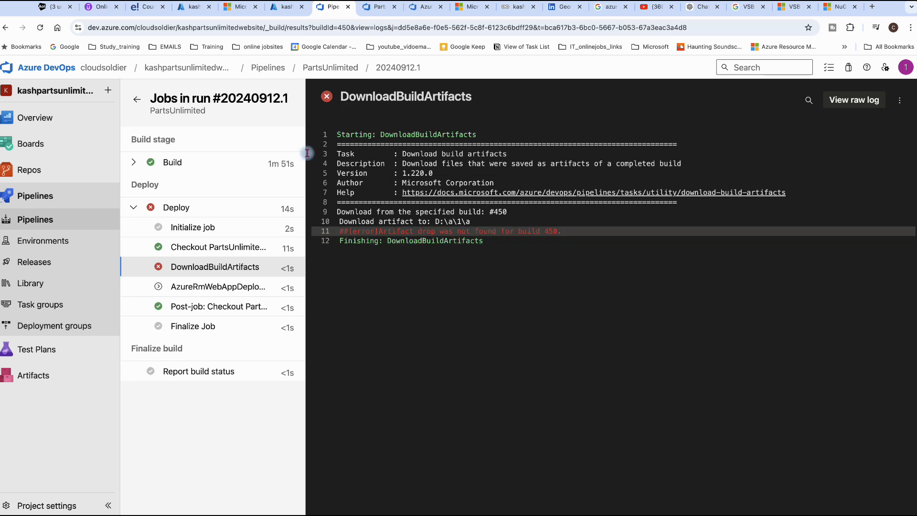
pyautogui.click(35, 223)
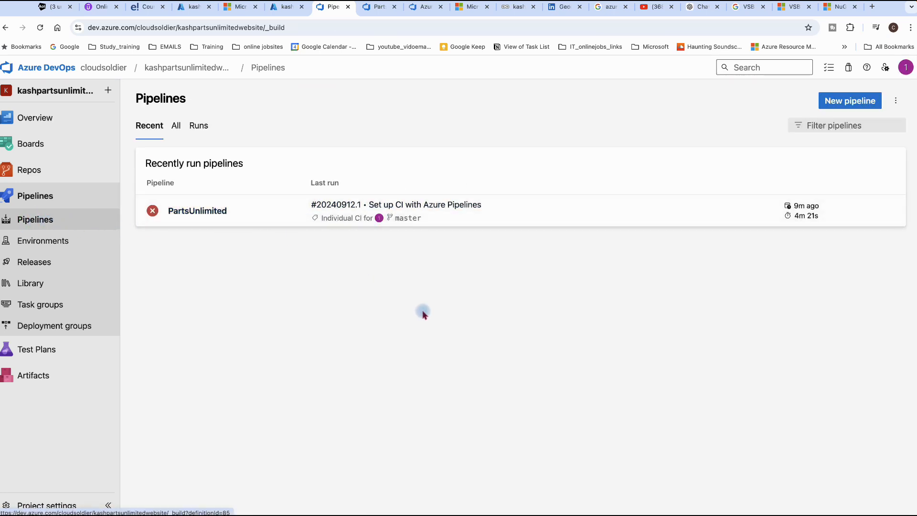
pyautogui.hotkey('ctrl', 'Left')
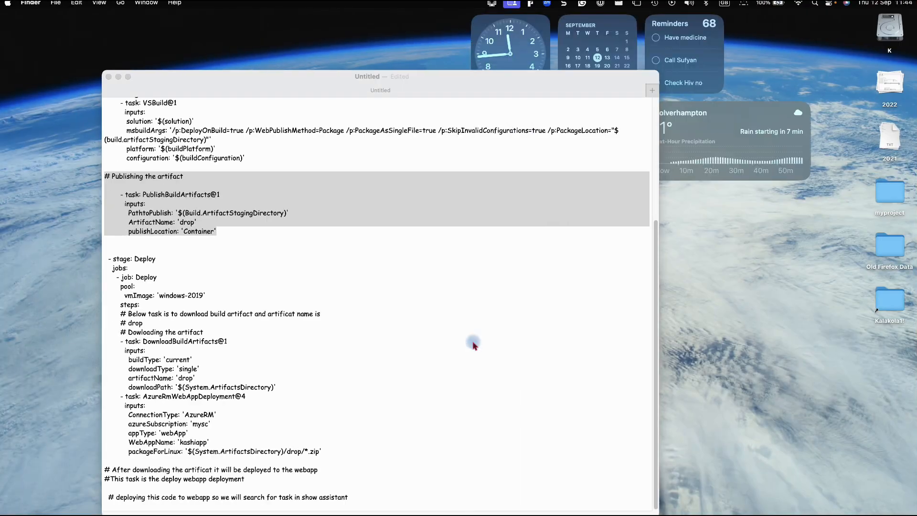
pyautogui.hotkey('ctrl', 'Right')
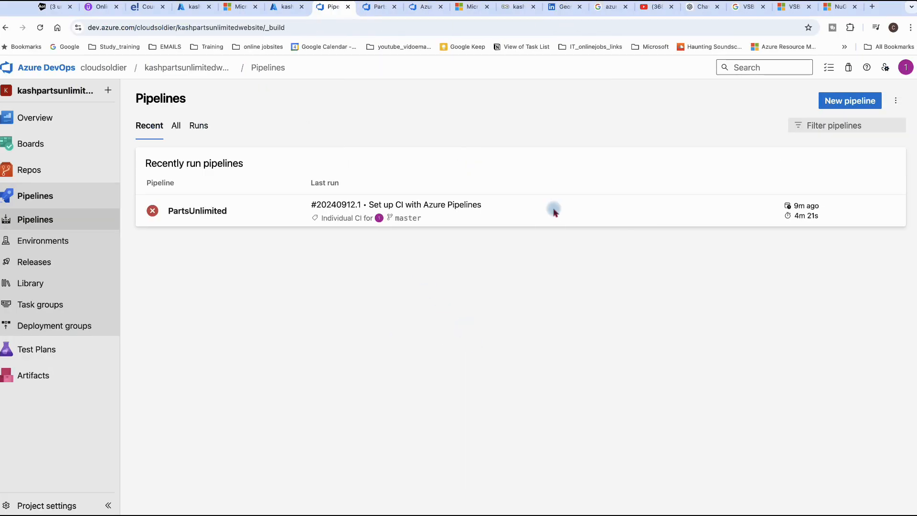
pyautogui.click(222, 212)
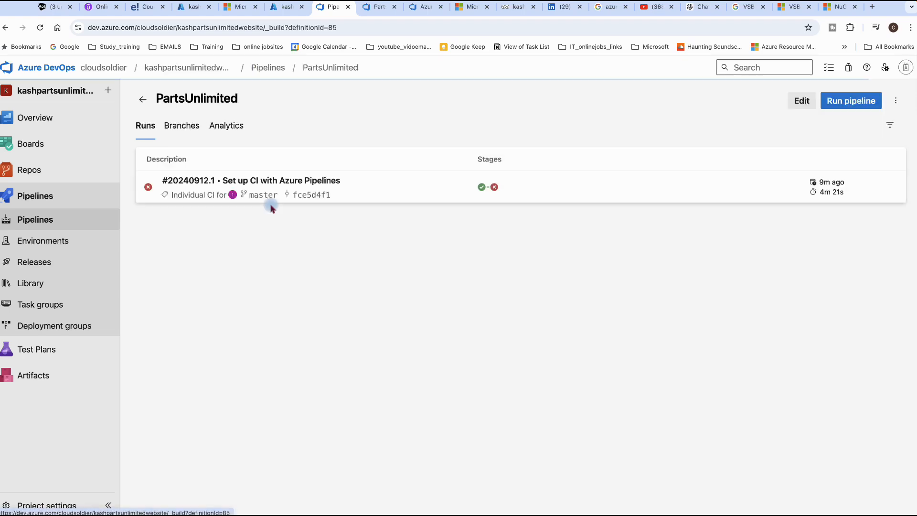
pyautogui.click(802, 100)
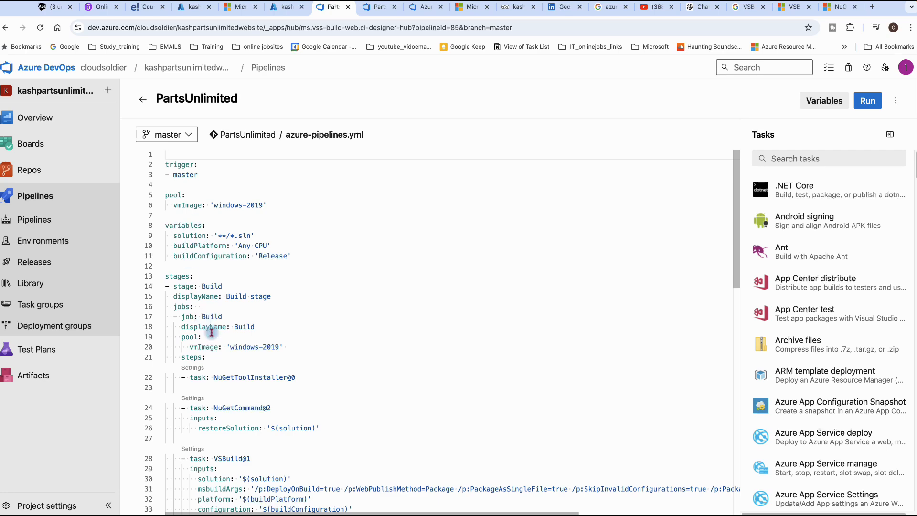
pyautogui.scroll(-1, 213, 337)
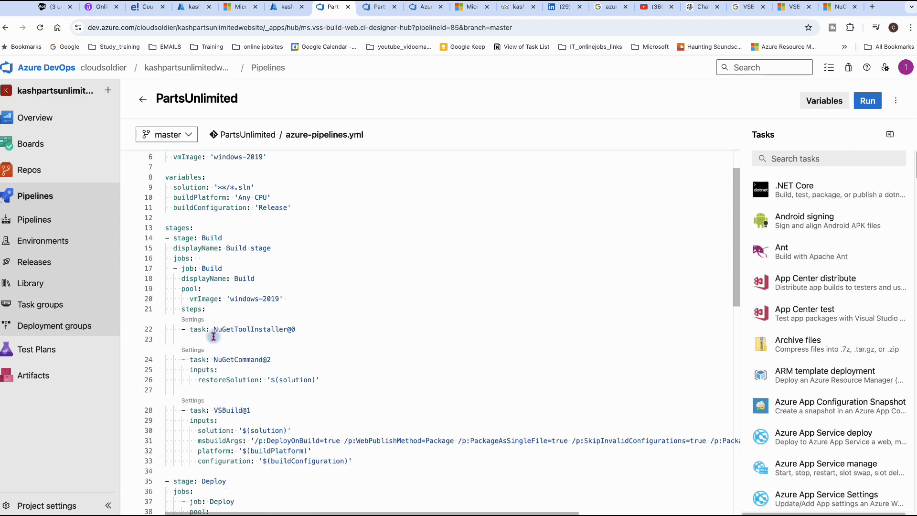
pyautogui.scroll(-3, 213, 338)
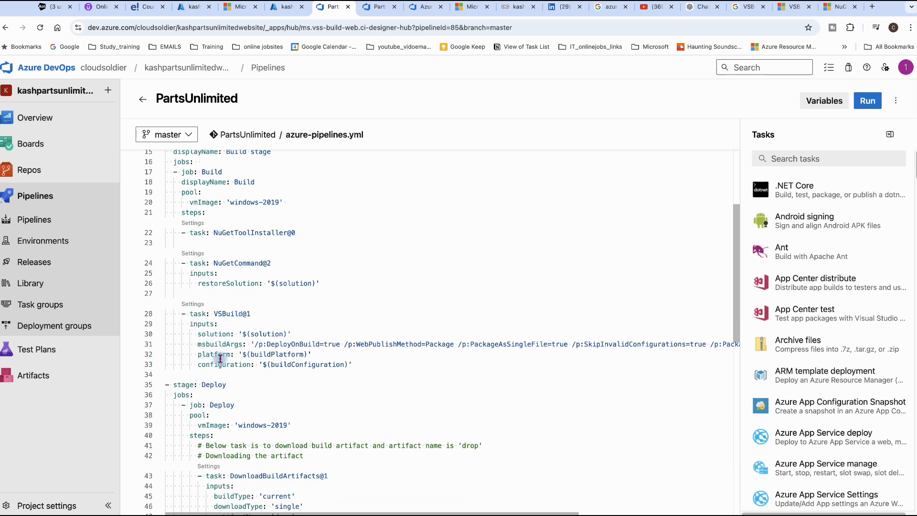
# Insert blank lines below the VSBuild task's configuration line, undoing any unwanted autocompleted entries.
pyautogui.click(362, 365)
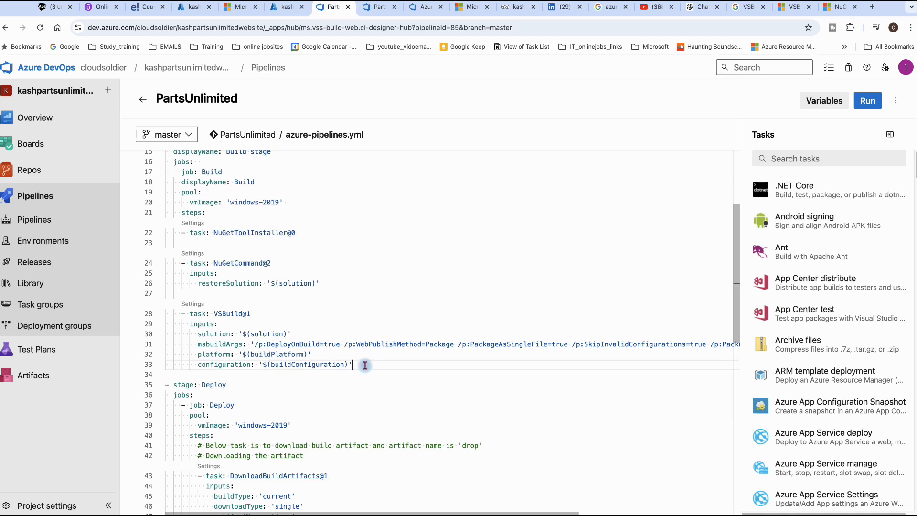
pyautogui.press('Return')
pyautogui.write('clean:')
pyautogui.press('Return')
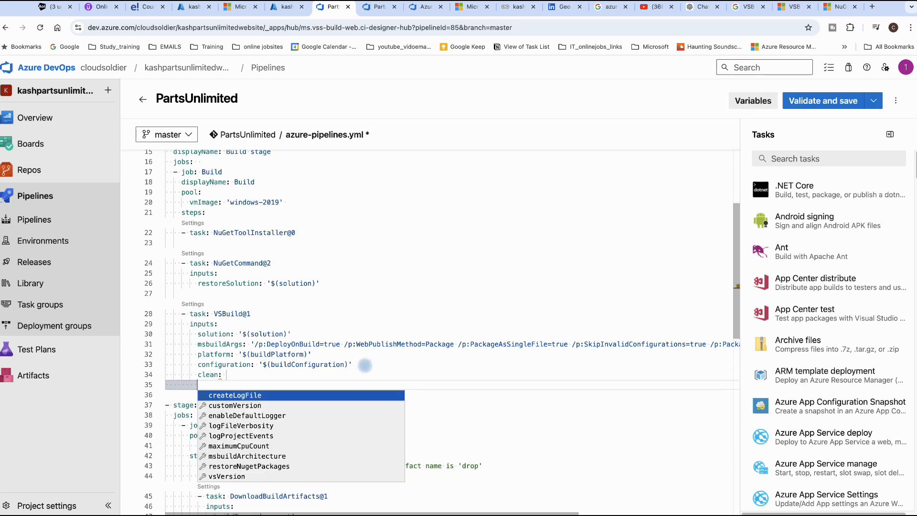
pyautogui.hotkey('ctrl', 'z')
pyautogui.hotkey('ctrl', 'z')
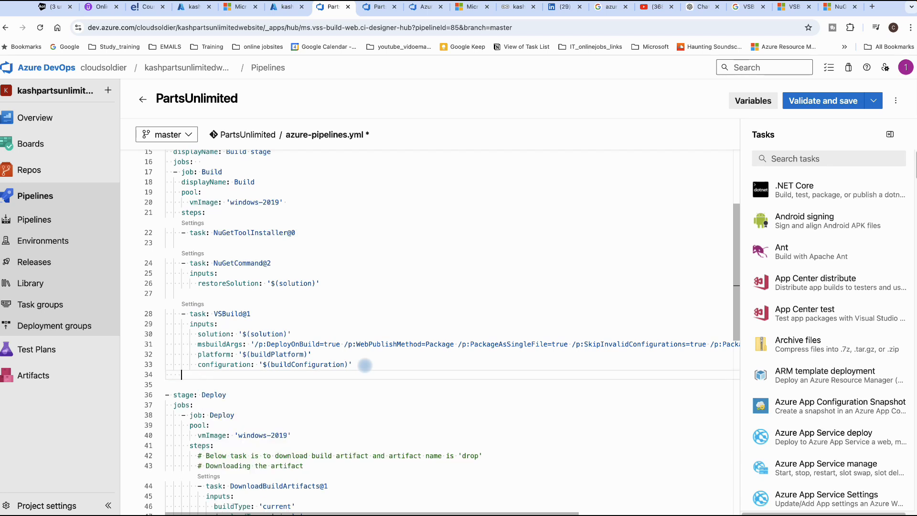
pyautogui.press('Return')
pyautogui.press('Return')
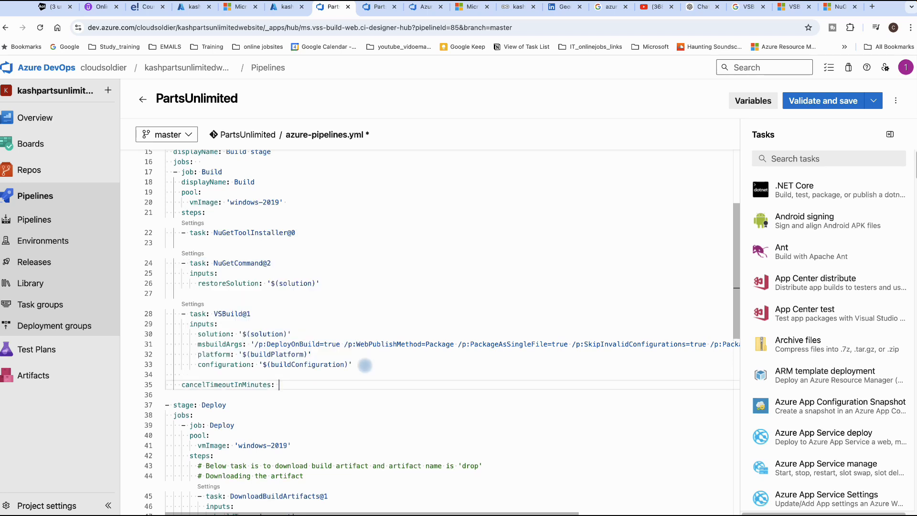
pyautogui.hotkey('ctrl', 'z')
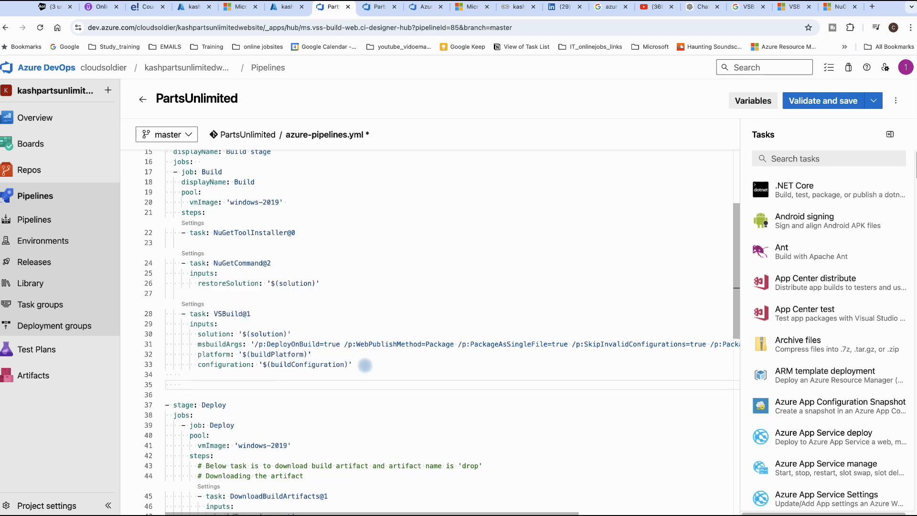
# Add a Publish build artifacts task below VSBuild with path $(Build.ArtifactStagingDirectory), artifact name drop and publish location Azure Pipelines.
pyautogui.click(188, 375)
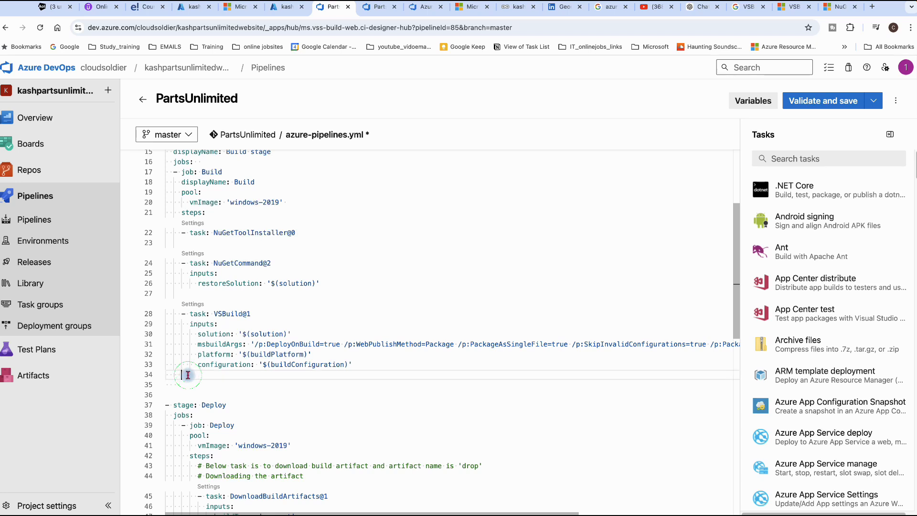
pyautogui.click(823, 159)
pyautogui.write('publish')
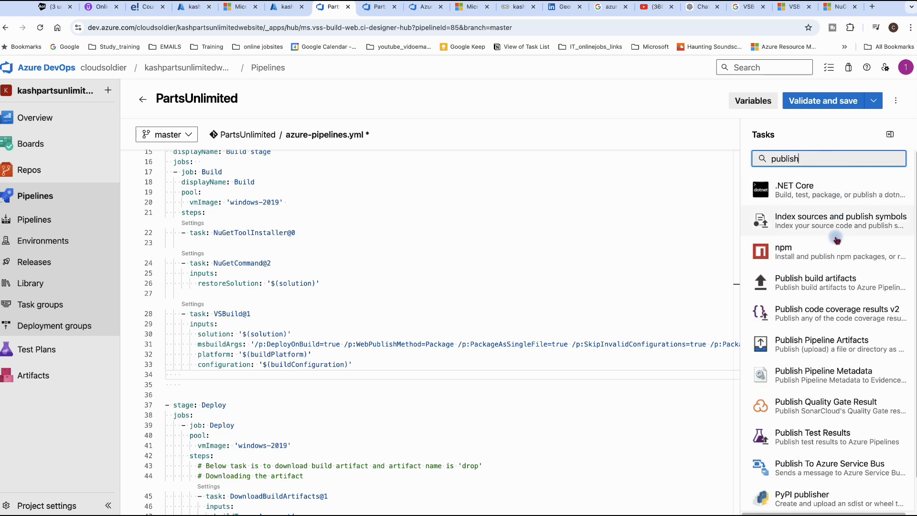
pyautogui.click(828, 279)
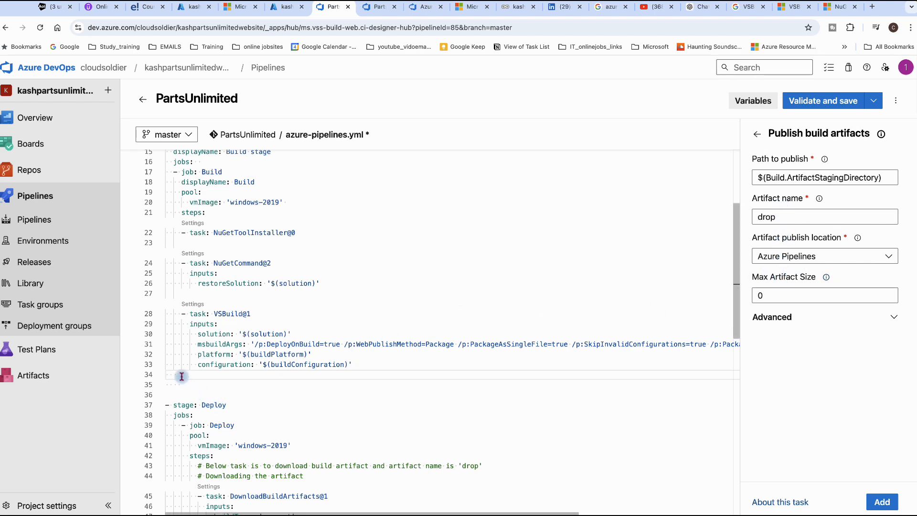
pyautogui.click(882, 502)
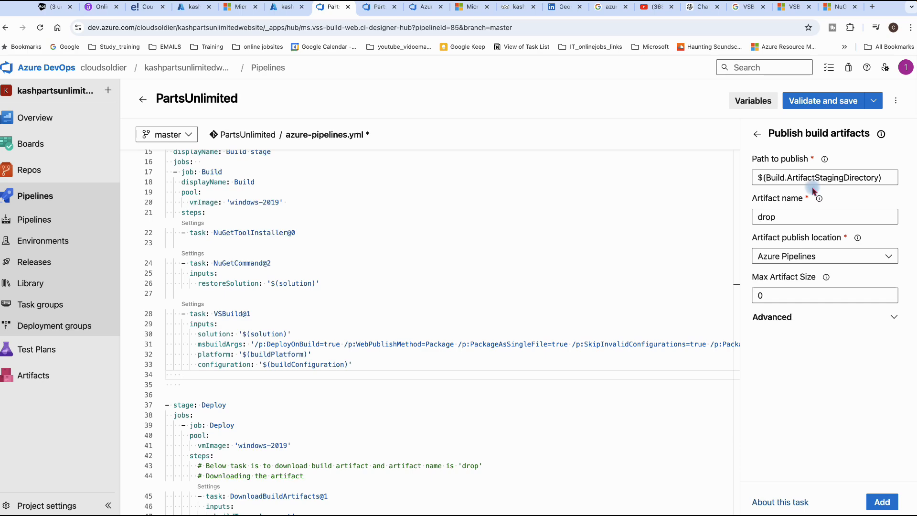
pyautogui.click(882, 503)
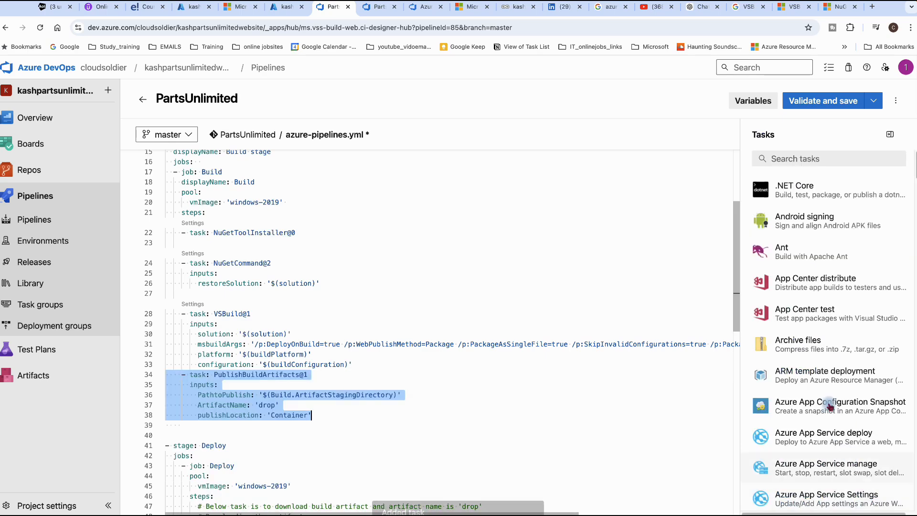
pyautogui.click(359, 438)
# Validate and save the YAML, committing directly to the master branch with message "Update azure-pipelines.yml for Azure Pipelines".
pyautogui.scroll(-5, 315, 444)
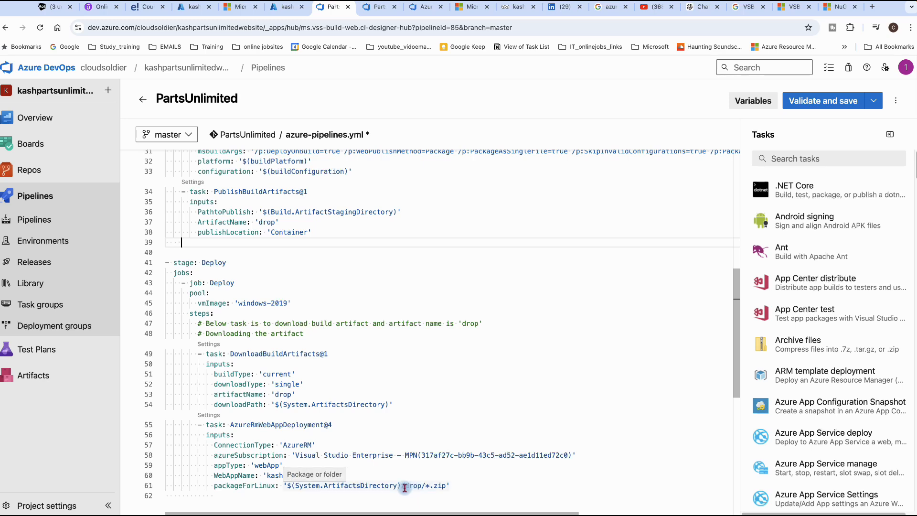
pyautogui.click(825, 106)
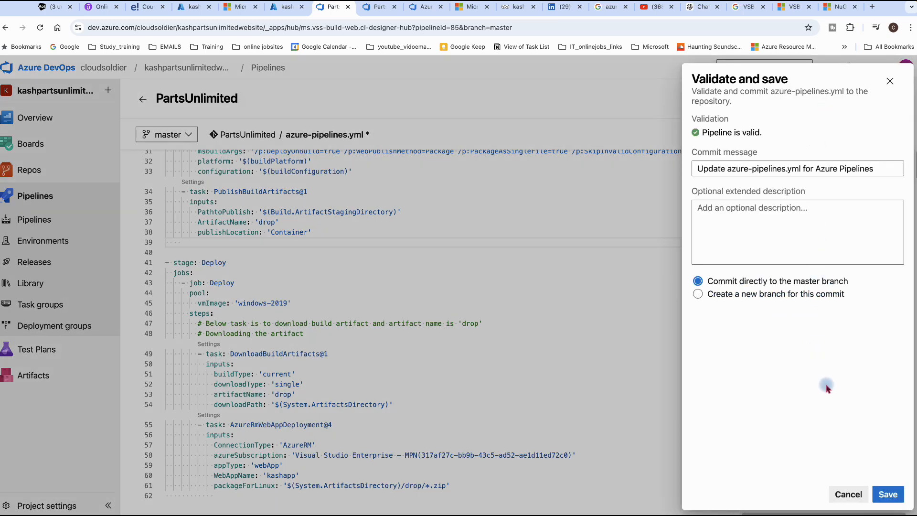
pyautogui.click(885, 494)
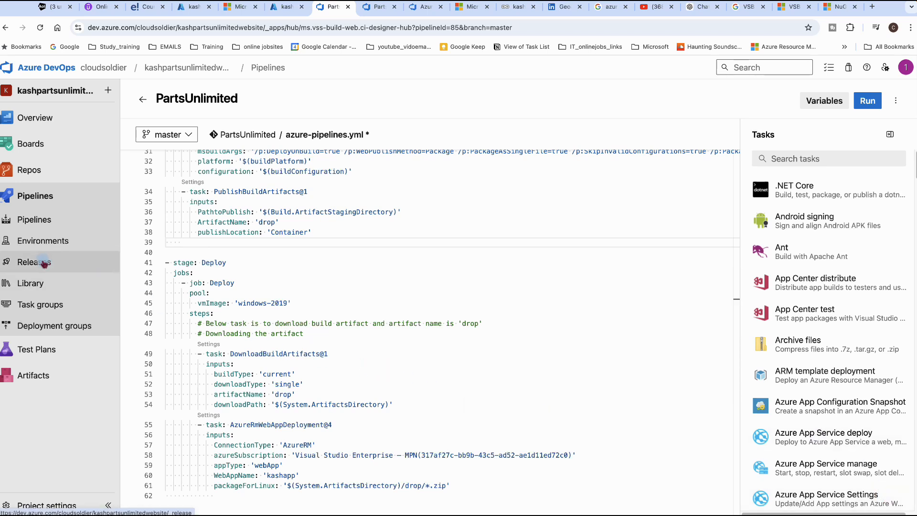
# Open the PartsUnlimitedE2E pipeline from the pipelines list and try to pause it.
pyautogui.click(35, 223)
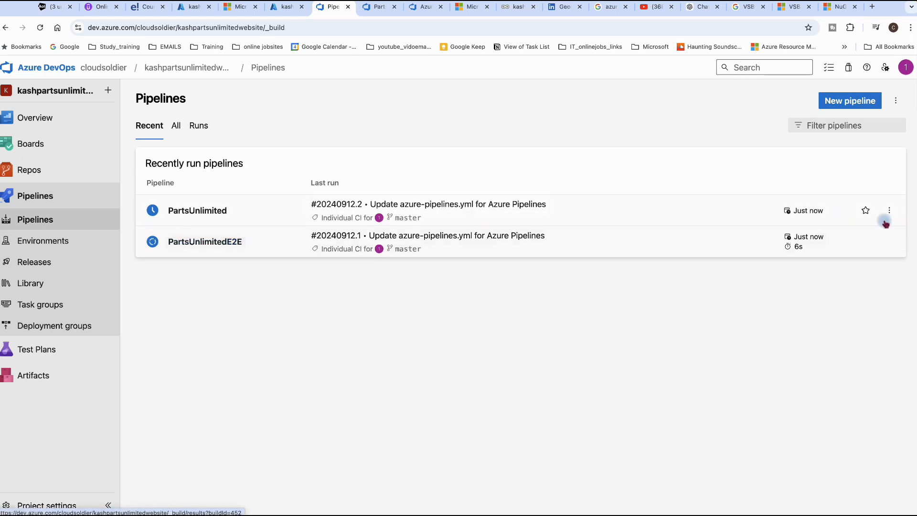
pyautogui.click(889, 242)
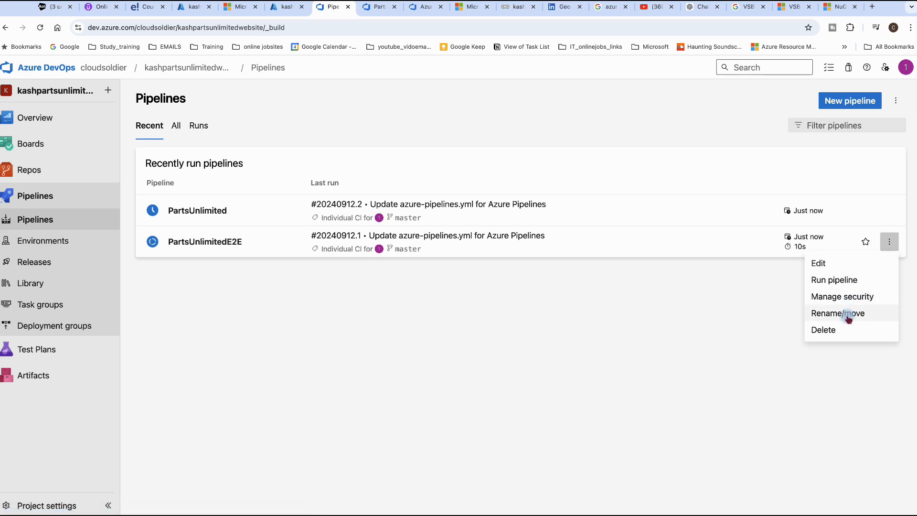
pyautogui.click(214, 242)
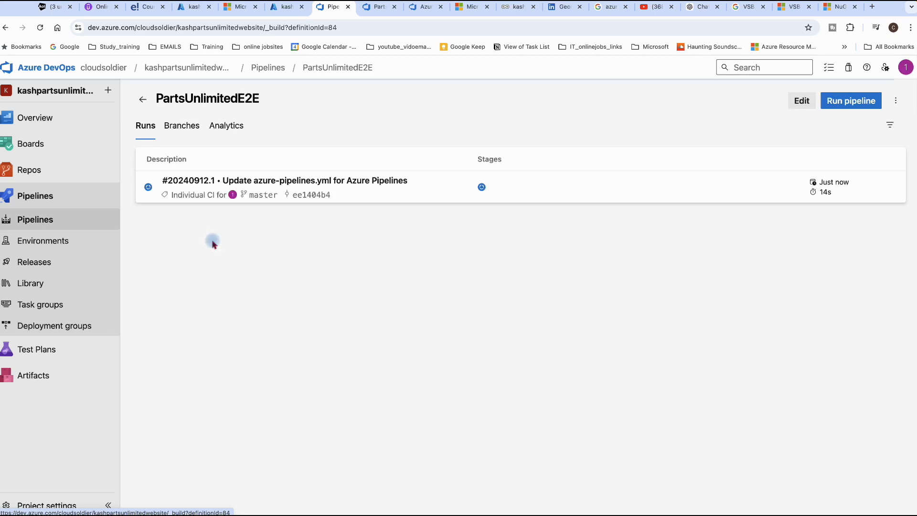
pyautogui.click(896, 100)
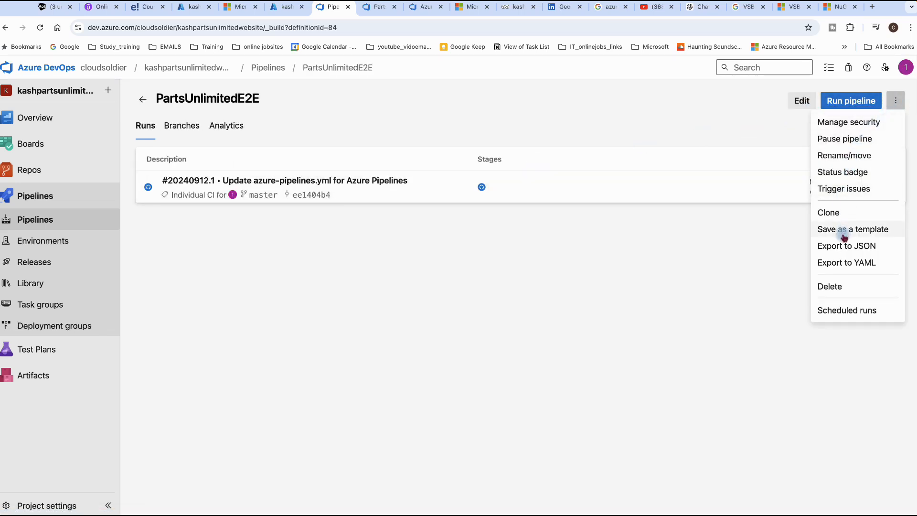
pyautogui.click(839, 141)
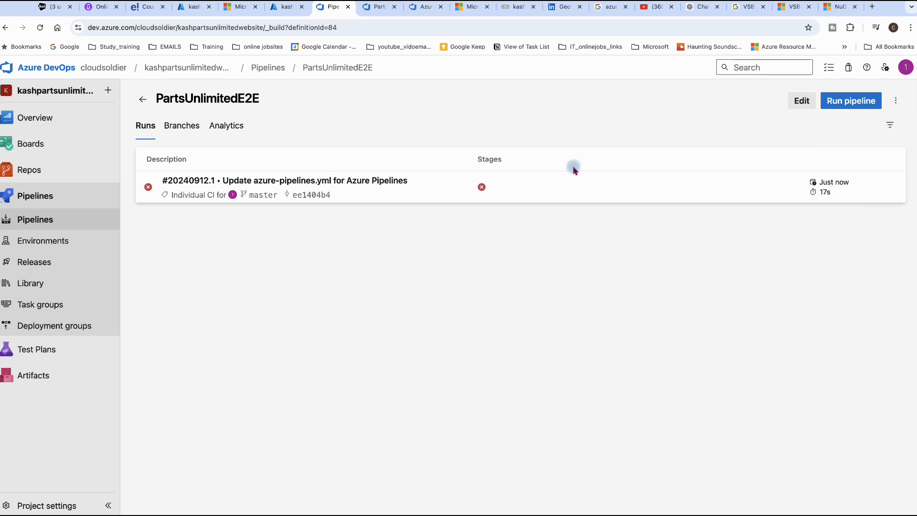
# Open the PartsUnlimited pipeline's run #20240912.2 and follow the Build stage's job log.
pyautogui.click(28, 196)
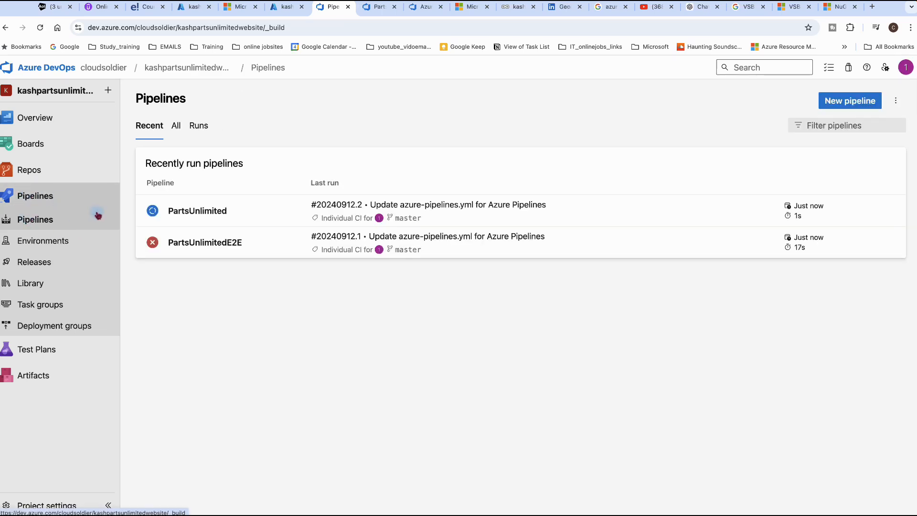
pyautogui.click(205, 212)
pyautogui.click(208, 184)
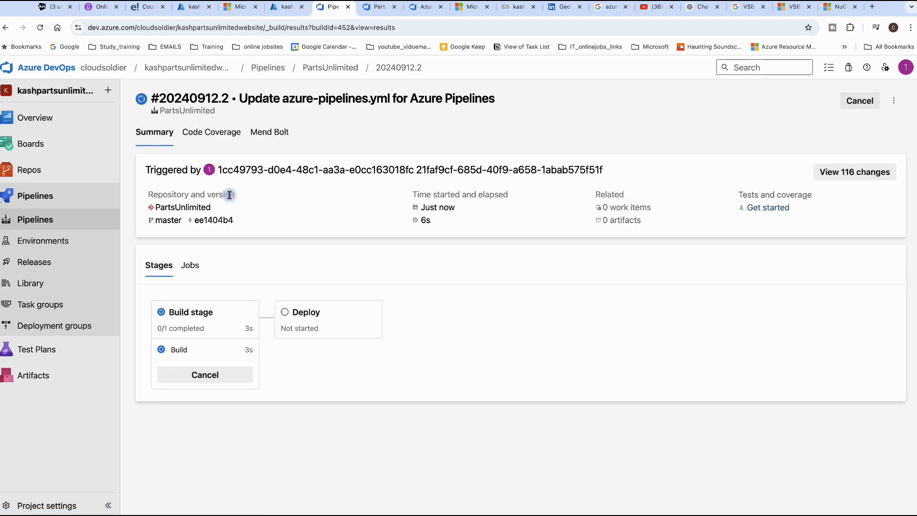
pyautogui.click(177, 316)
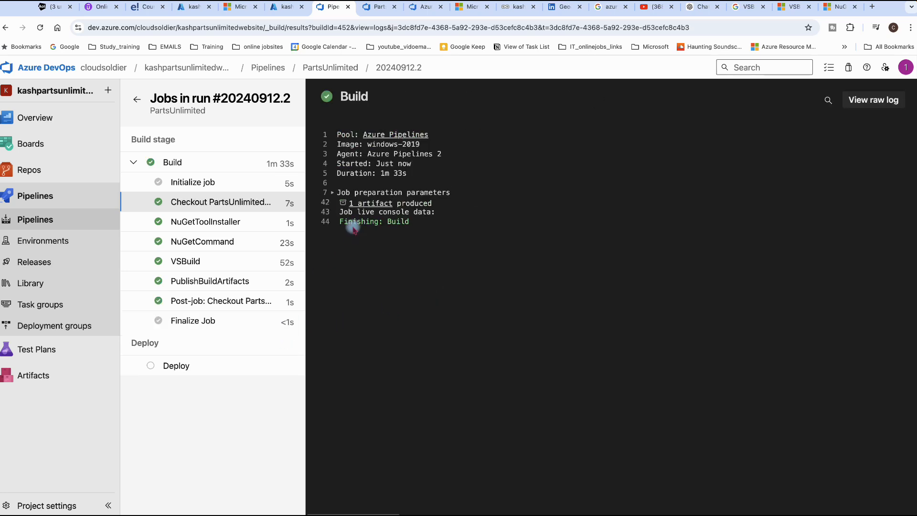
# Examine the files in the run's published drop artifact, and return to the job logs.
pyautogui.click(364, 206)
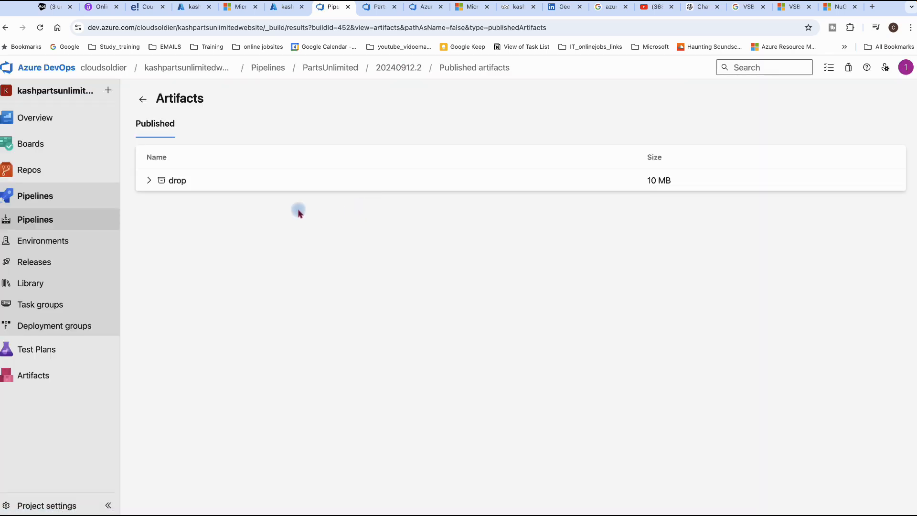
pyautogui.click(148, 180)
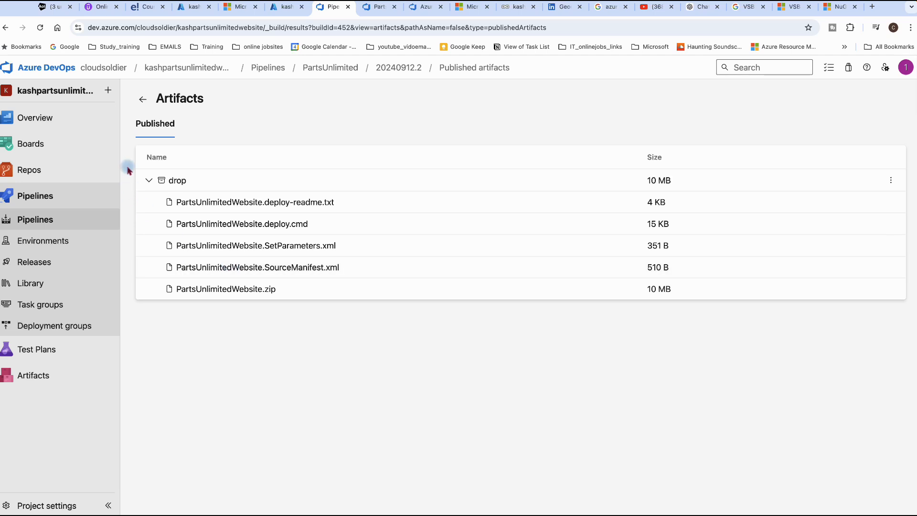
pyautogui.click(4, 30)
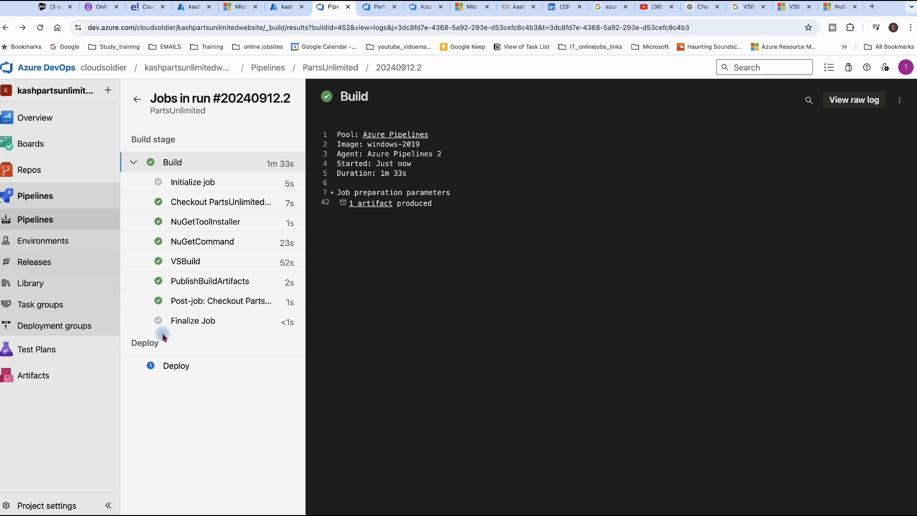
# Follow the Deploy job and examine its AzureRmWebAppDeployment log.
pyautogui.click(176, 366)
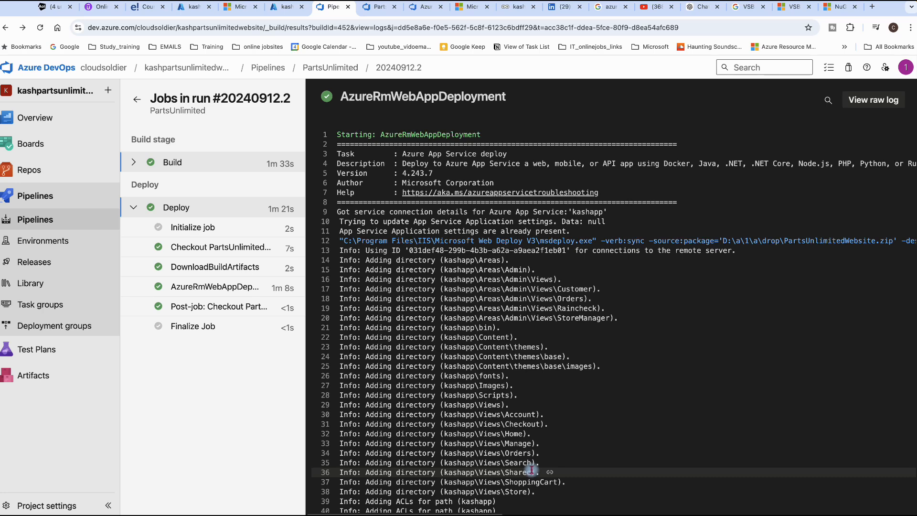
pyautogui.scroll(-1, 504, 411)
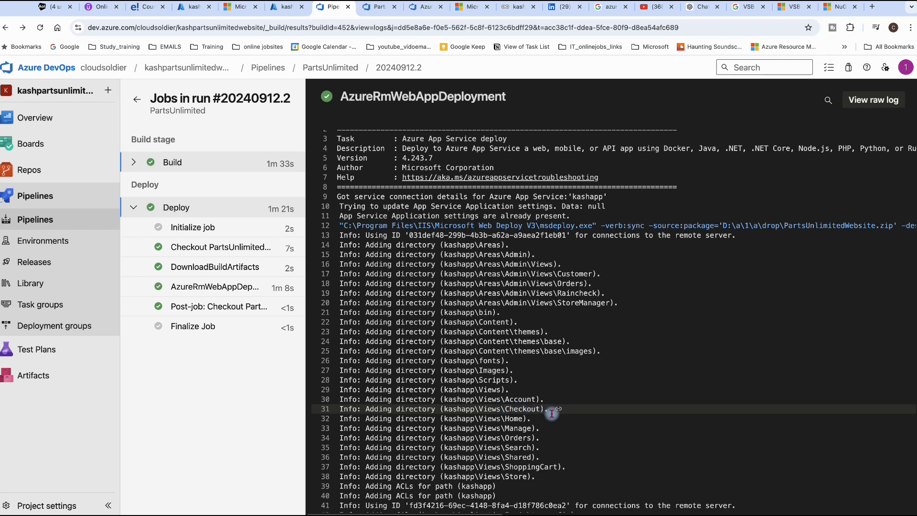
pyautogui.scroll(-4, 550, 410)
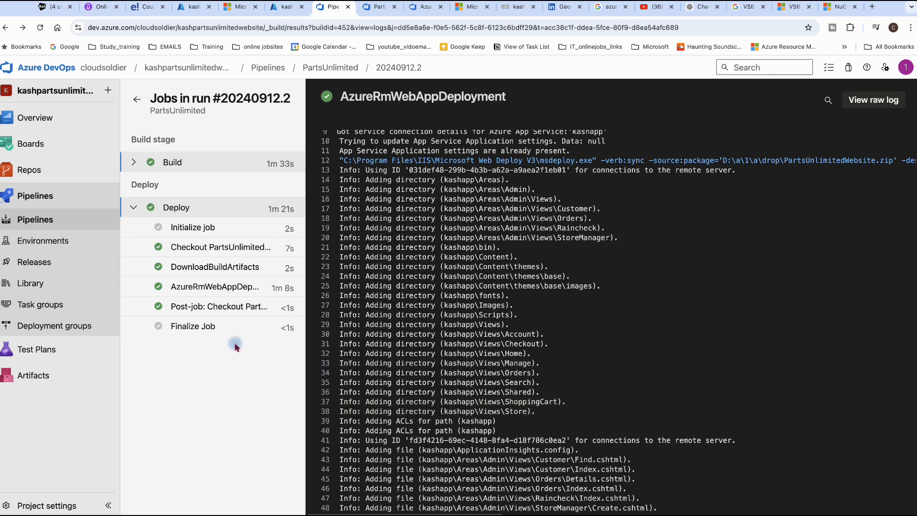
# Switch to the Azure portal's kashapp overview, open the default domain, and refresh the last deployment status and the page.
pyautogui.scroll(-1, 335, 358)
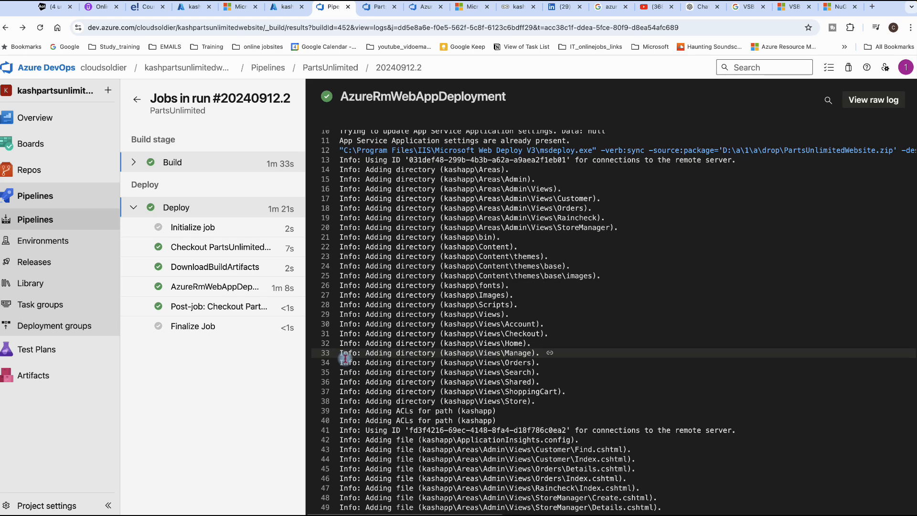
pyautogui.click(180, 8)
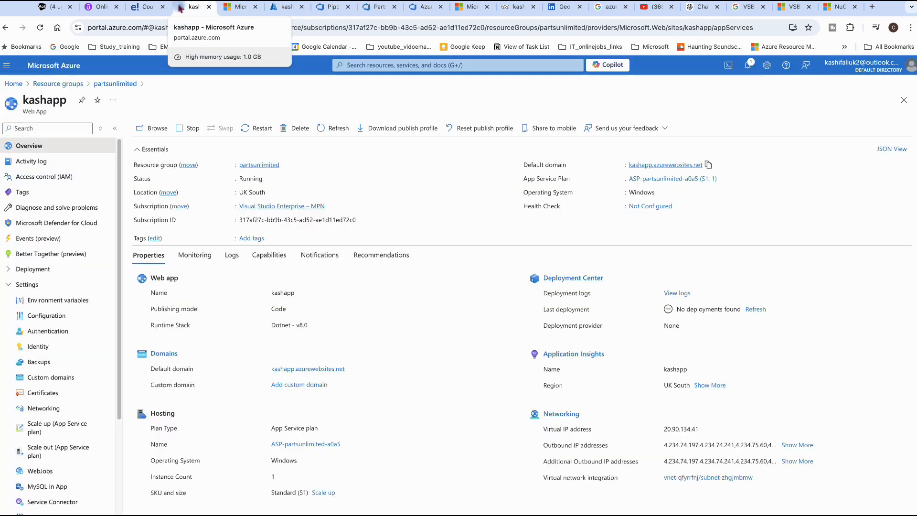
pyautogui.click(654, 167)
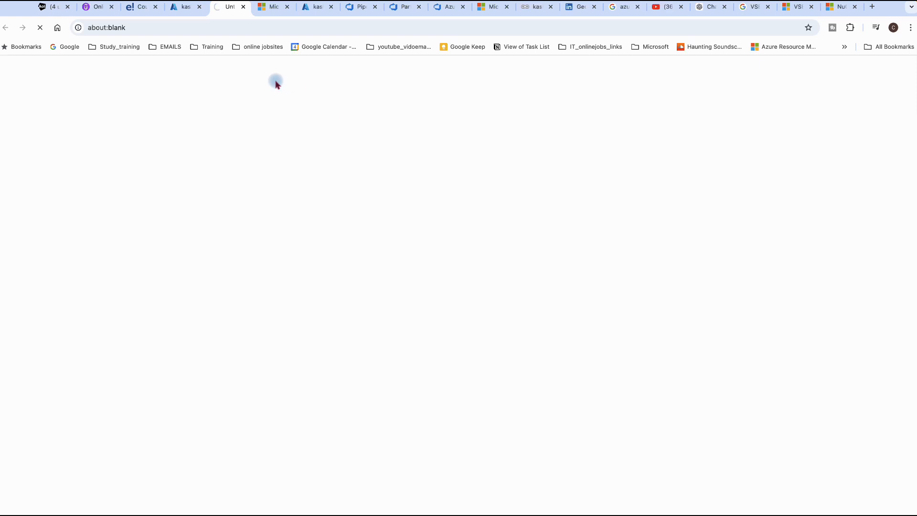
pyautogui.click(183, 8)
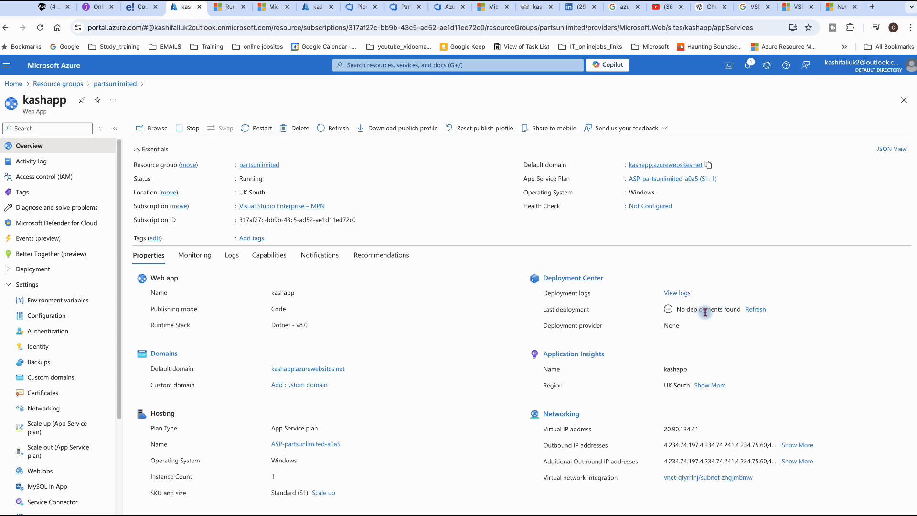
pyautogui.click(751, 310)
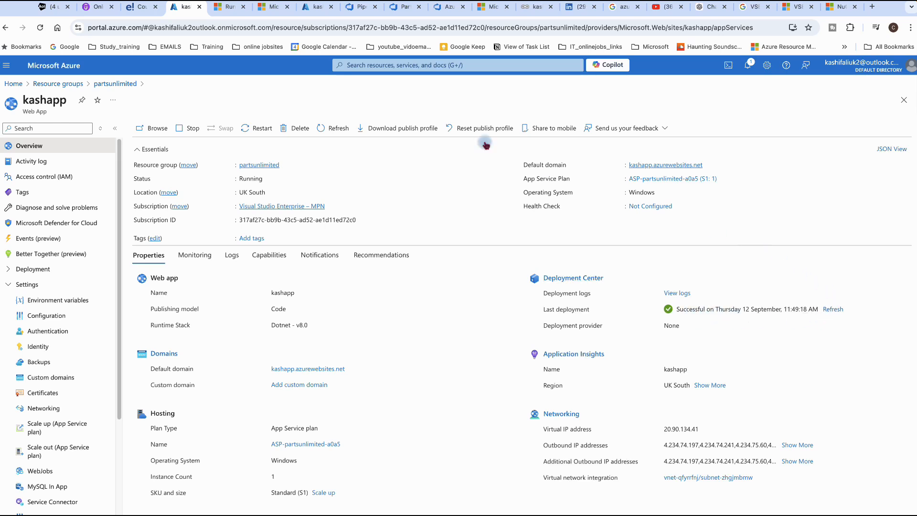
pyautogui.click(40, 27)
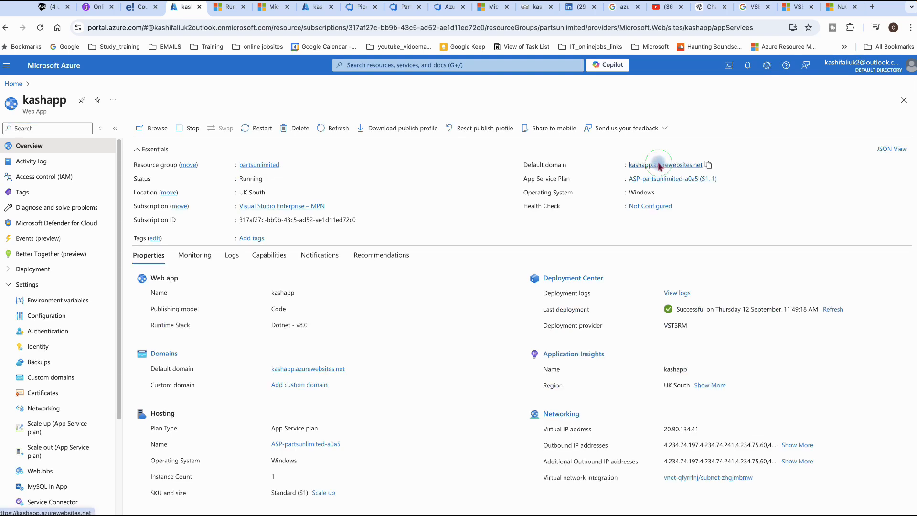
# Open kashapp's default domain again from the refreshed overview and reload the site.
pyautogui.click(659, 165)
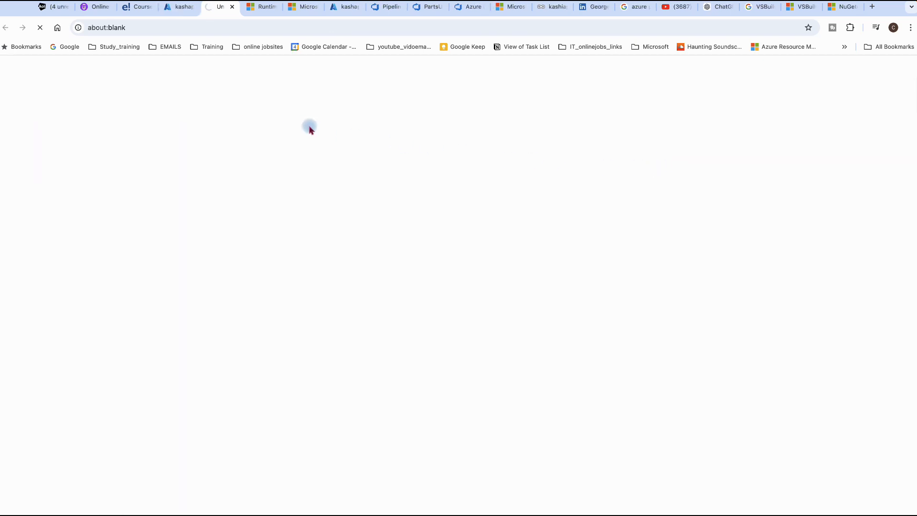
pyautogui.rightClick(197, 99)
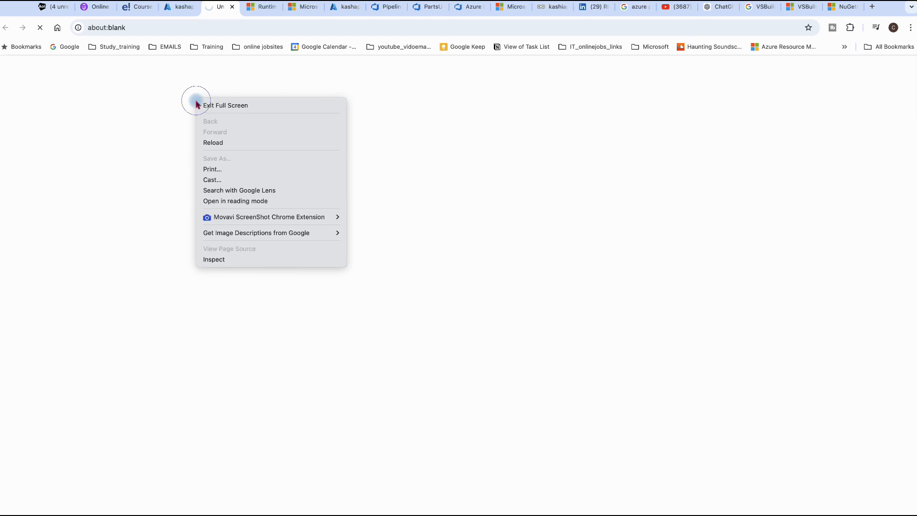
pyautogui.click(221, 142)
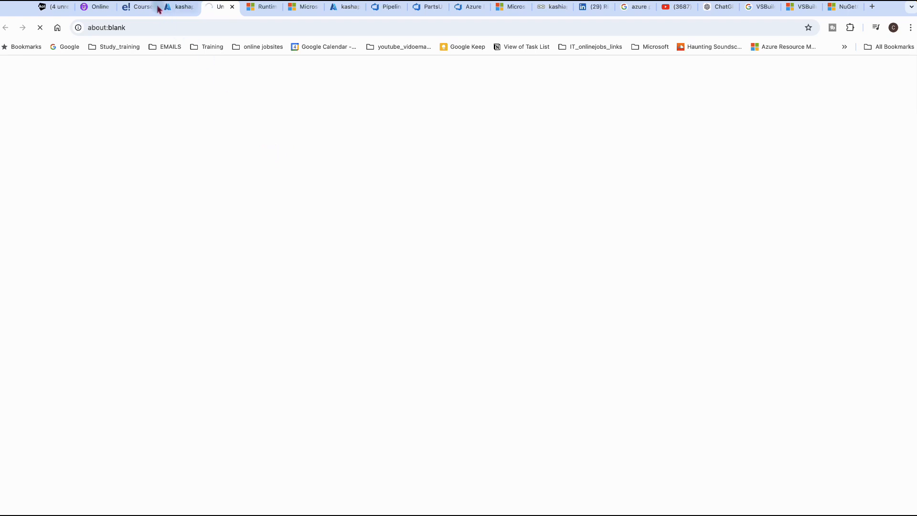
# Open the AZURE_SQL_CONNECTIONSTRING entry among the connection strings in kashapp's environment variables.
pyautogui.click(176, 7)
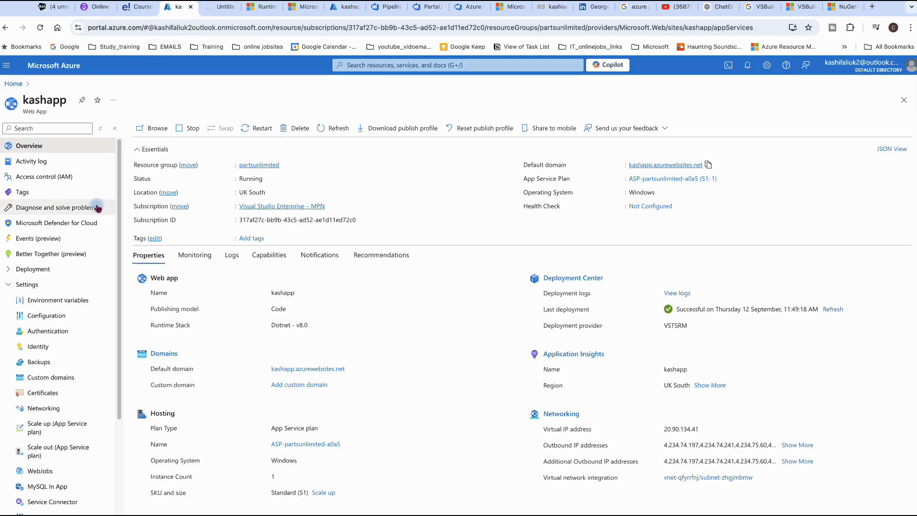
pyautogui.click(45, 300)
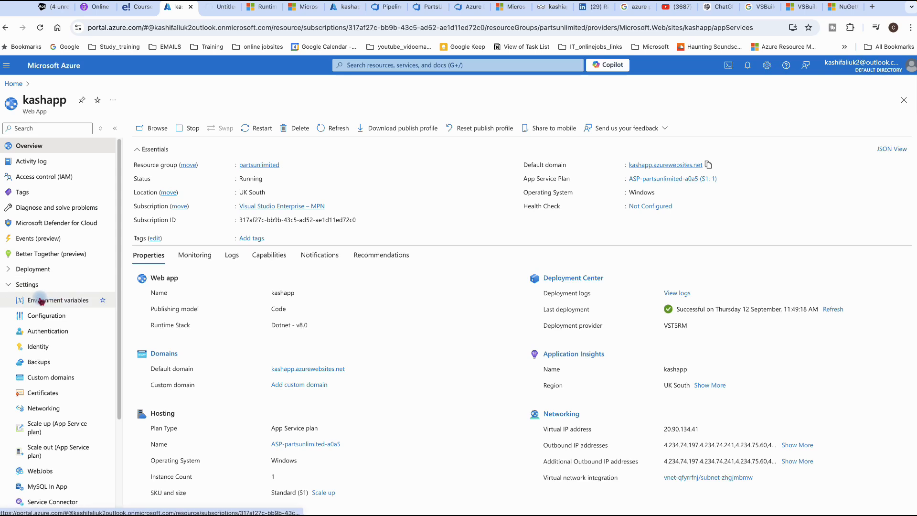
pyautogui.click(44, 316)
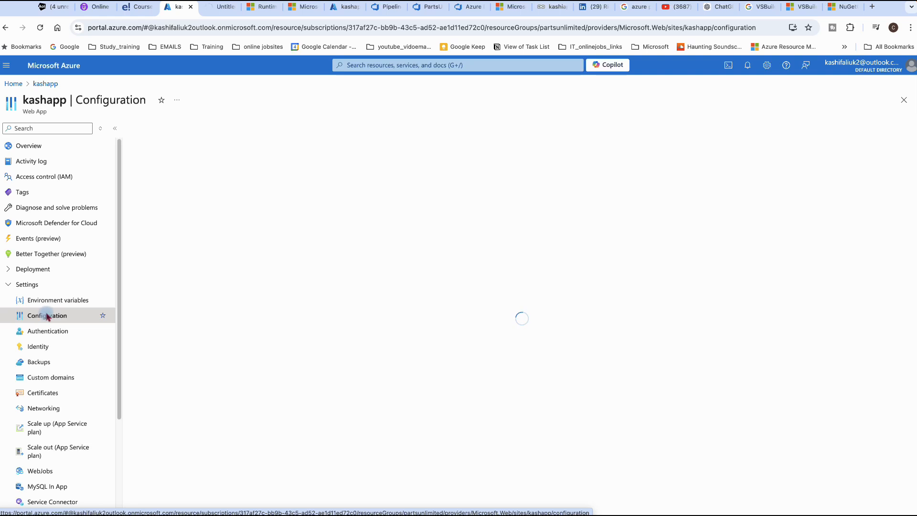
pyautogui.click(285, 186)
pyautogui.click(398, 162)
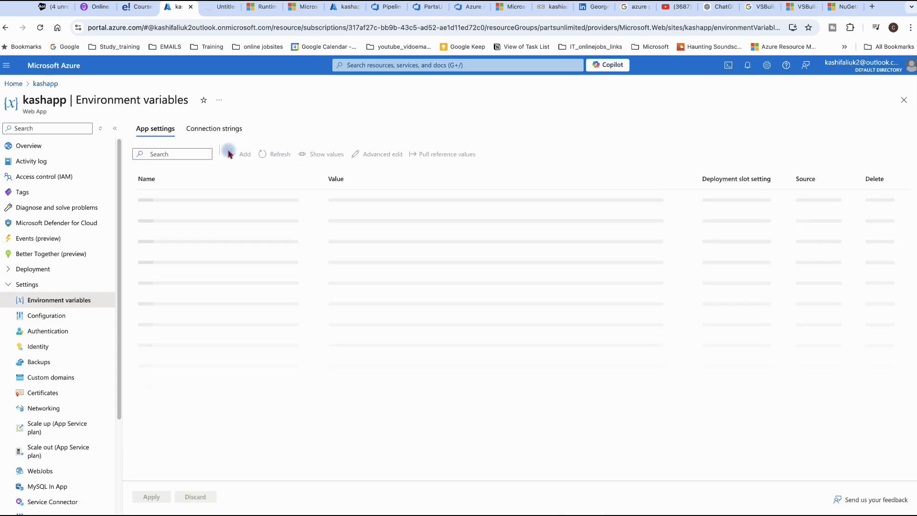
pyautogui.click(219, 136)
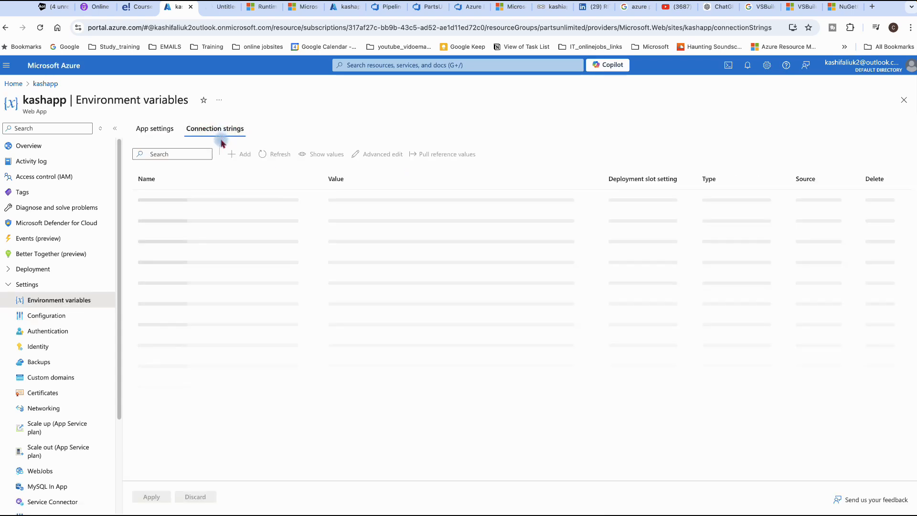
pyautogui.click(173, 204)
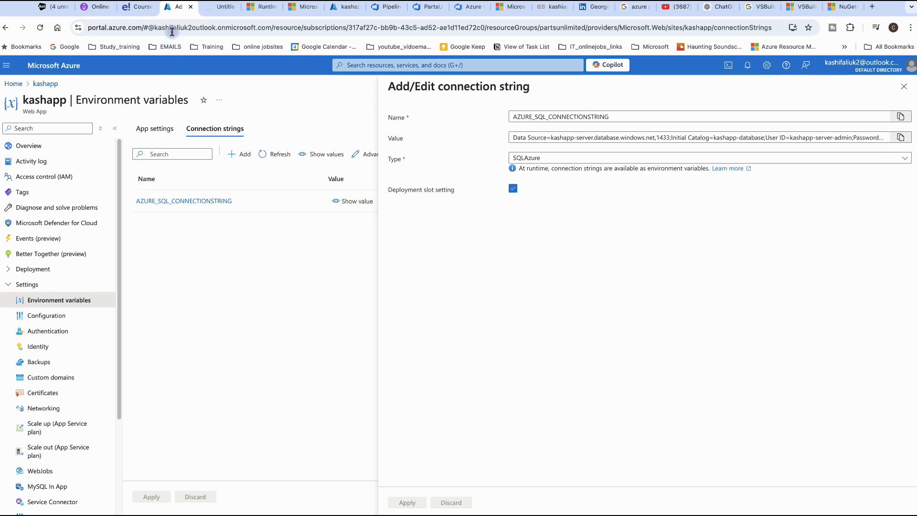
# Switch to Azure DevOps and open Web.config from PartsUnlimited-aspnet45/src/PartsUnlimitedWebsite in the PartsUnlimited repository.
pyautogui.click(380, 8)
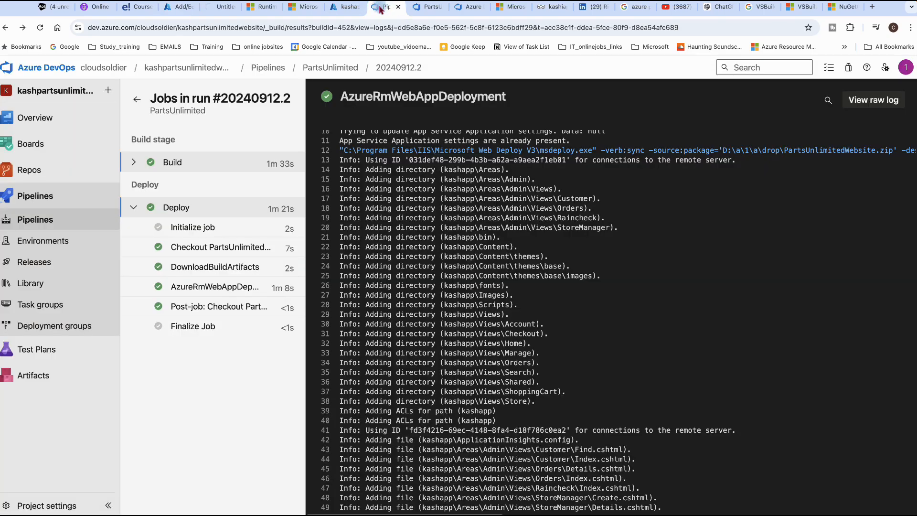
pyautogui.moveTo(64, 178)
pyautogui.click(38, 175)
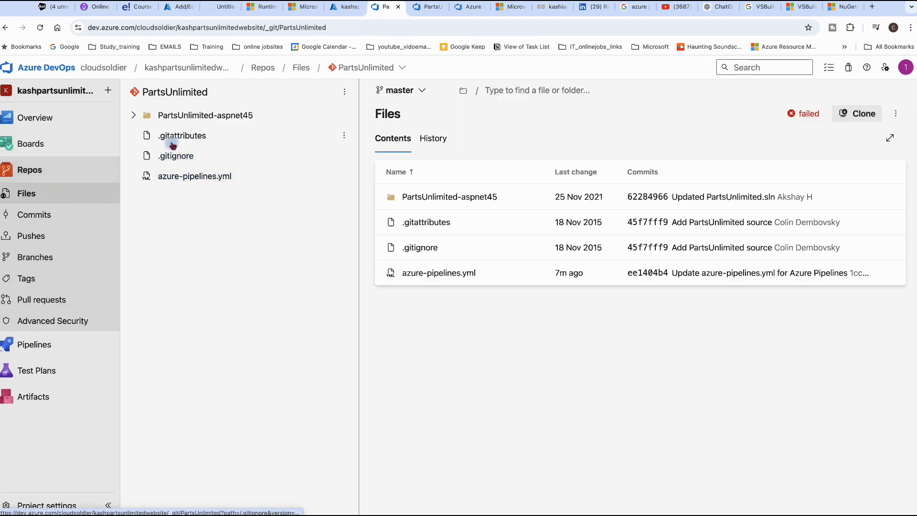
pyautogui.click(133, 115)
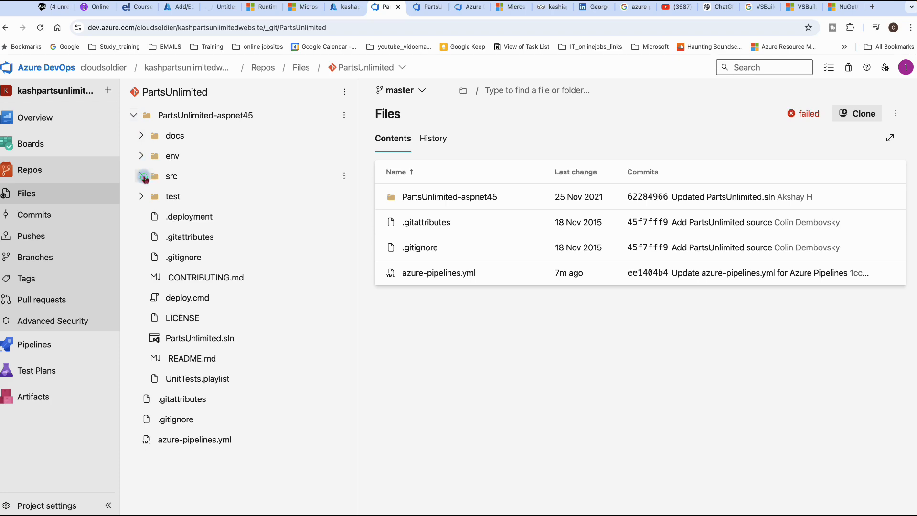
pyautogui.click(143, 176)
pyautogui.click(194, 197)
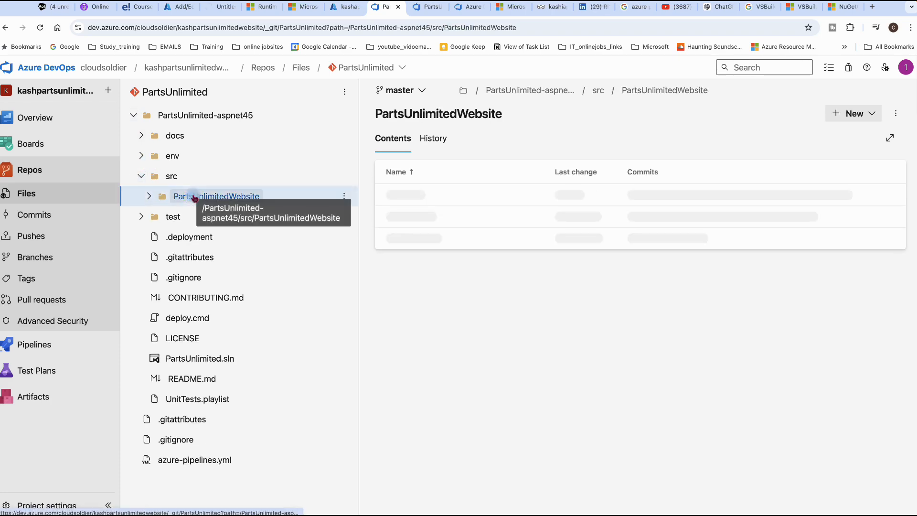
pyautogui.scroll(-6, 444, 306)
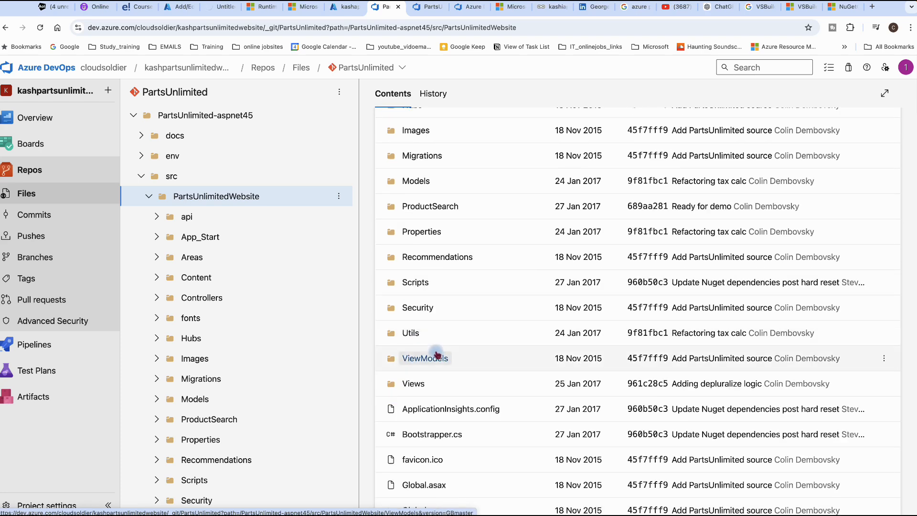
pyautogui.scroll(-3, 436, 354)
pyautogui.scroll(-1, 437, 359)
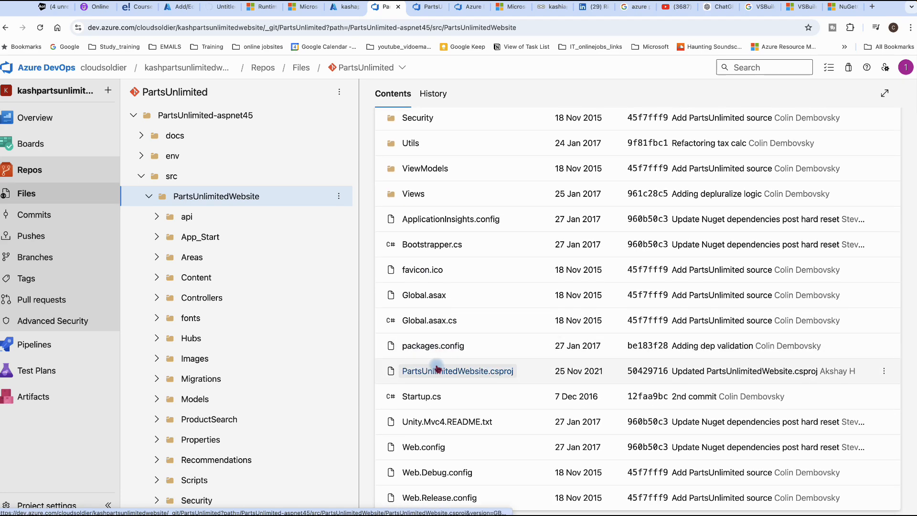
pyautogui.click(435, 448)
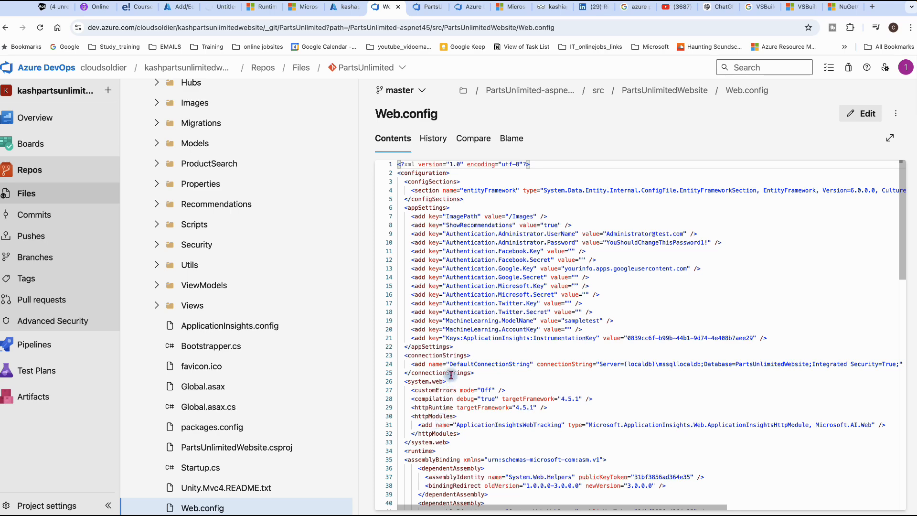
# Copy the connection string name DefaultConnectionString from the connectionStrings section of Web.config.
pyautogui.moveTo(450, 366); pyautogui.dragTo(530, 366)
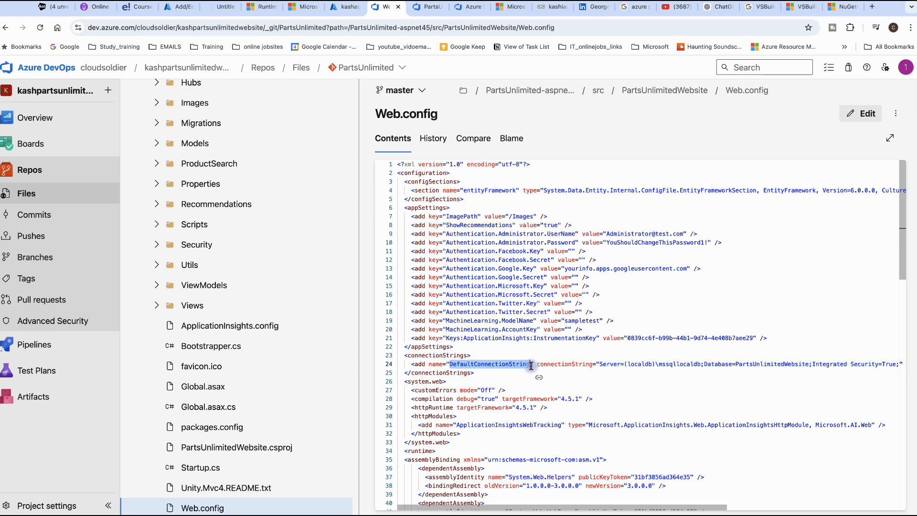
pyautogui.rightClick(515, 364)
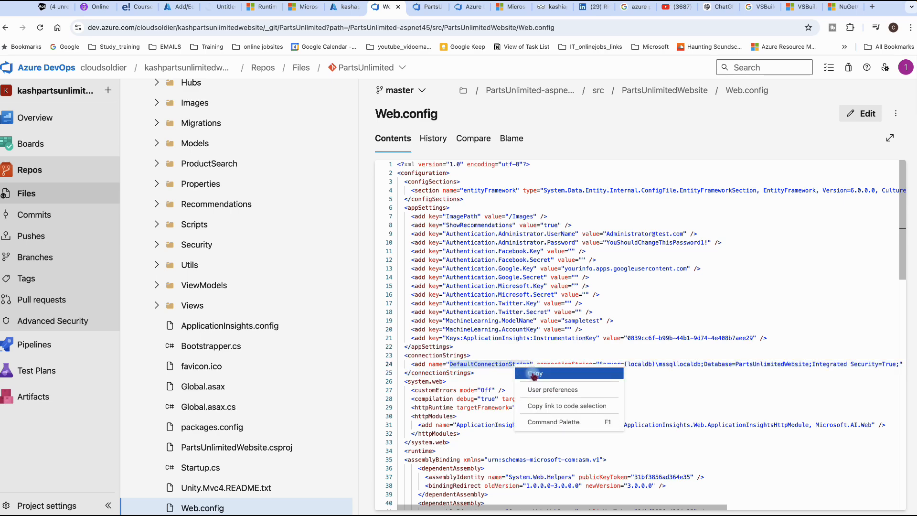
pyautogui.click(525, 372)
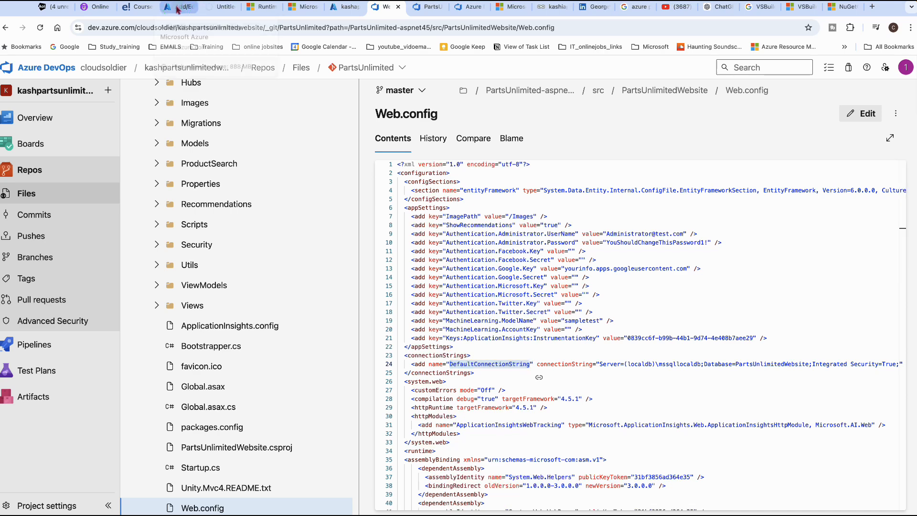
# Rename kashapp's SQL connection string to DefaultConnectionString in the Azure portal, then apply and confirm the change.
pyautogui.click(180, 7)
pyautogui.moveTo(612, 118); pyautogui.dragTo(505, 115)
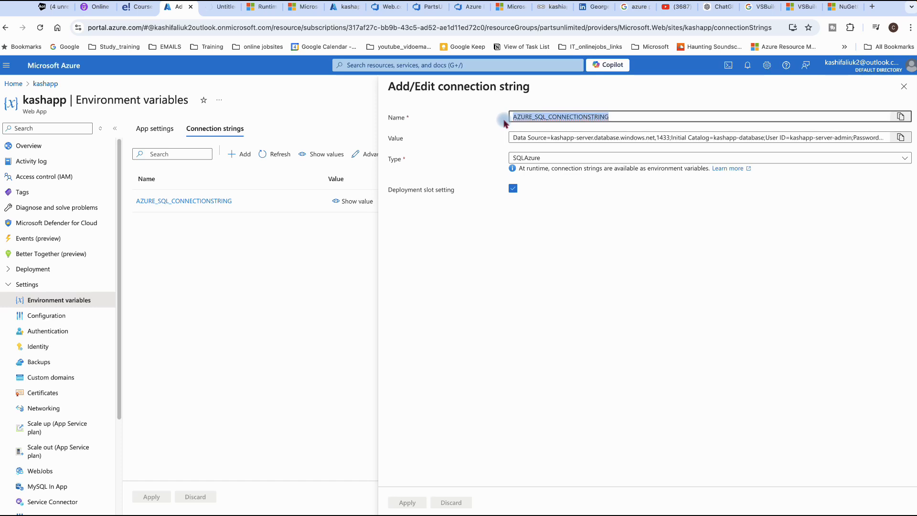
pyautogui.hotkey('ctrl', 'v')
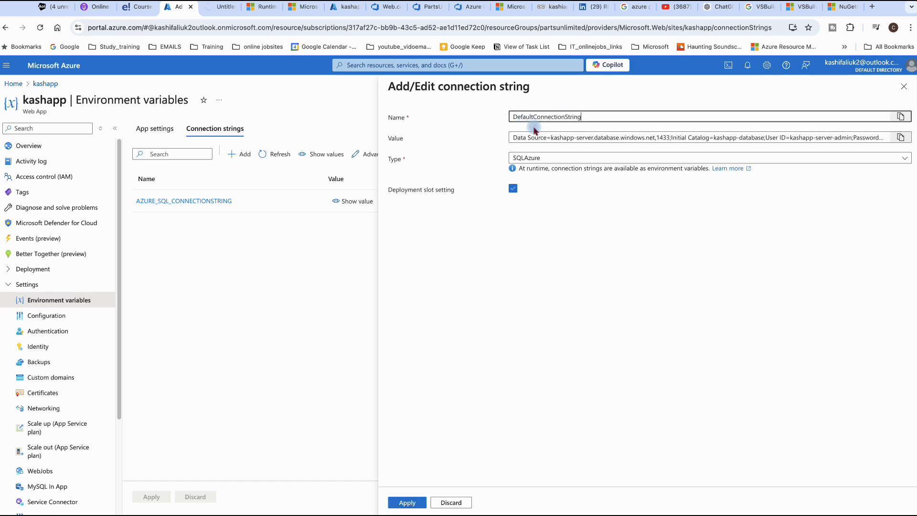
pyautogui.click(414, 503)
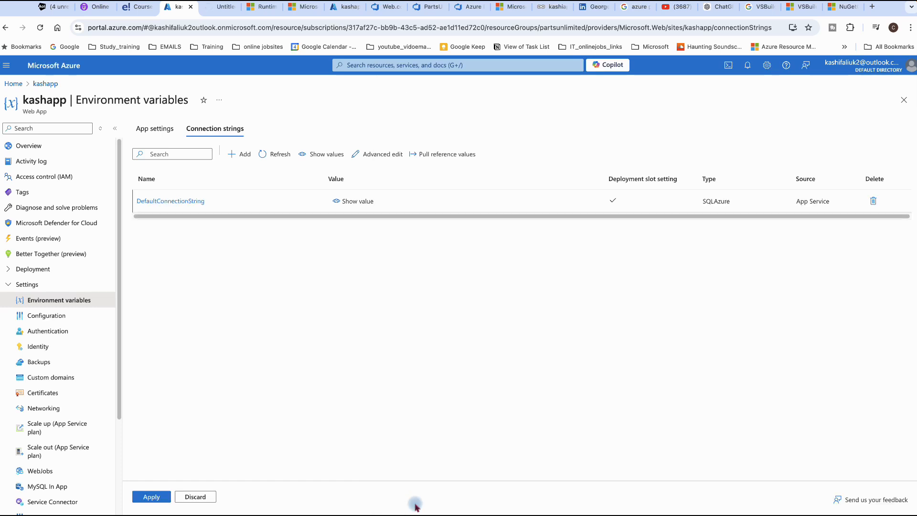
pyautogui.click(155, 497)
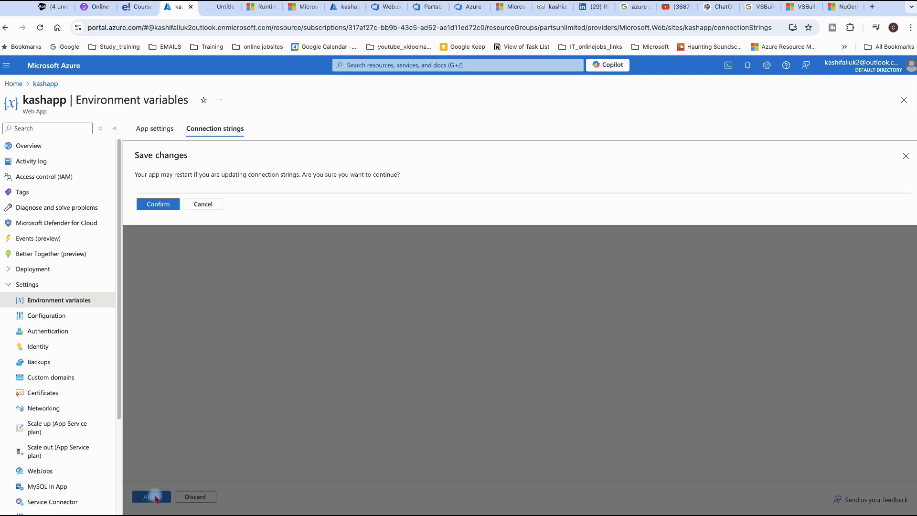
pyautogui.click(158, 203)
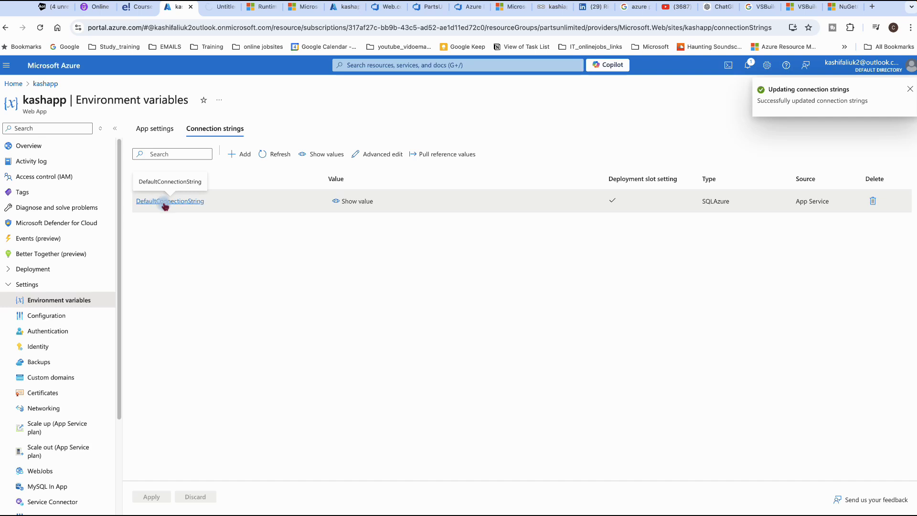
# Reload the kashapp site to check the deployed Parts Unlimited storefront, and reopen it from the default domain in kashapp's overview.
pyautogui.click(217, 11)
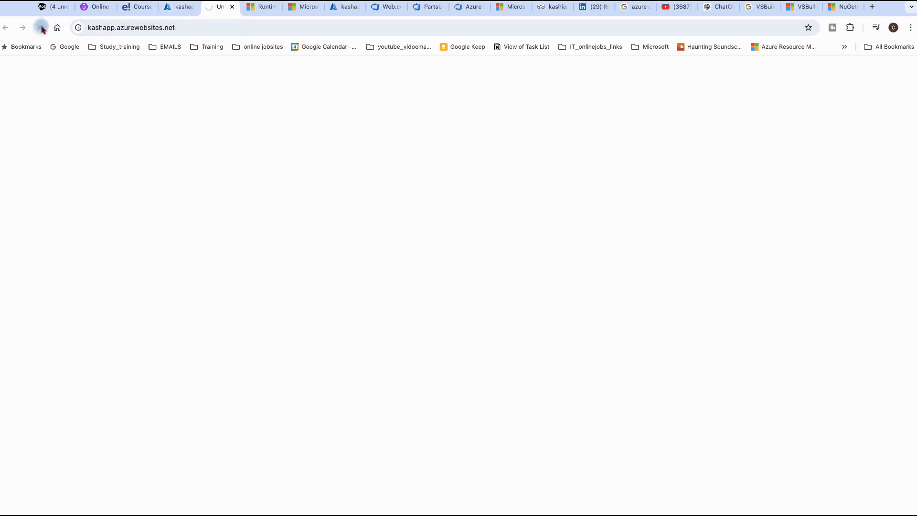
pyautogui.rightClick(62, 106)
pyautogui.click(82, 146)
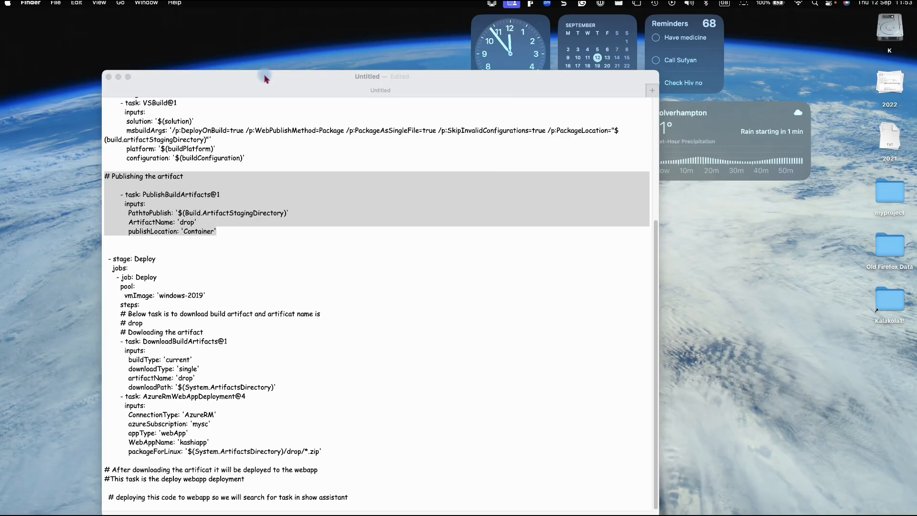
pyautogui.hotkey('ctrl', 'Right')
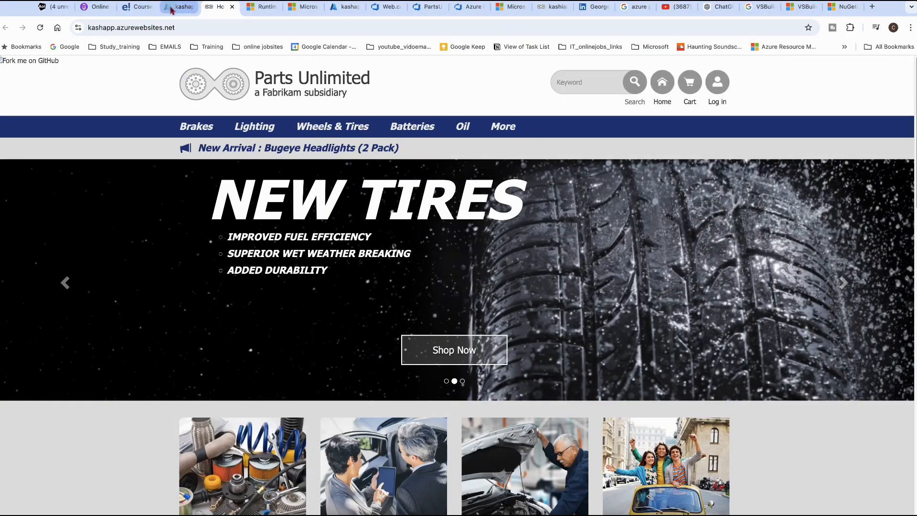
pyautogui.click(179, 7)
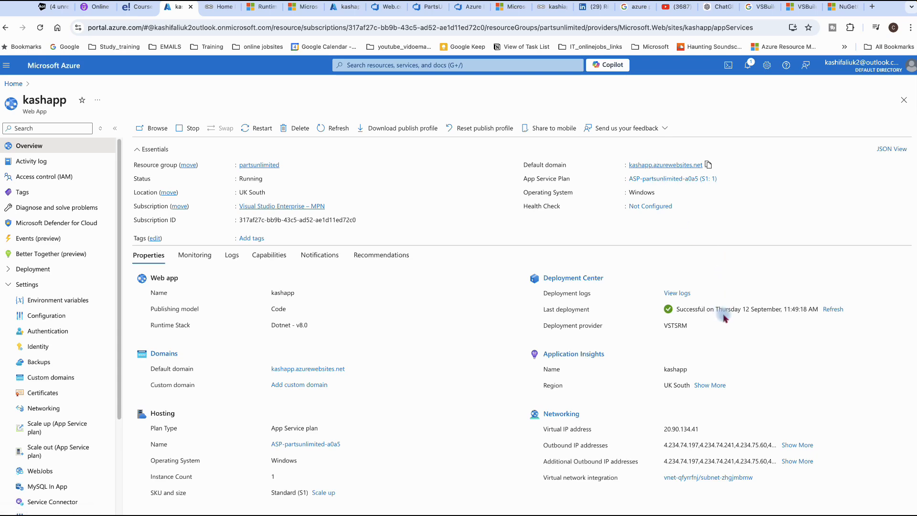
pyautogui.click(648, 166)
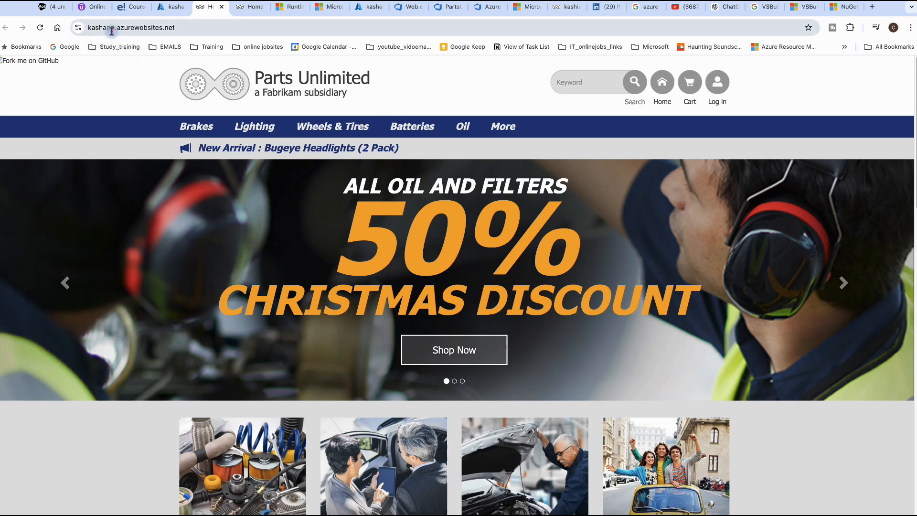
# Test the deployed store by adding Brake Disk and Calipers to the cart, browsing several part categories and the full category list, and returning home.
pyautogui.moveTo(115, 29); pyautogui.dragTo(94, 30)
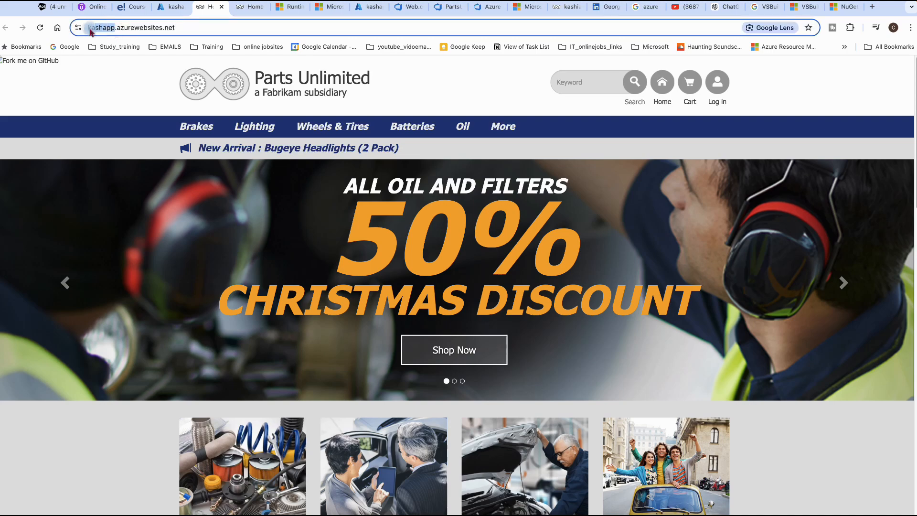
pyautogui.click(104, 77)
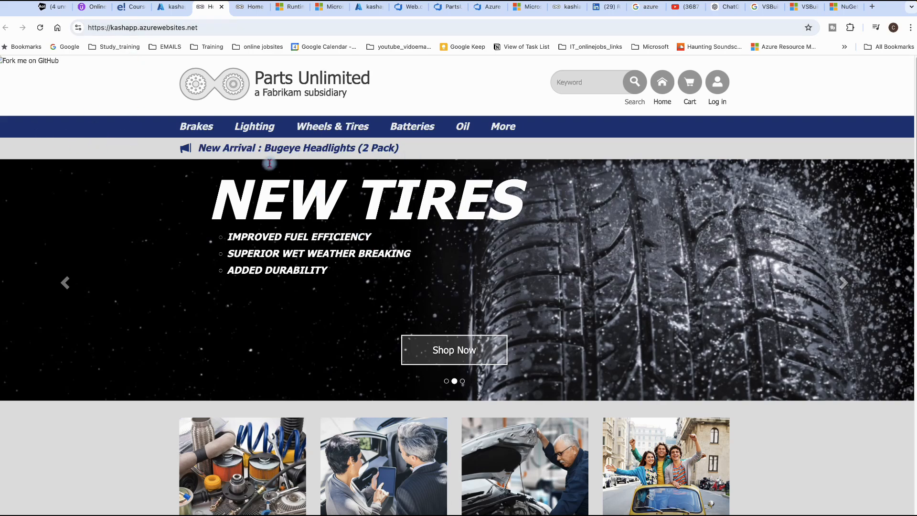
pyautogui.click(208, 131)
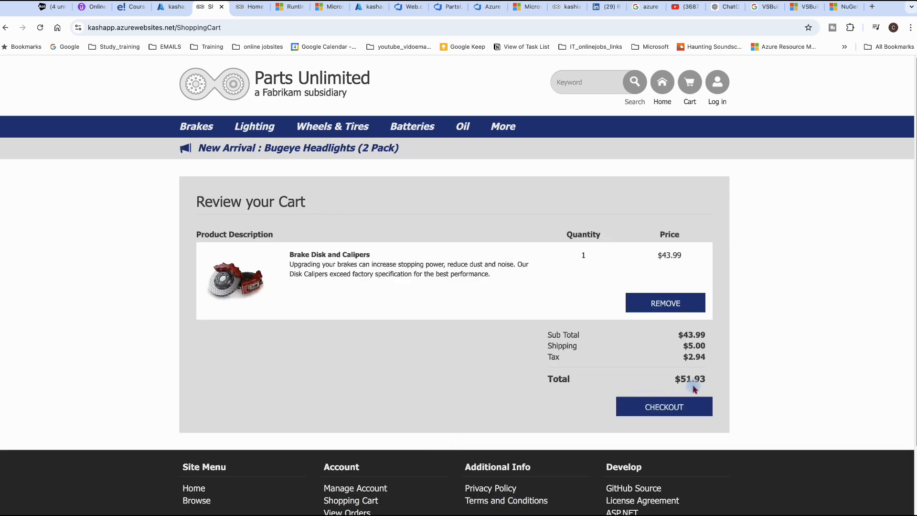
pyautogui.click(261, 127)
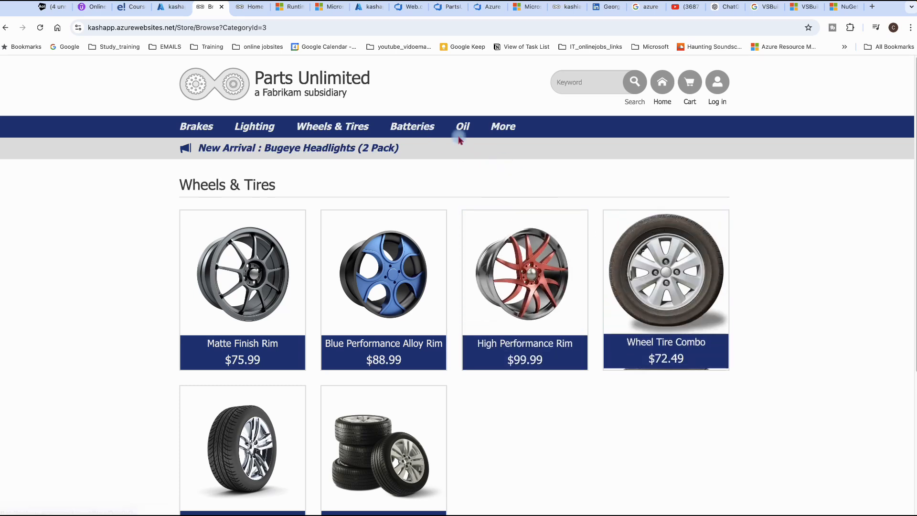
pyautogui.click(504, 129)
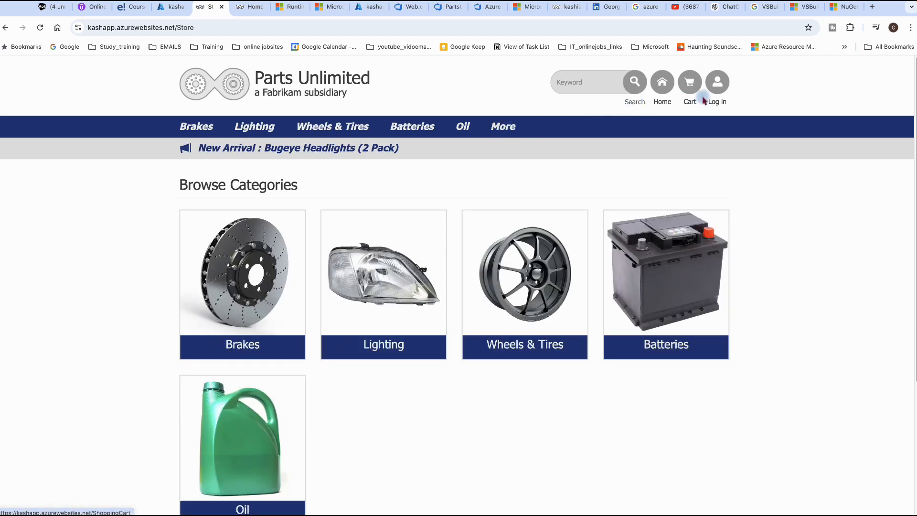
pyautogui.click(672, 97)
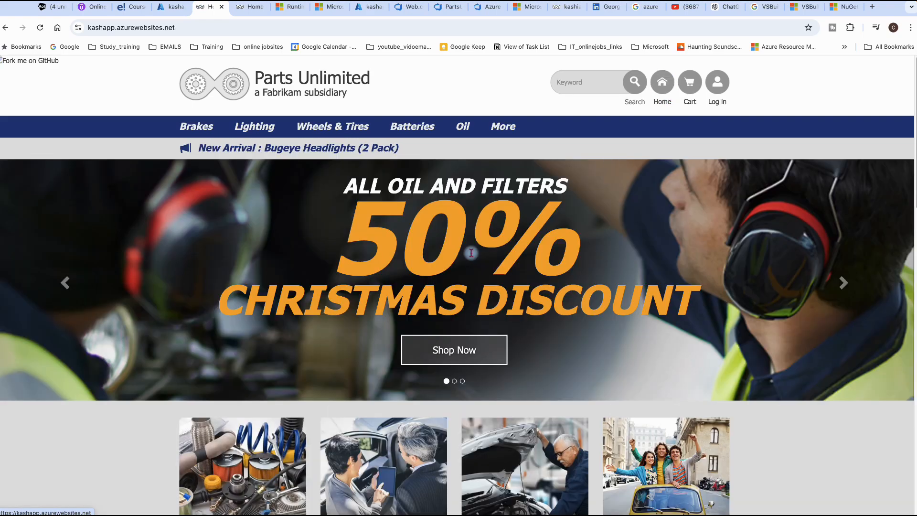
# Examine the store's home page, including the Arrivals, Top Selling and Community sections and the footer links.
pyautogui.scroll(-12, 490, 355)
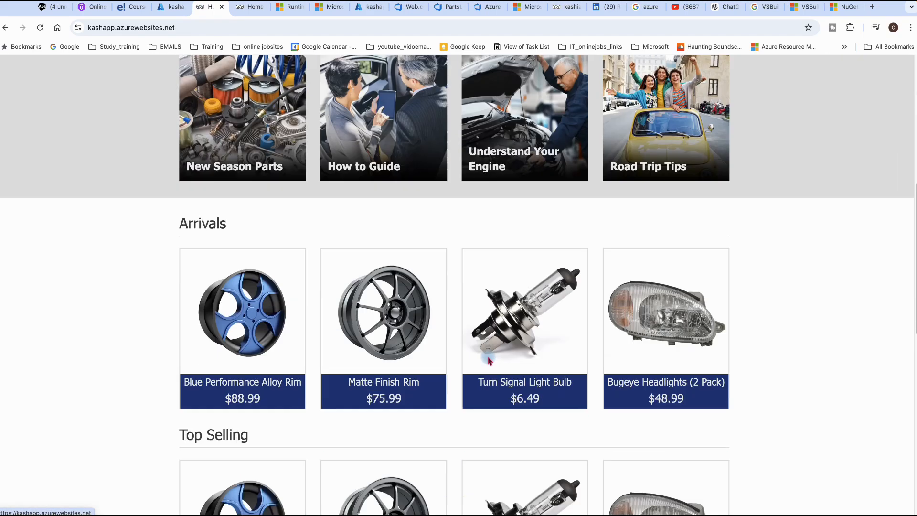
pyautogui.scroll(-6, 490, 360)
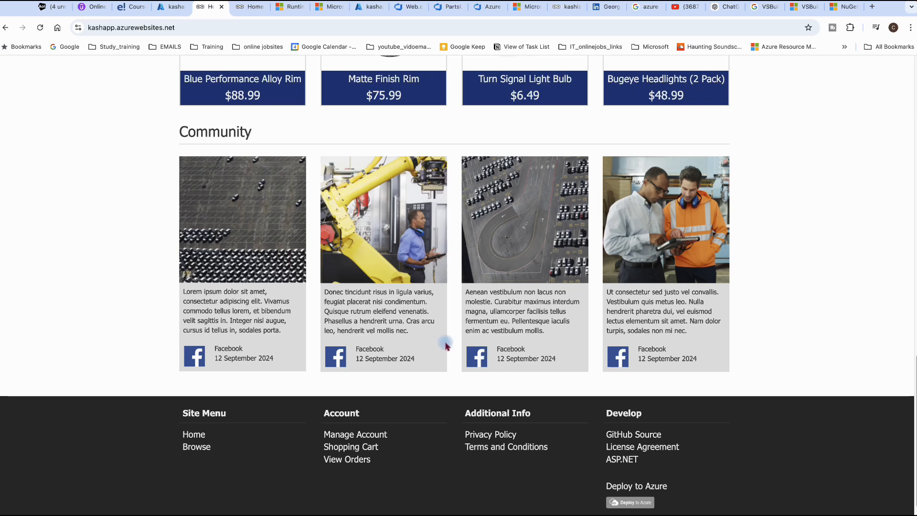
pyautogui.scroll(-1, 443, 345)
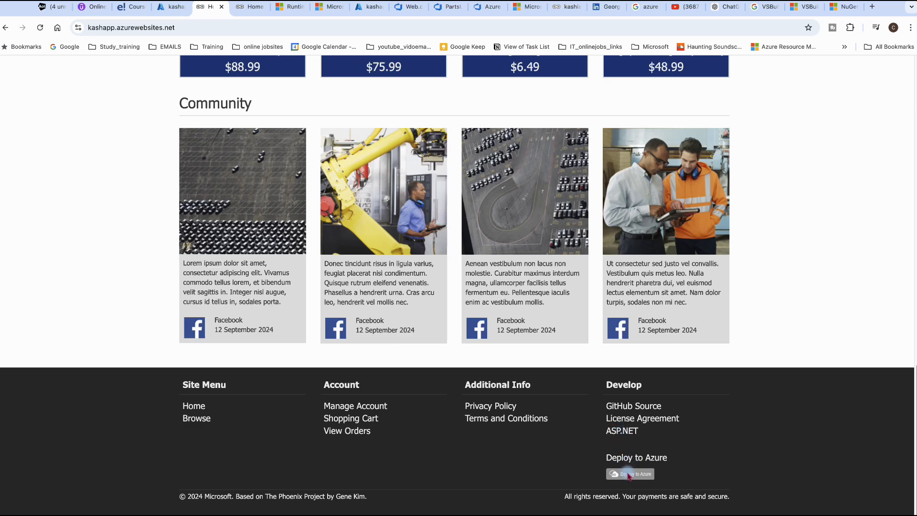
pyautogui.scroll(10, 293, 306)
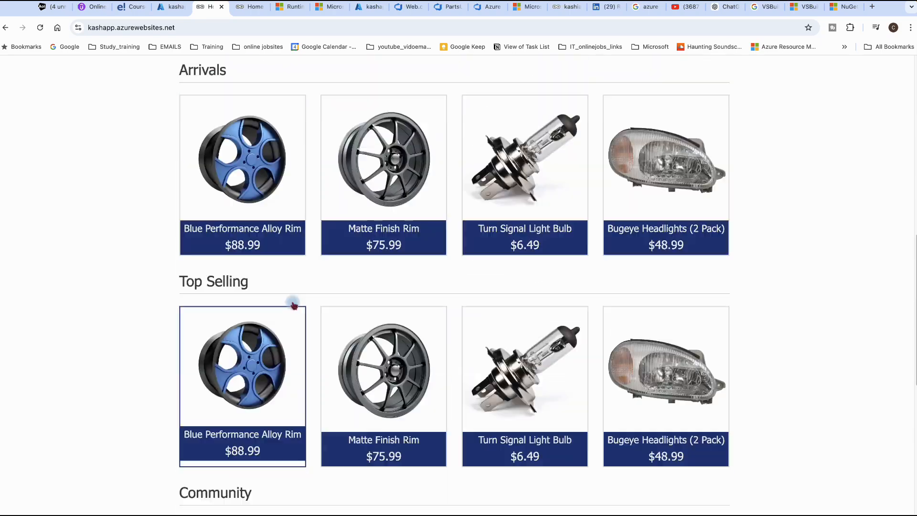
pyautogui.scroll(7, 119, 156)
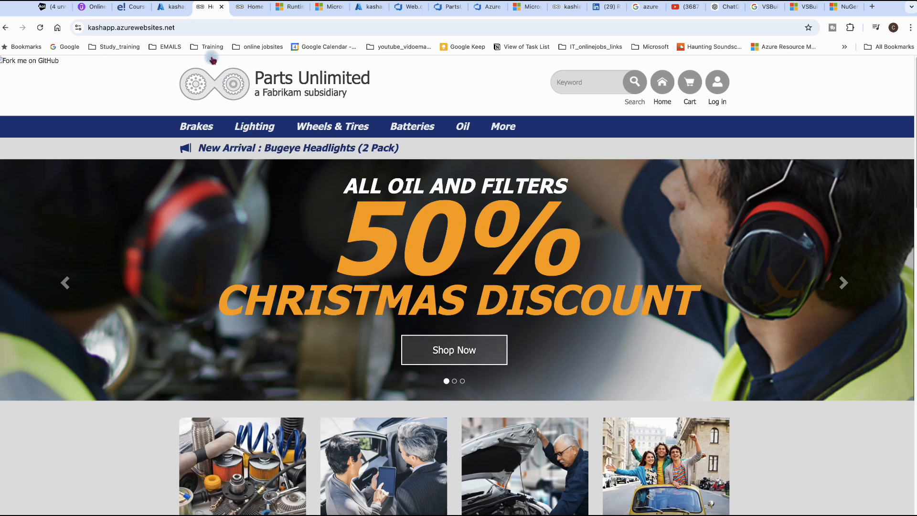
# Switch to Azure DevOps and open the PartsUnlimited pipeline's run list in the kashpartsunlimitedwebsite project.
pyautogui.click(170, 11)
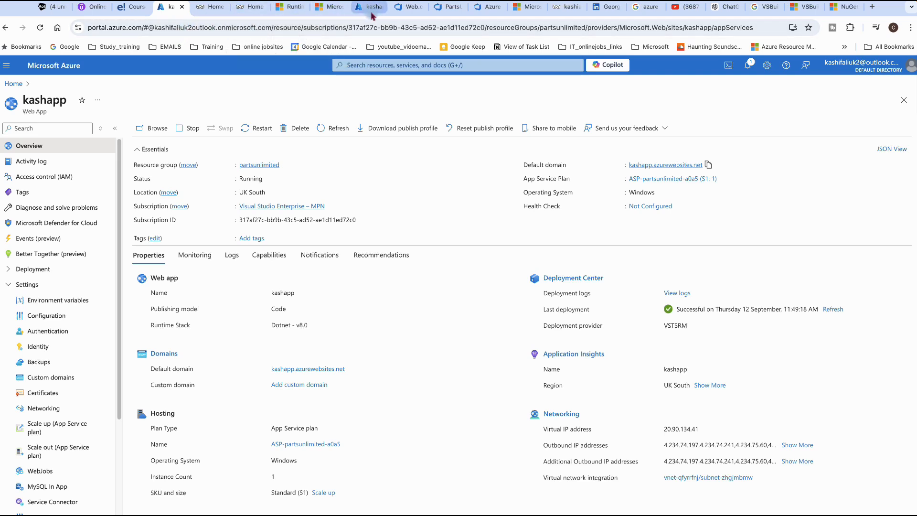
pyautogui.click(408, 8)
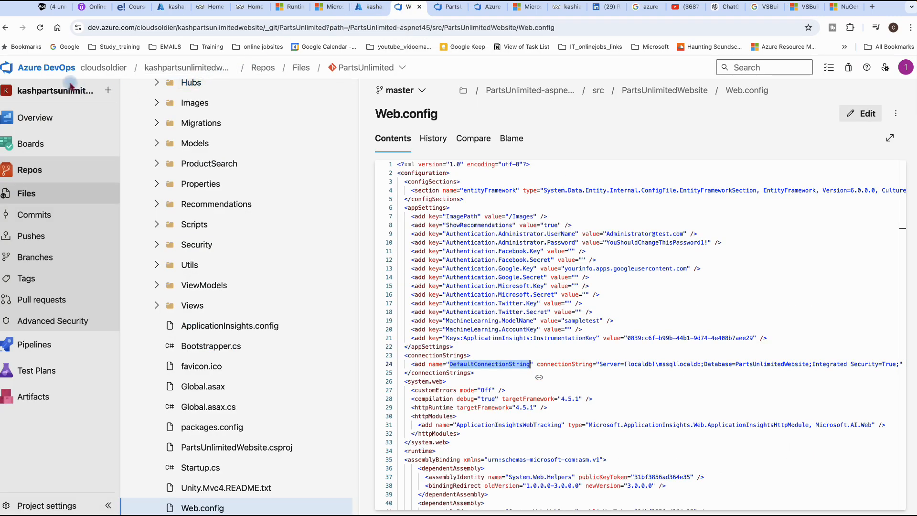
pyautogui.click(58, 67)
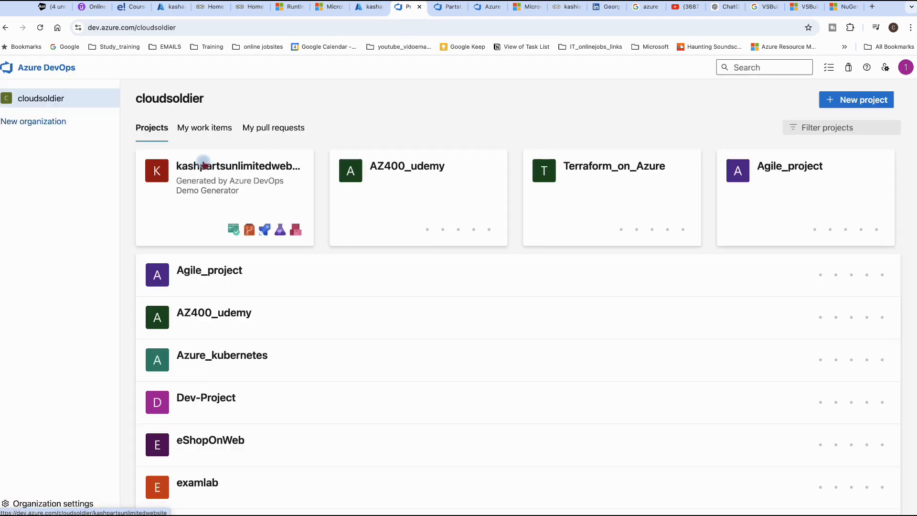
pyautogui.click(222, 172)
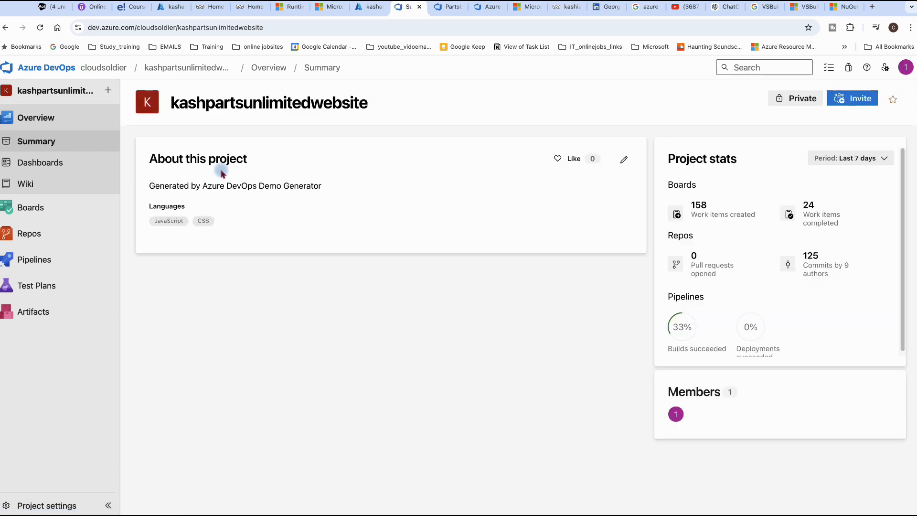
pyautogui.moveTo(47, 237)
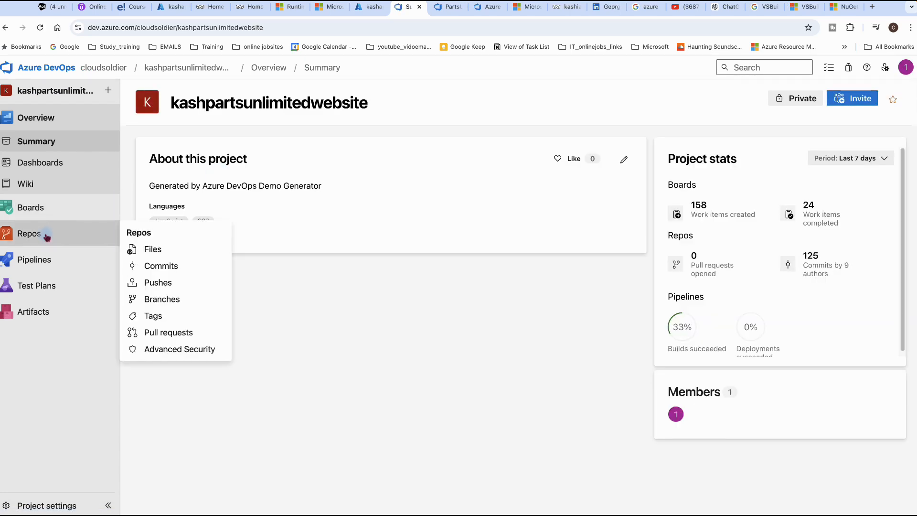
pyautogui.click(37, 258)
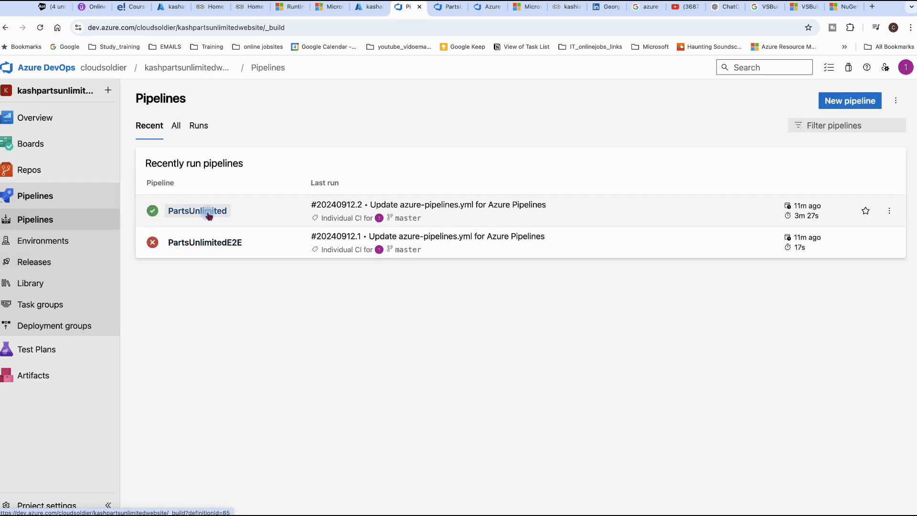
pyautogui.click(209, 213)
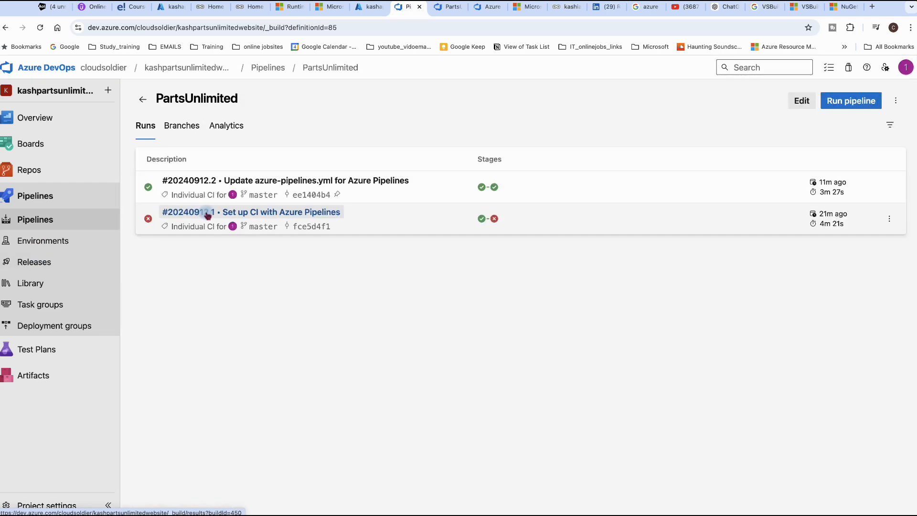
# Review the summary, warnings and stages of pipeline run #20240912.2, and return to the run list.
pyautogui.click(188, 183)
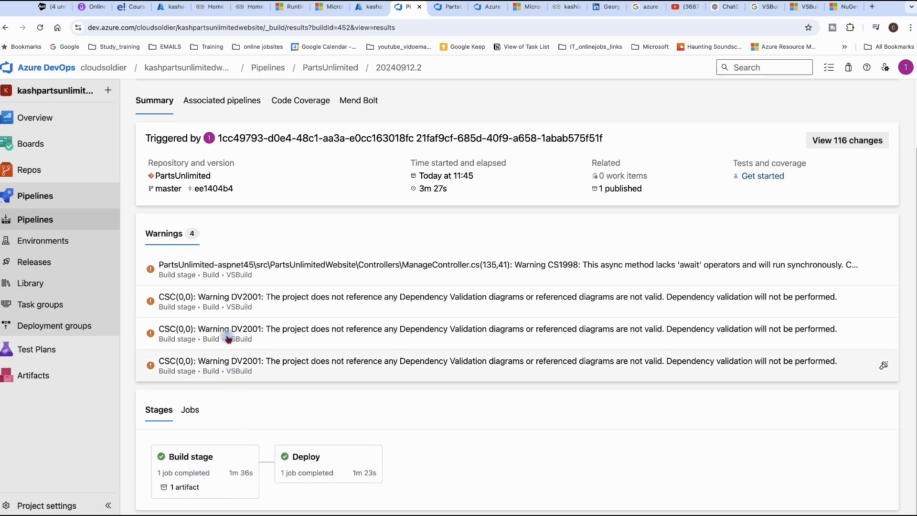
pyautogui.scroll(2, 220, 270)
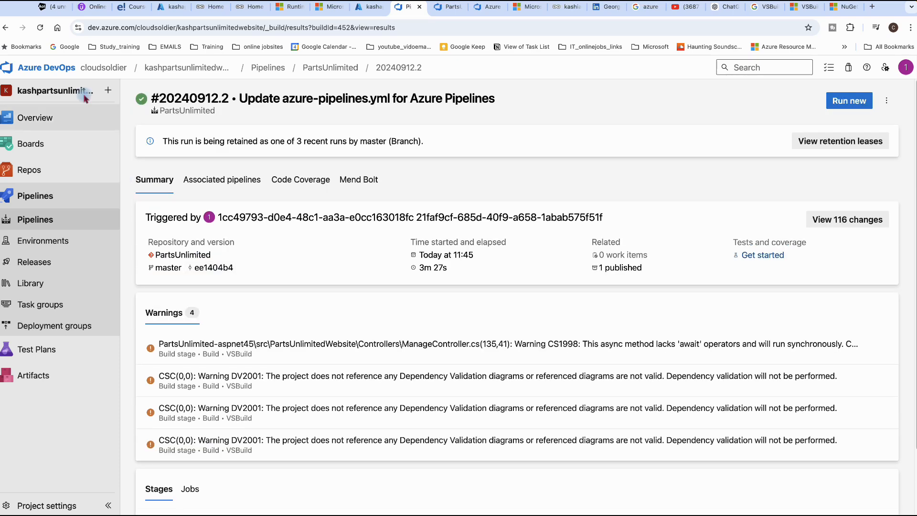
pyautogui.click(4, 30)
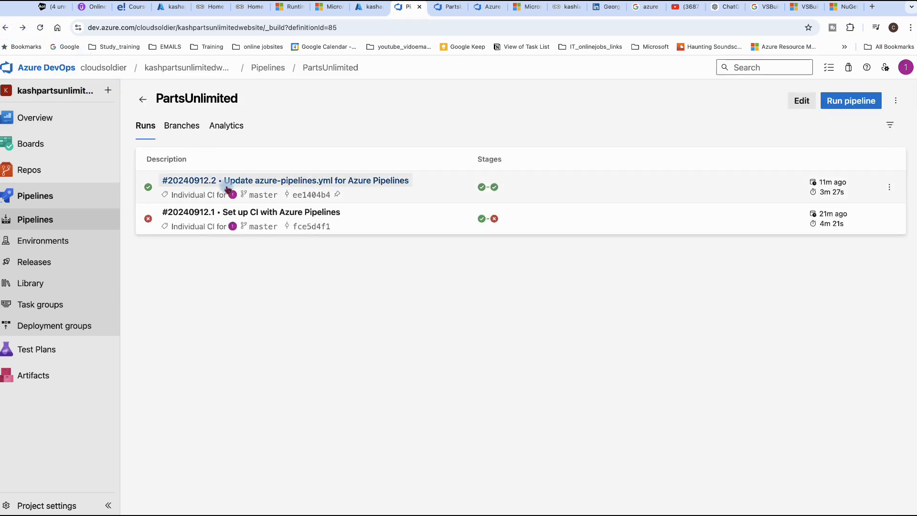
# Glance at the kashapp overview and live site, and open the partsunlimited resource group in the Azure portal.
pyautogui.click(170, 7)
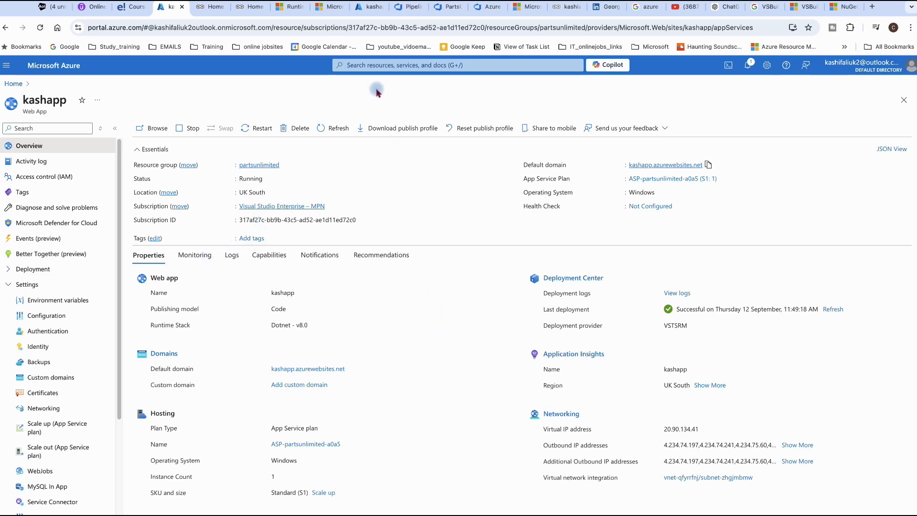
pyautogui.click(210, 6)
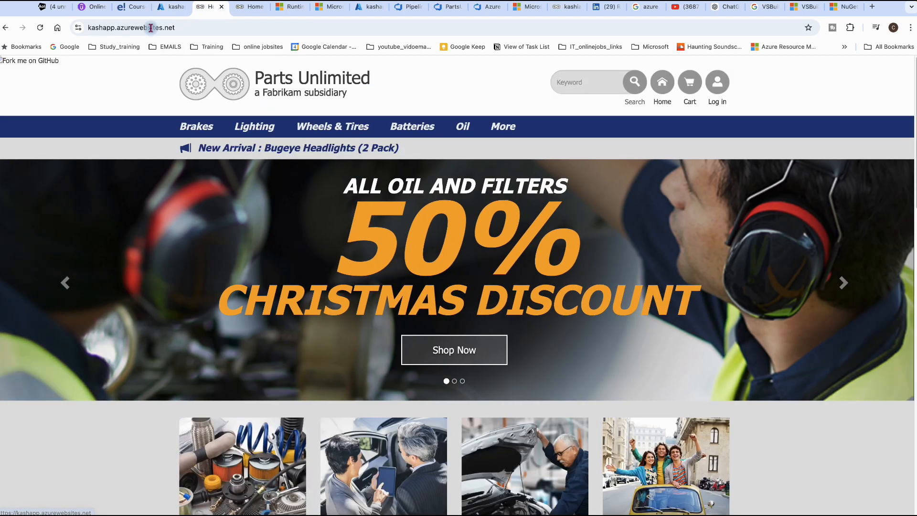
pyautogui.click(168, 7)
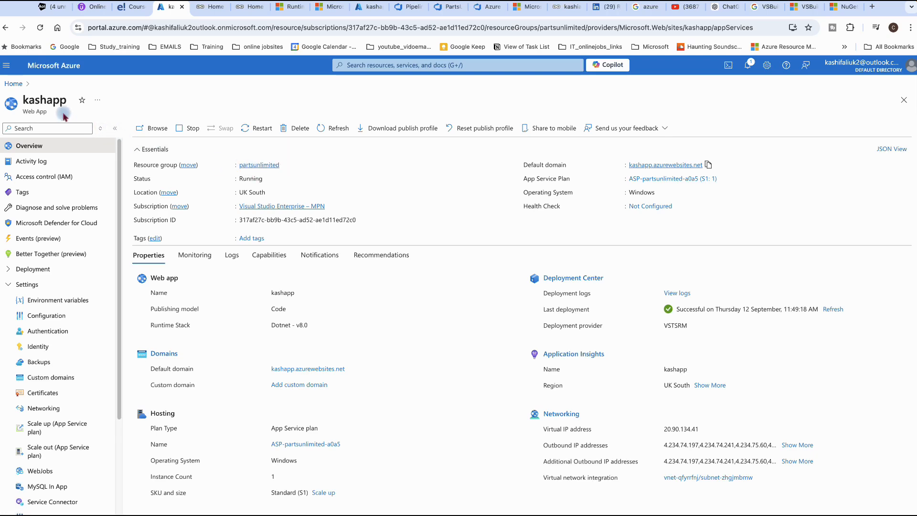
pyautogui.click(21, 86)
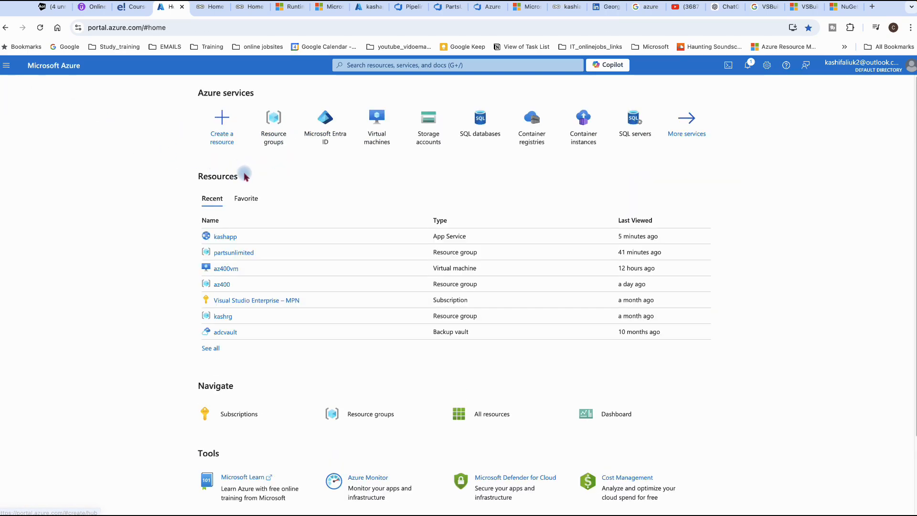
pyautogui.click(267, 145)
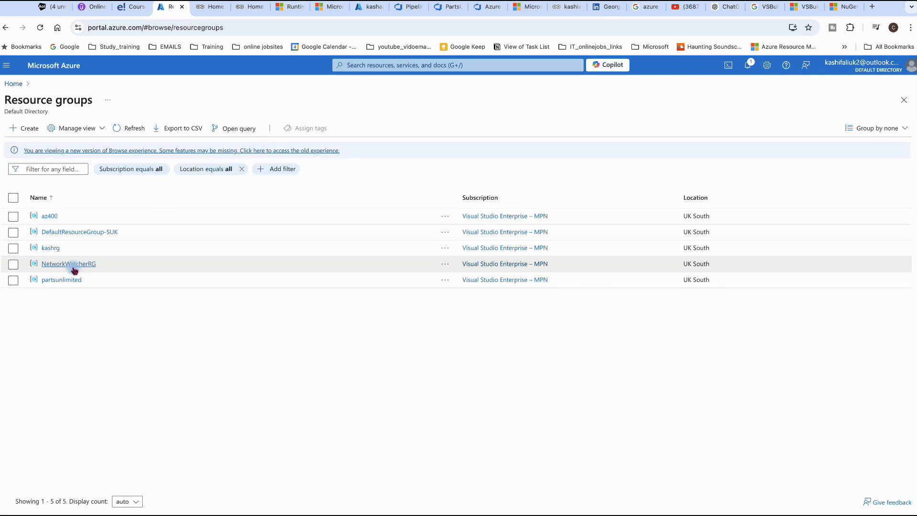
pyautogui.click(68, 280)
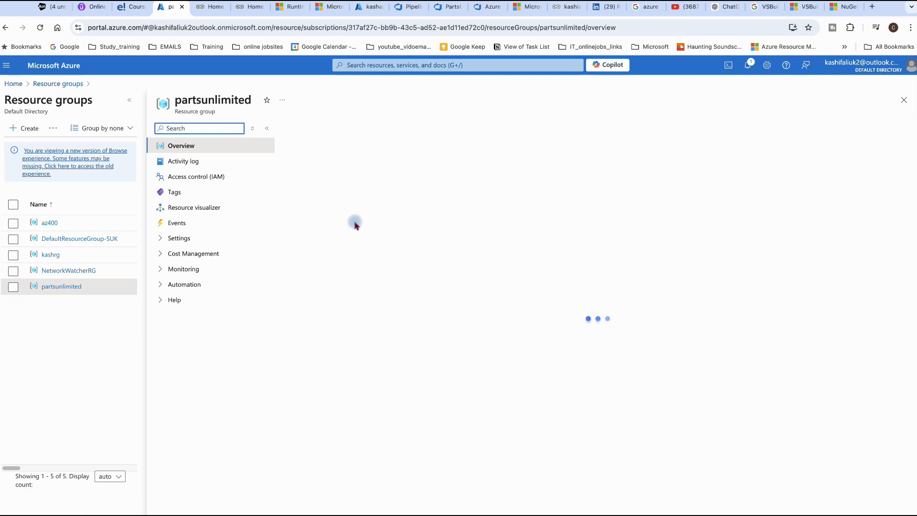
# Delete the partsunlimited resource group with all its dependent resources, entering partsunlimited as the confirmation name and confirming the permanent deletion.
pyautogui.click(415, 129)
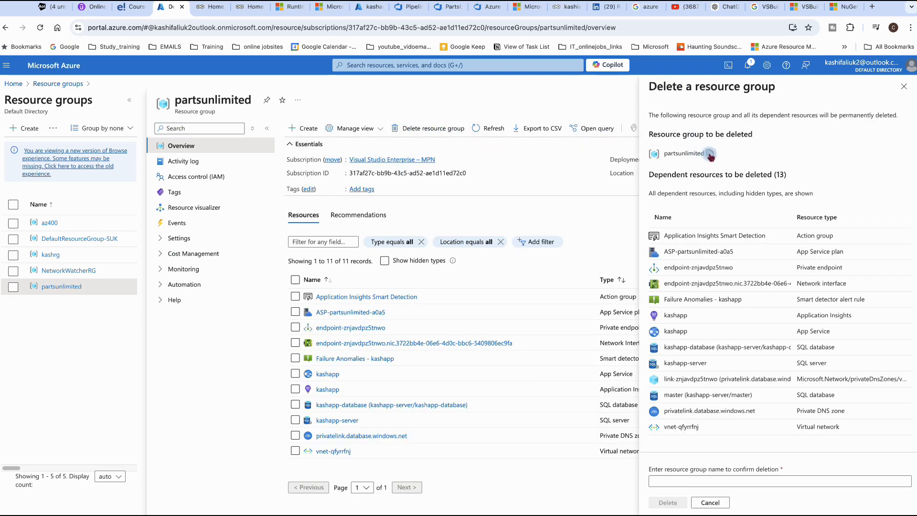
pyautogui.click(668, 480)
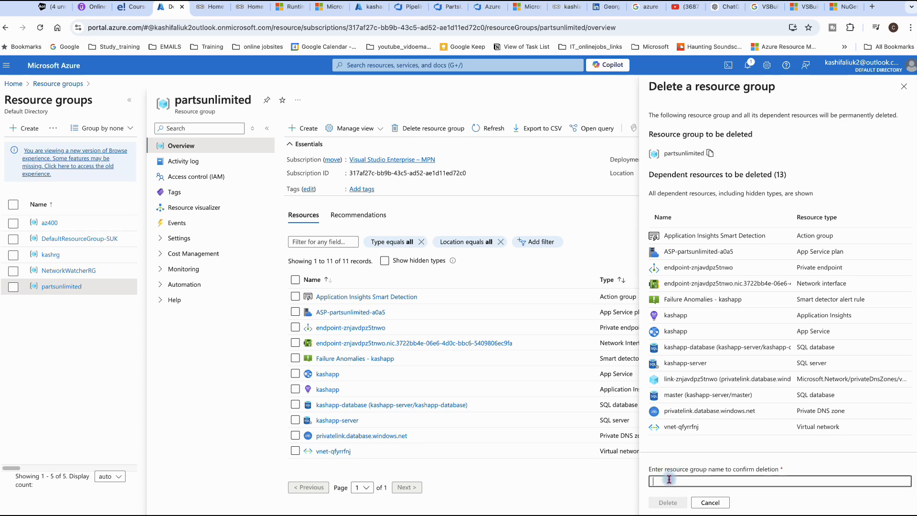
pyautogui.rightClick(670, 479)
pyautogui.click(684, 385)
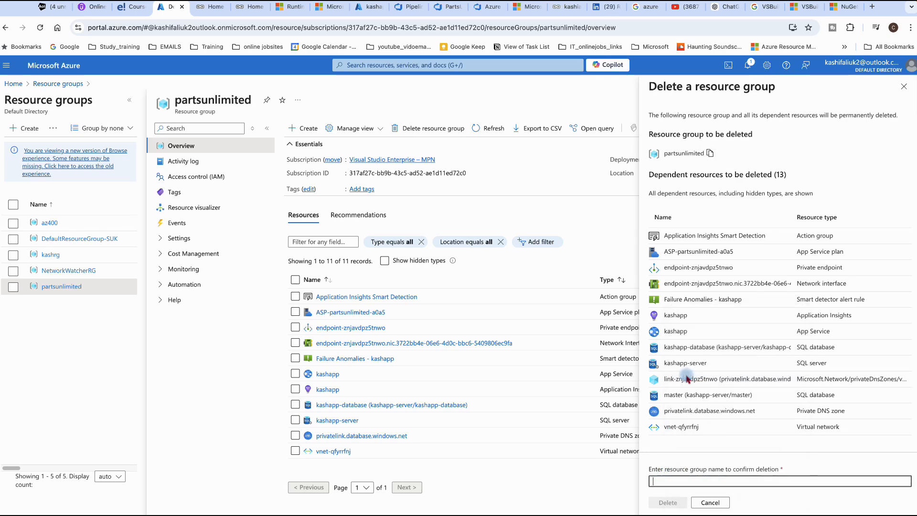
pyautogui.click(667, 503)
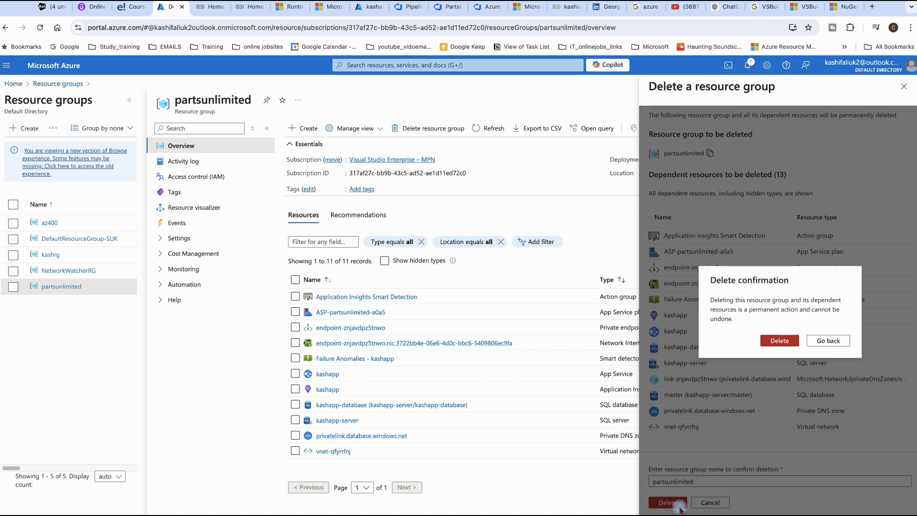
pyautogui.click(781, 342)
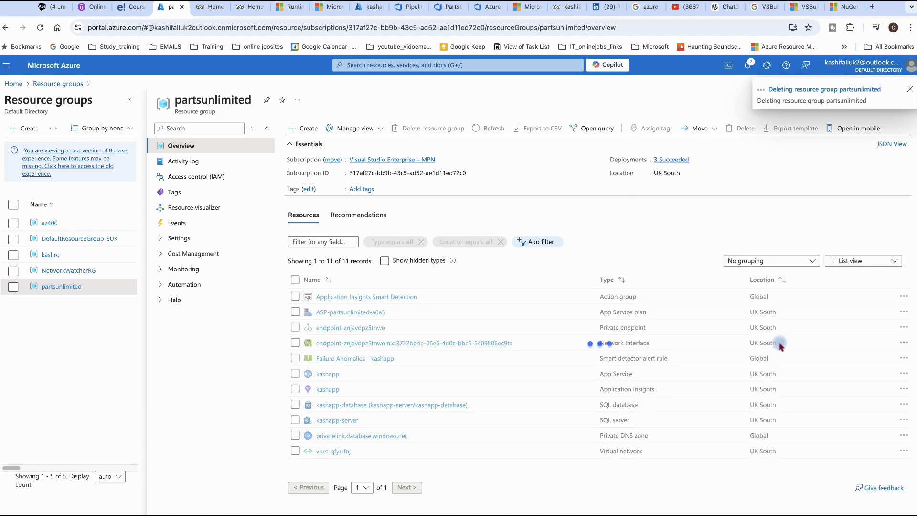